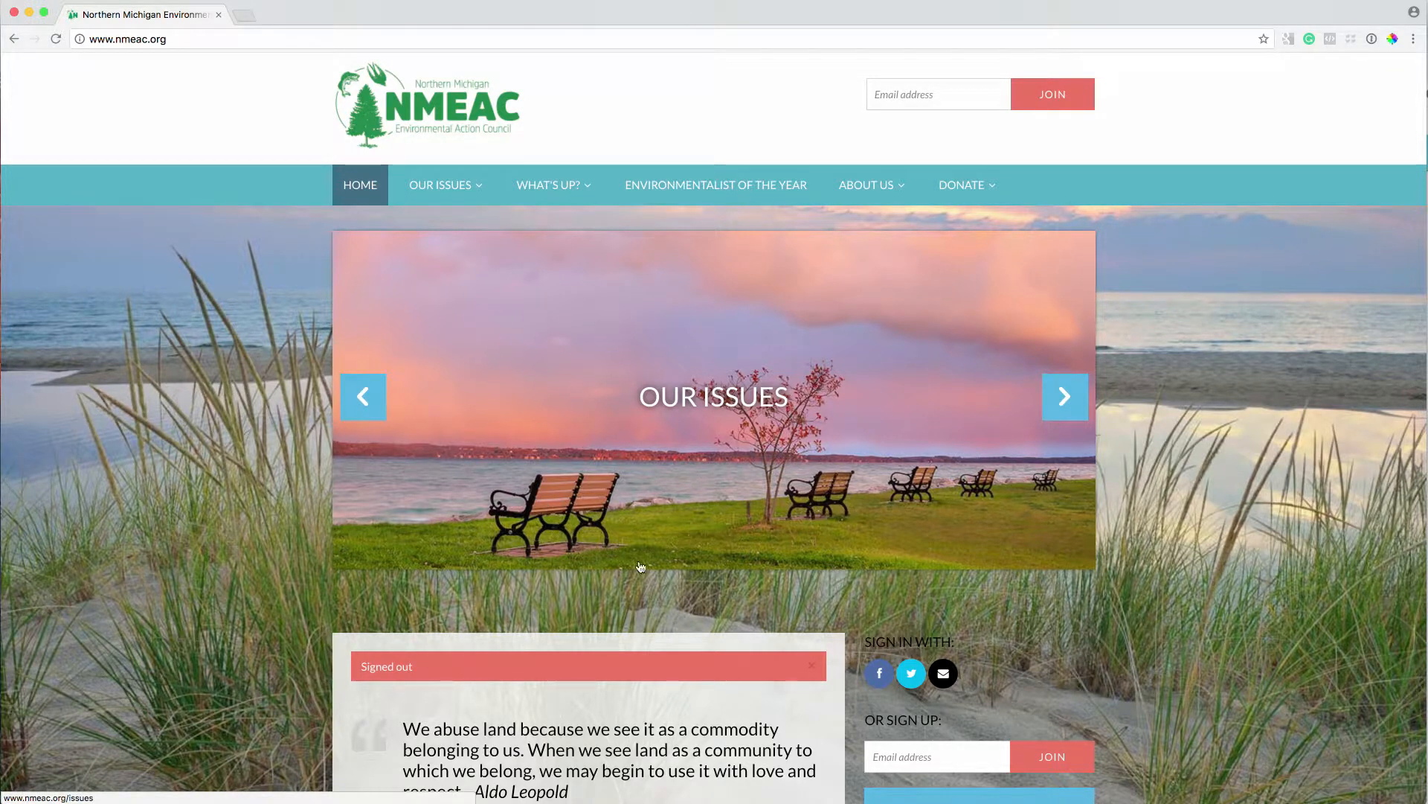
- Examine the public NMEAC home page from the header down to the sign-in links in the footer
scroll(689, 577, "down", 1)
scroll(688, 576, "down", 15)
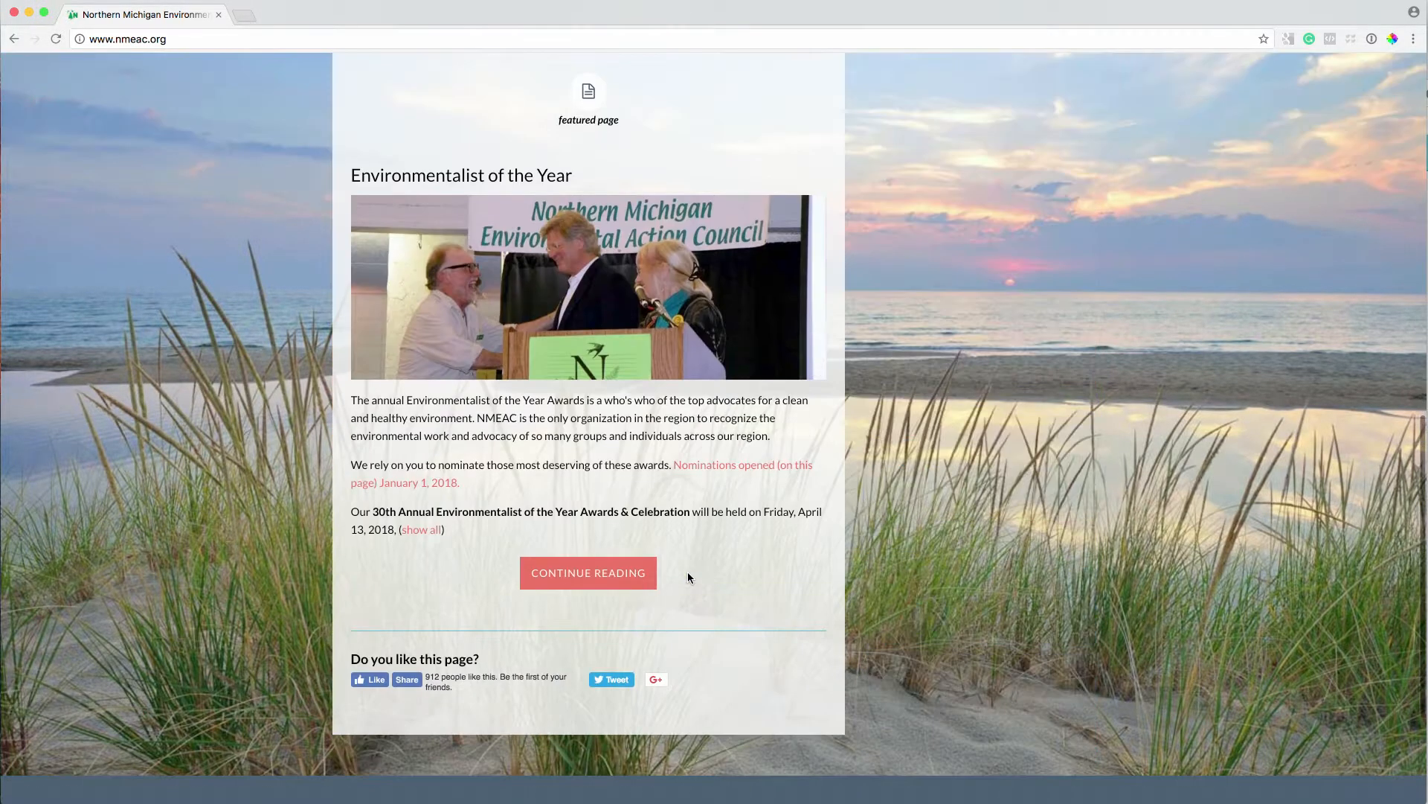
scroll(687, 577, "up", 3)
scroll(688, 575, "up", 10)
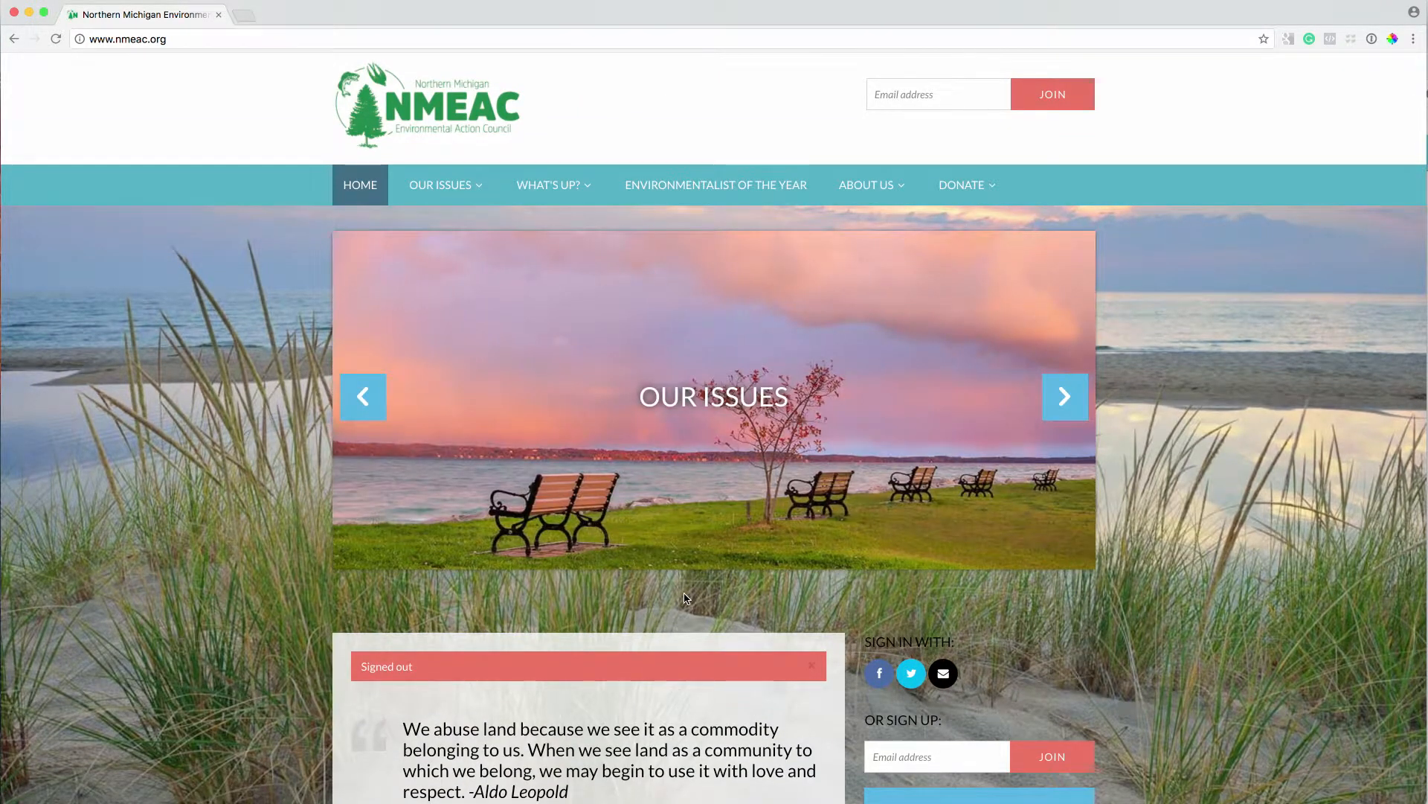
scroll(686, 597, "down", 9)
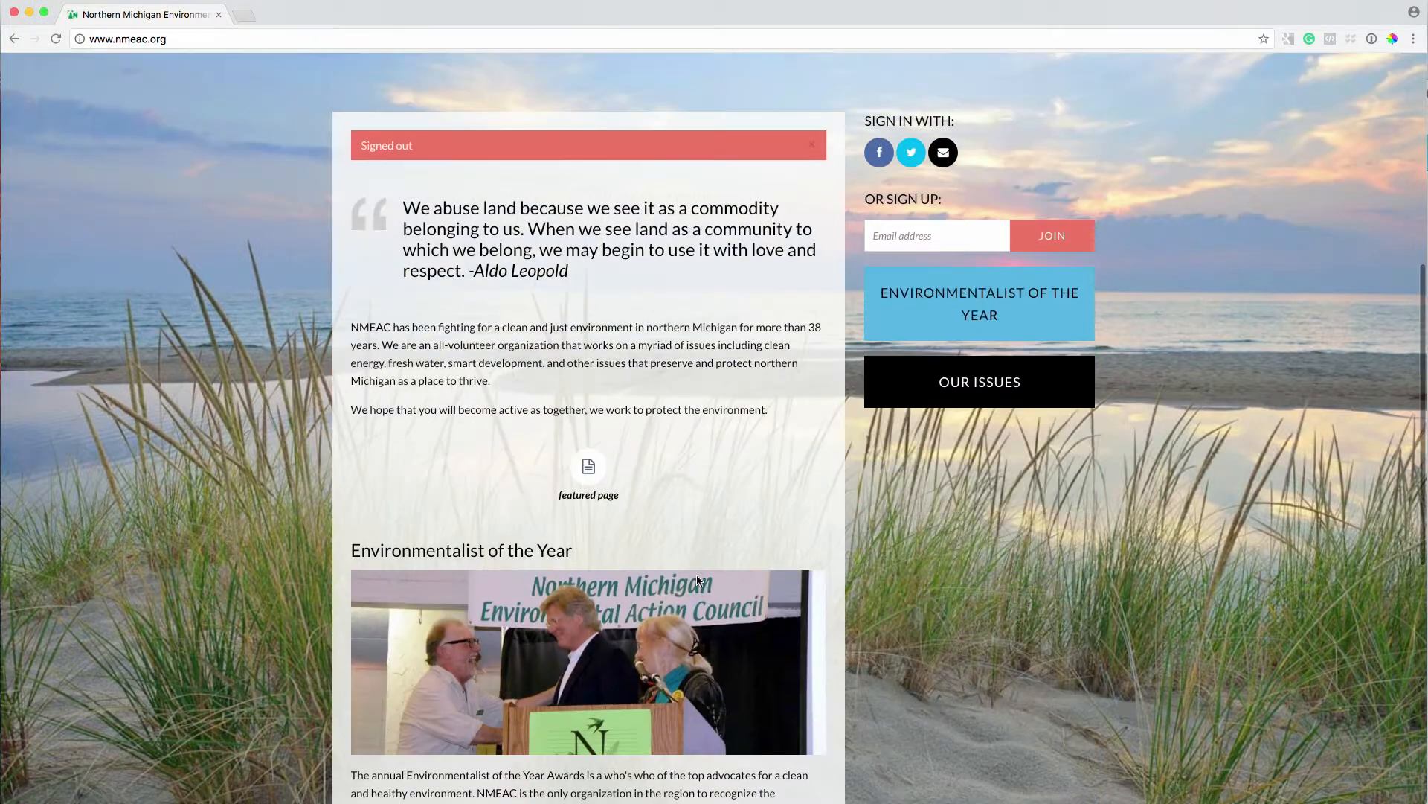
scroll(699, 580, "down", 6)
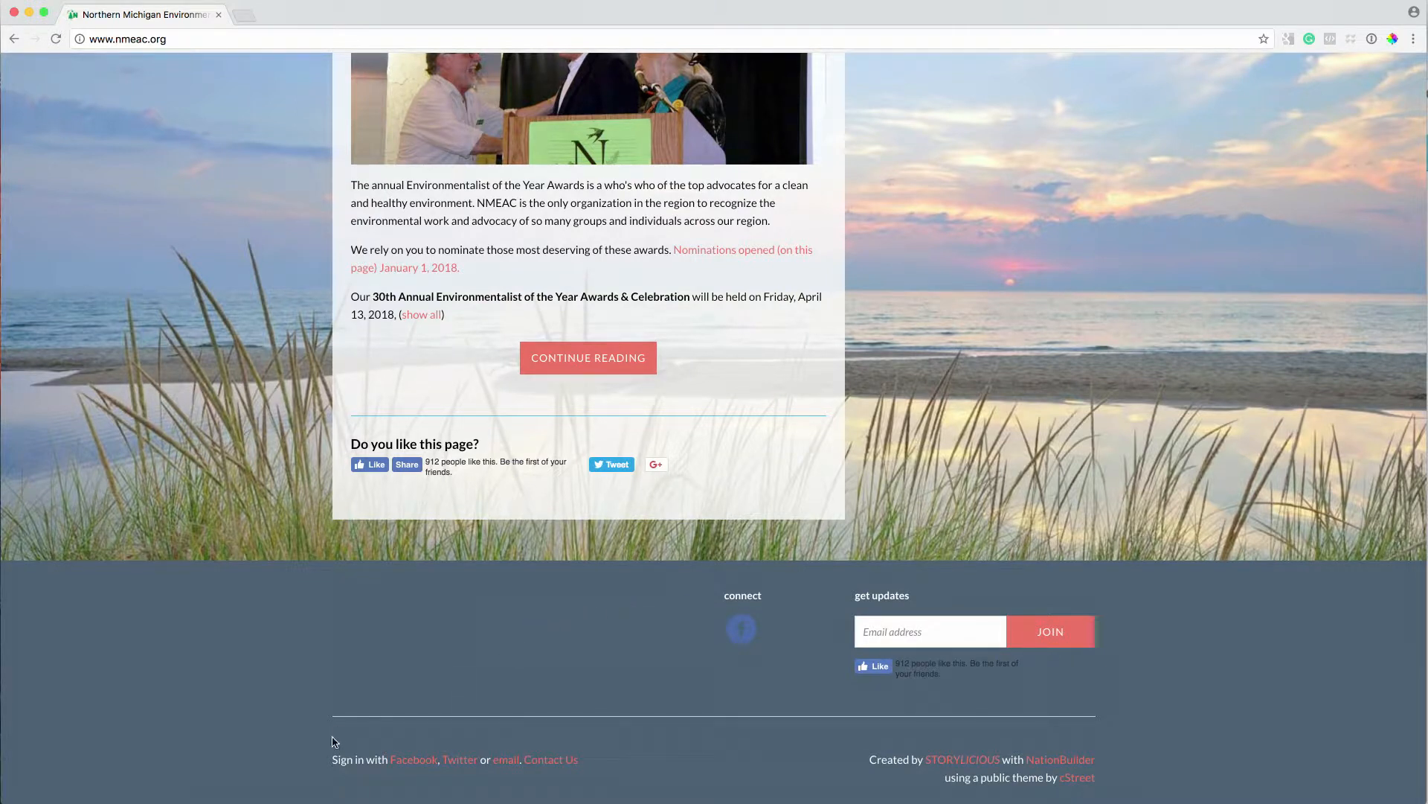
scroll(709, 685, "up", 15)
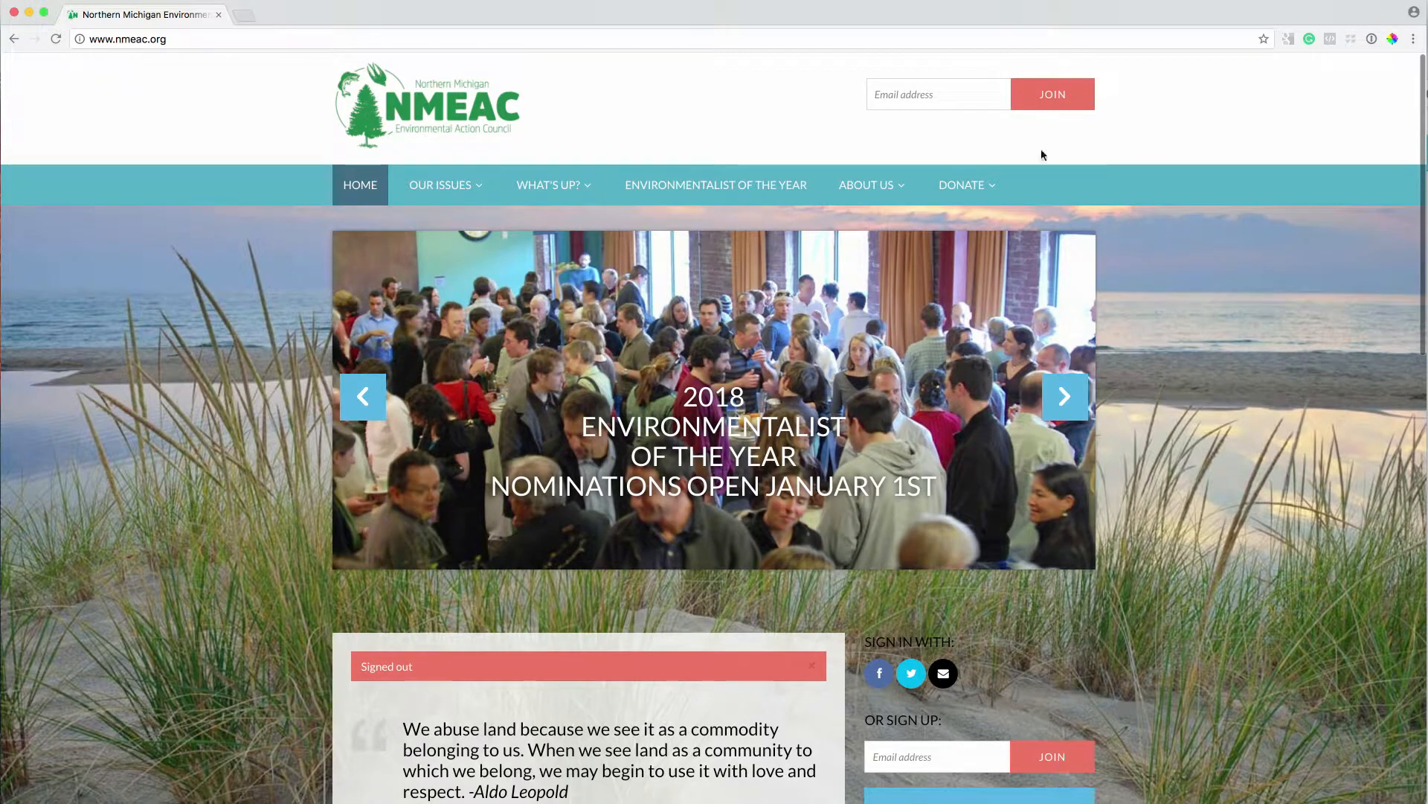
scroll(690, 480, "down", 15)
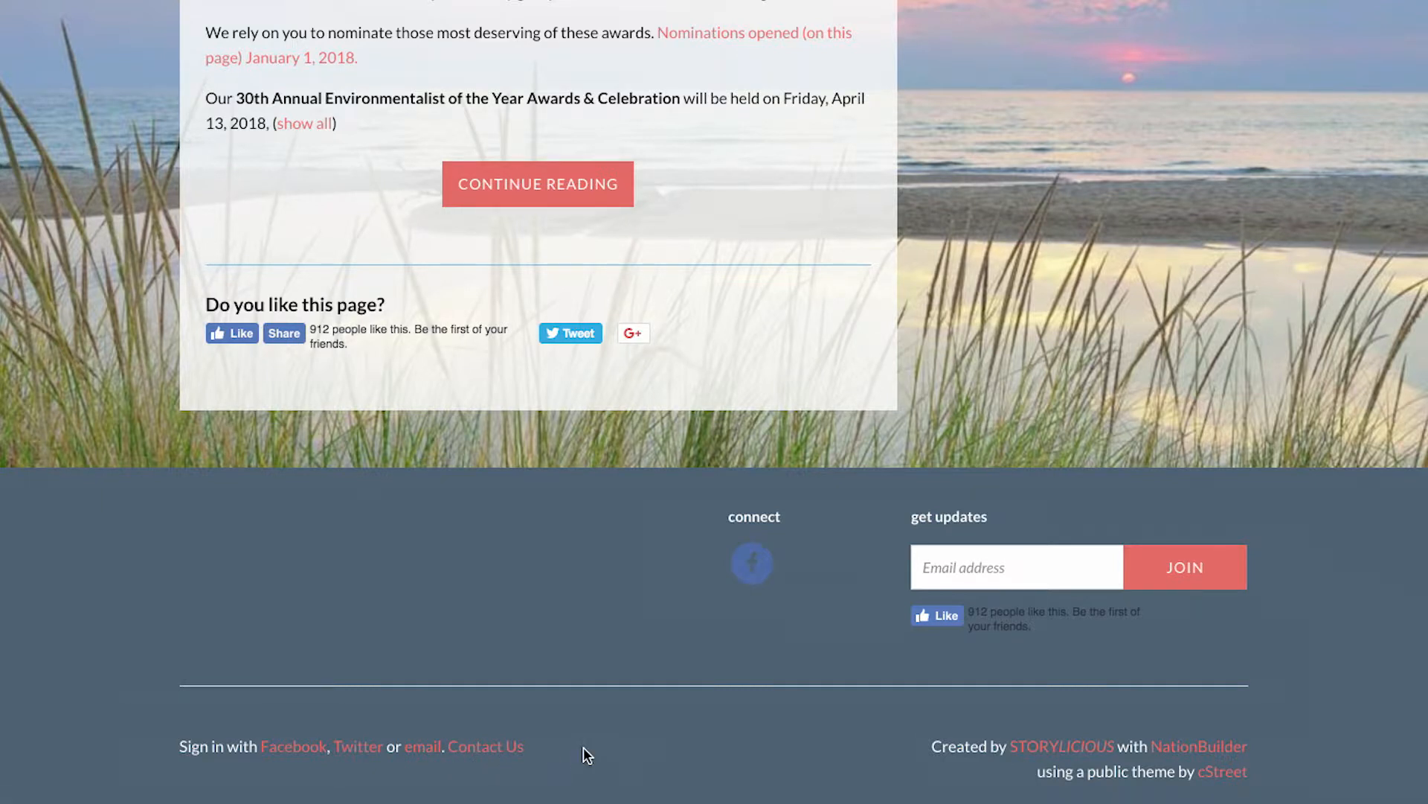
- Open the email sign-in page from the home page footer and examine the fields for existing account holders
left_click(421, 750)
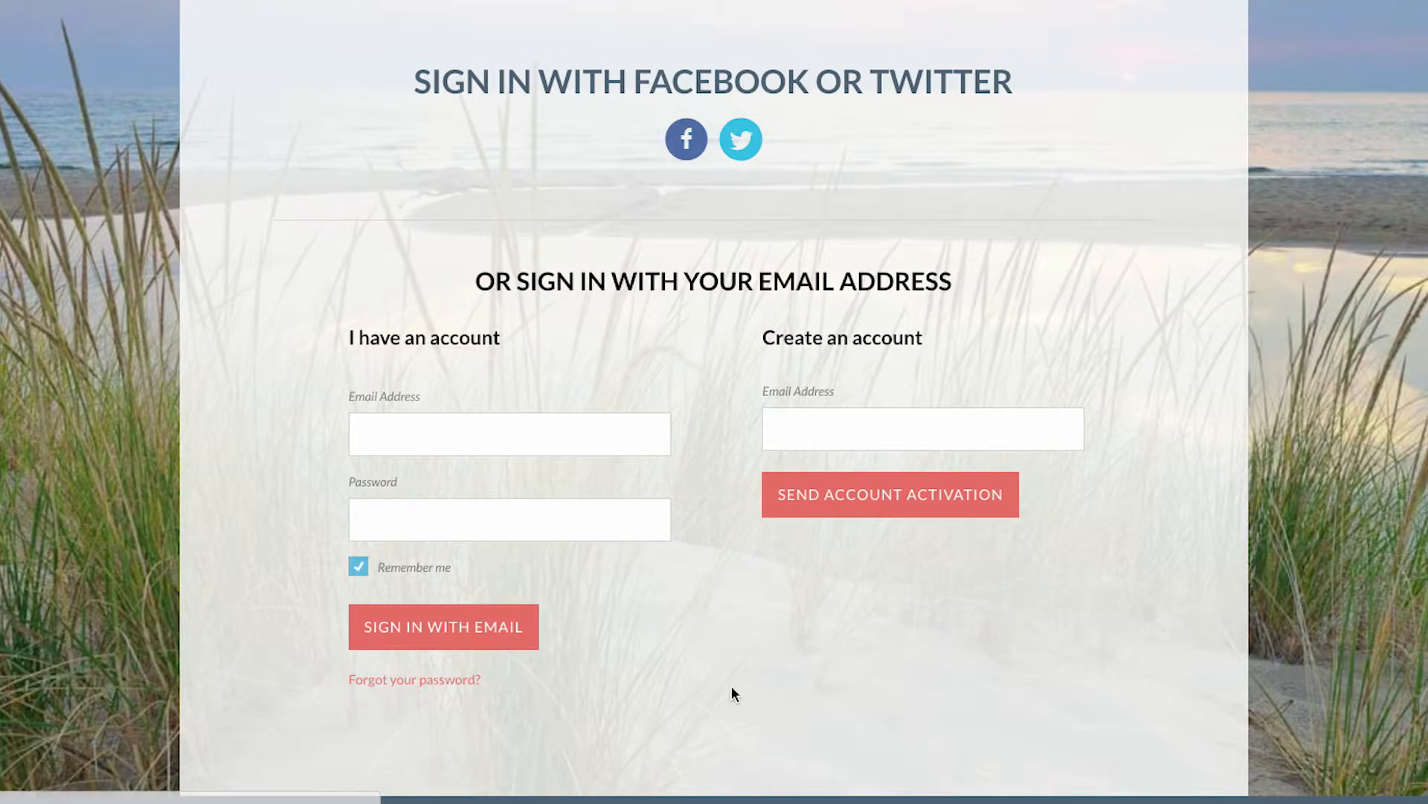
left_click(391, 432)
left_click_drag(344, 336, 528, 342)
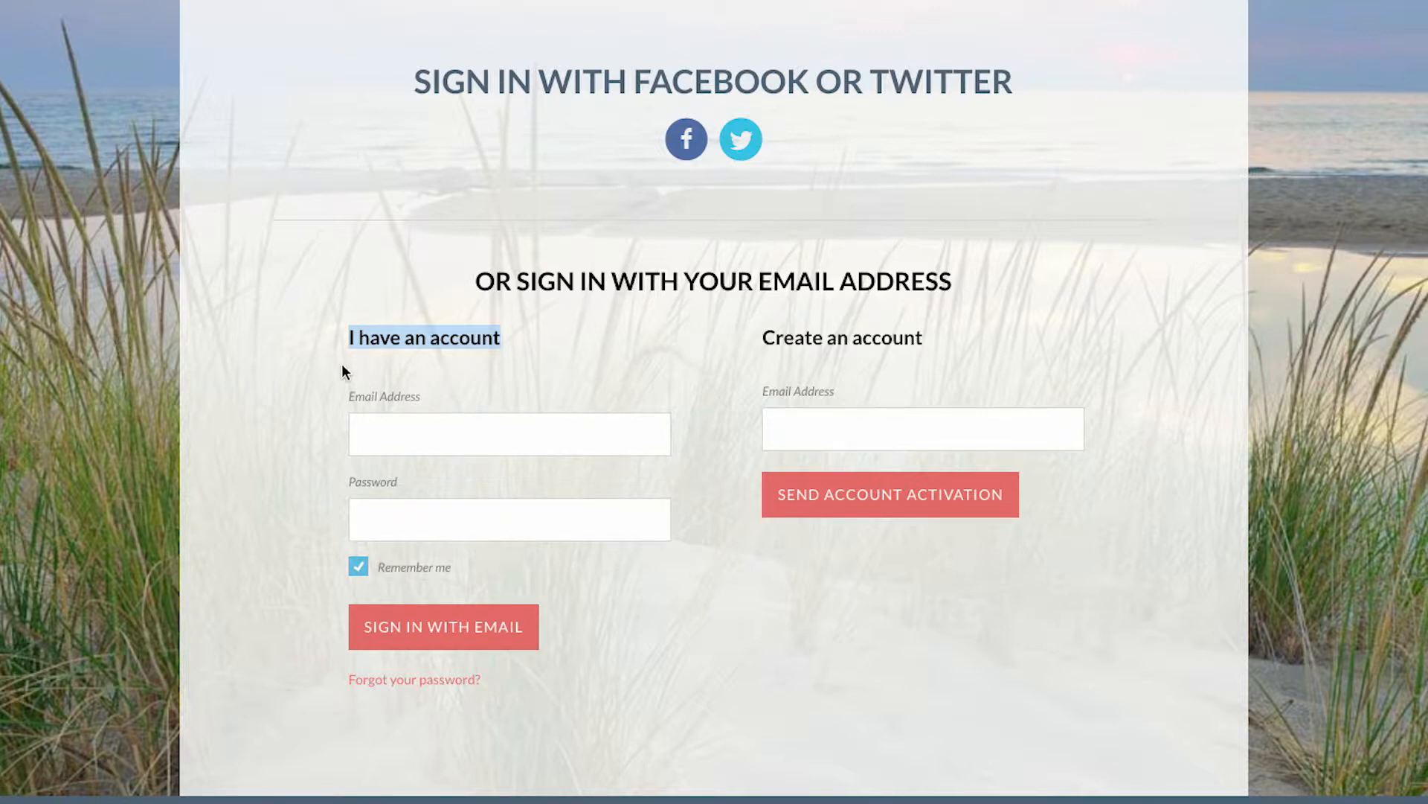
left_click(433, 442)
left_click(448, 517)
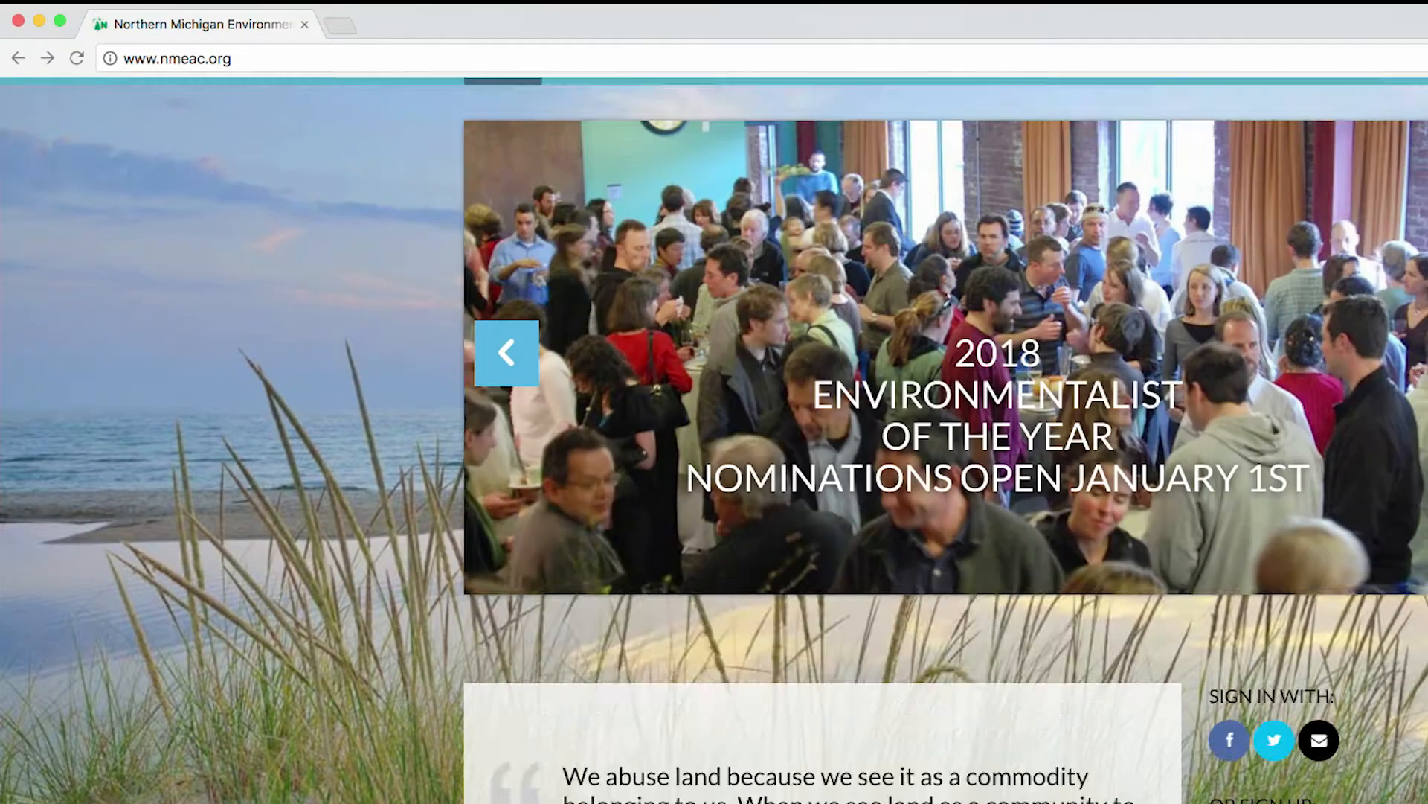
scroll(714, 439, "up", 3)
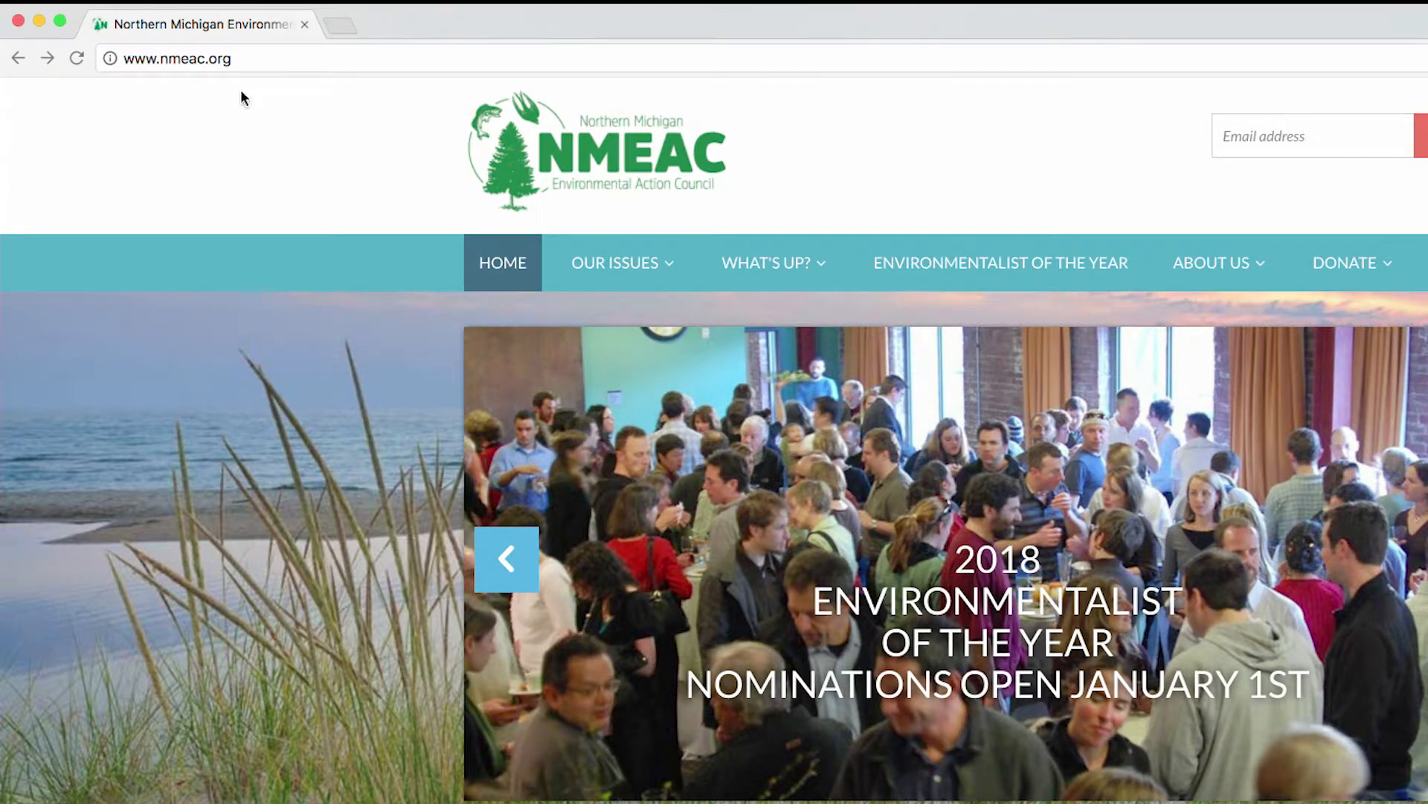
left_click(217, 72)
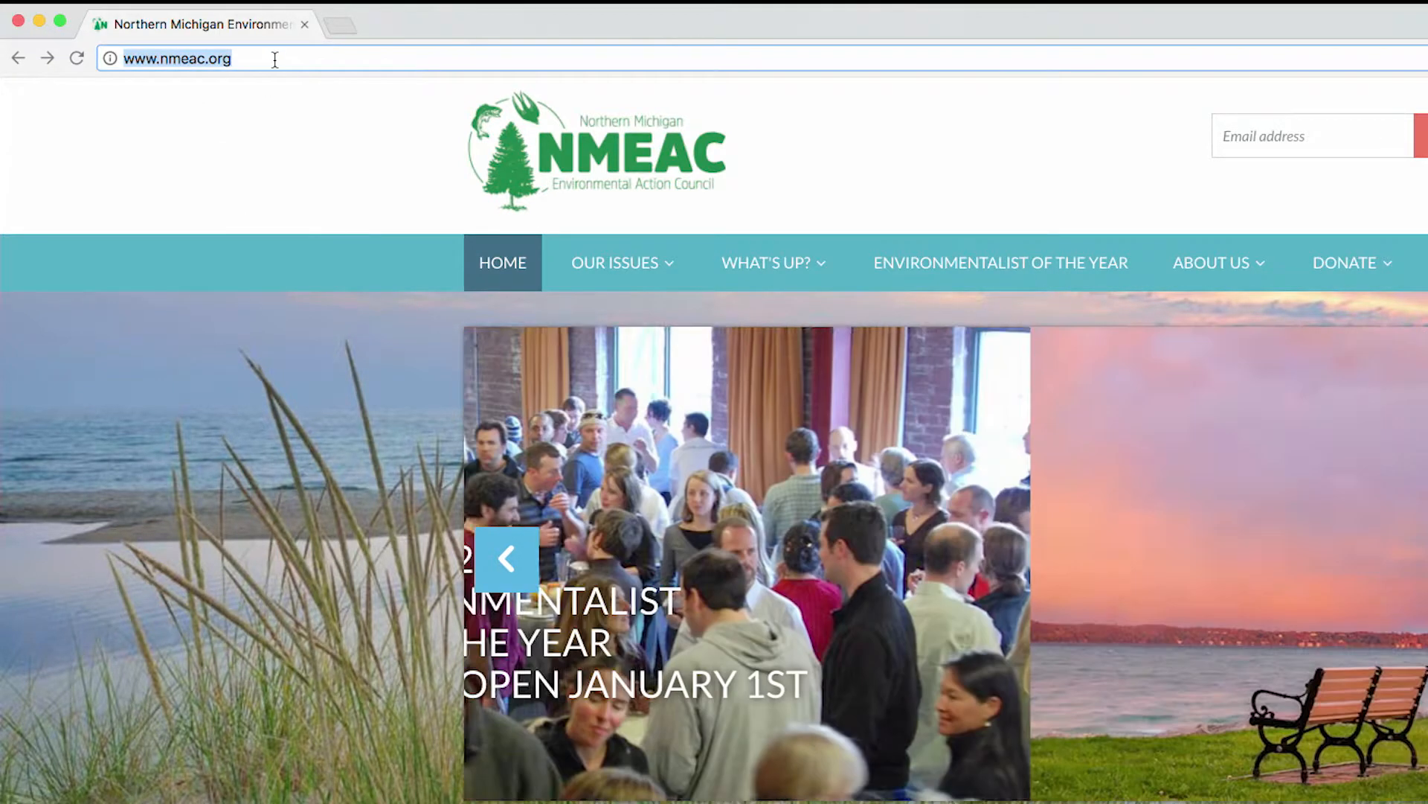
left_click(274, 58)
type("/")
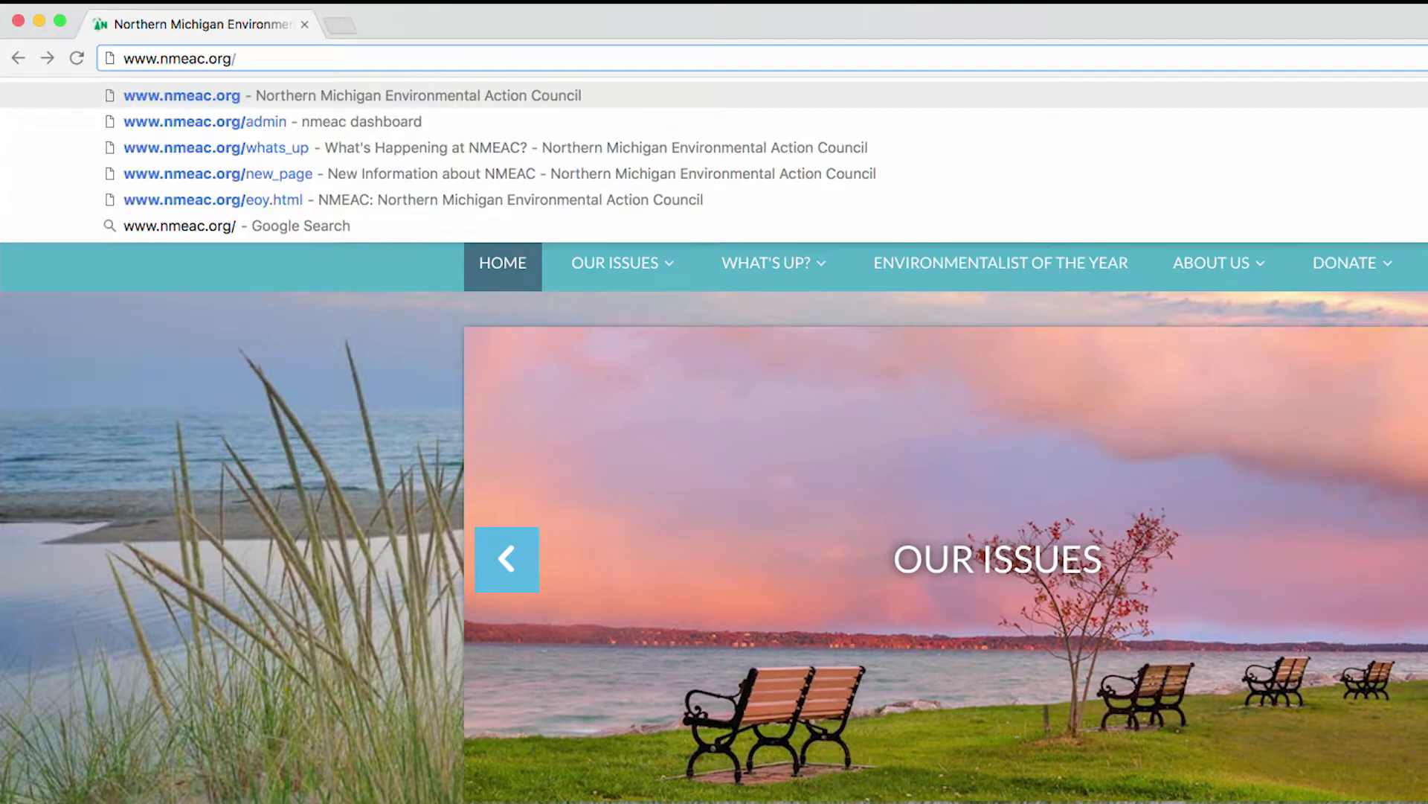
type("a")
type("dmon")
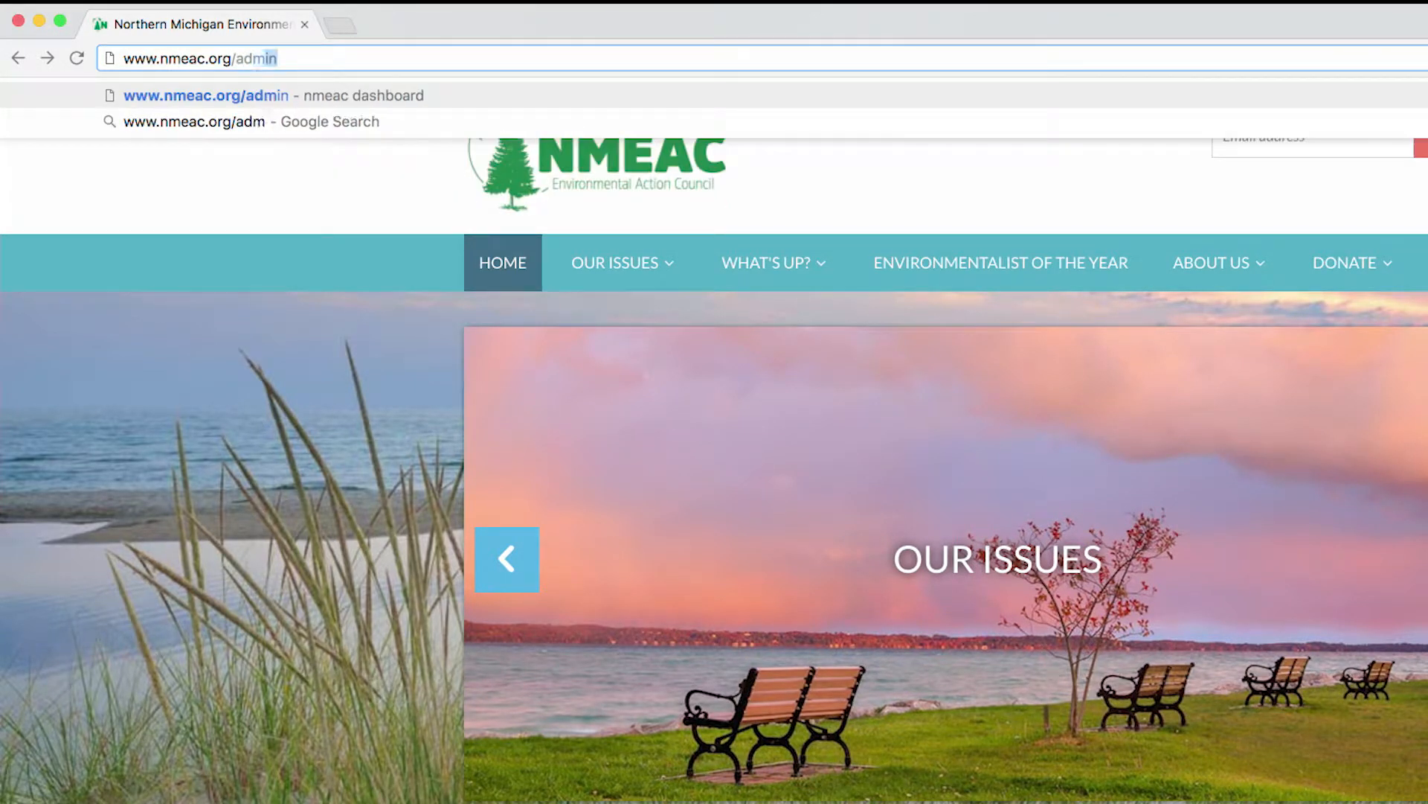
key("BackSpace")
key("BackSpace")
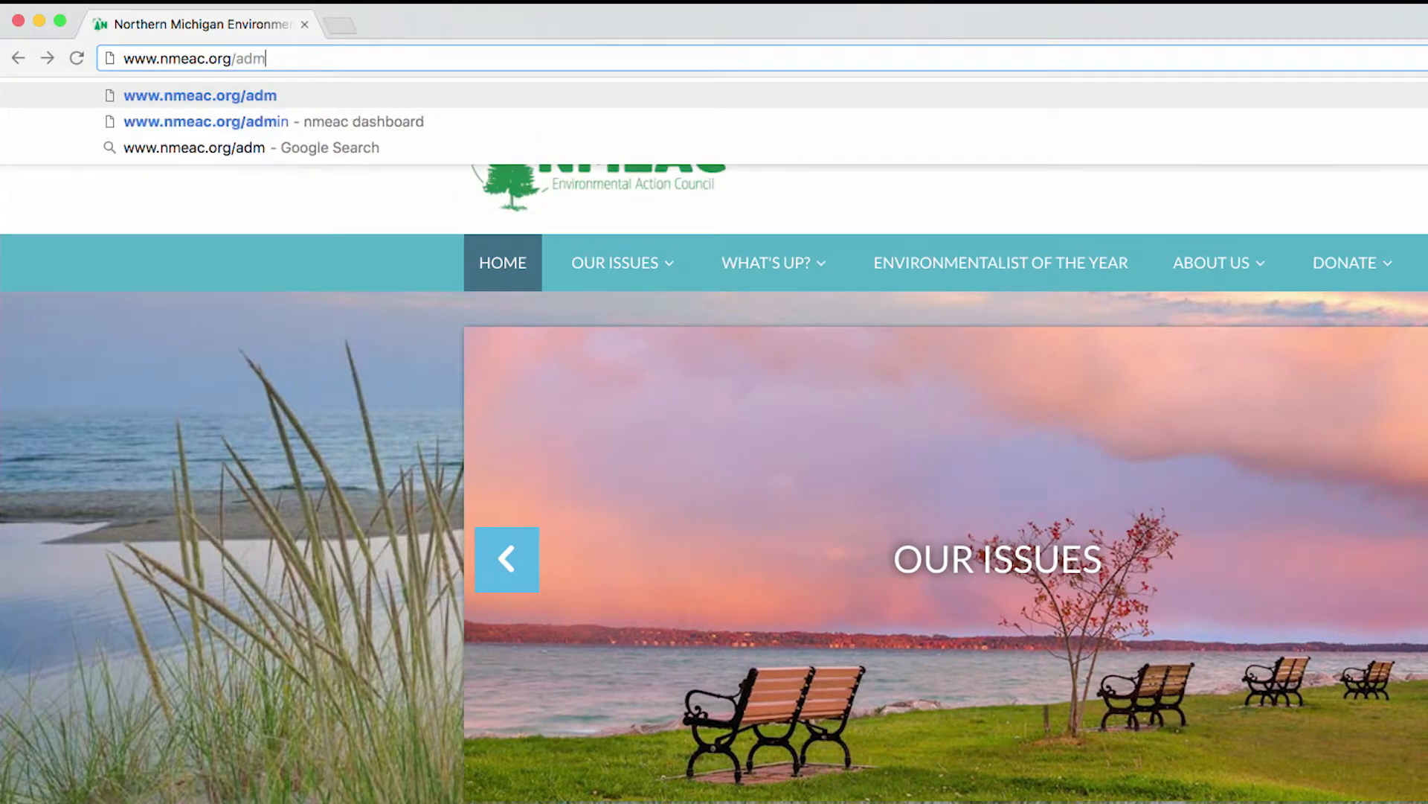
type("in")
key("Return")
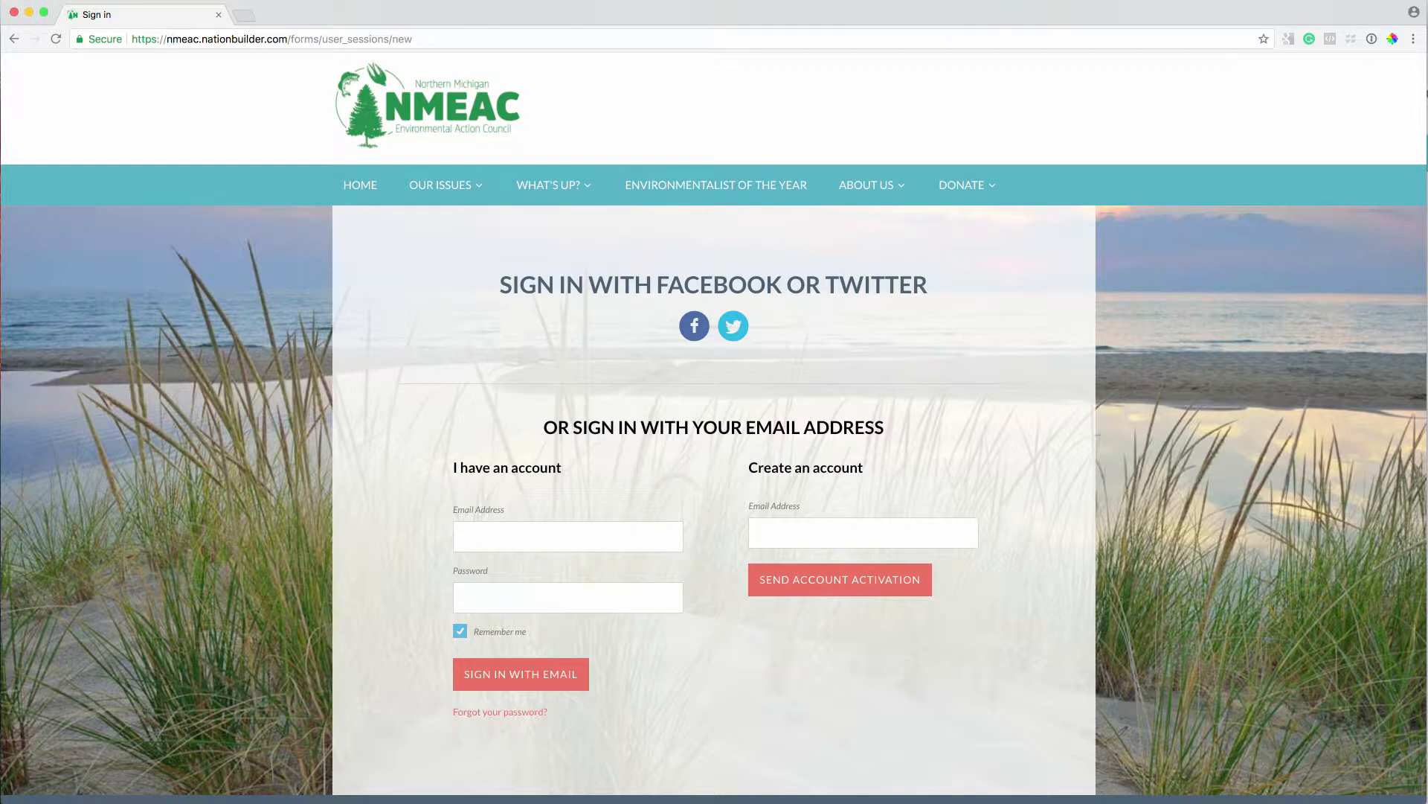
- Unlock the password manager with the master password, fill in the saved email and account password, and sign in
left_click(1371, 38)
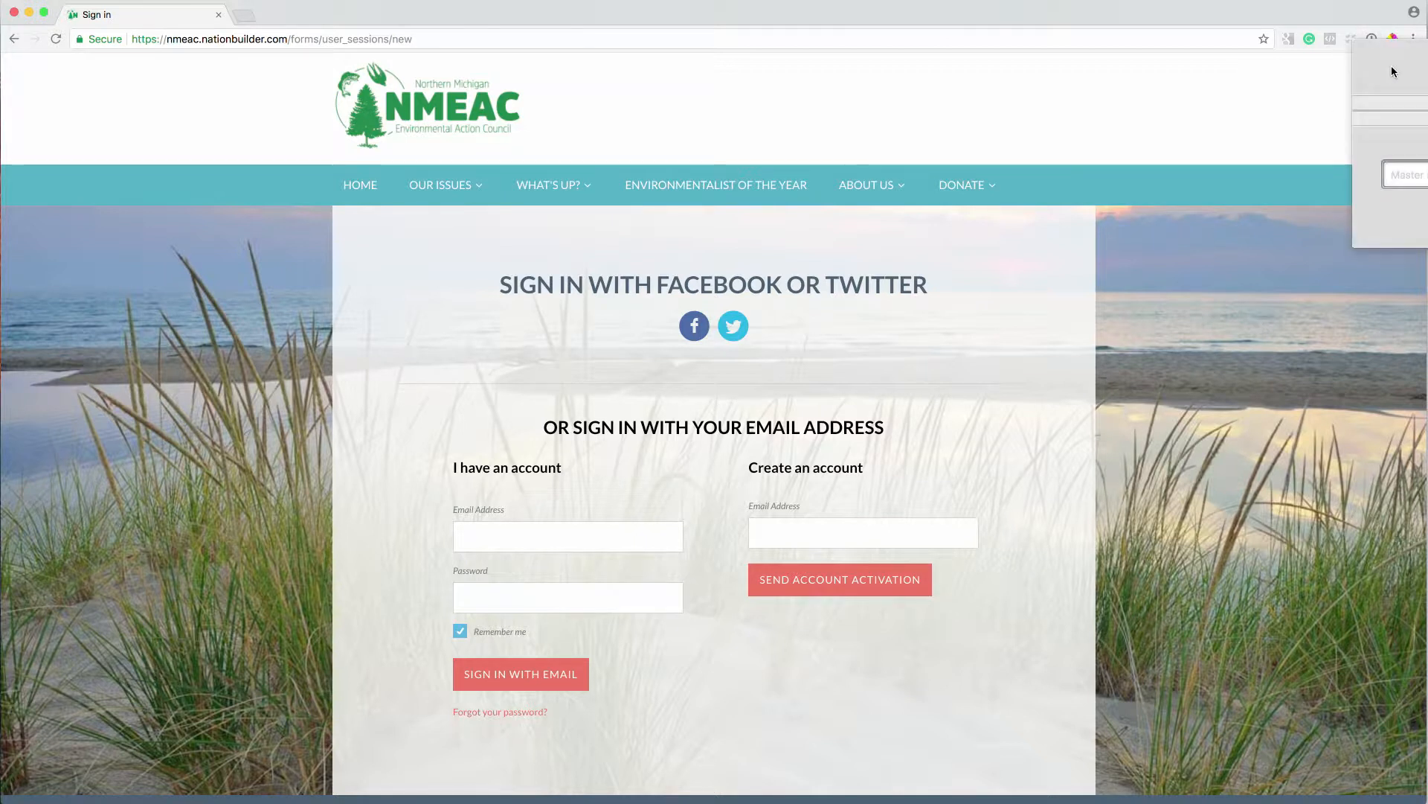
type("•••••")
key("BackSpace")
key("BackSpace")
type("•••")
key("Return")
left_click(1391, 65)
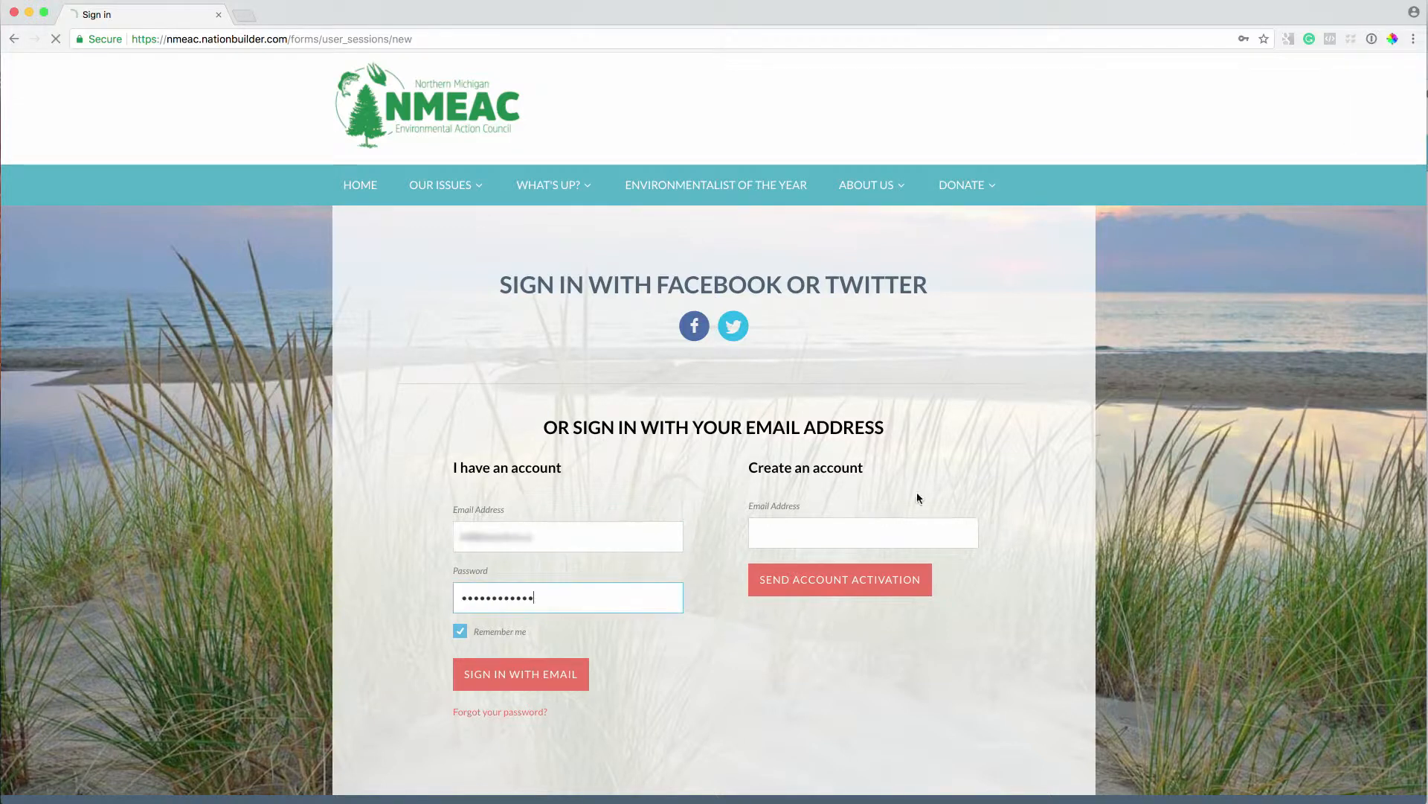
left_click(587, 688)
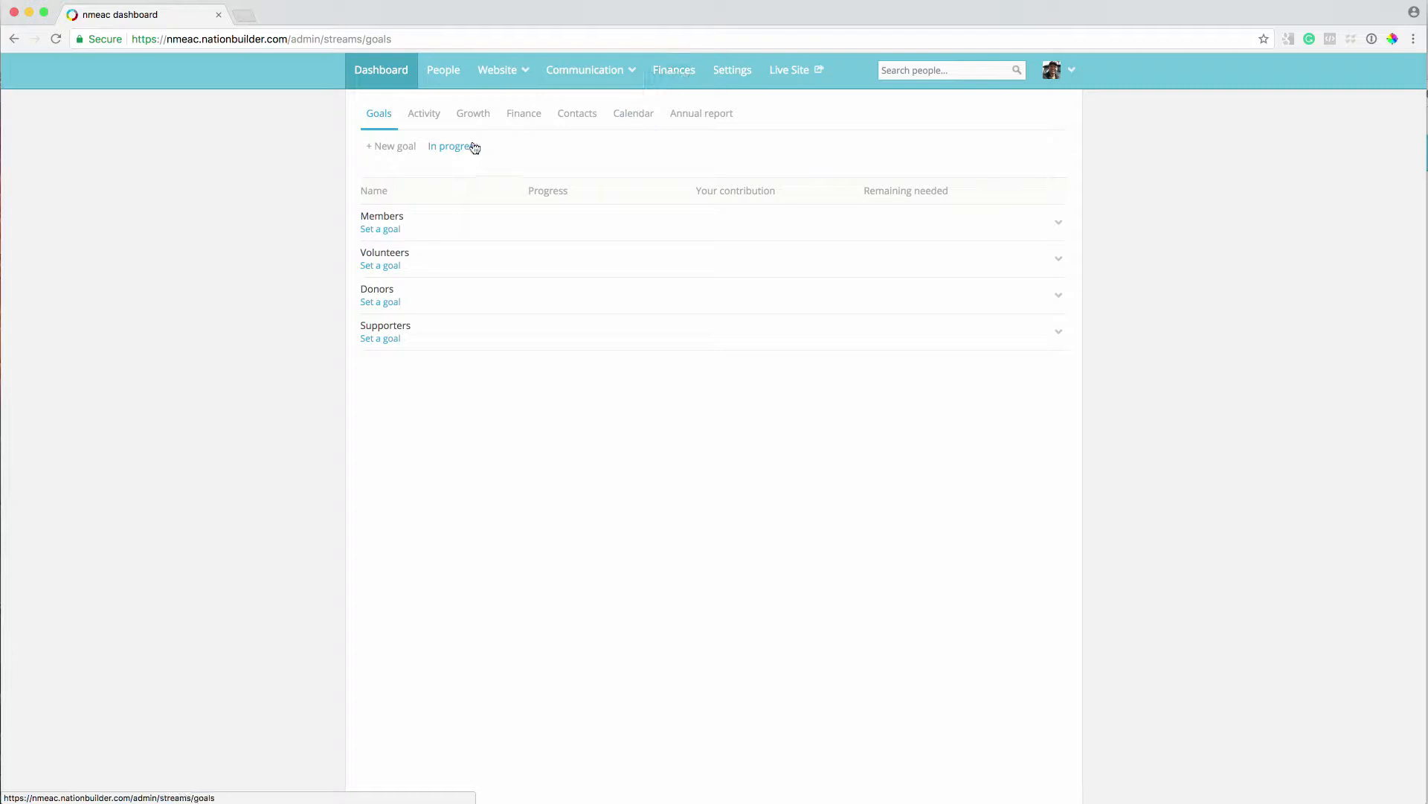
- Open the active pages list of the Northern Michigan Environmental Action Council website and point out the unlisted Blog page
mouse_move(520, 83)
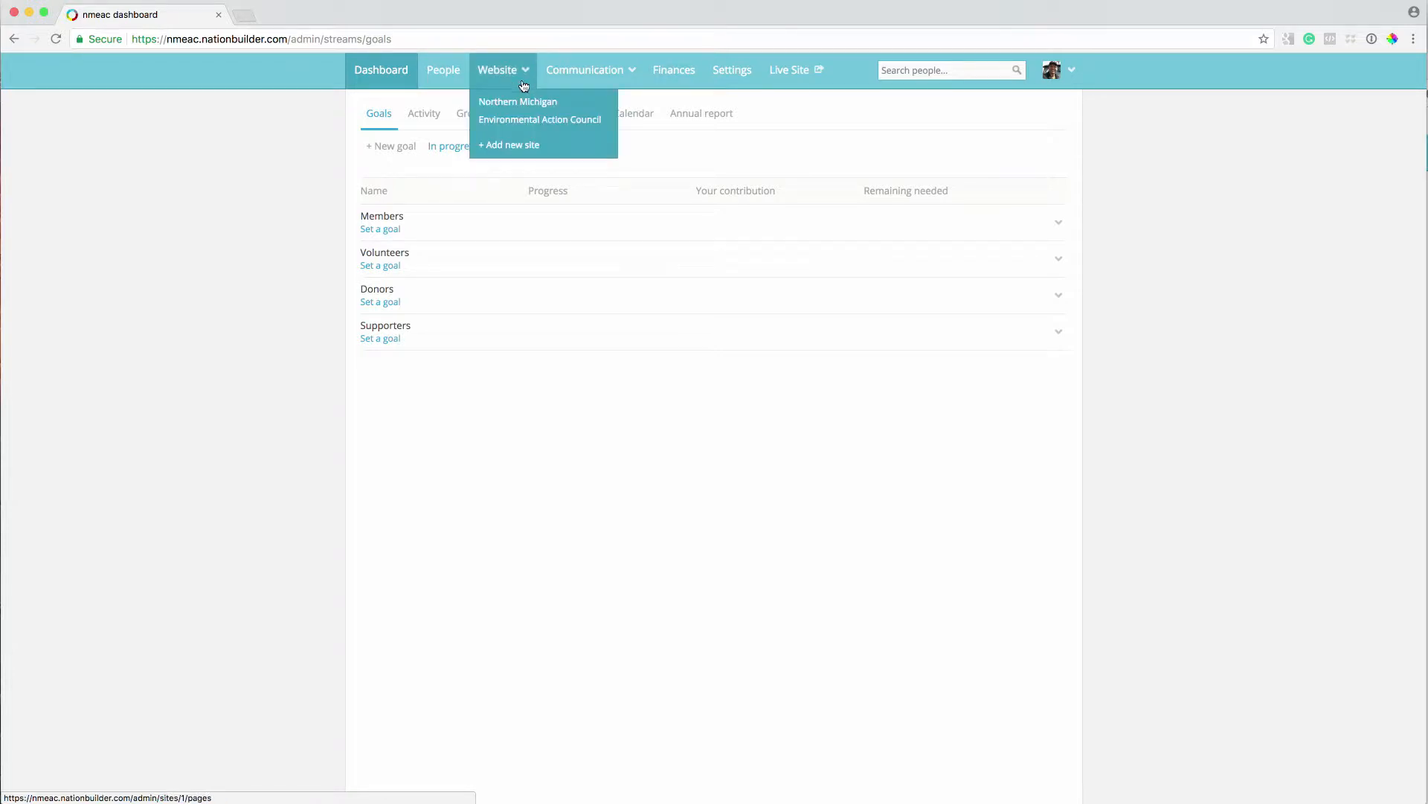
mouse_move(611, 85)
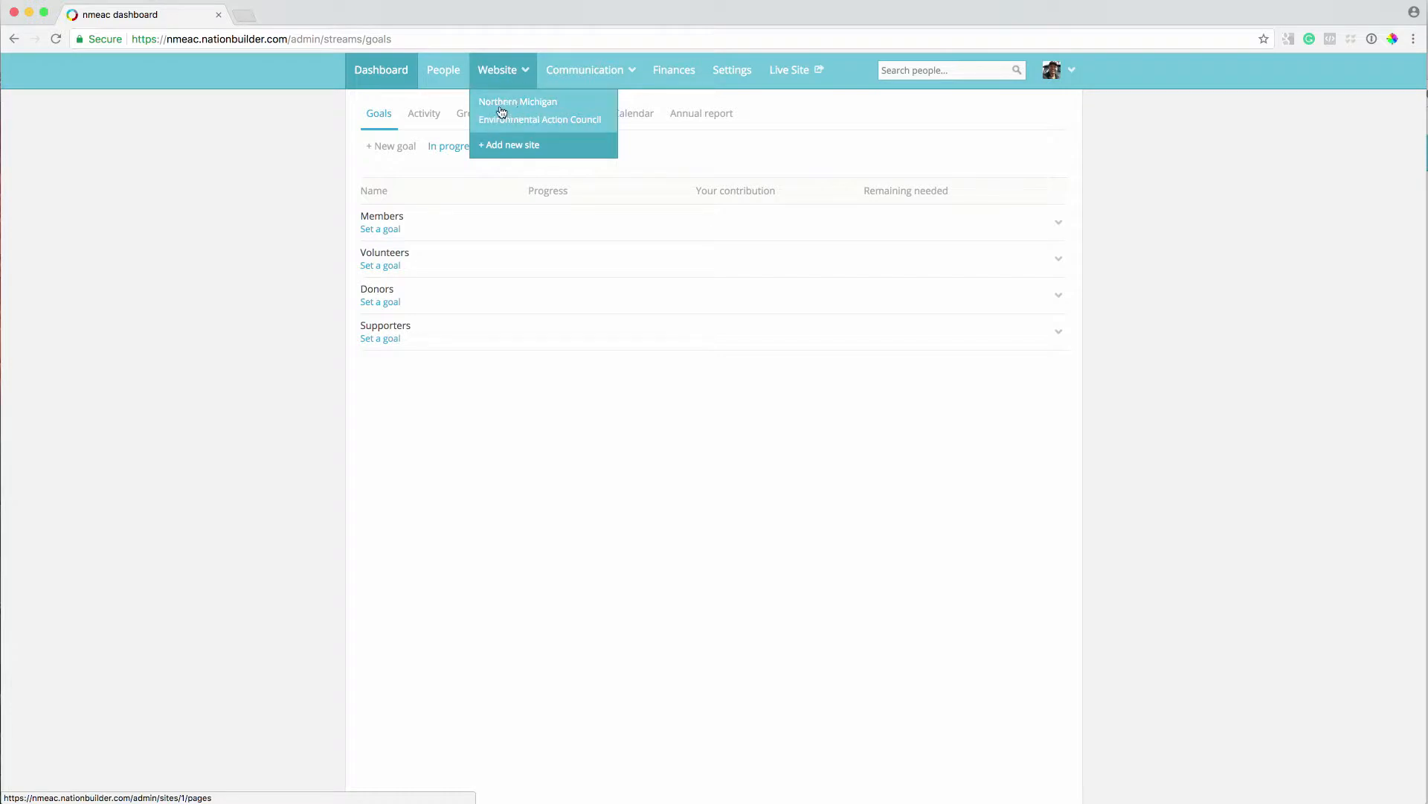
left_click(544, 117)
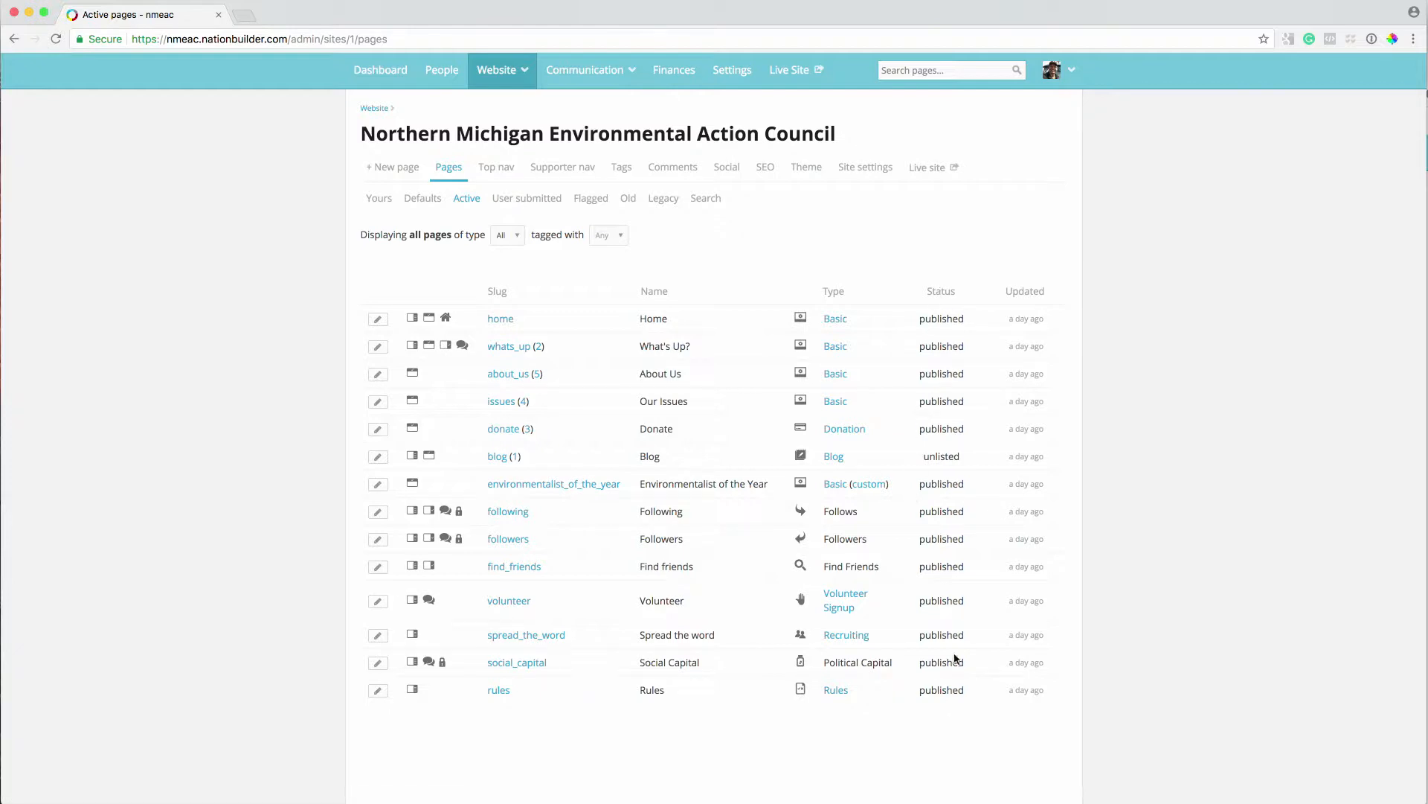
left_click_drag(967, 456, 479, 453)
left_click(358, 459)
- Open the live site and compare its top navigation menus with the pages listed in the admin area
left_click(804, 74)
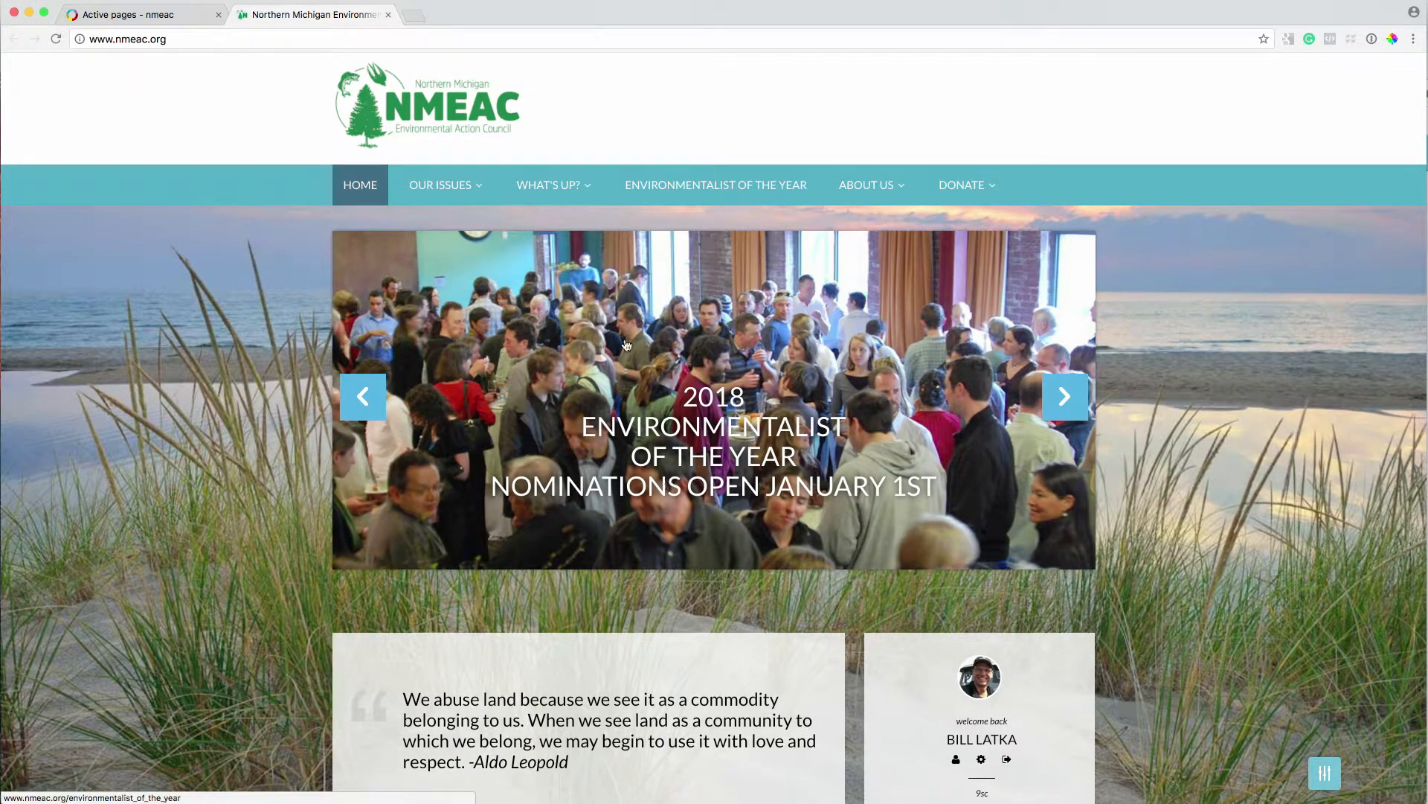
left_click(149, 15)
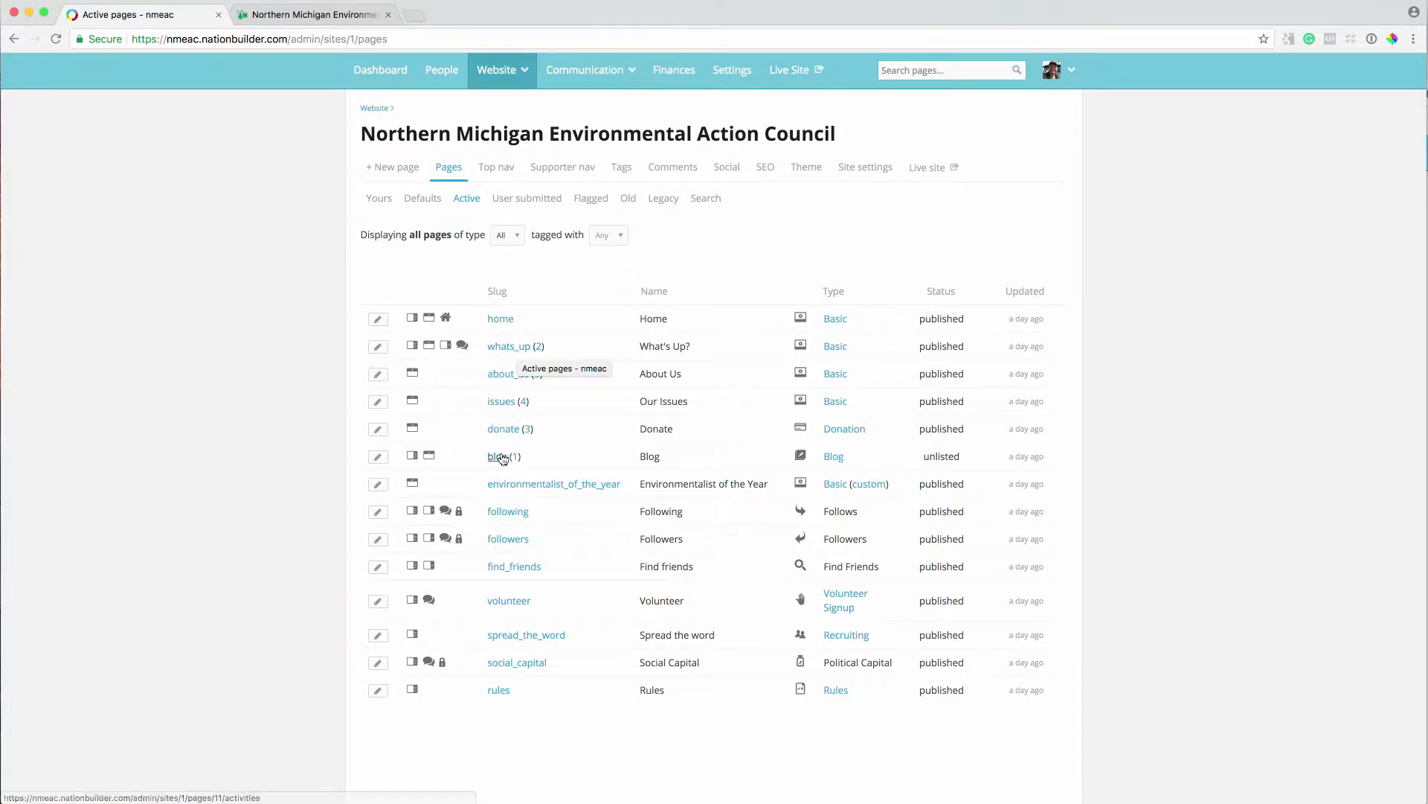
left_click(312, 15)
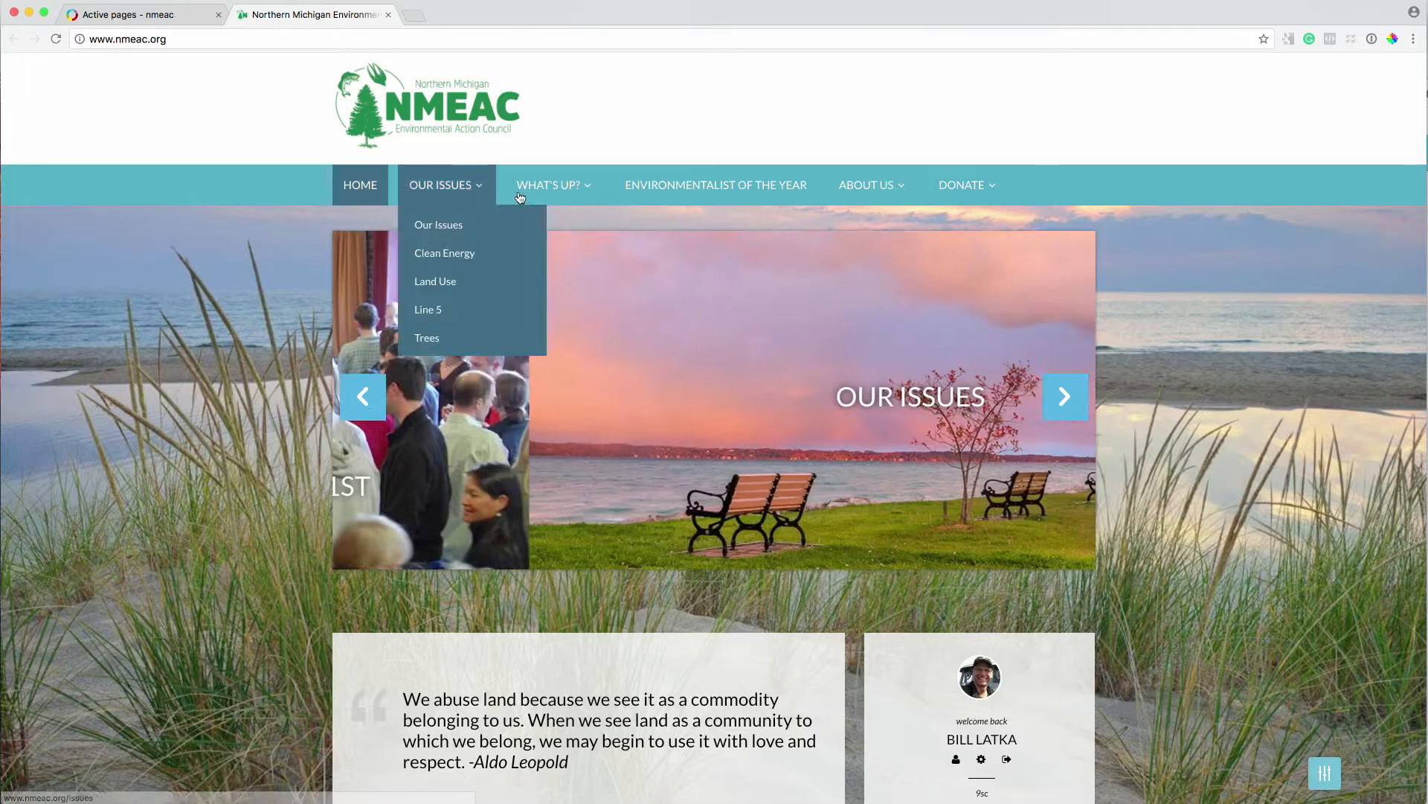
mouse_move(567, 191)
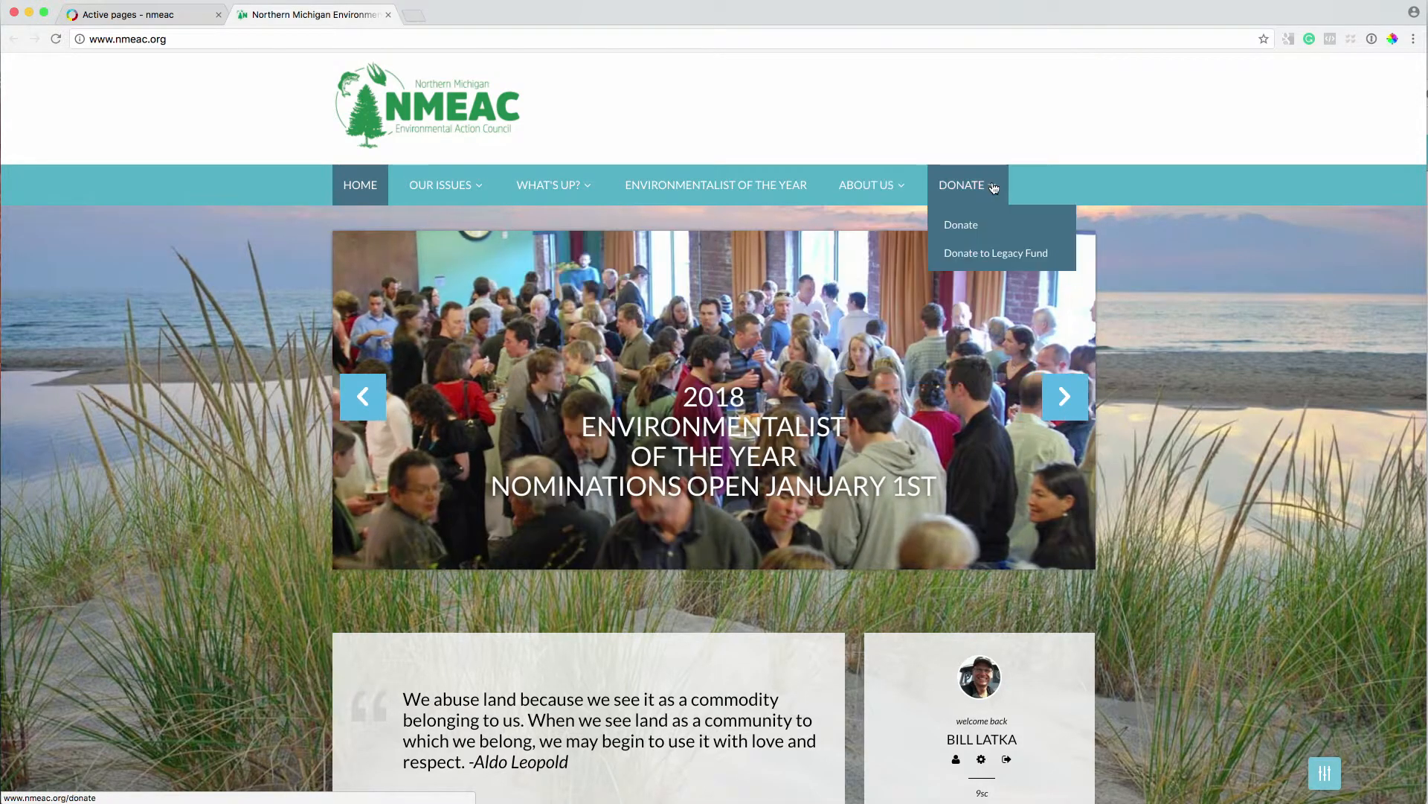
mouse_move(438, 207)
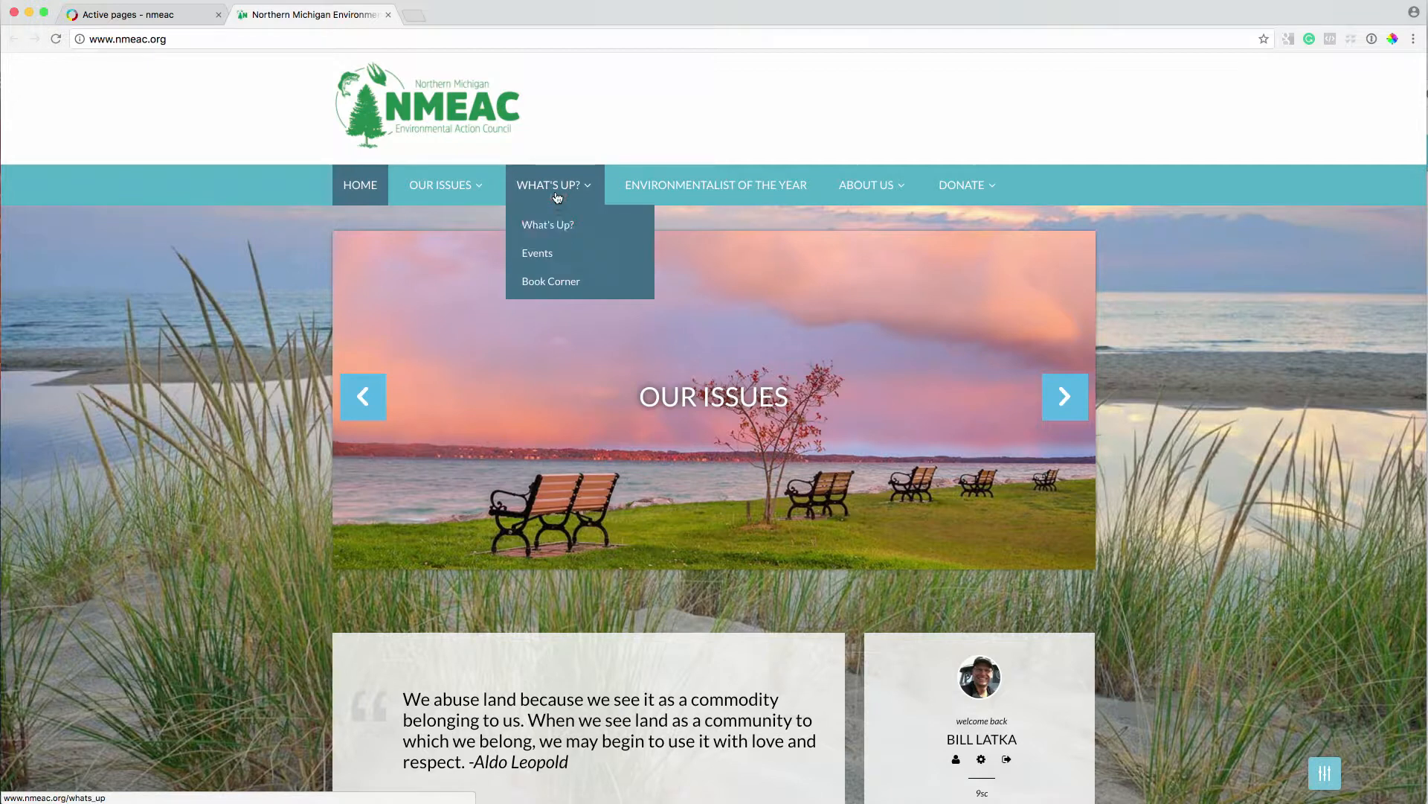
- Show the subpages of the Our Issues page in the admin area and compare them with the live site's submenu
left_click(144, 21)
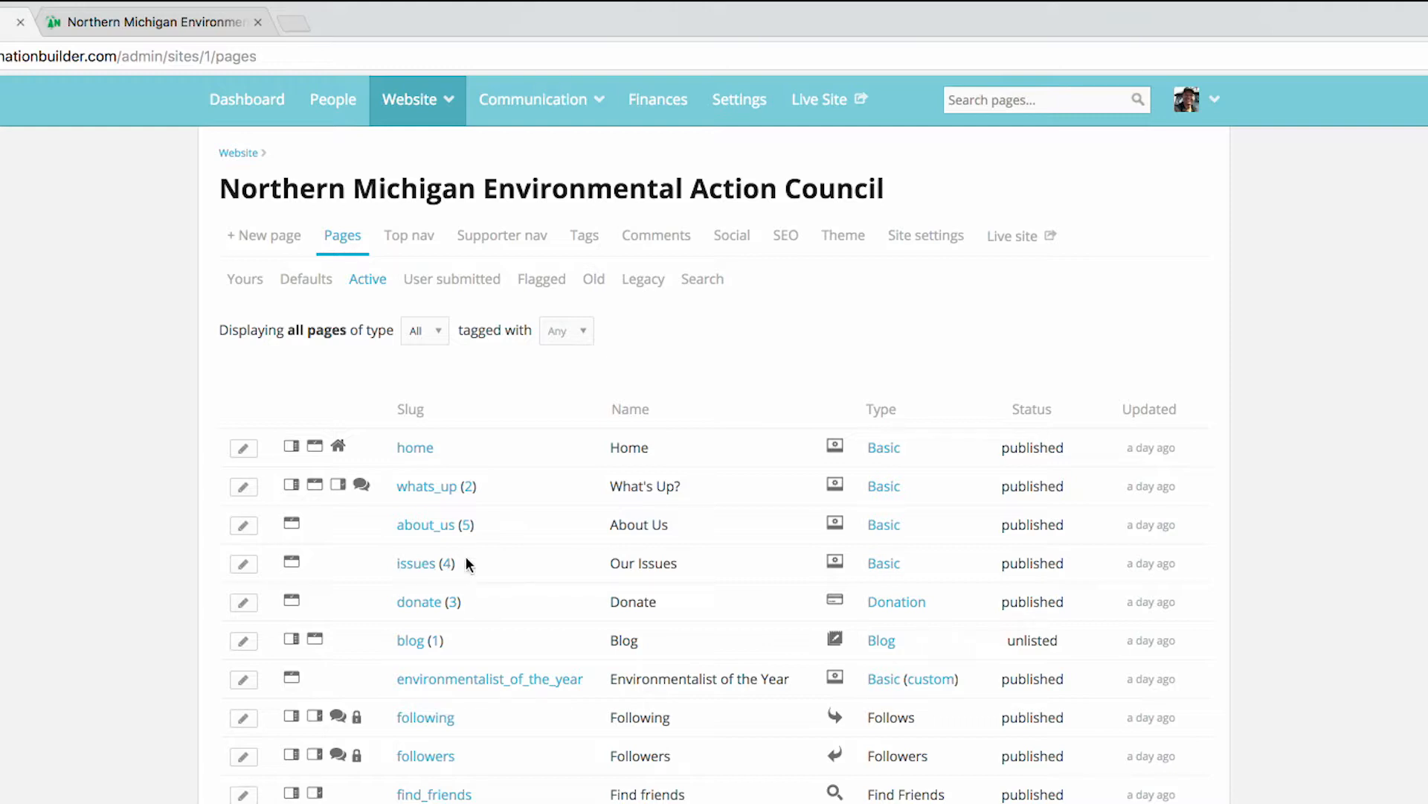
left_click(448, 571)
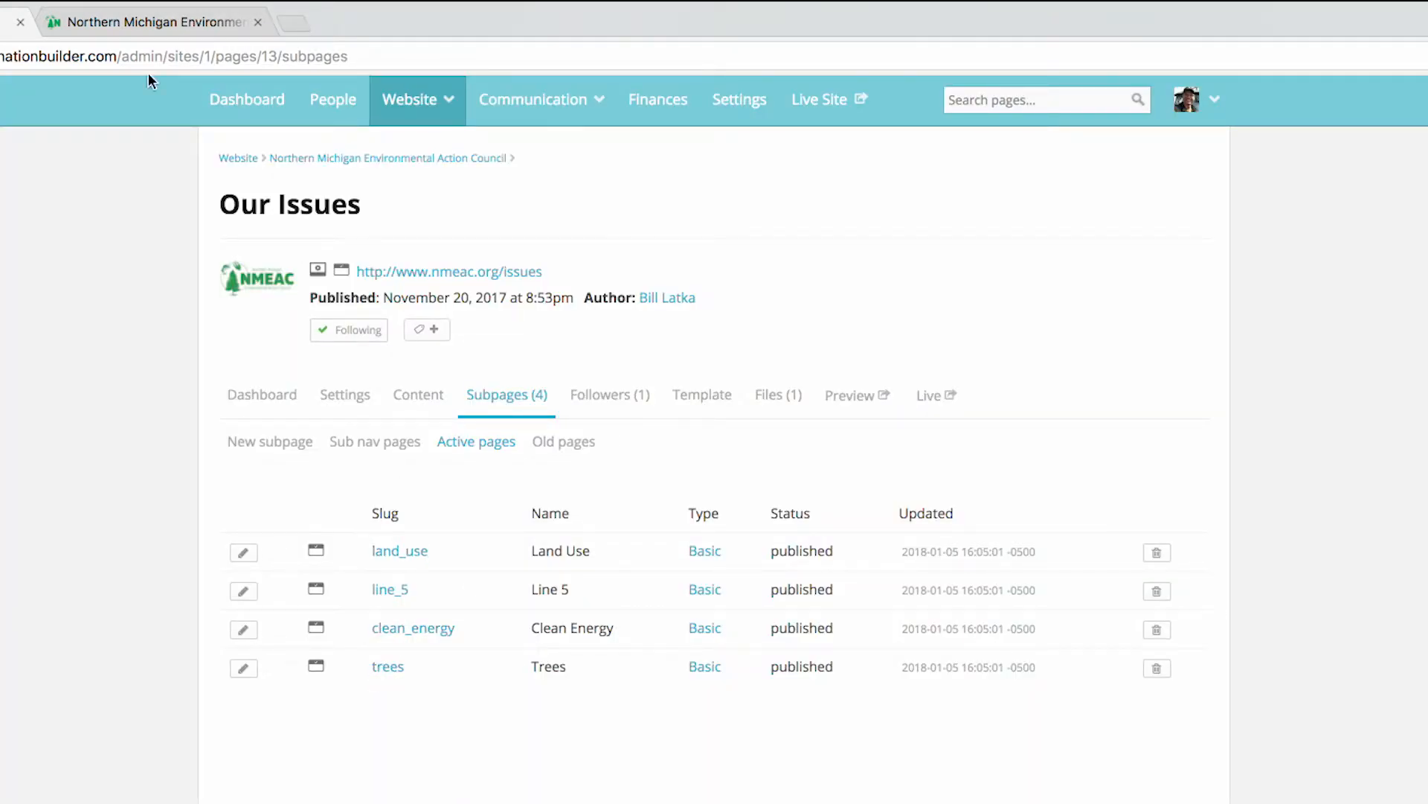
left_click(122, 29)
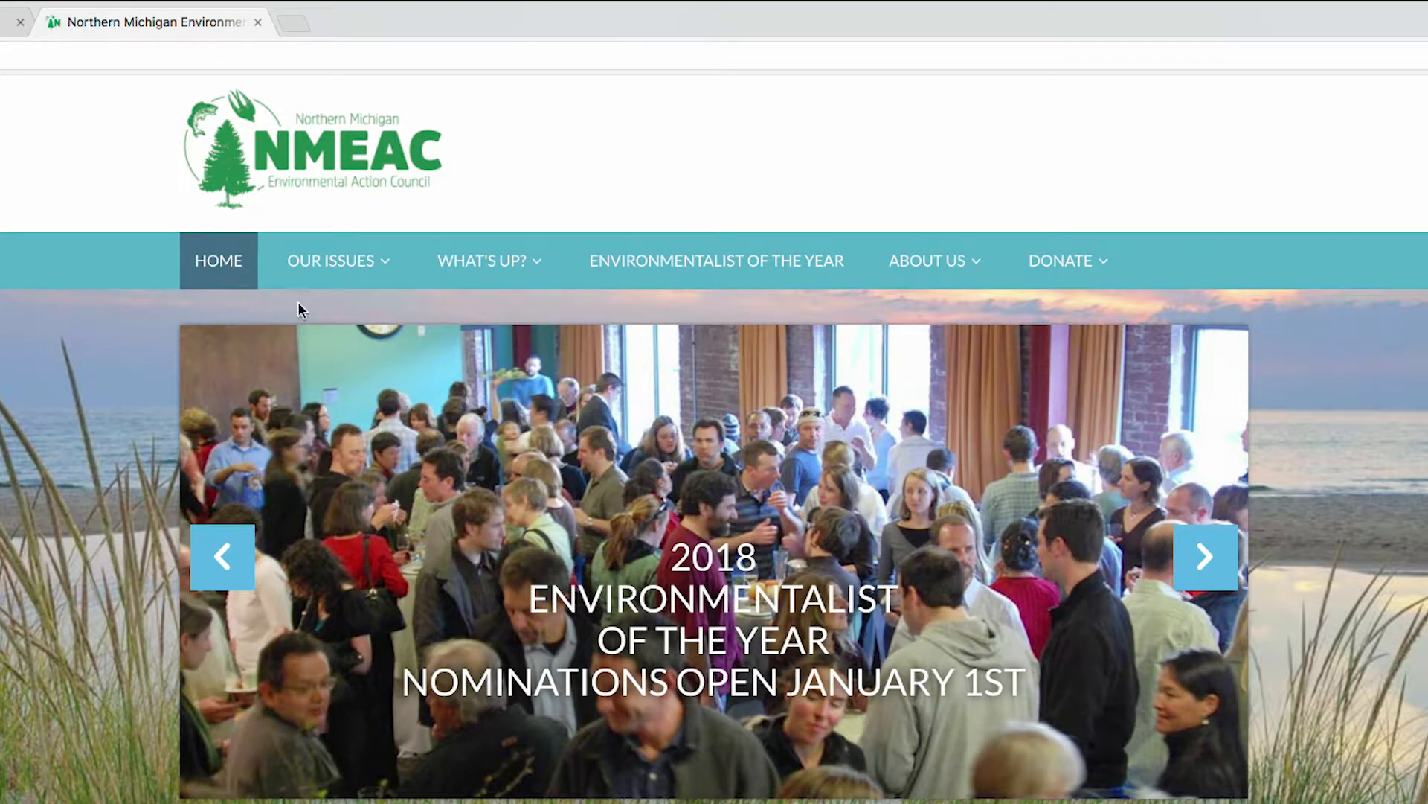
mouse_move(355, 262)
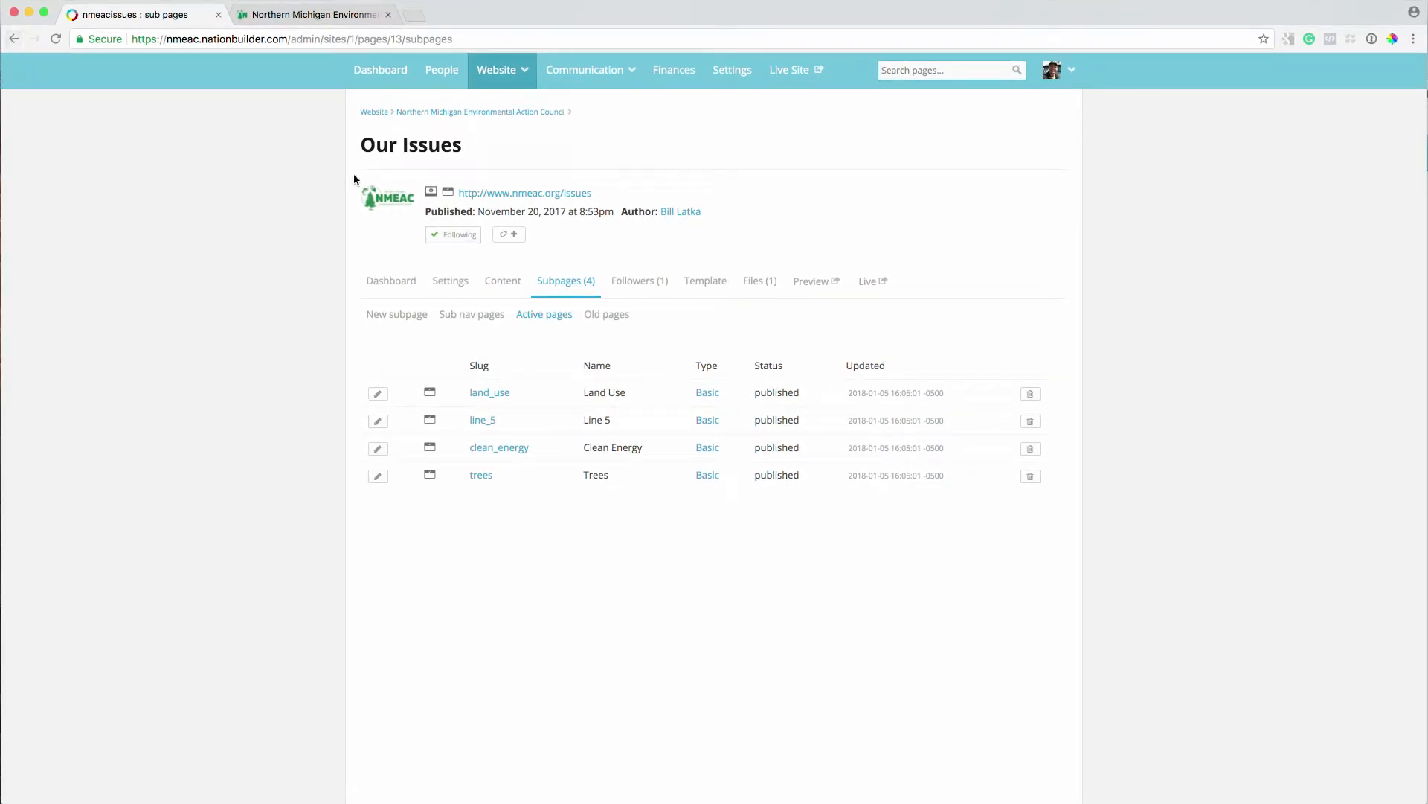
- Return to the website's pages list, open the What's Up? page and review the activity on its dashboard
left_click(487, 114)
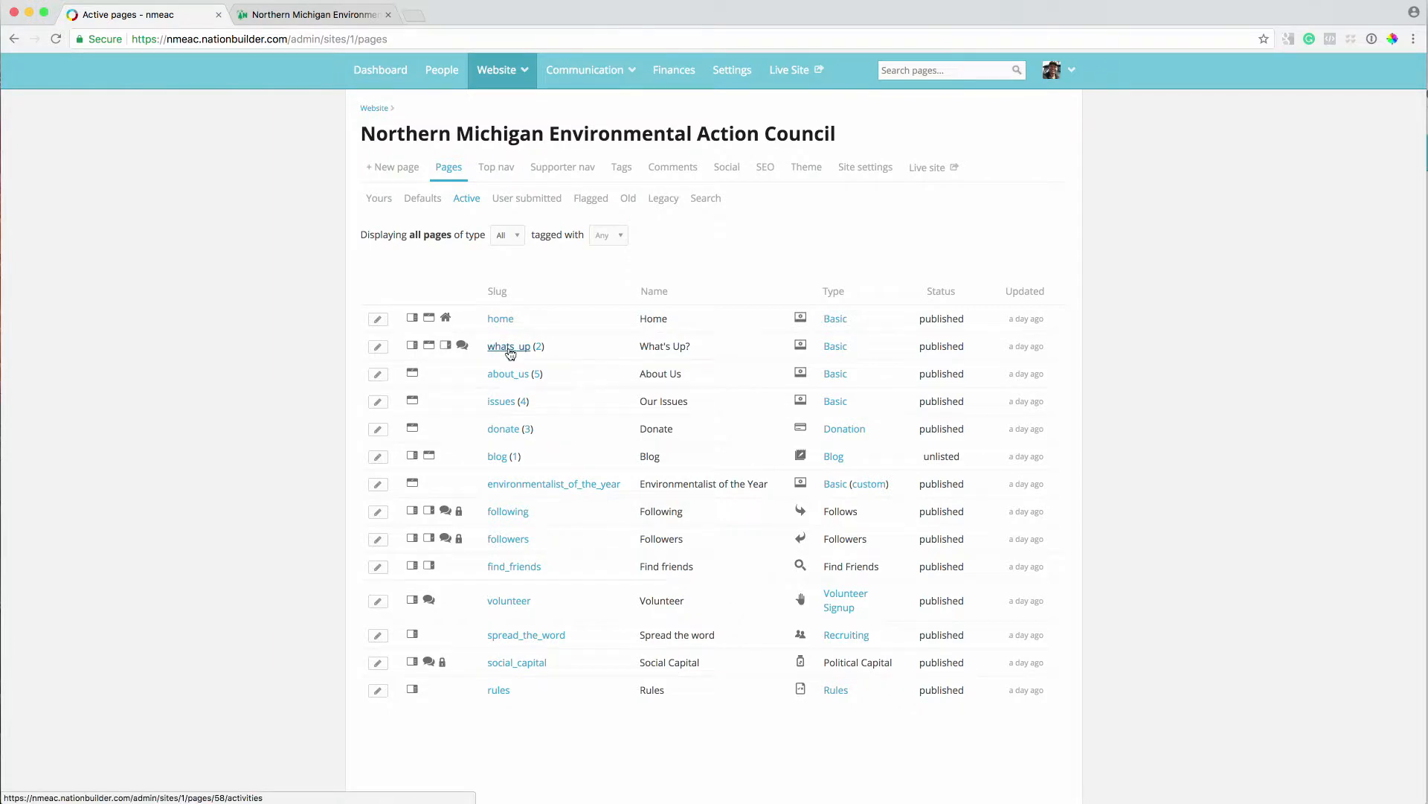
left_click(509, 346)
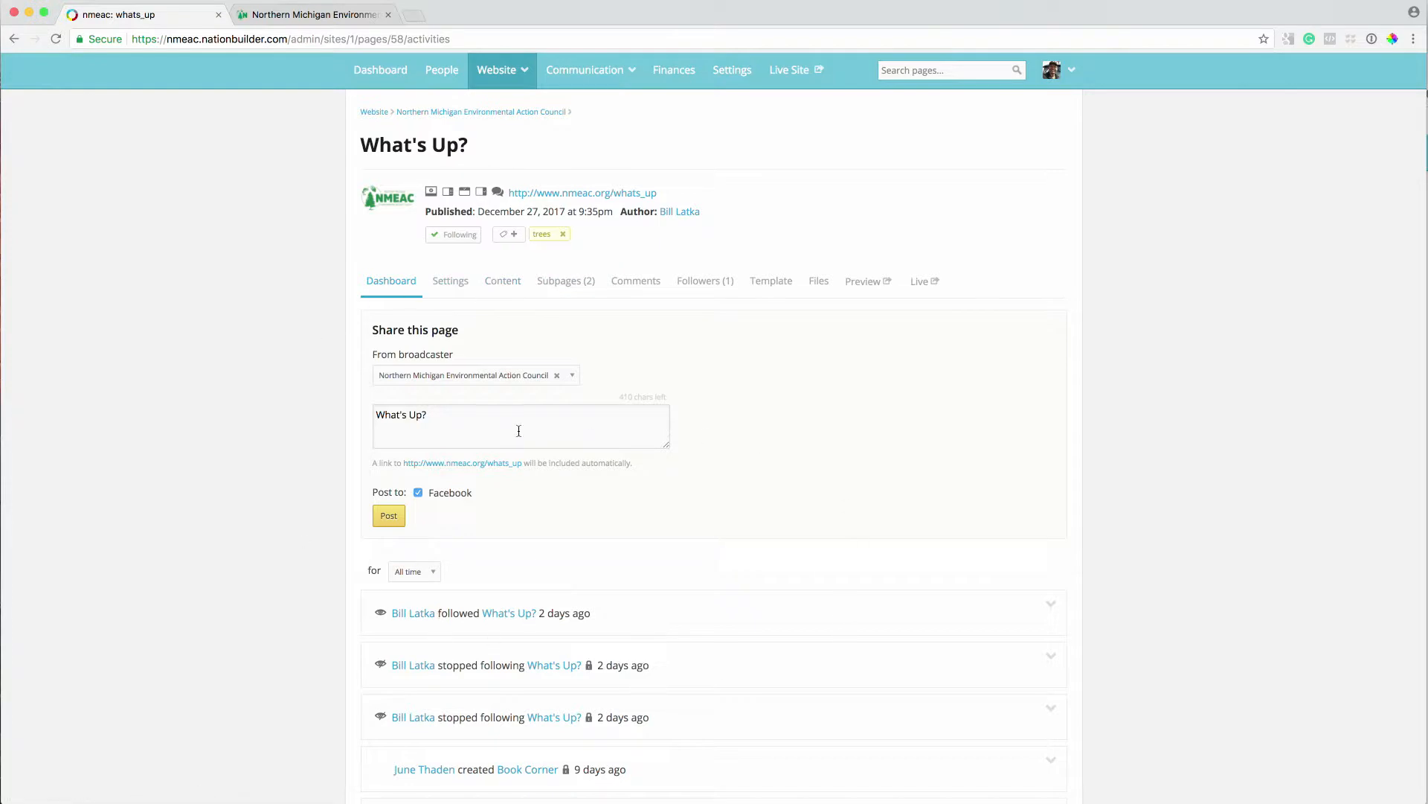
scroll(663, 619, "down", 3)
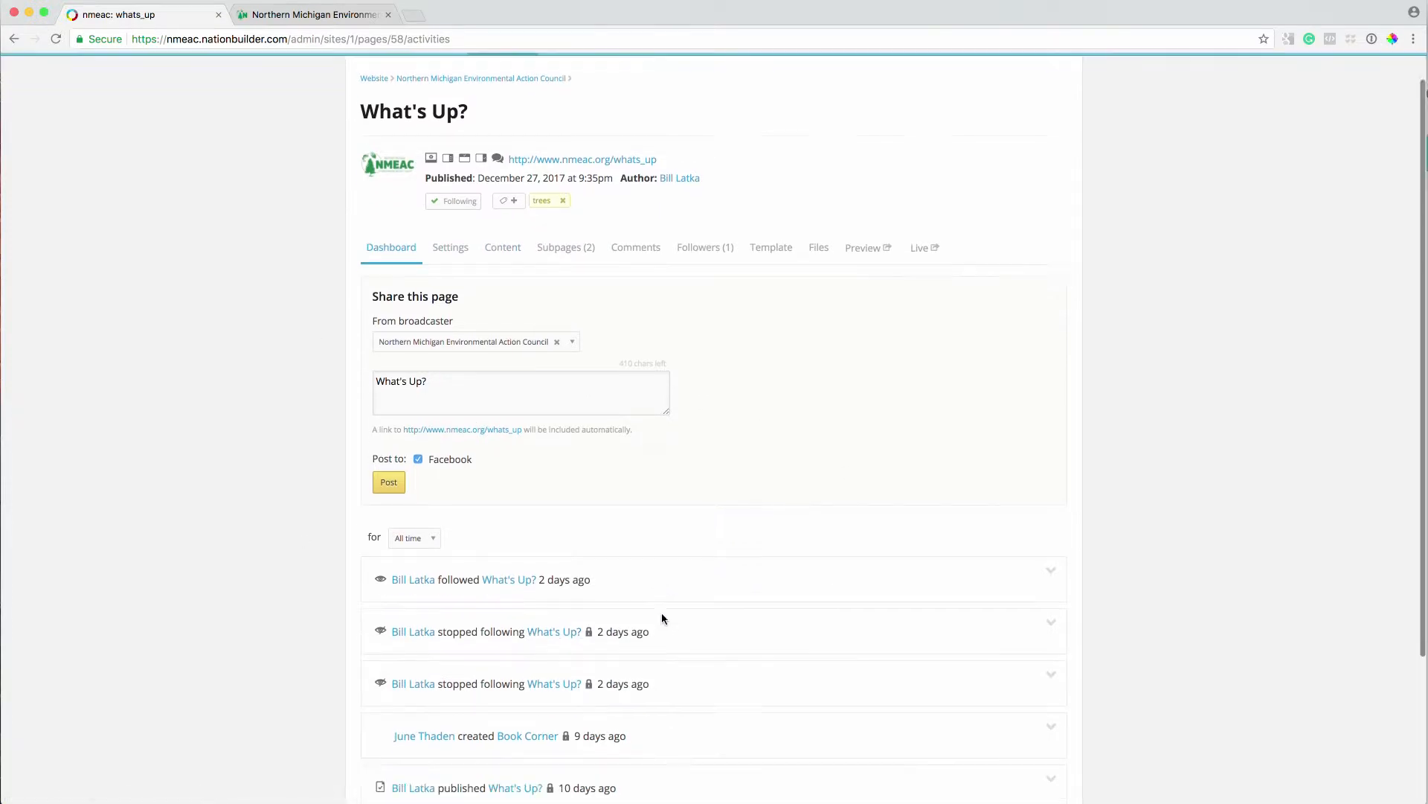
scroll(662, 619, "down", 1)
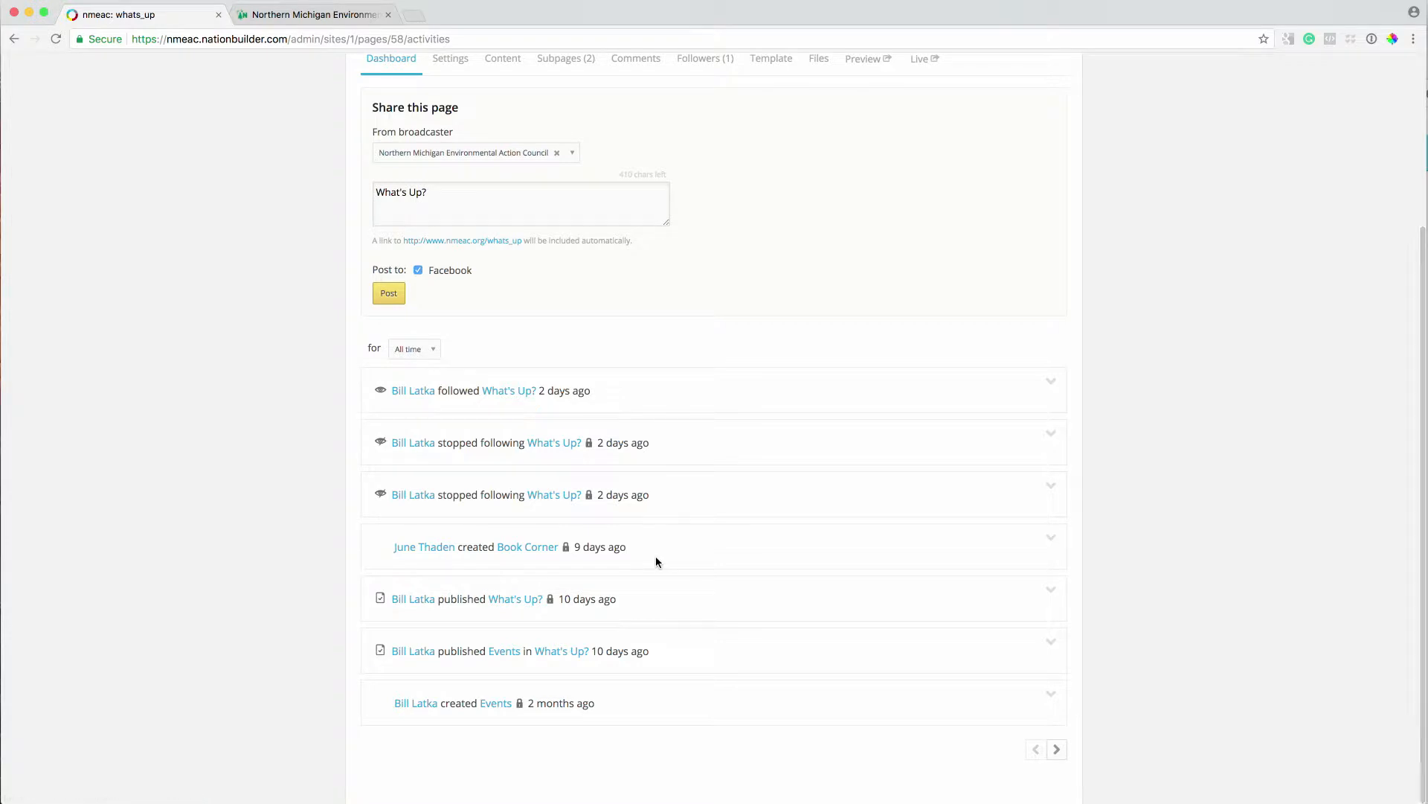
scroll(691, 606, "up", 1)
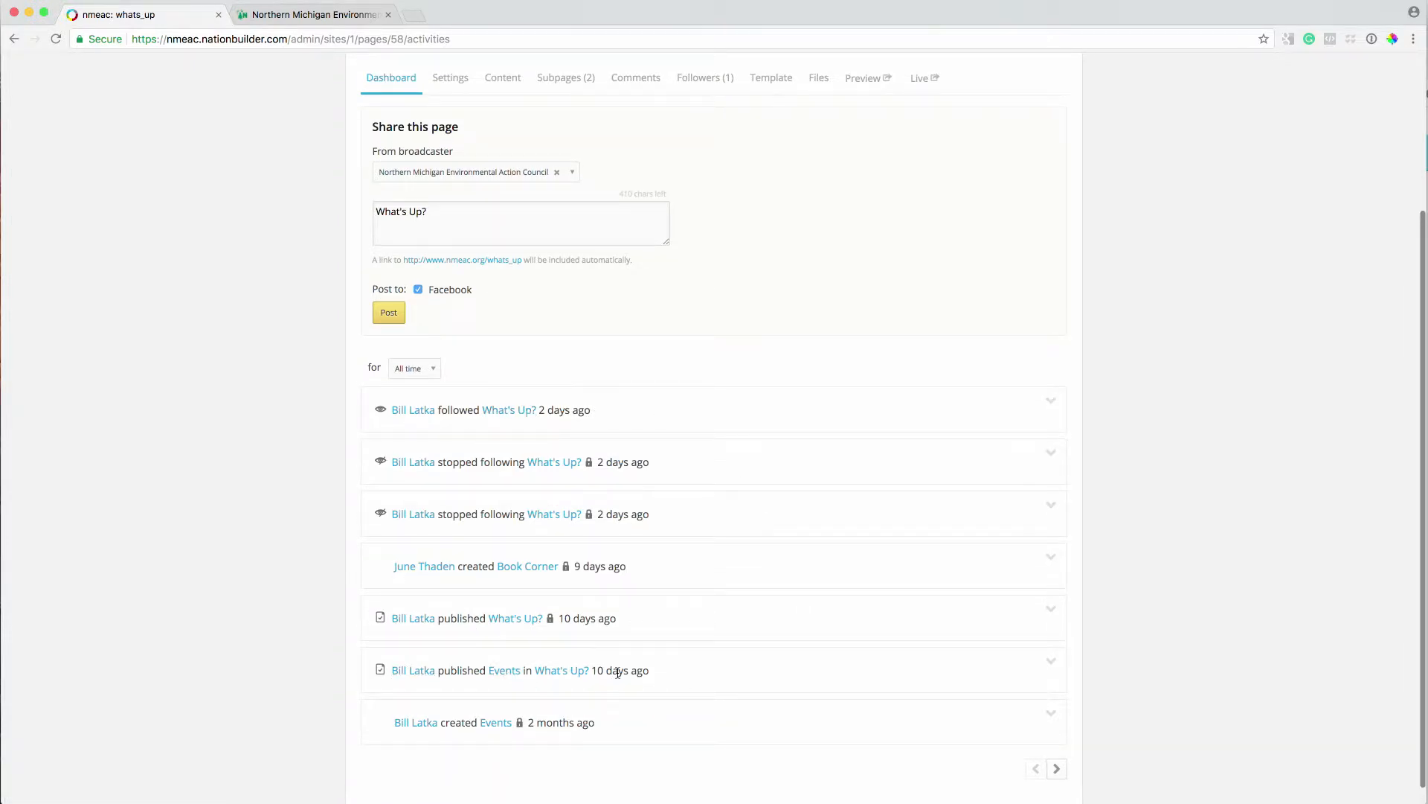
- Open the What's Up? page settings and compare the page name with its label in the live site's top navigation
scroll(565, 674, "up", 3)
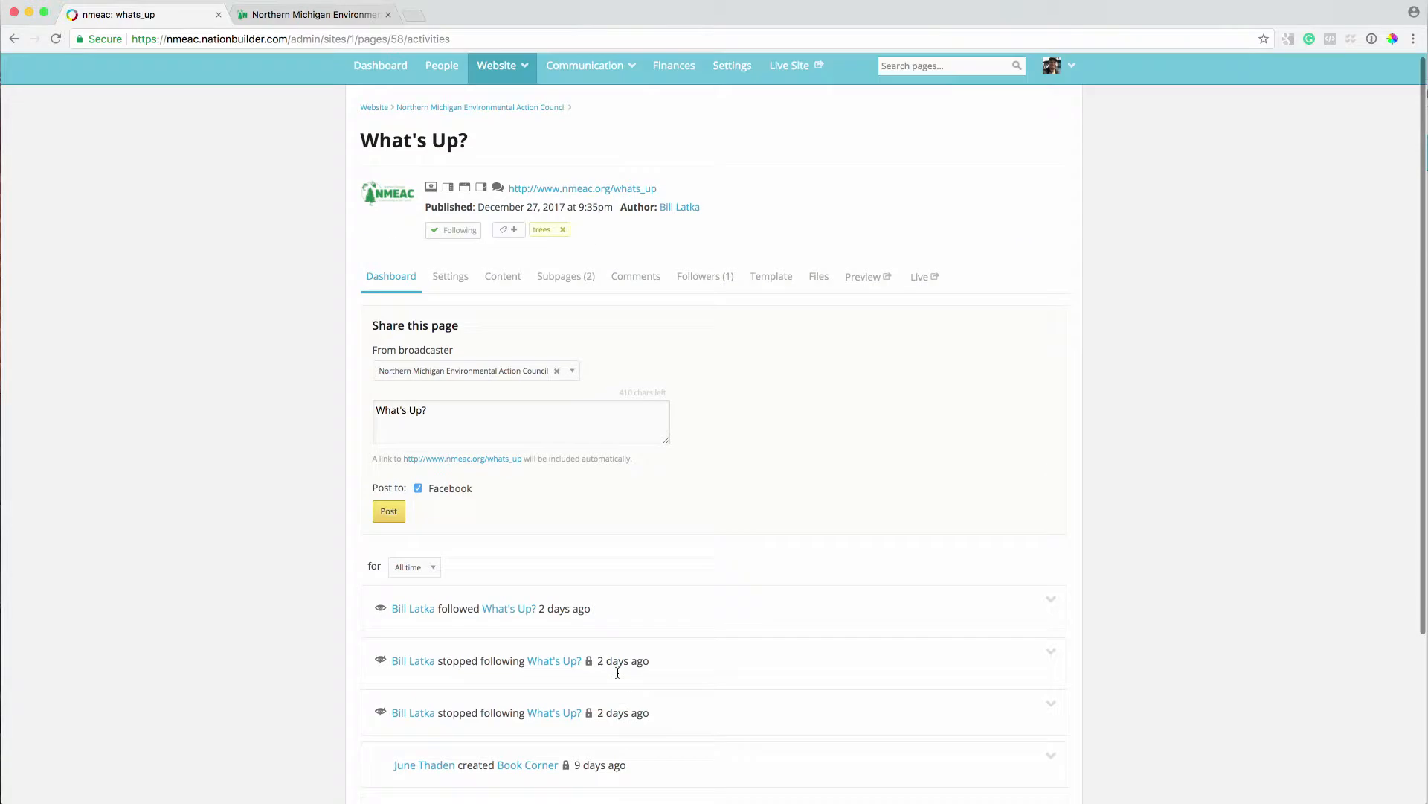
left_click(446, 286)
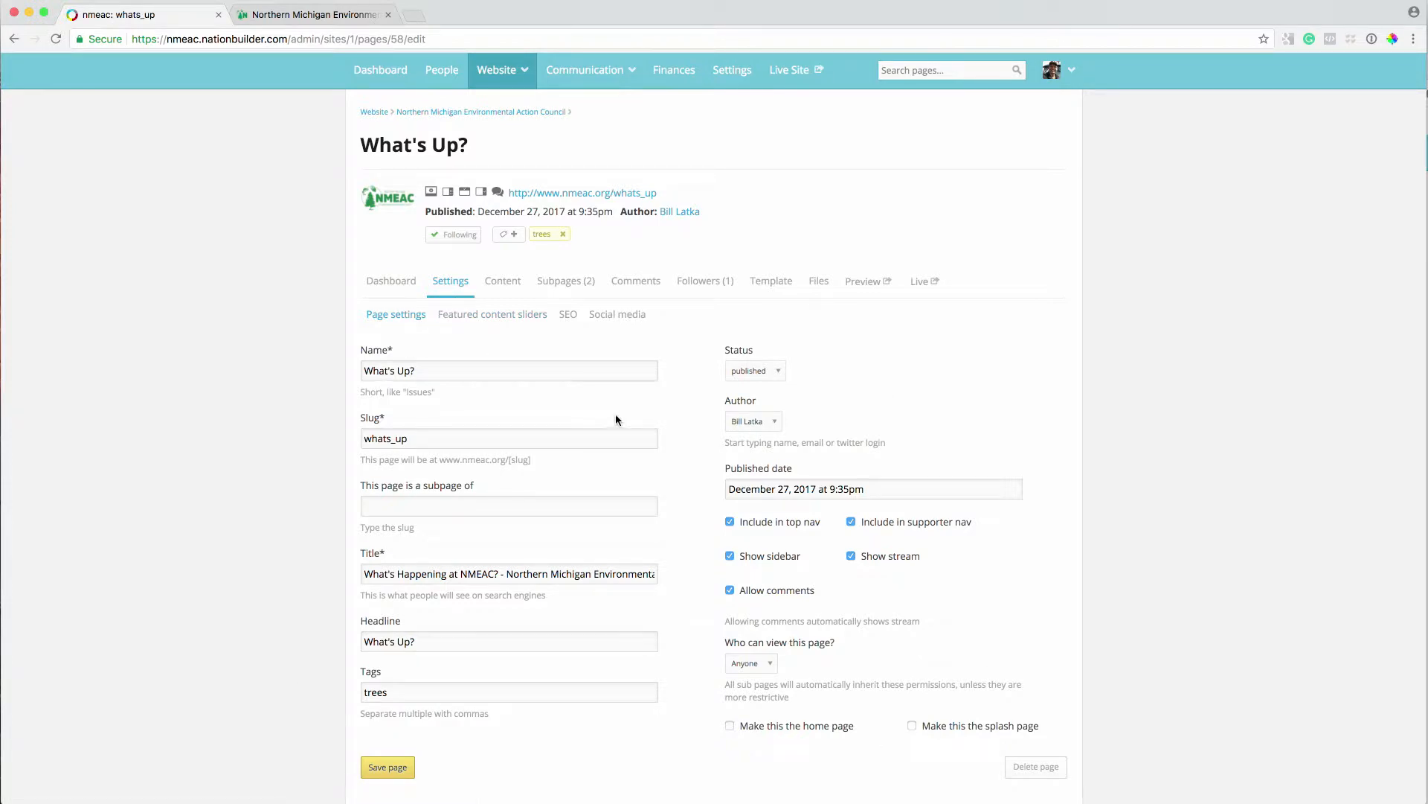
left_click_drag(430, 370, 346, 364)
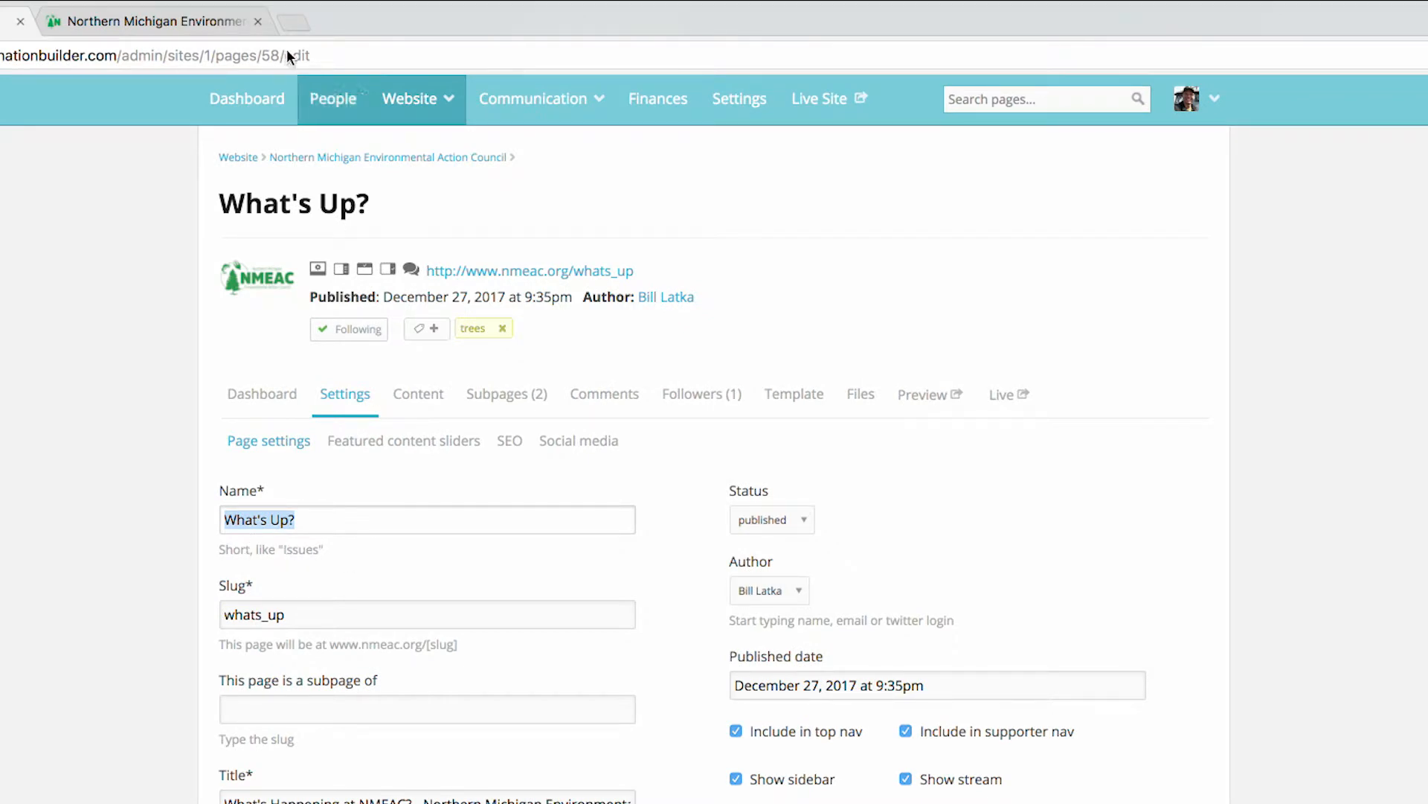
left_click(157, 22)
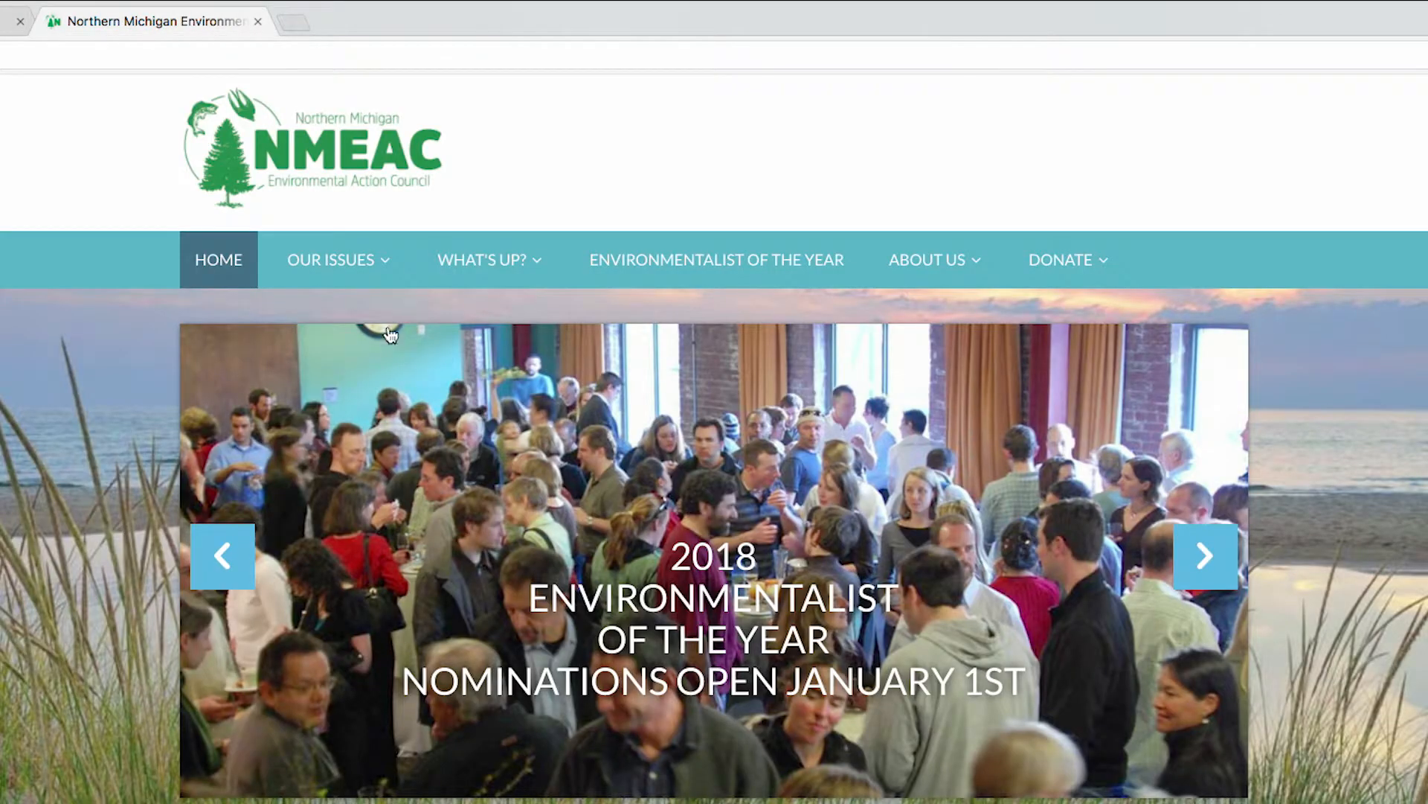
mouse_move(472, 277)
left_click(5, 21)
left_click_drag(304, 518, 126, 512)
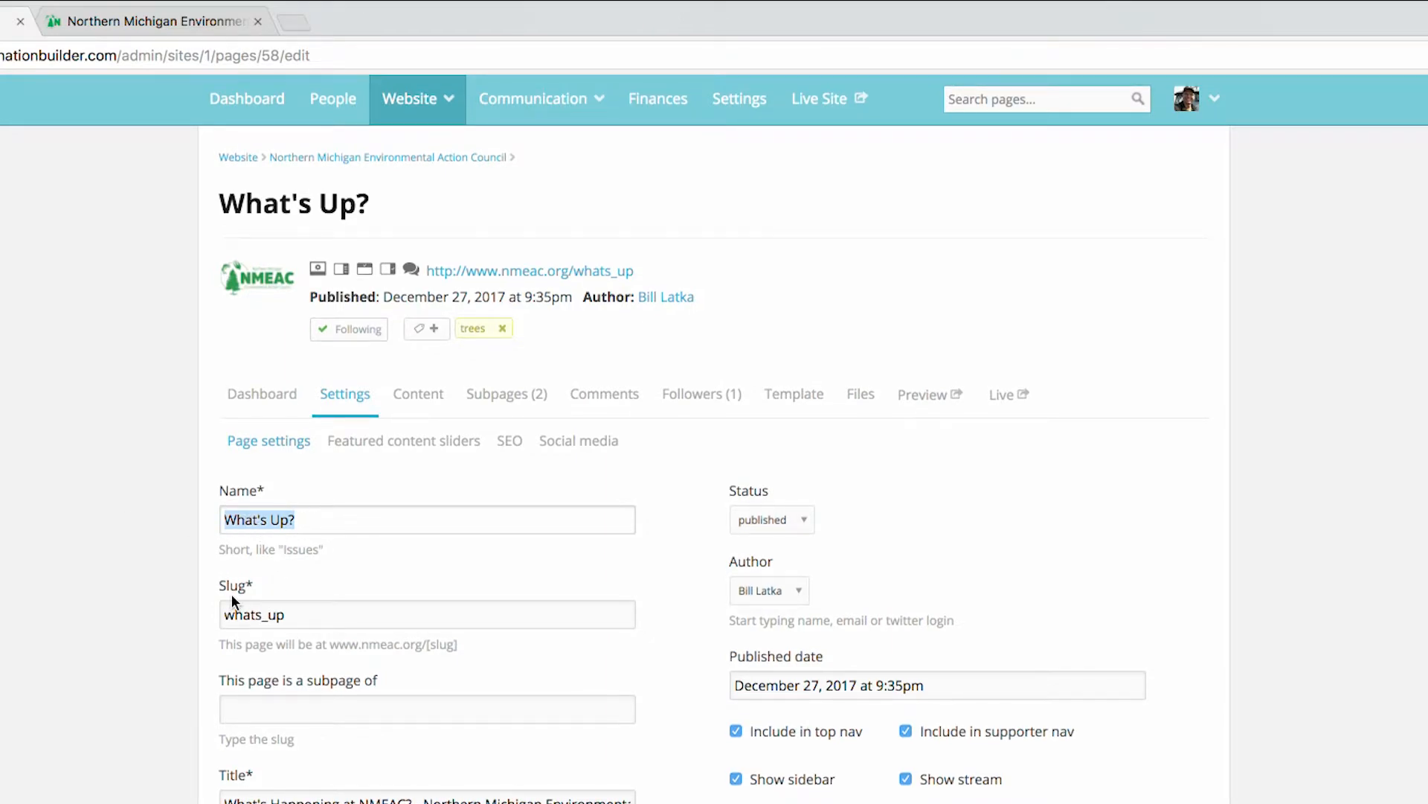
- Examine the What's Up? page's slug, highlighting the underscore between the two words
left_click(310, 619)
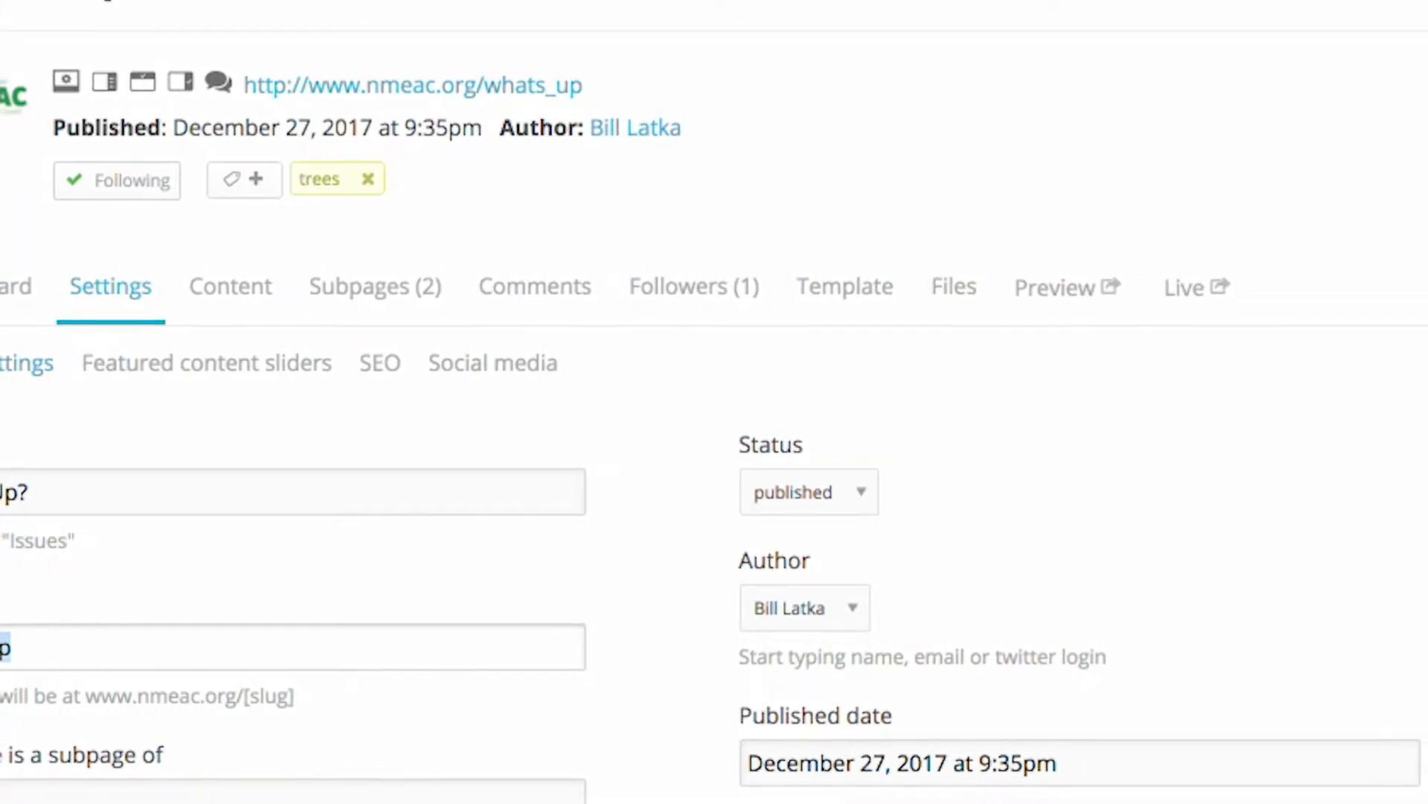
left_click(44, 657)
left_click_drag(3, 652, 0, 652)
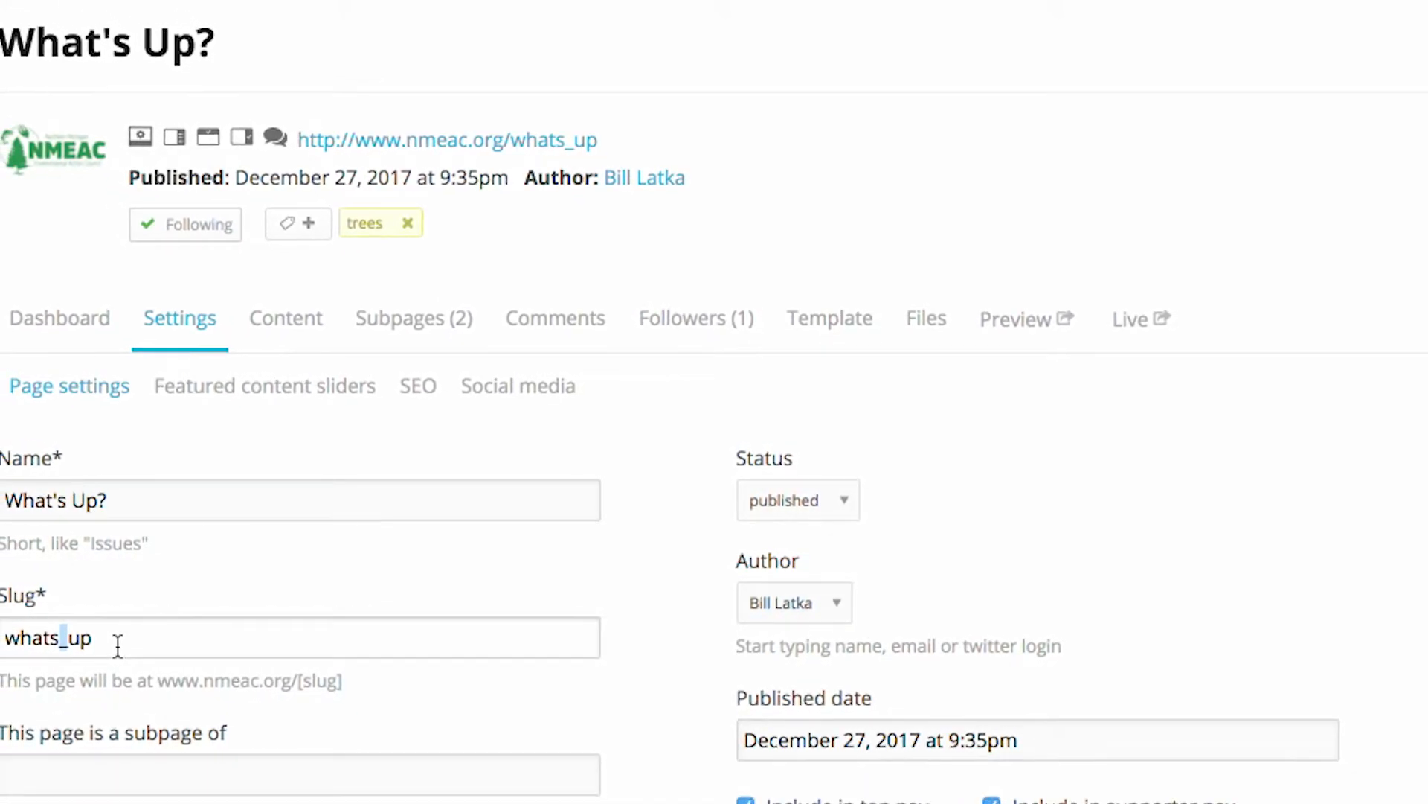
- Make the What's Up? page a subpage of home and save the page
left_click(133, 760)
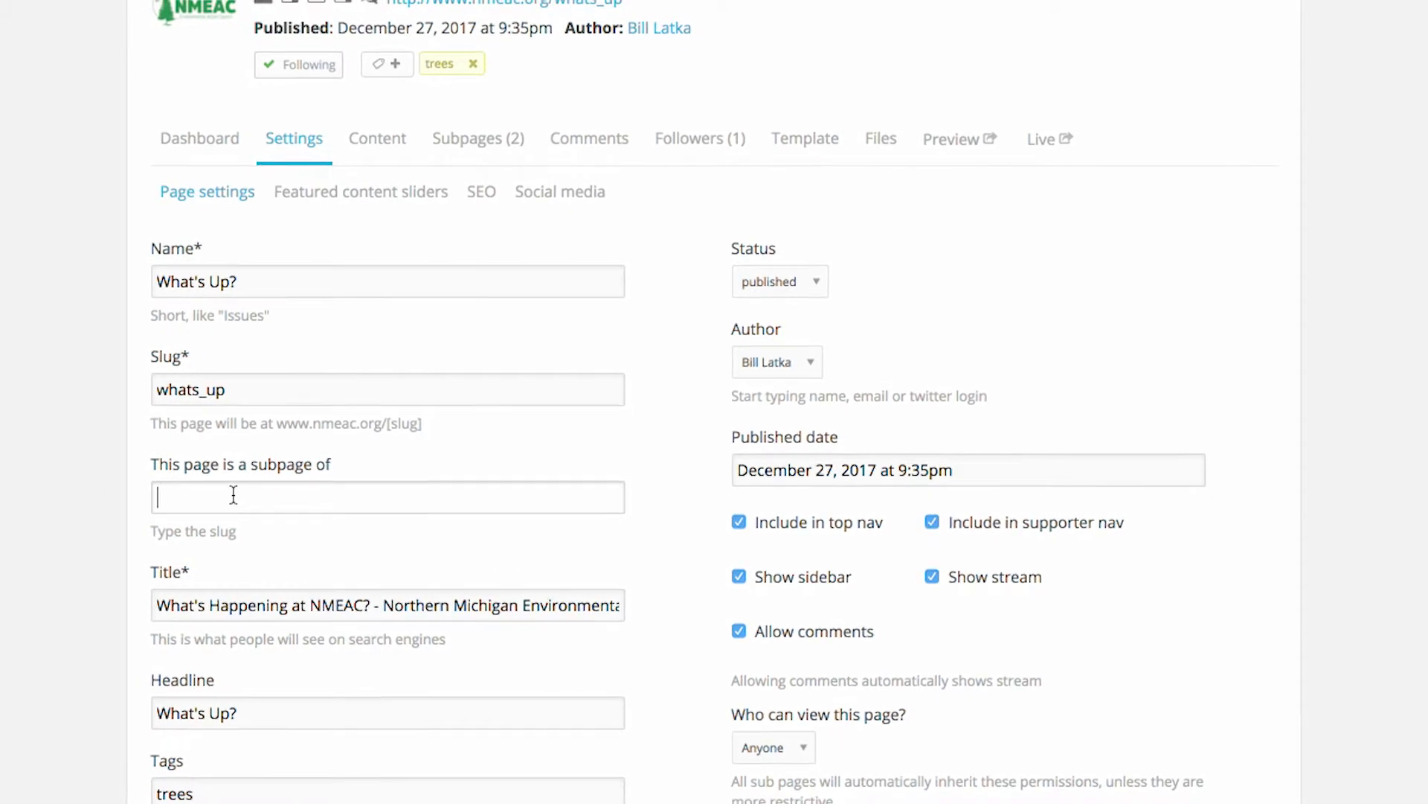
left_click(233, 494)
type("home")
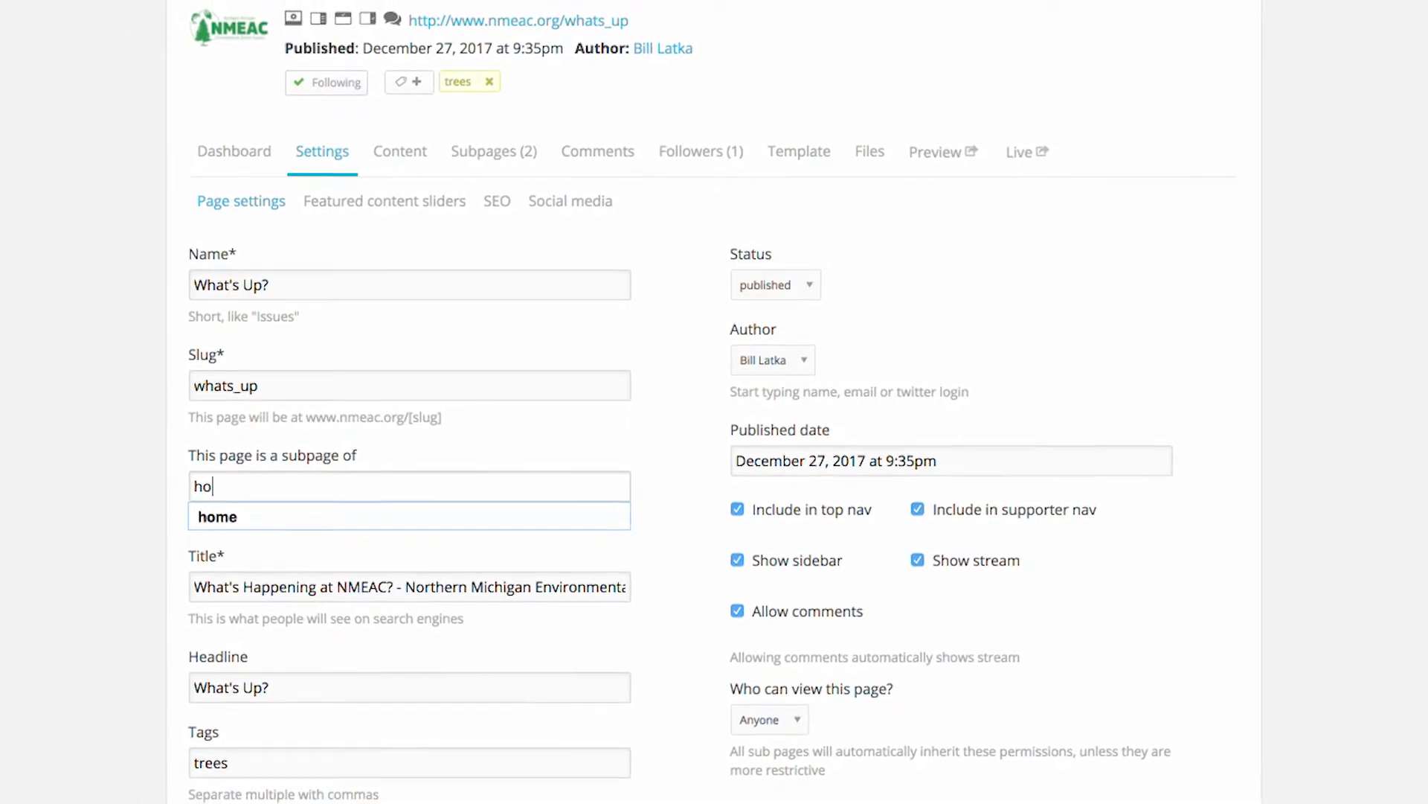
left_click(244, 512)
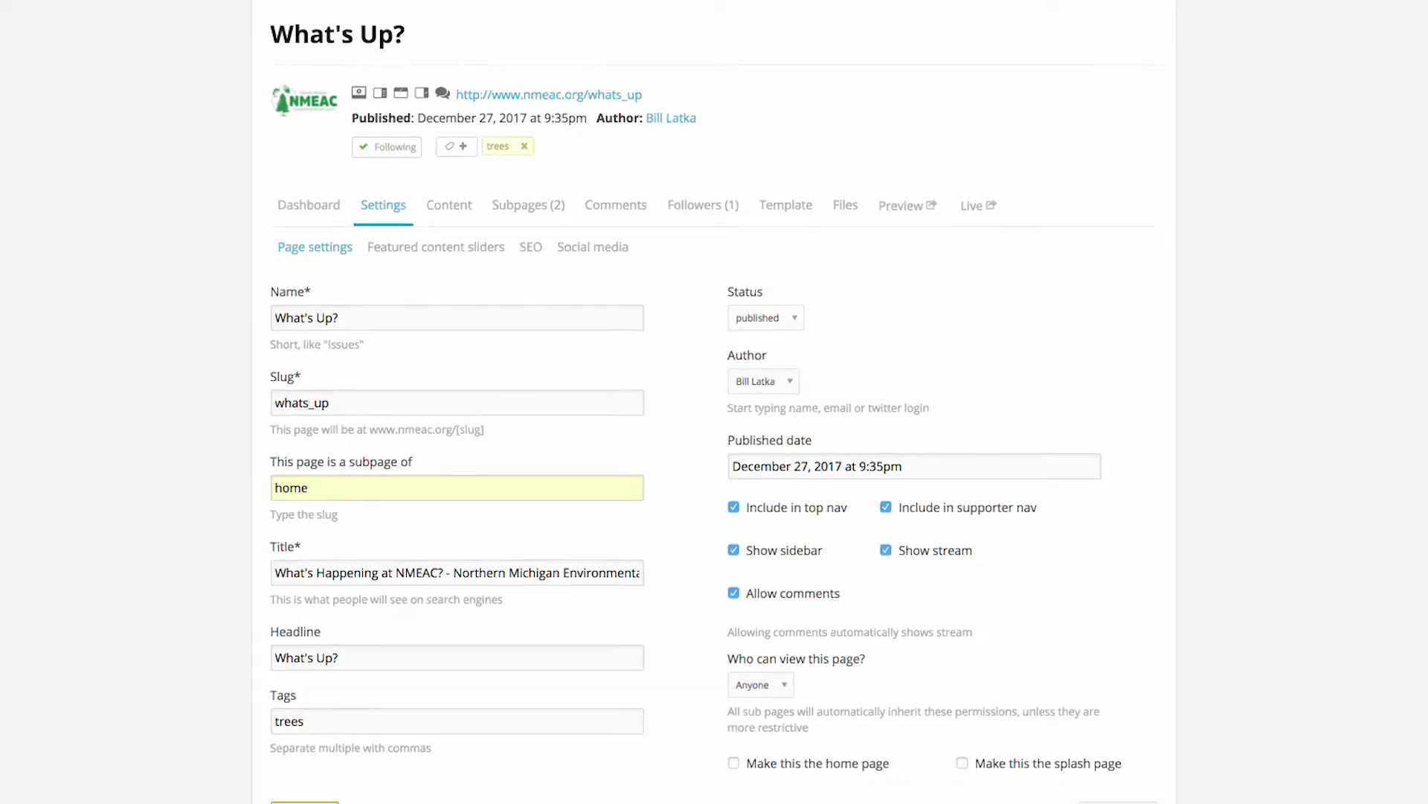
left_click(390, 769)
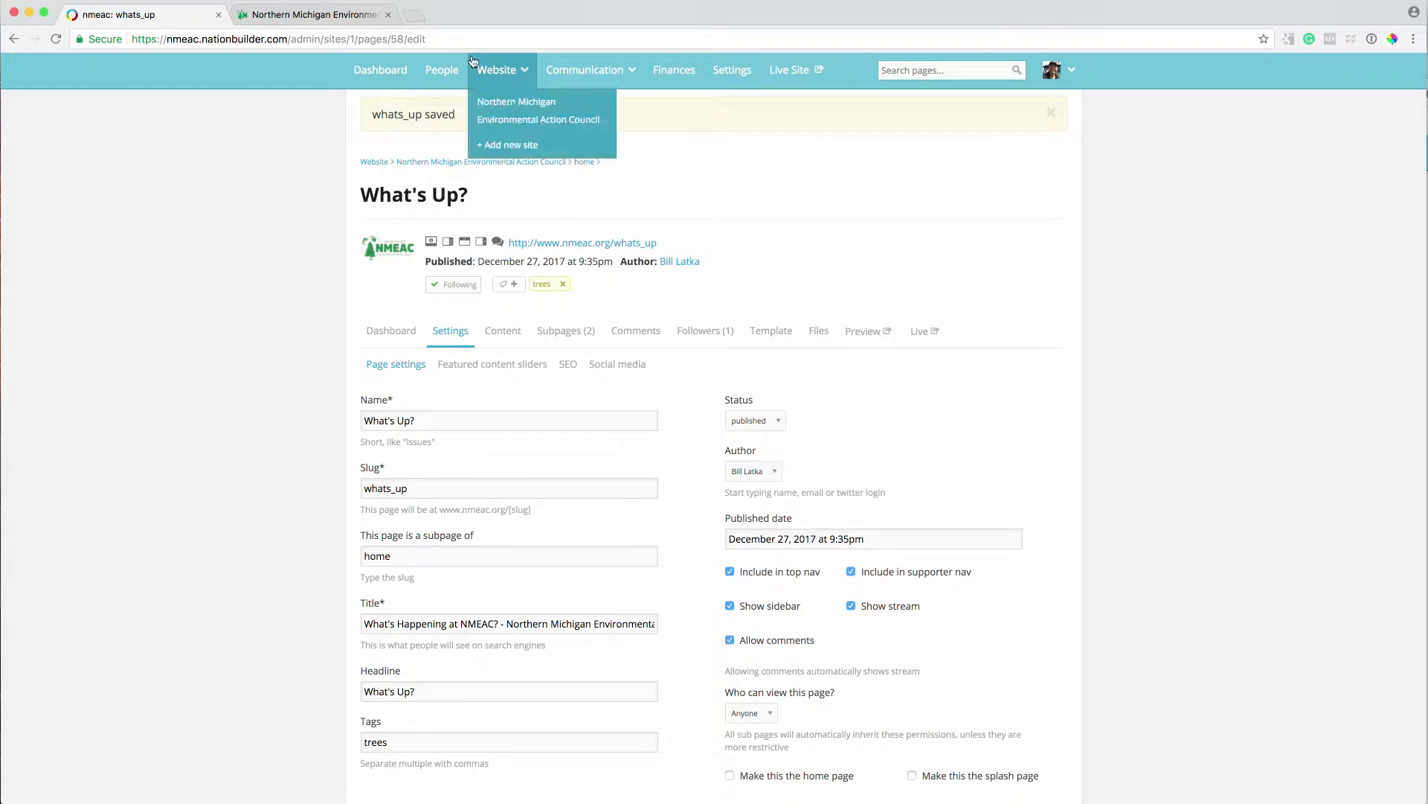
- Reload the live site and compare its Home submenu with the parent page setting in the admin area
left_click(315, 15)
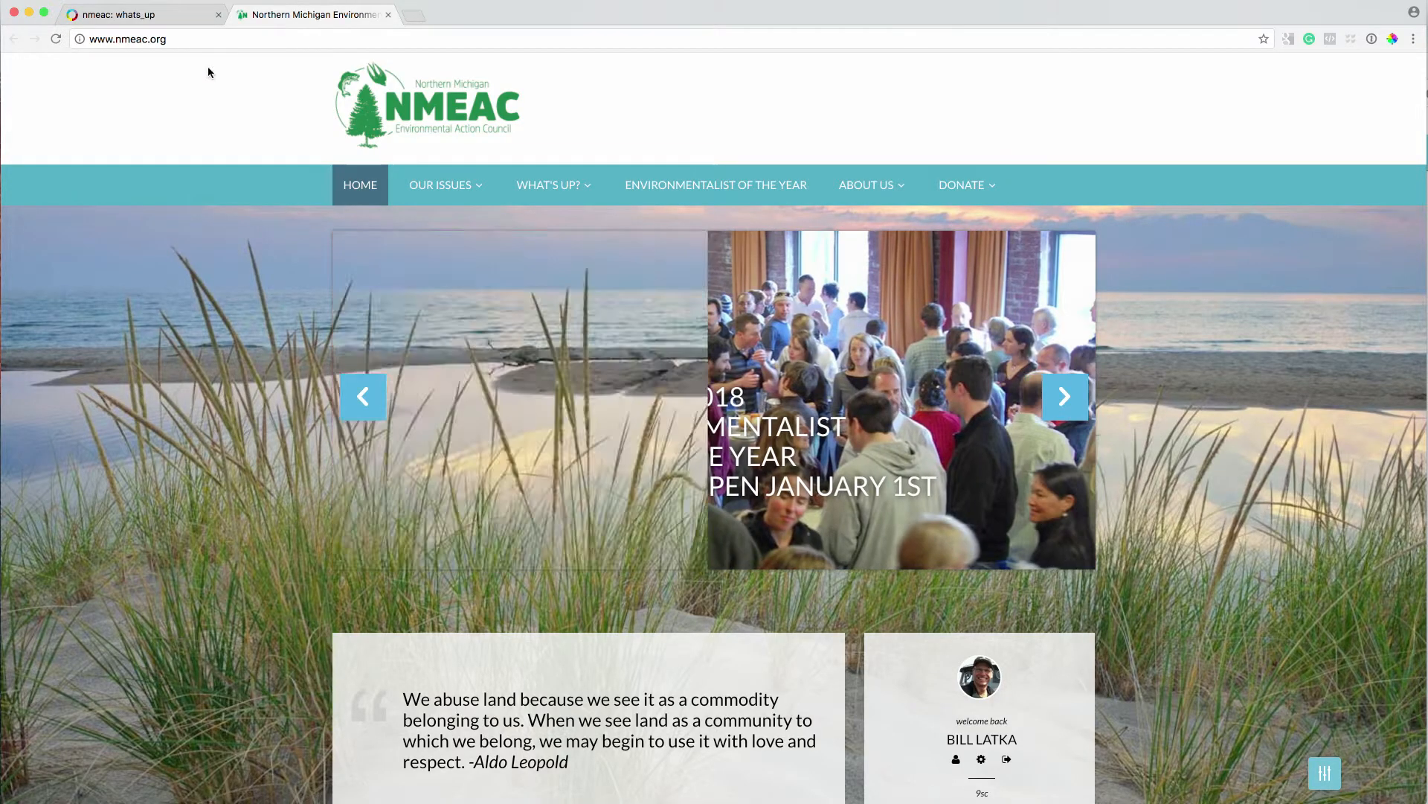
left_click(56, 39)
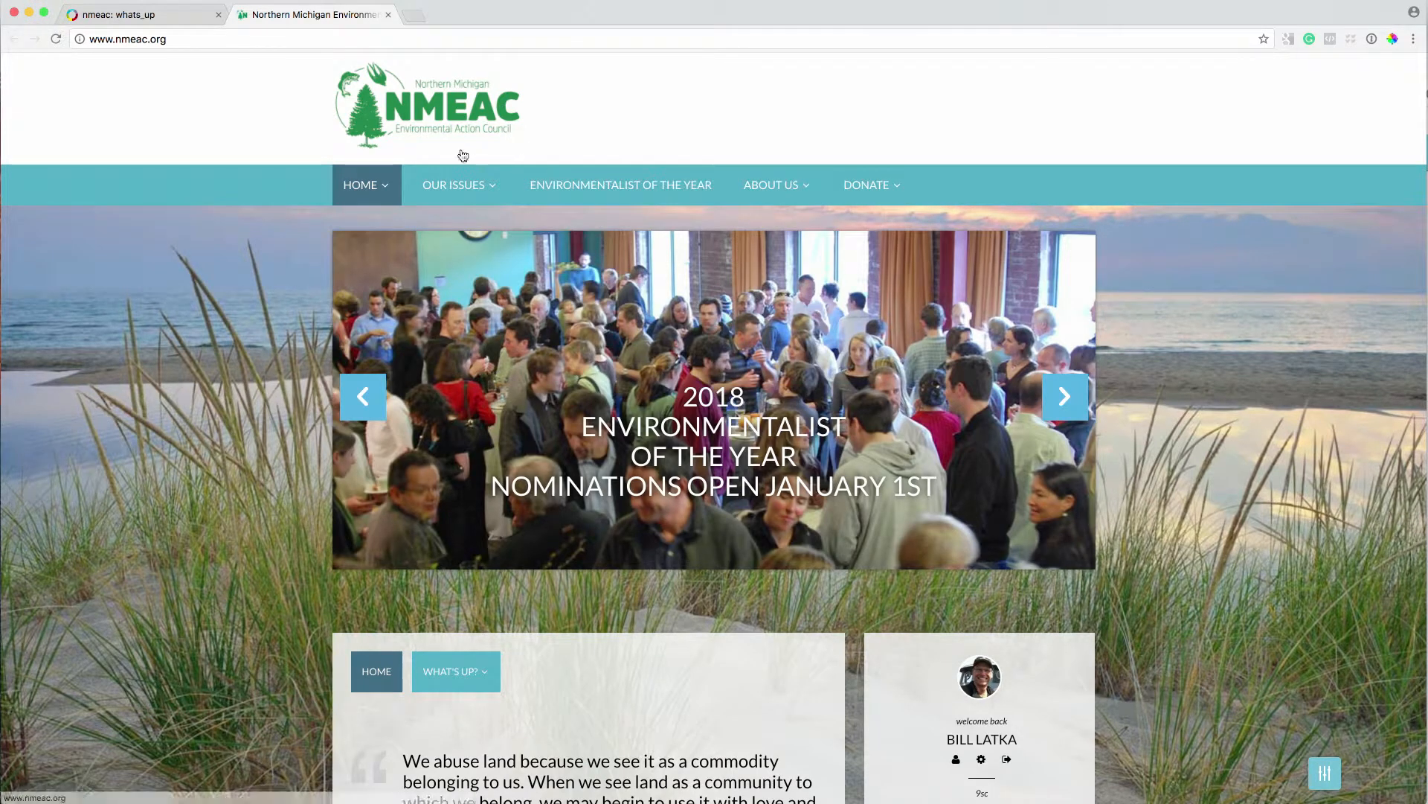
mouse_move(365, 190)
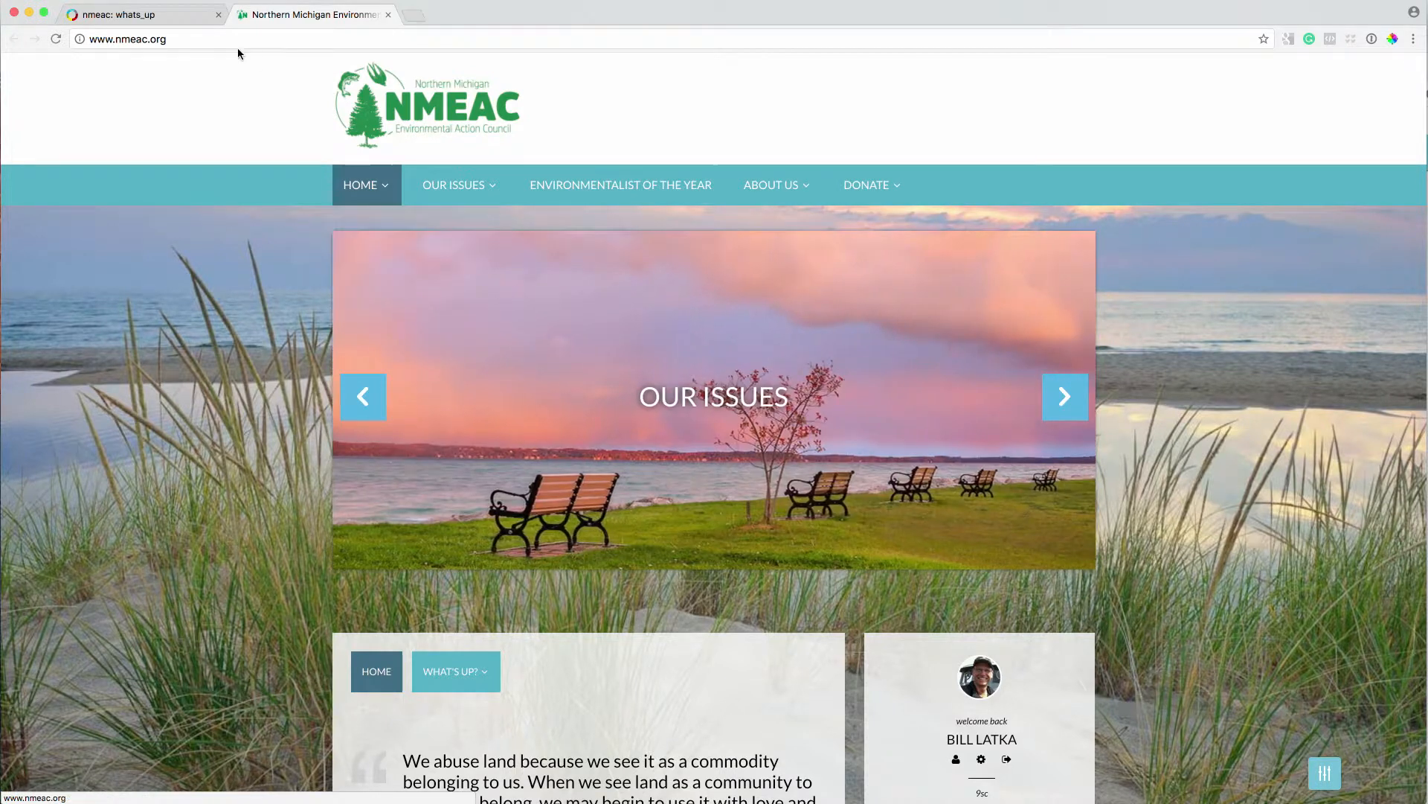
left_click(171, 25)
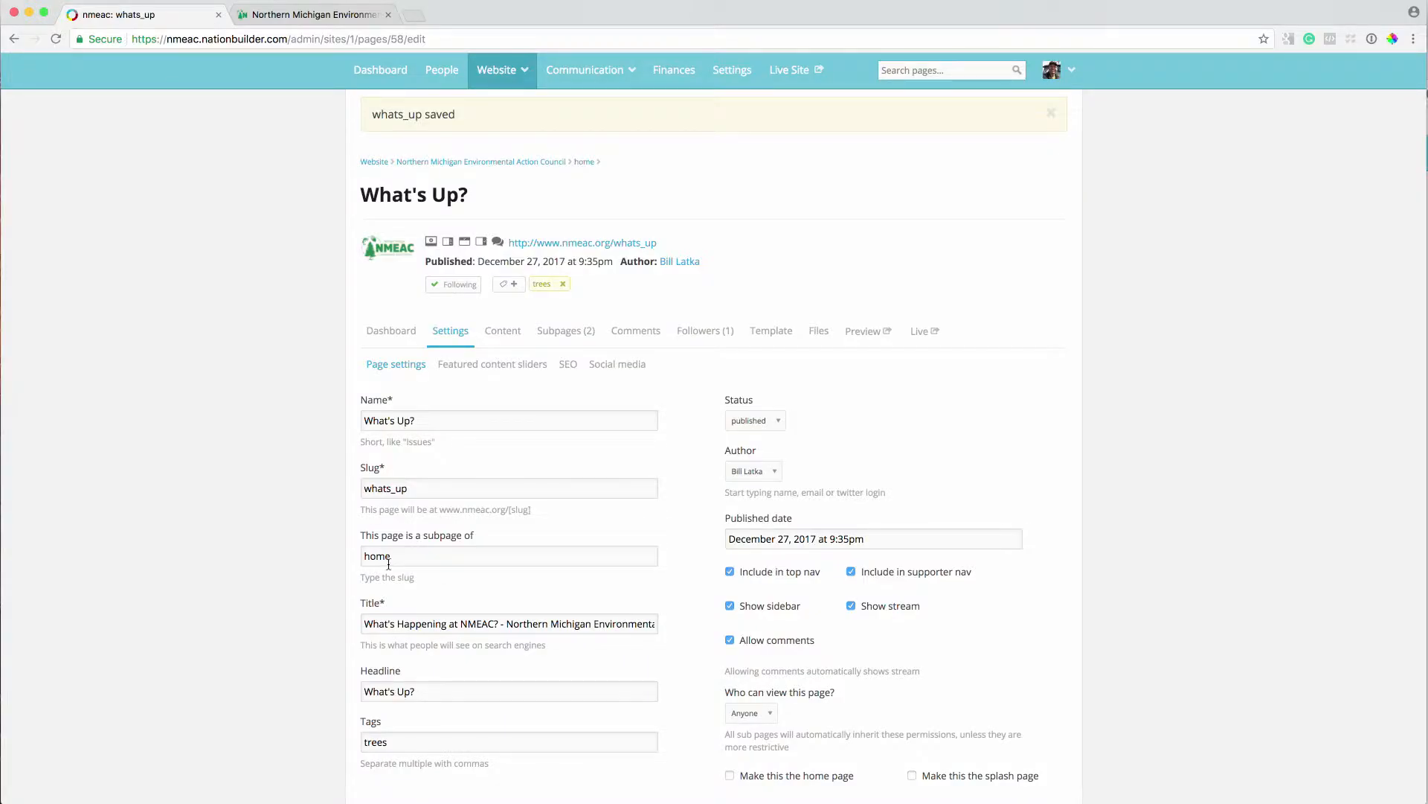
left_click(325, 20)
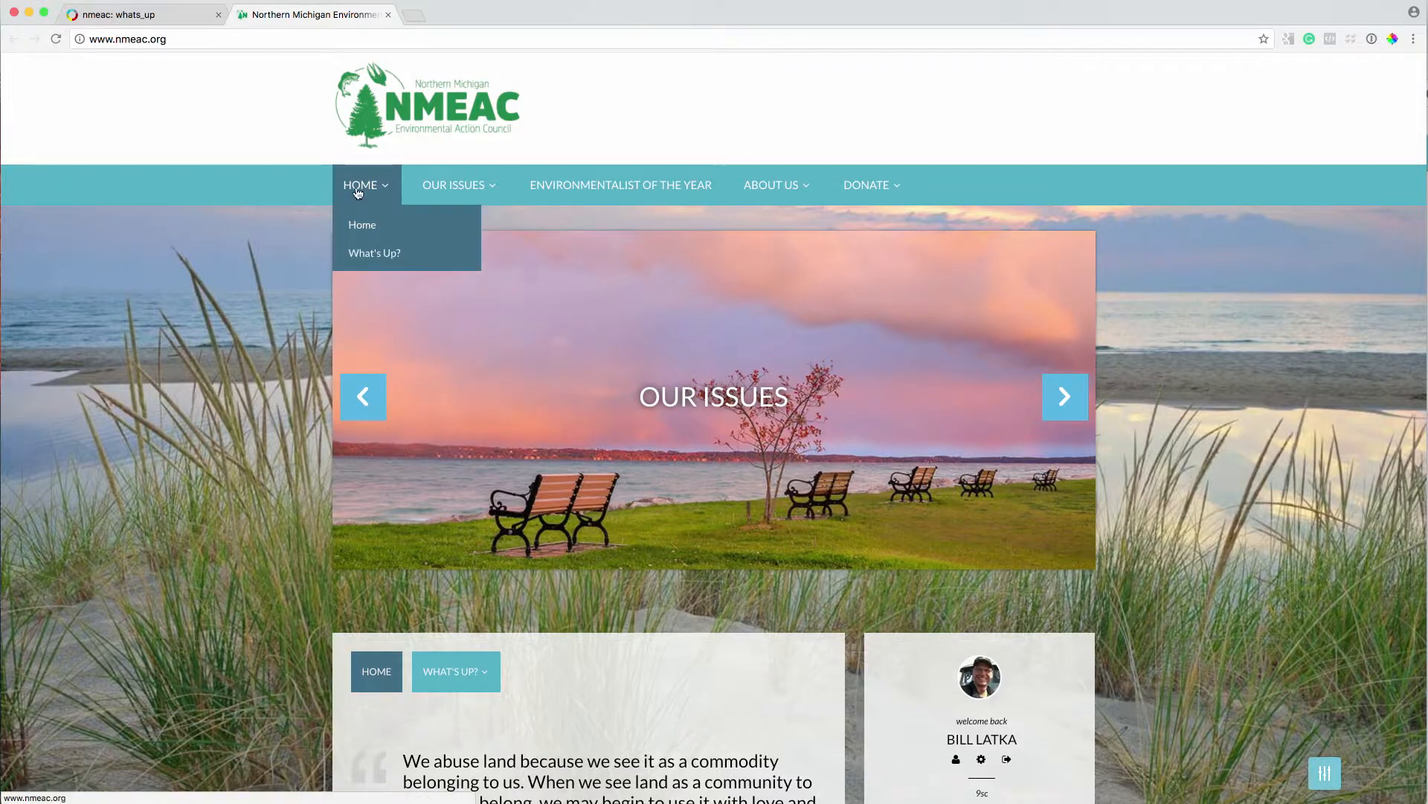
- Remove the home parent from the What's Up? page settings and save the page
left_click(148, 16)
left_click_drag(416, 562, 299, 485)
key("BackSpace")
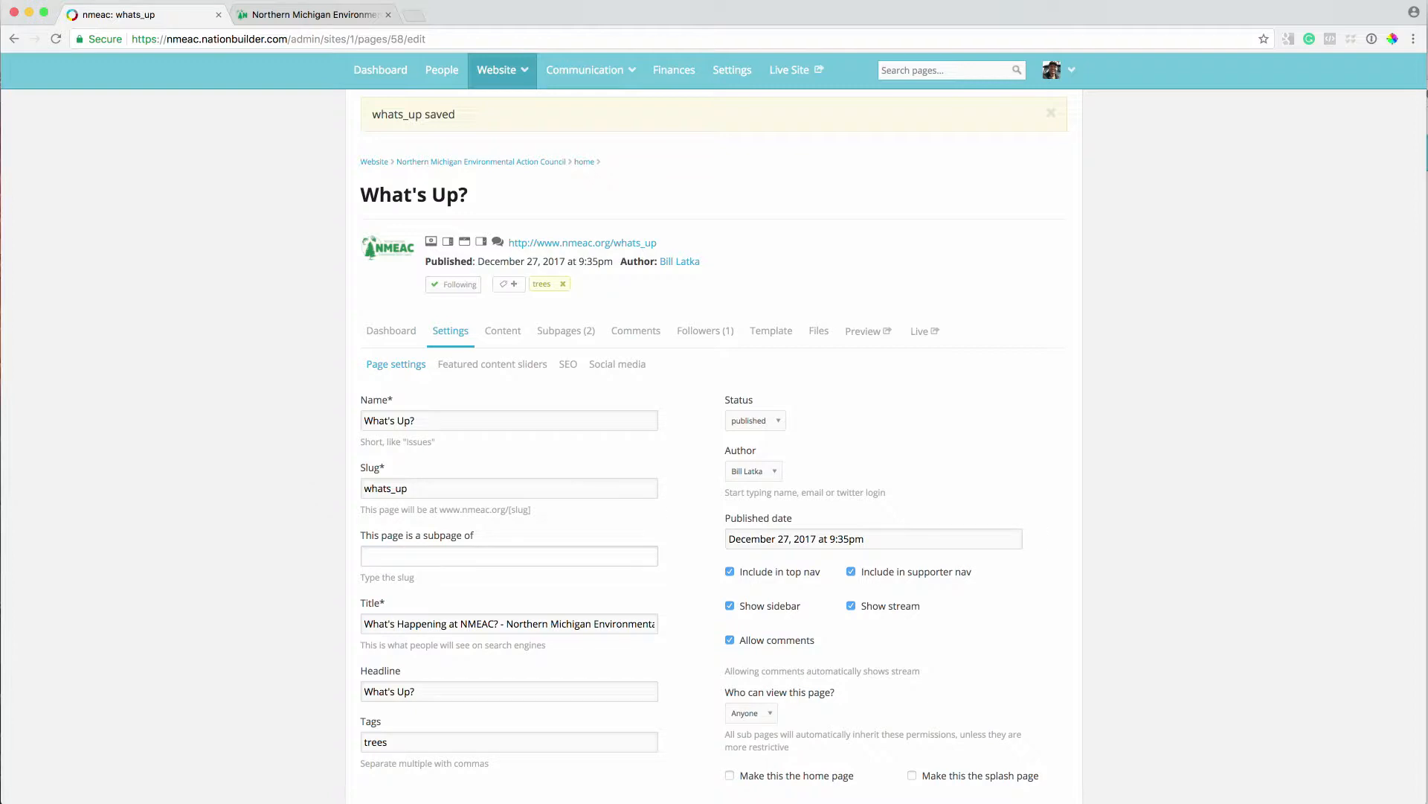
scroll(245, 600, "down", 3)
left_click(388, 693)
- Reload the live site and check where What's Up? sits in the top navigation
left_click(290, 15)
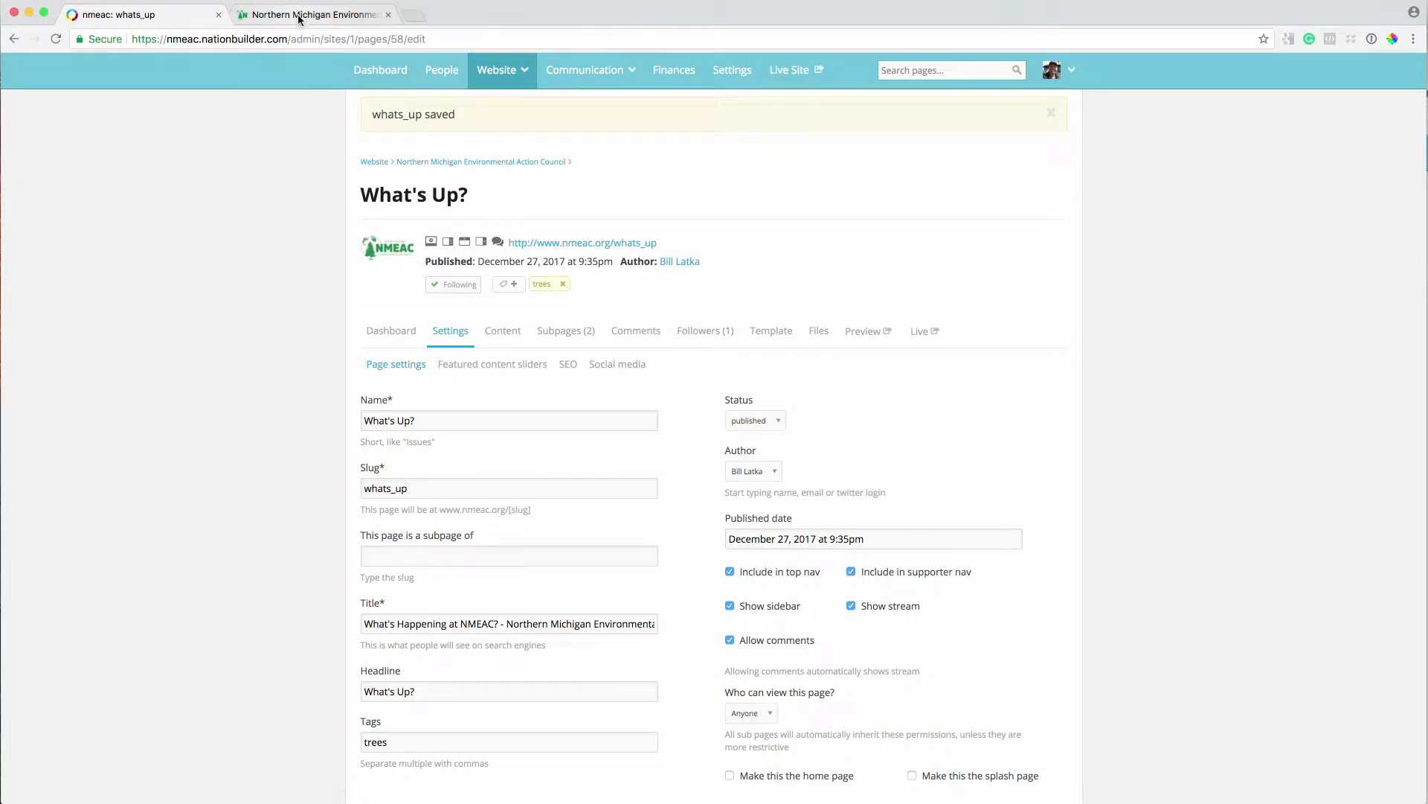
left_click(56, 40)
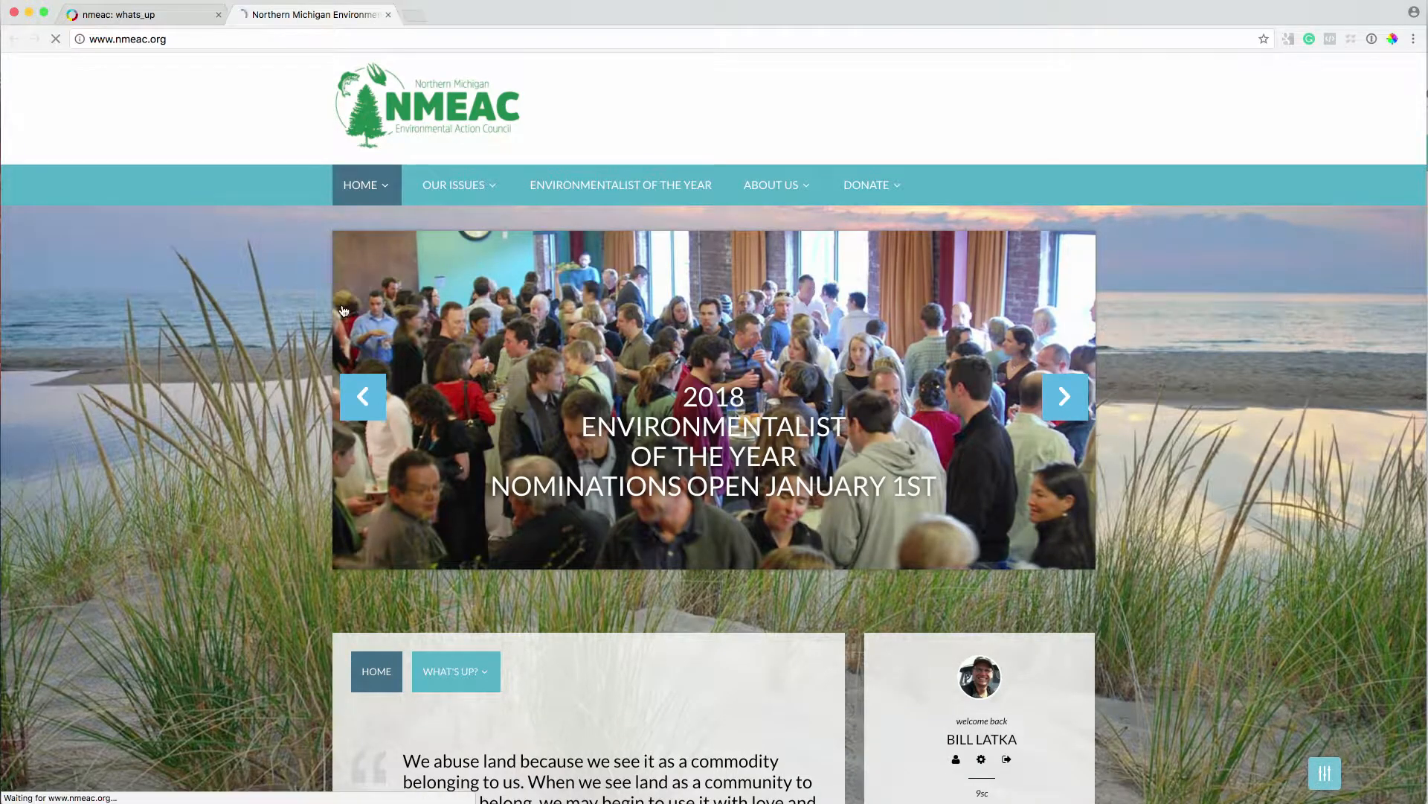
mouse_move(554, 198)
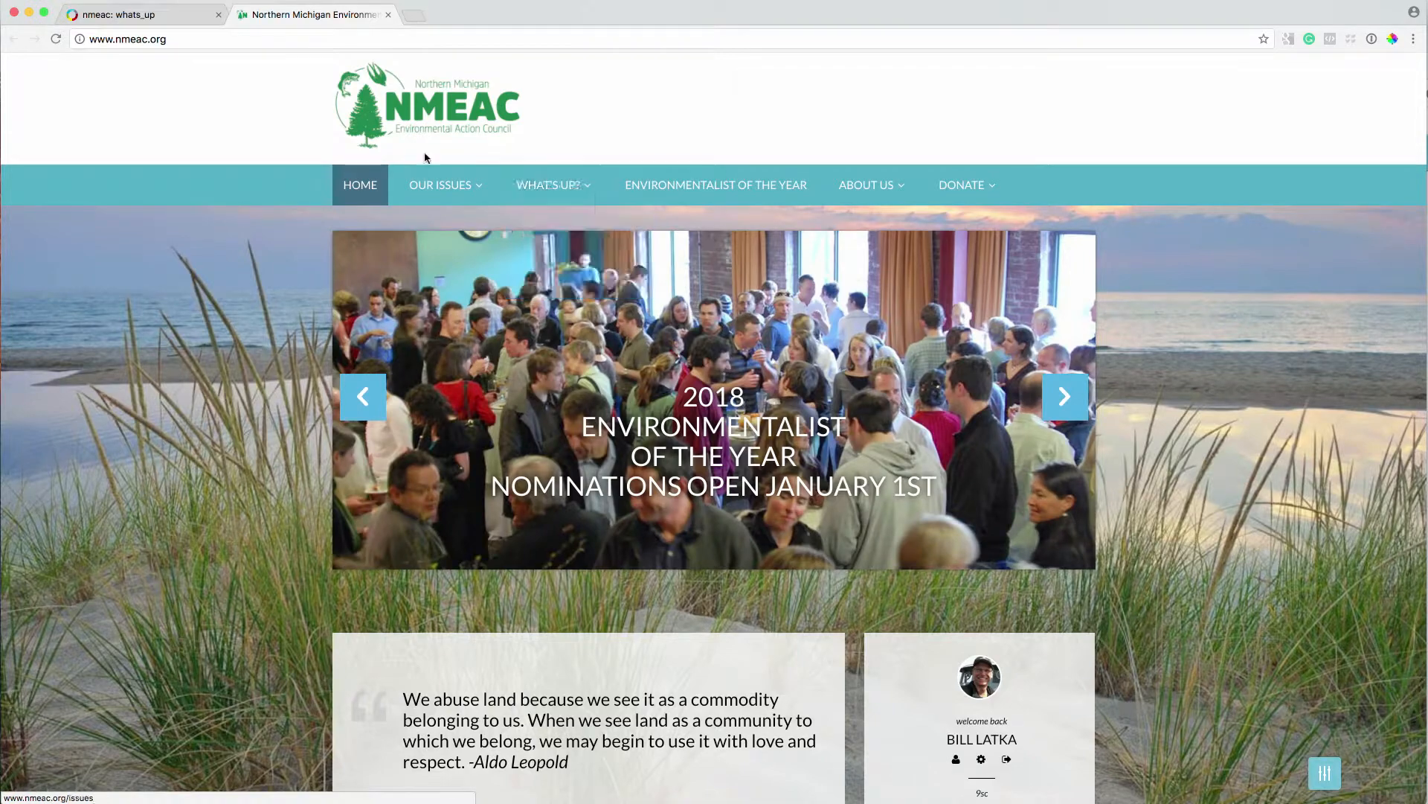
- Return to the page settings and examine the search-engine title, including its organisation name part
left_click(119, 15)
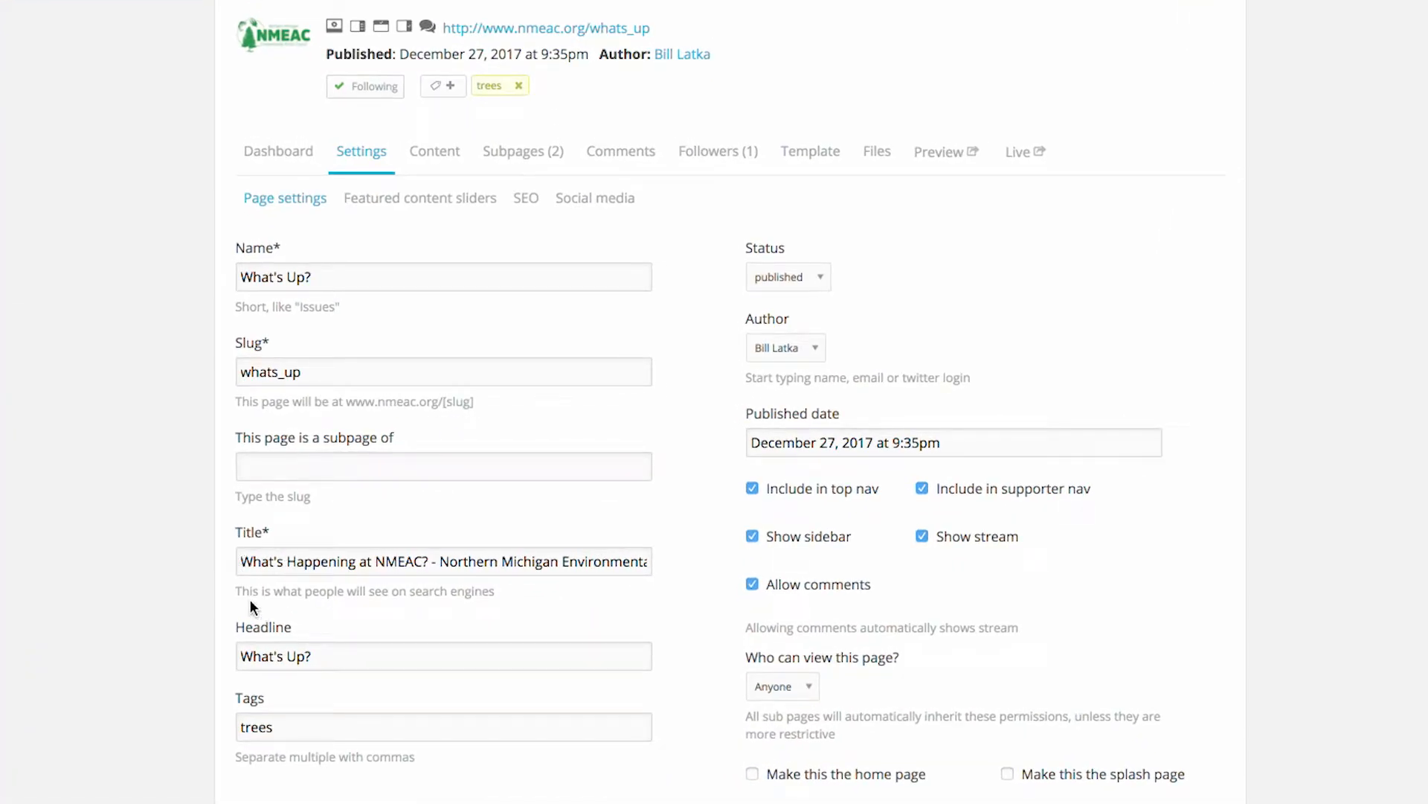
left_click_drag(236, 595, 540, 607)
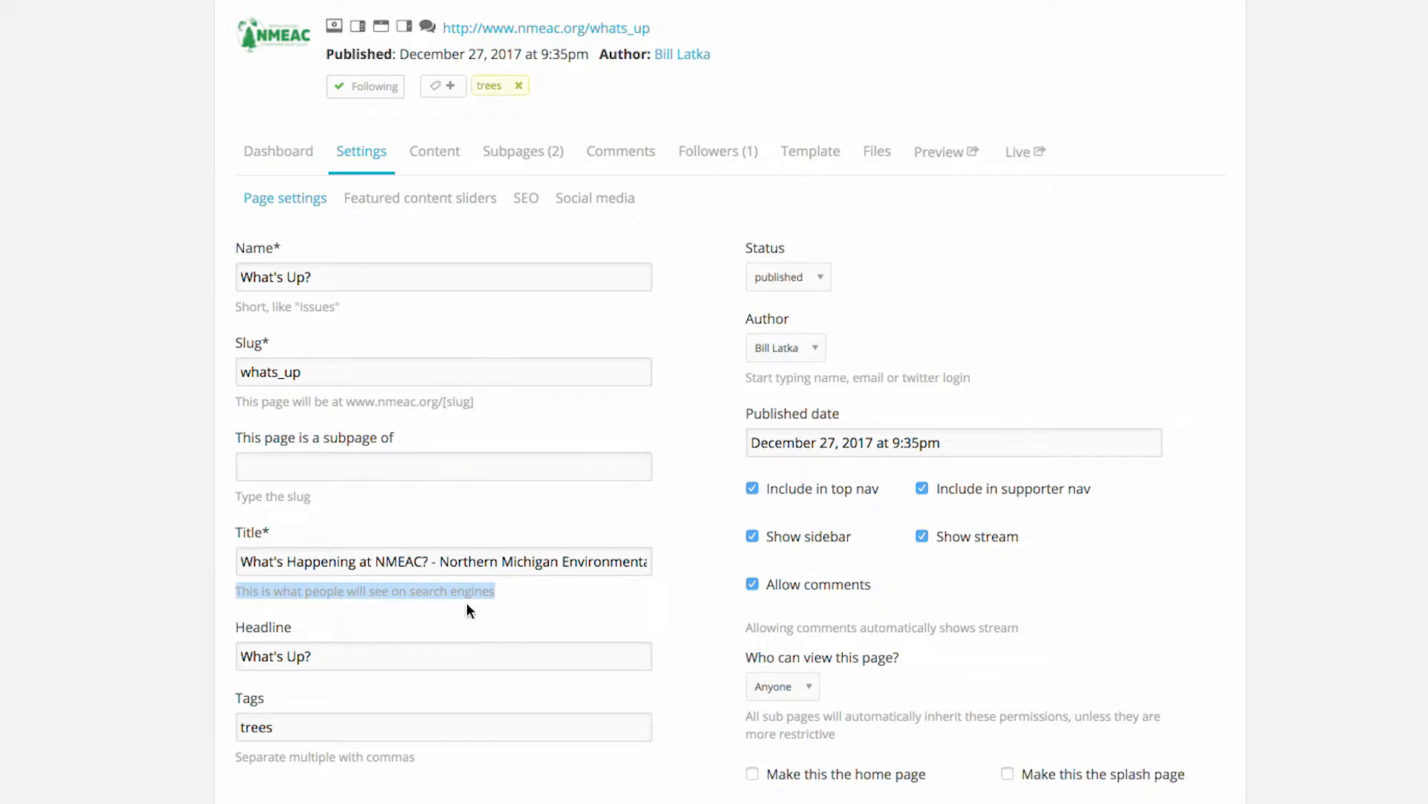
left_click_drag(438, 561, 717, 558)
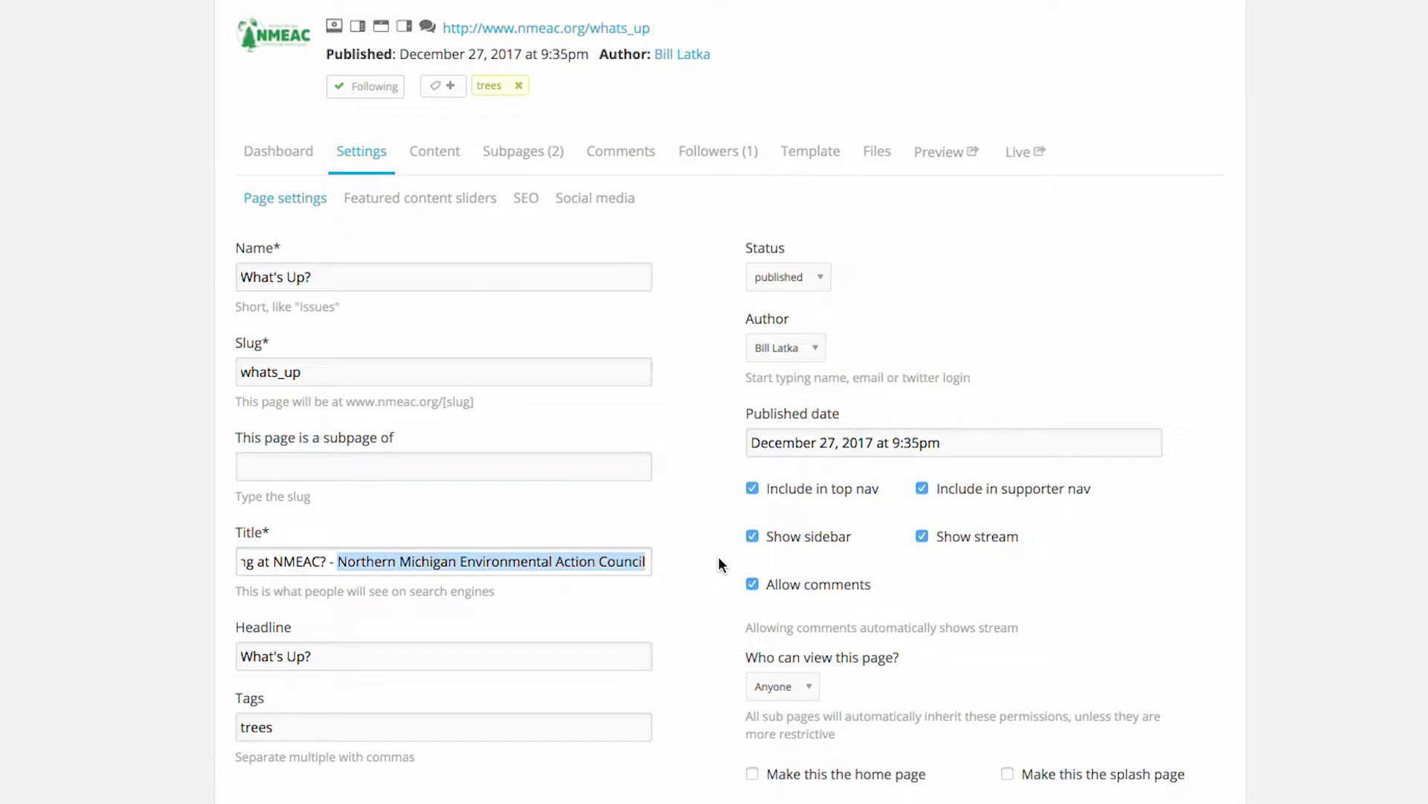
left_click(692, 607)
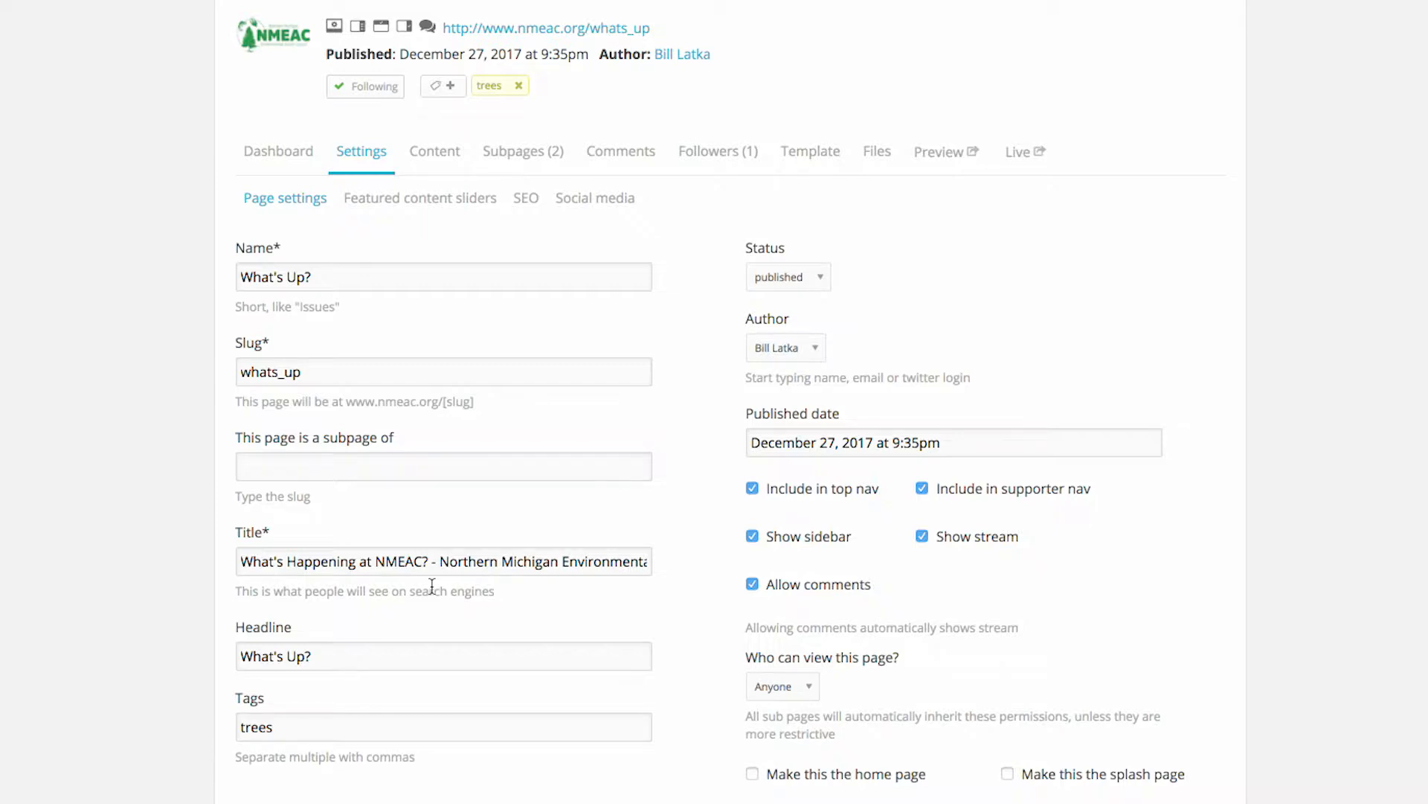
- Compare the Headline setting with the heading shown on the live What's Up? page
left_click_drag(318, 658, 126, 638)
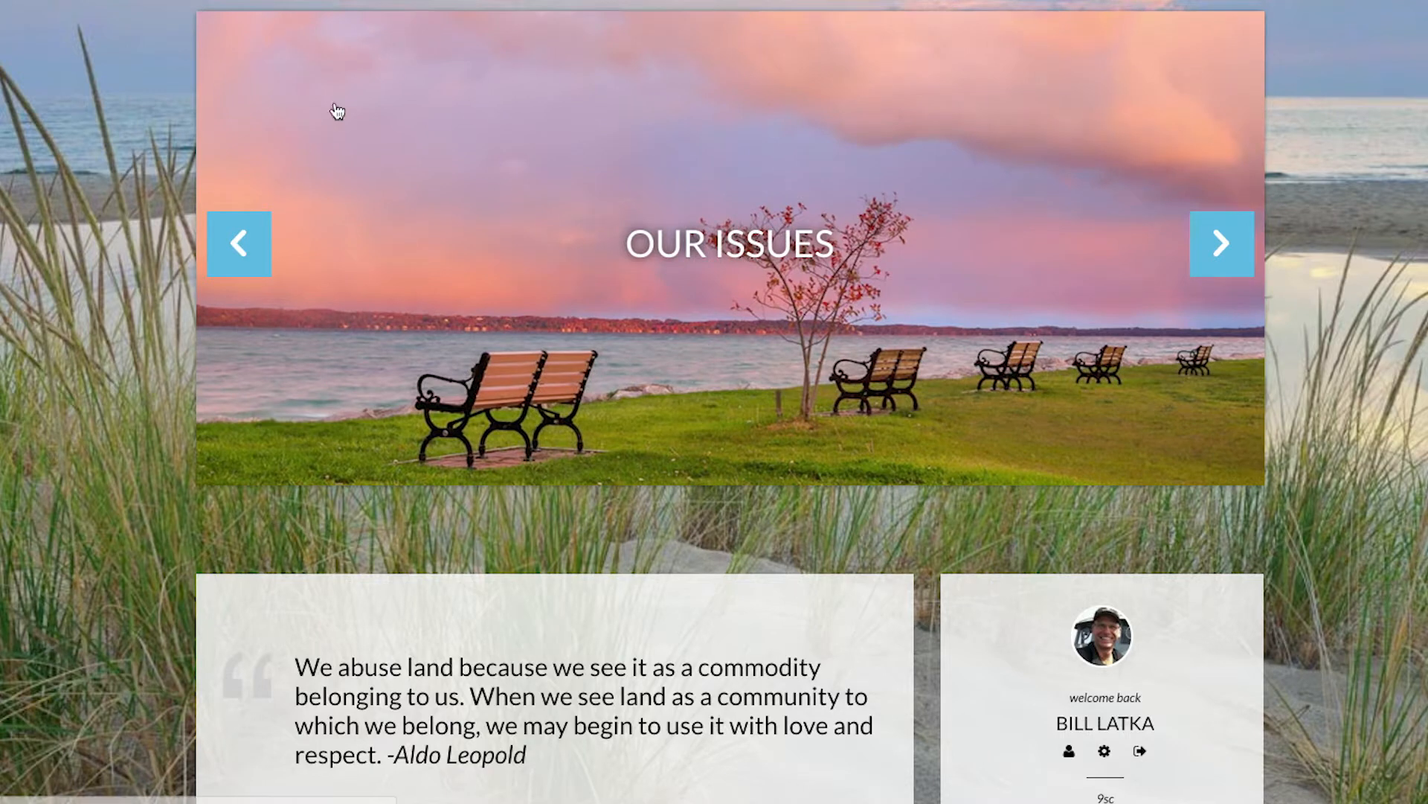
mouse_move(487, 1)
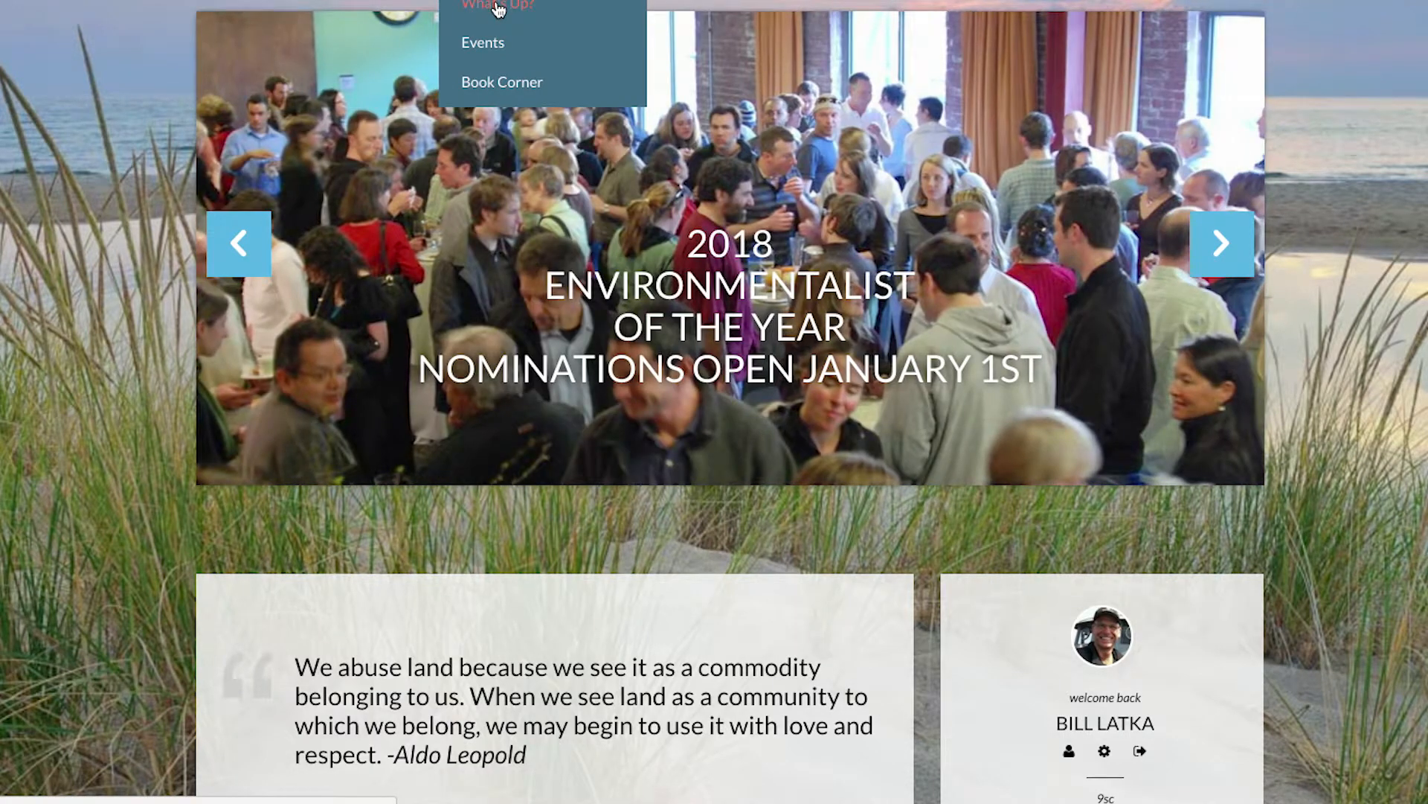
left_click(497, 8)
left_click_drag(462, 205, 161, 183)
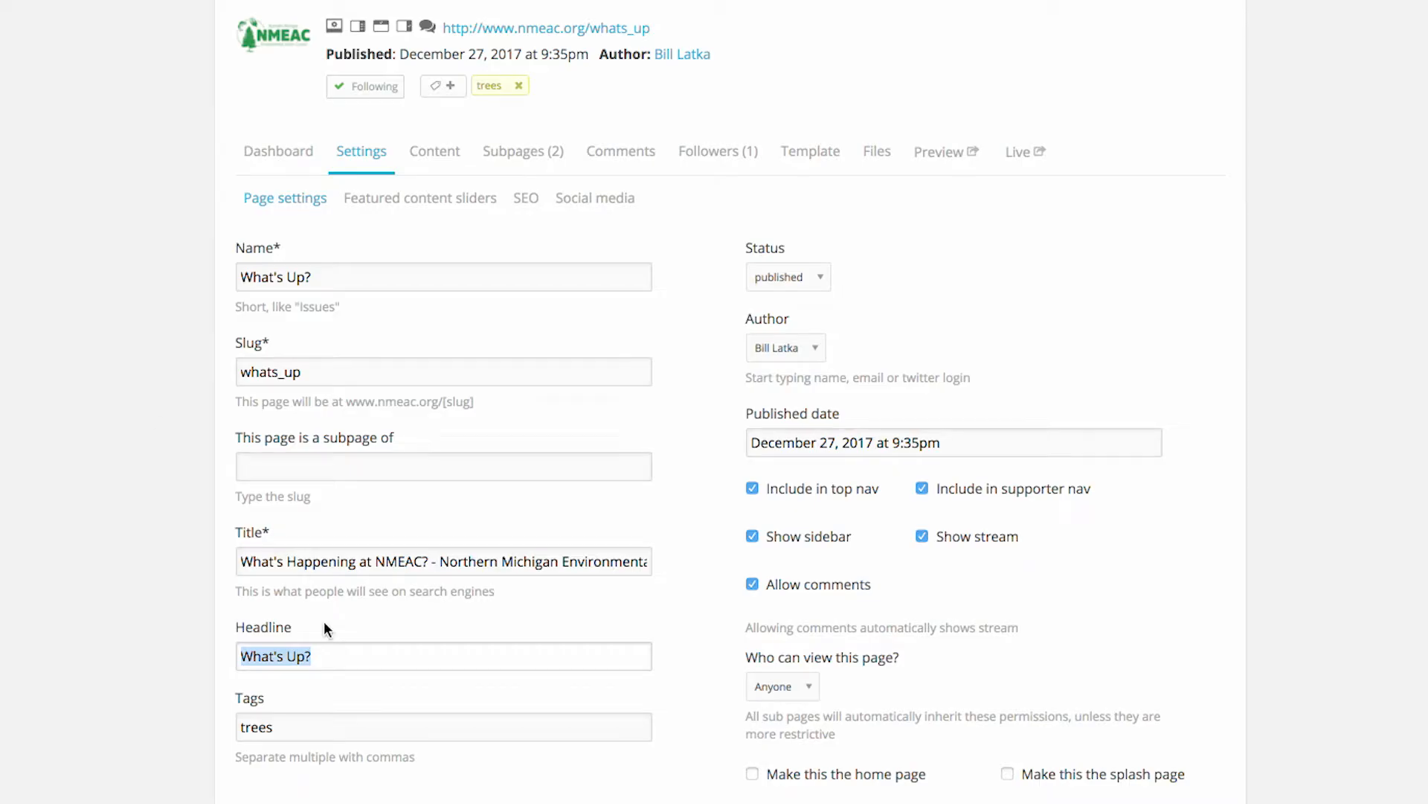
left_click(325, 658)
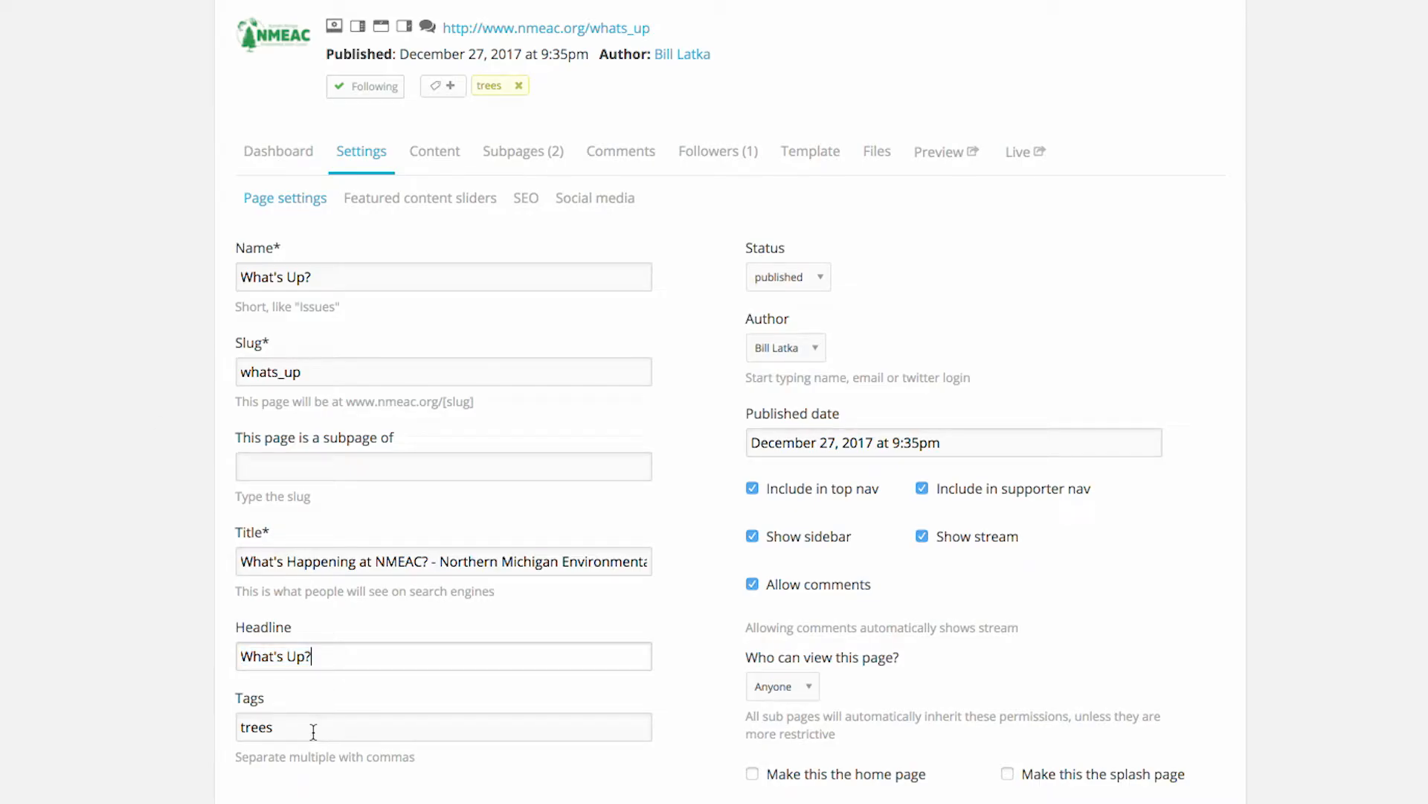
- Examine the trees tag in the settings and open its tagged pages listing from the live What's Up? page
left_click_drag(314, 729, 71, 704)
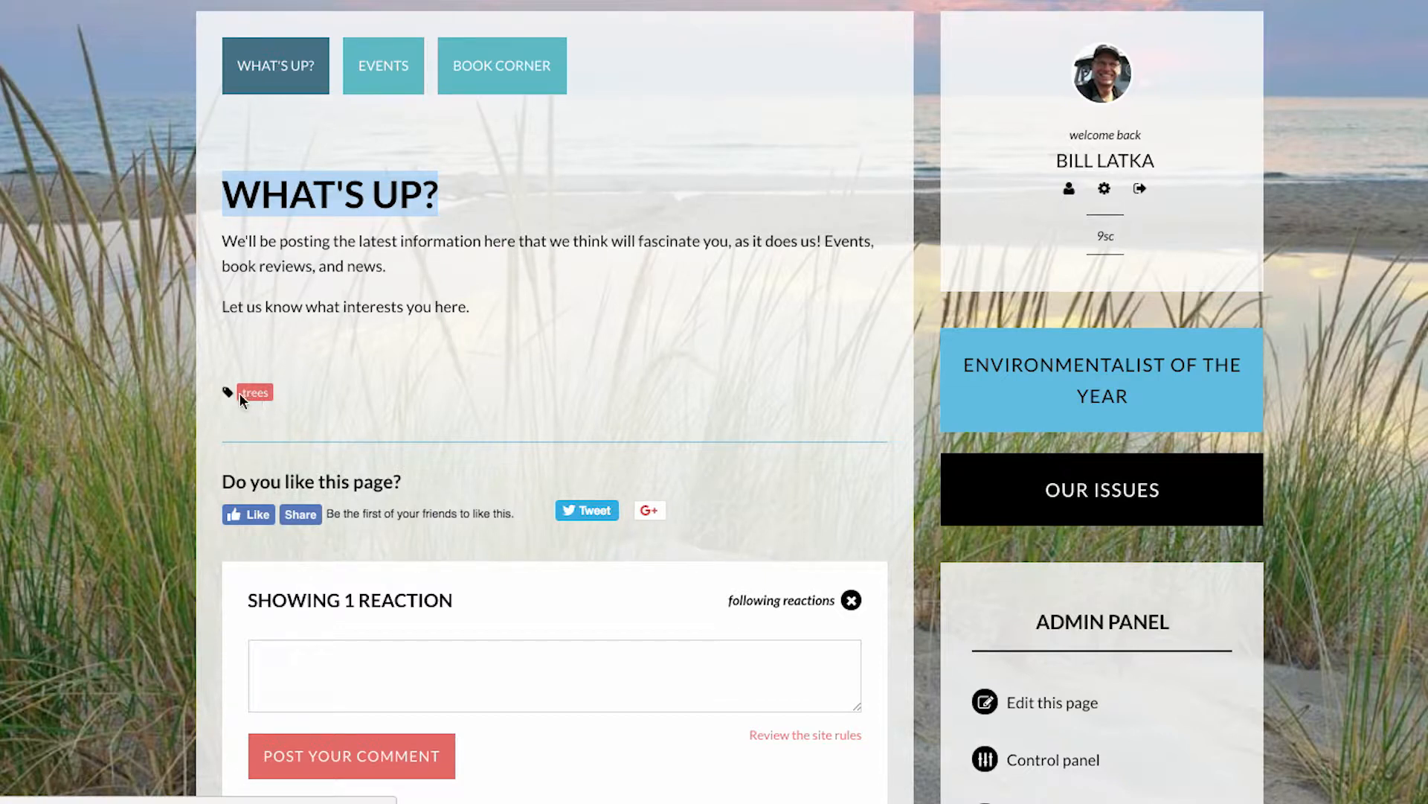
left_click(231, 395)
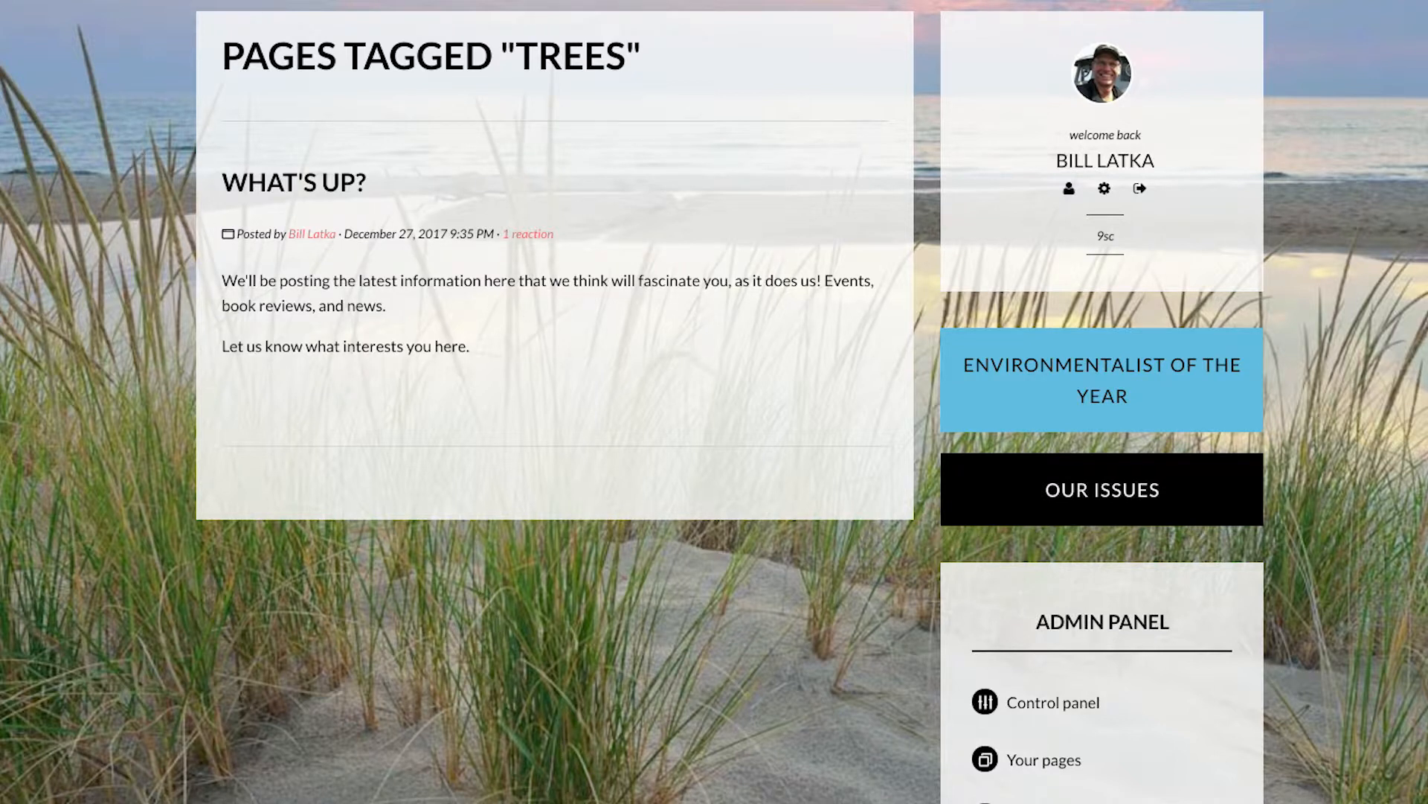
left_click(538, 445)
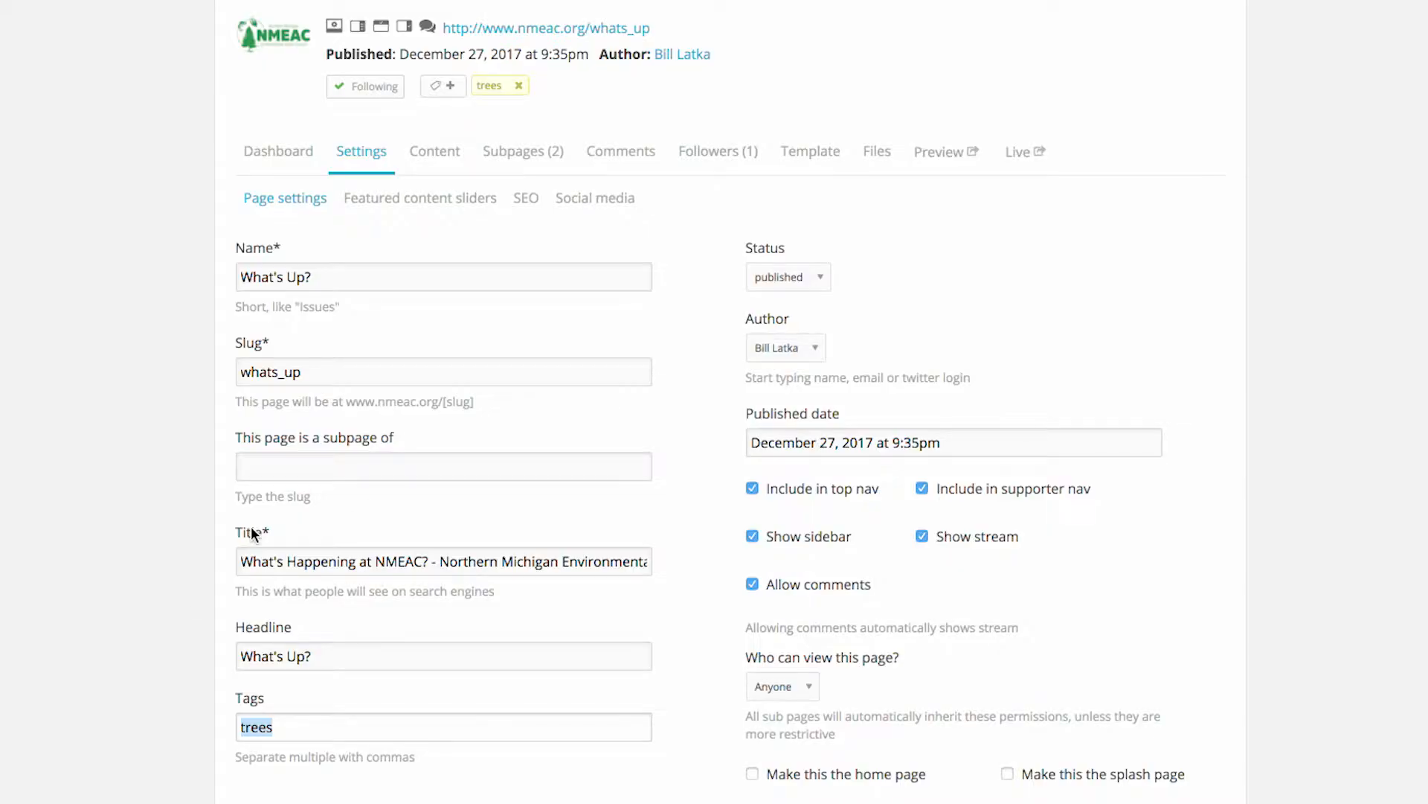
- Clear the trees tag from the Tags field in the What's Up? page settings
left_click(324, 728)
left_click_drag(292, 719, 172, 692)
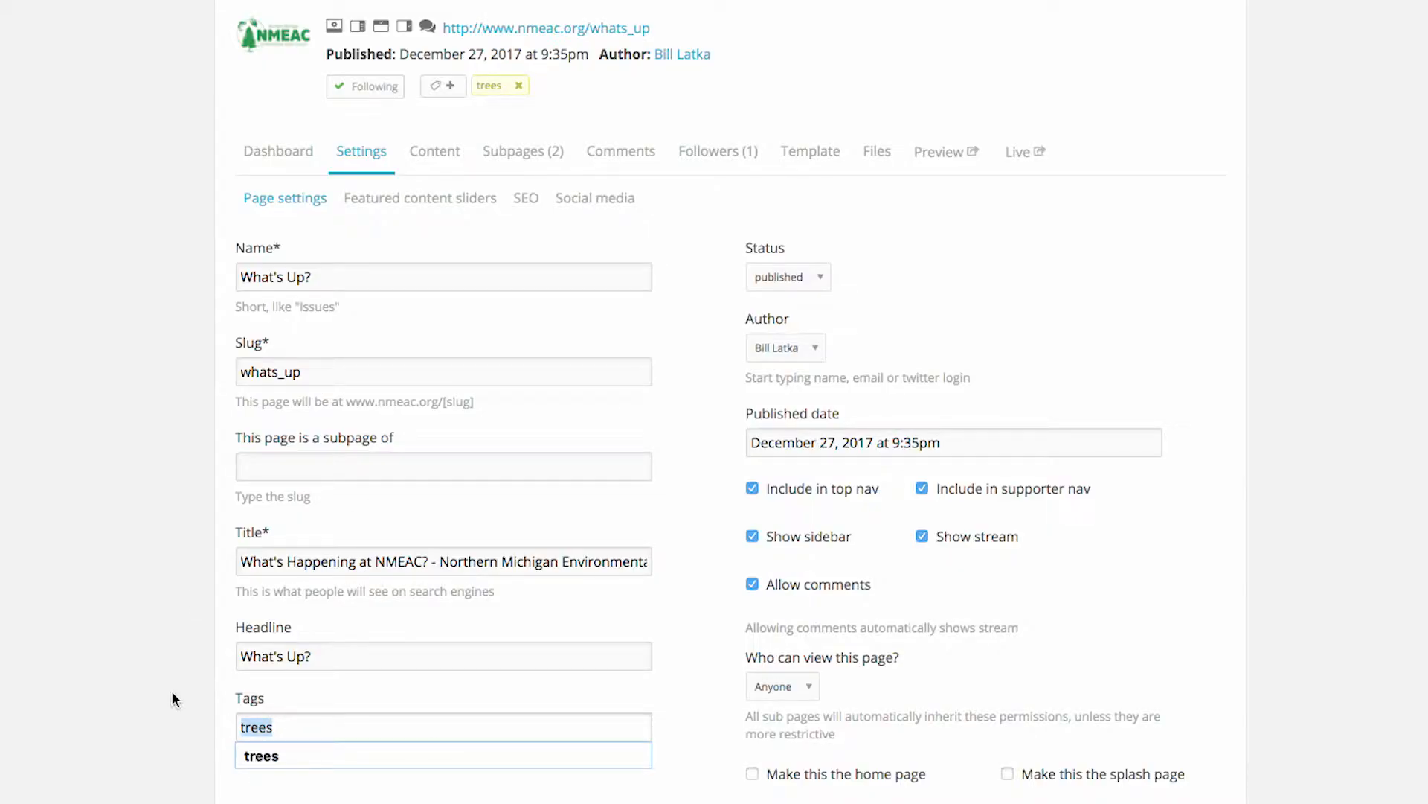
key("BackSpace")
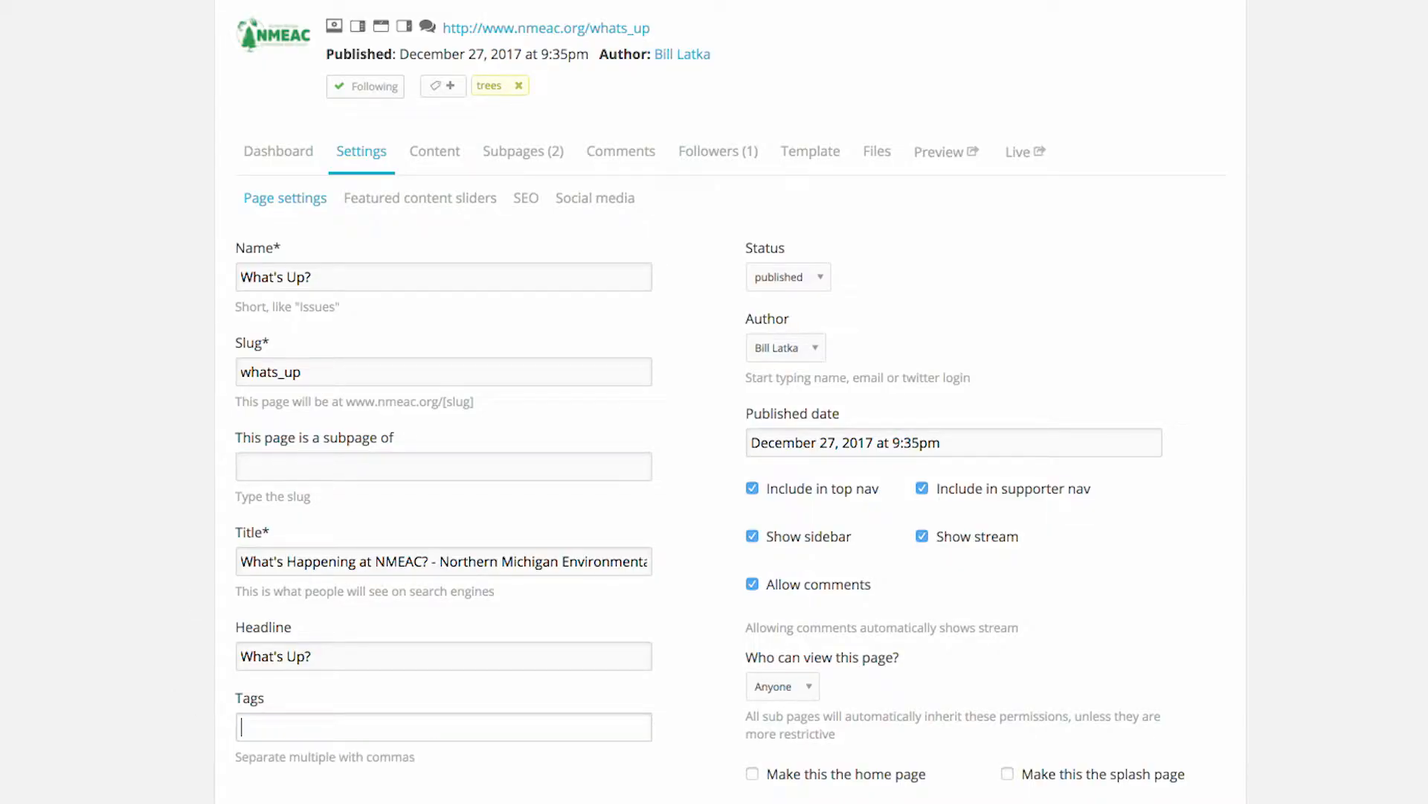
left_click(105, 667)
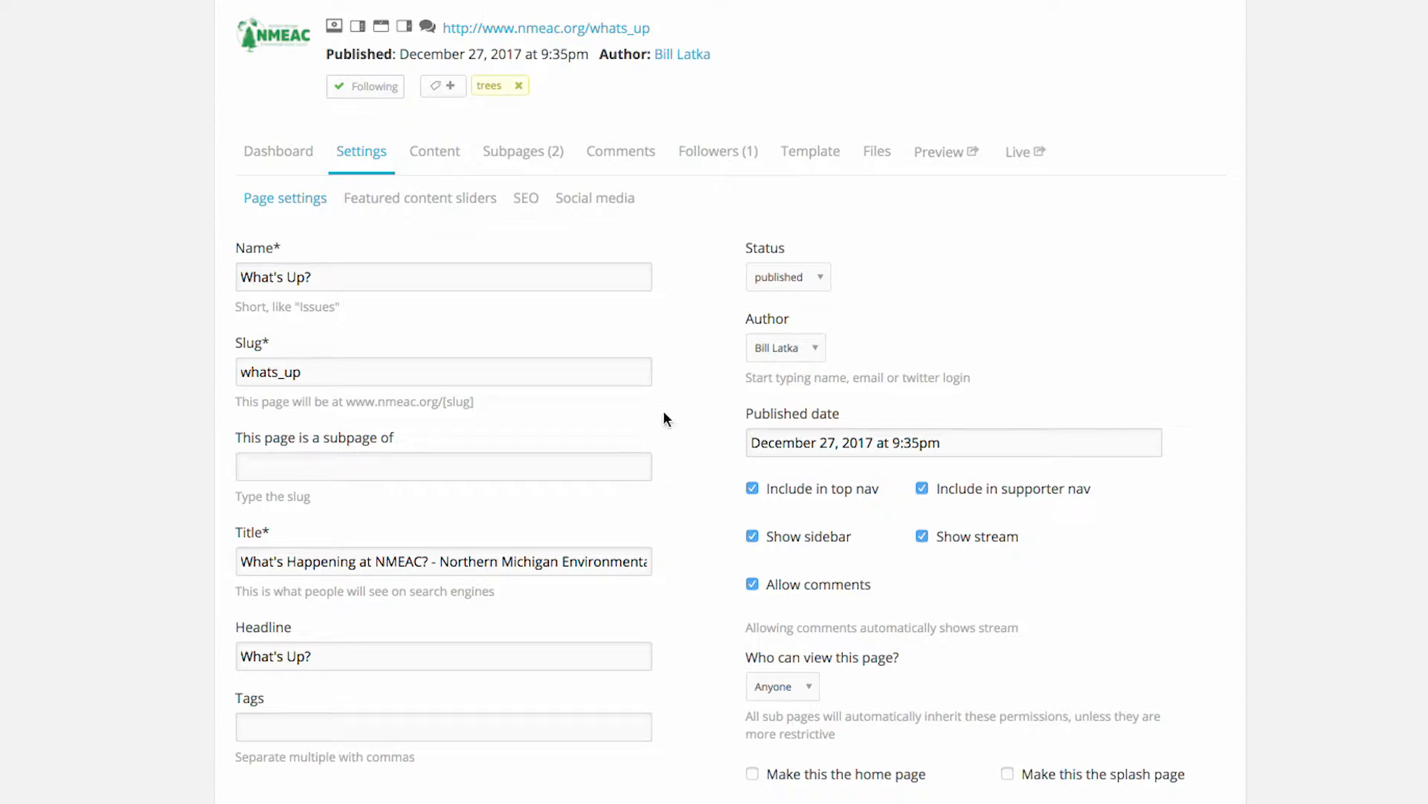
- Switch the What's Up? page status to unlisted and back to published
left_click(822, 286)
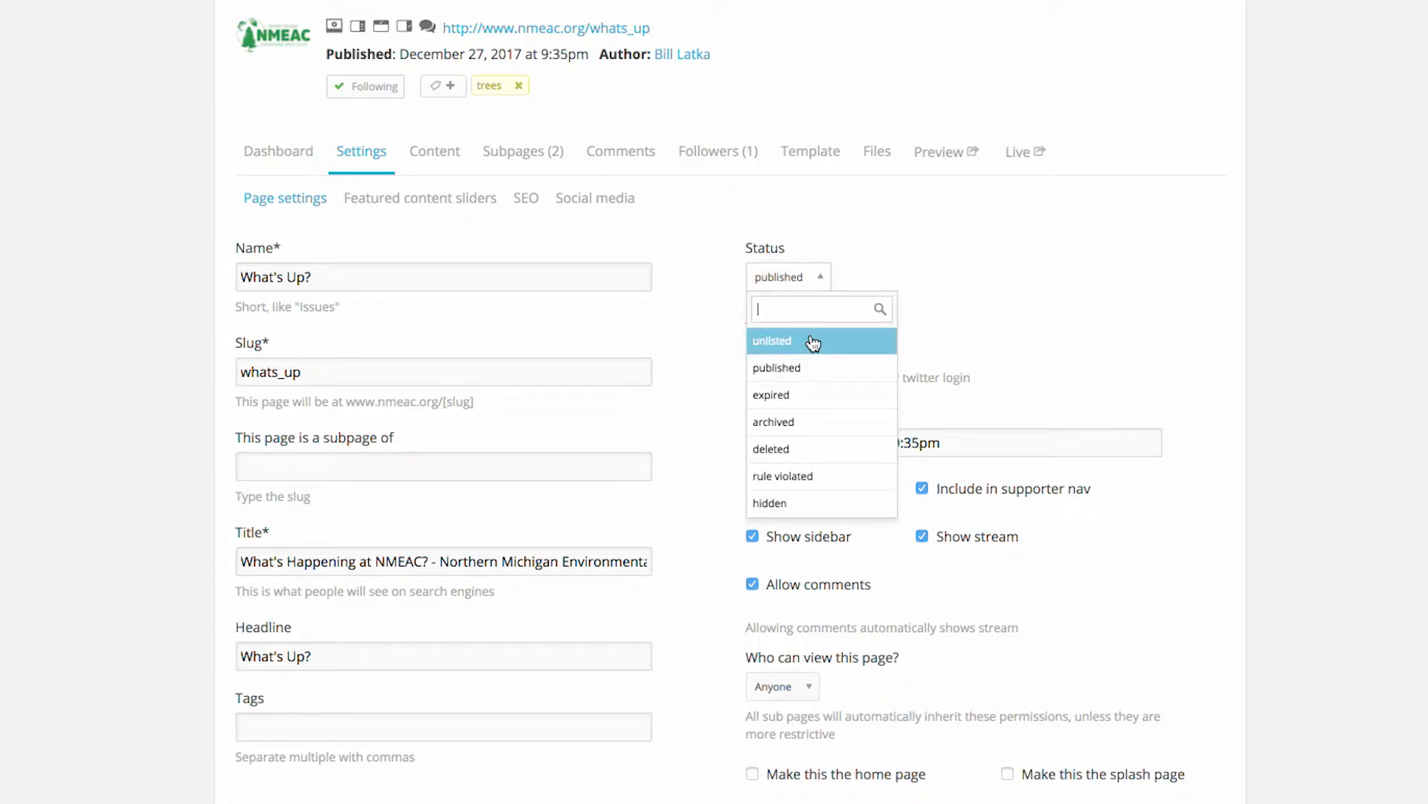
left_click(813, 343)
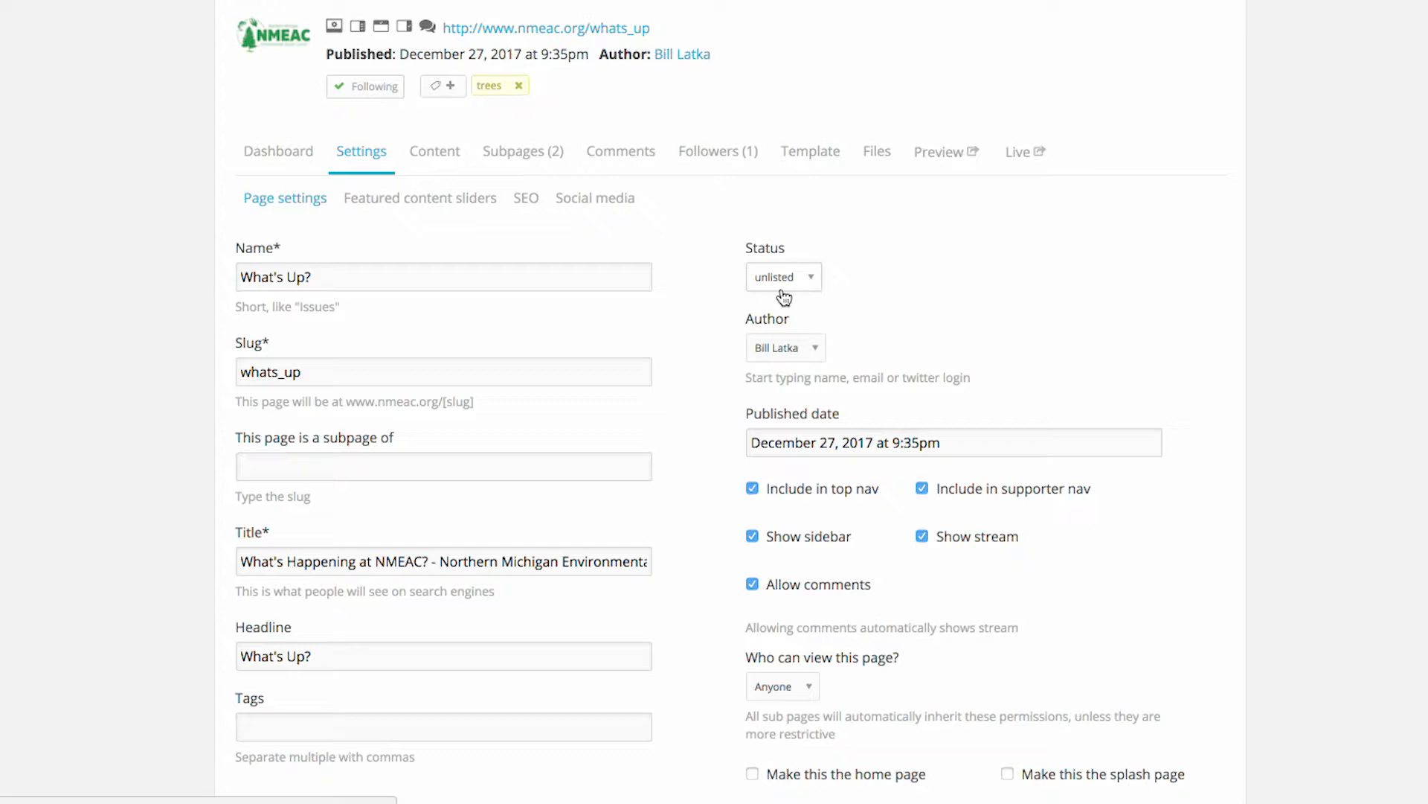
left_click(798, 280)
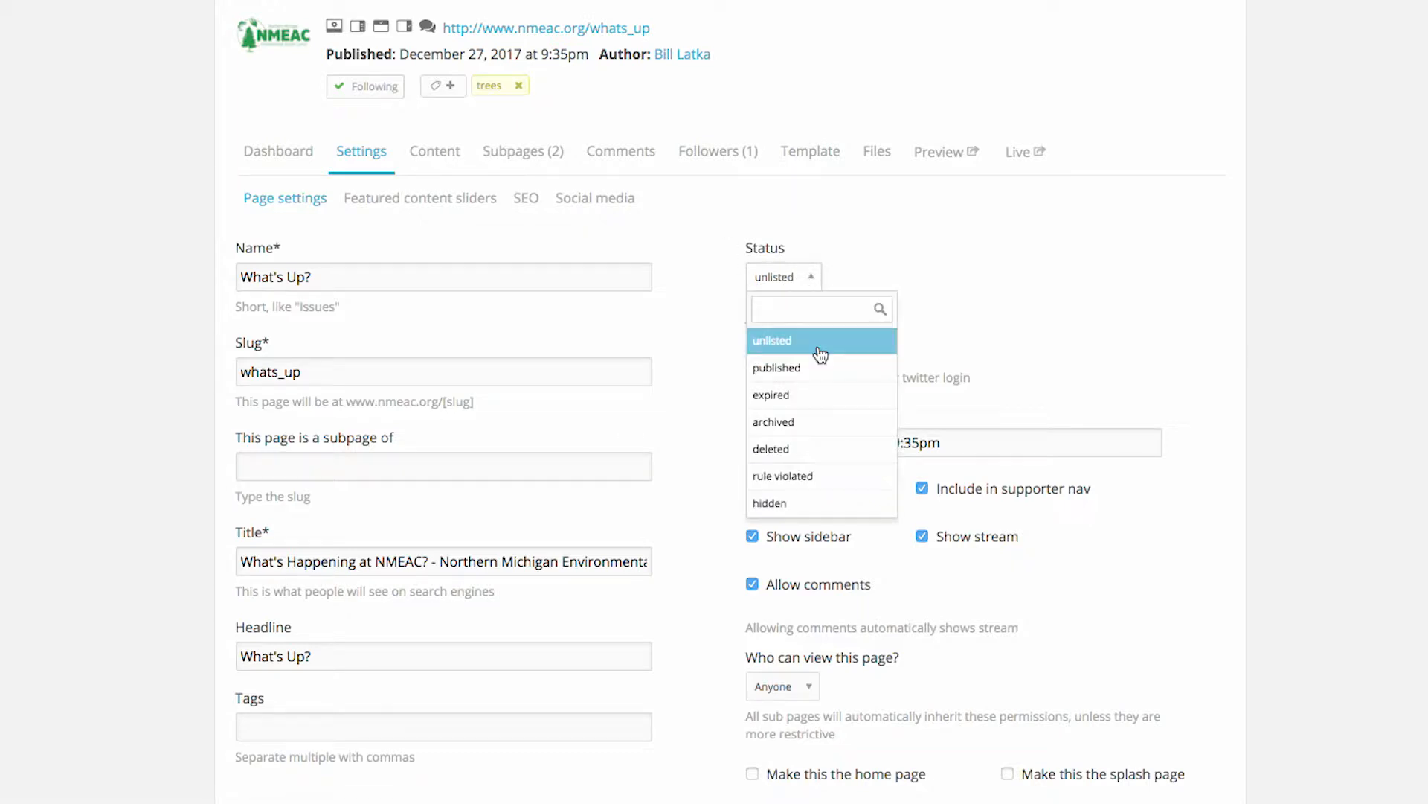
left_click(795, 376)
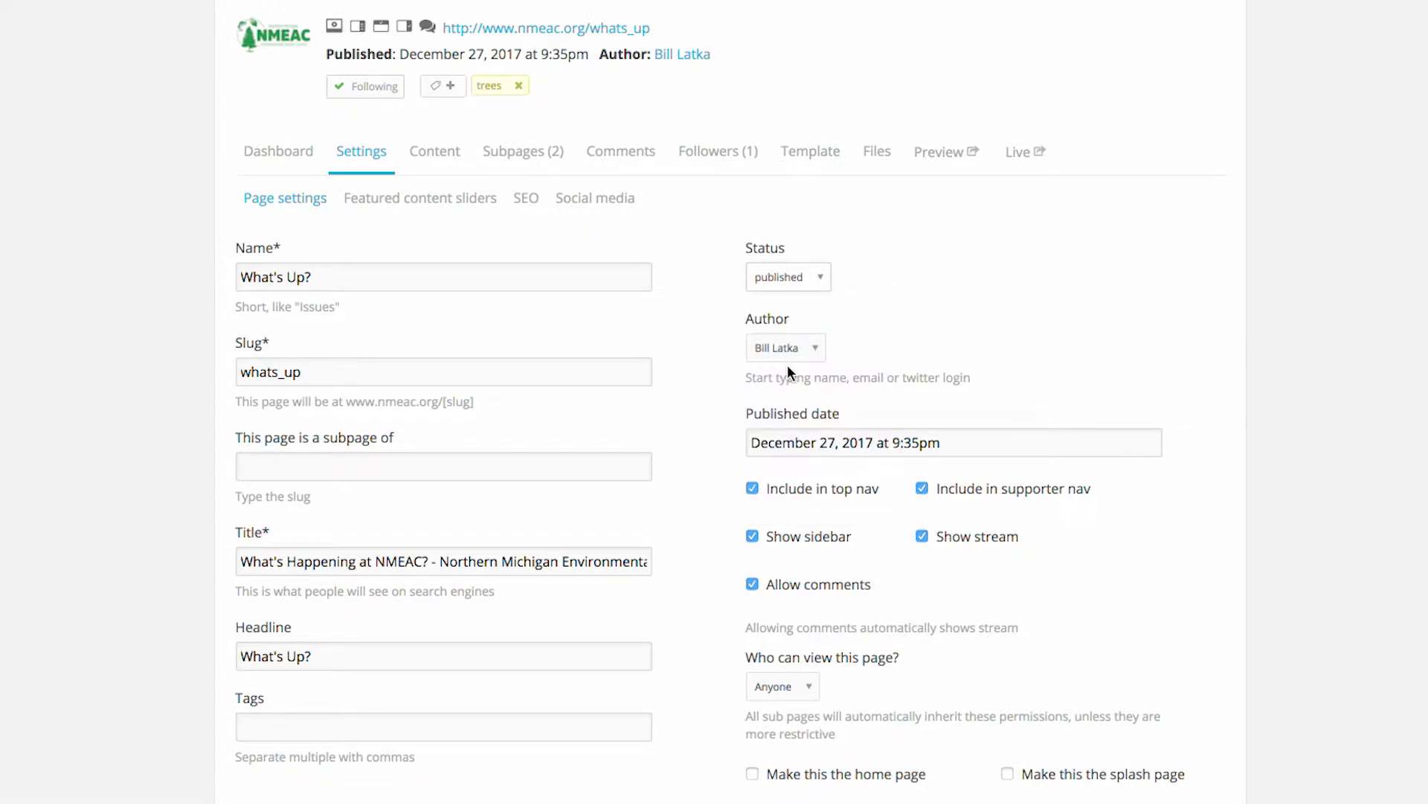
scroll(479, 502, "down", 3)
left_click(269, 653)
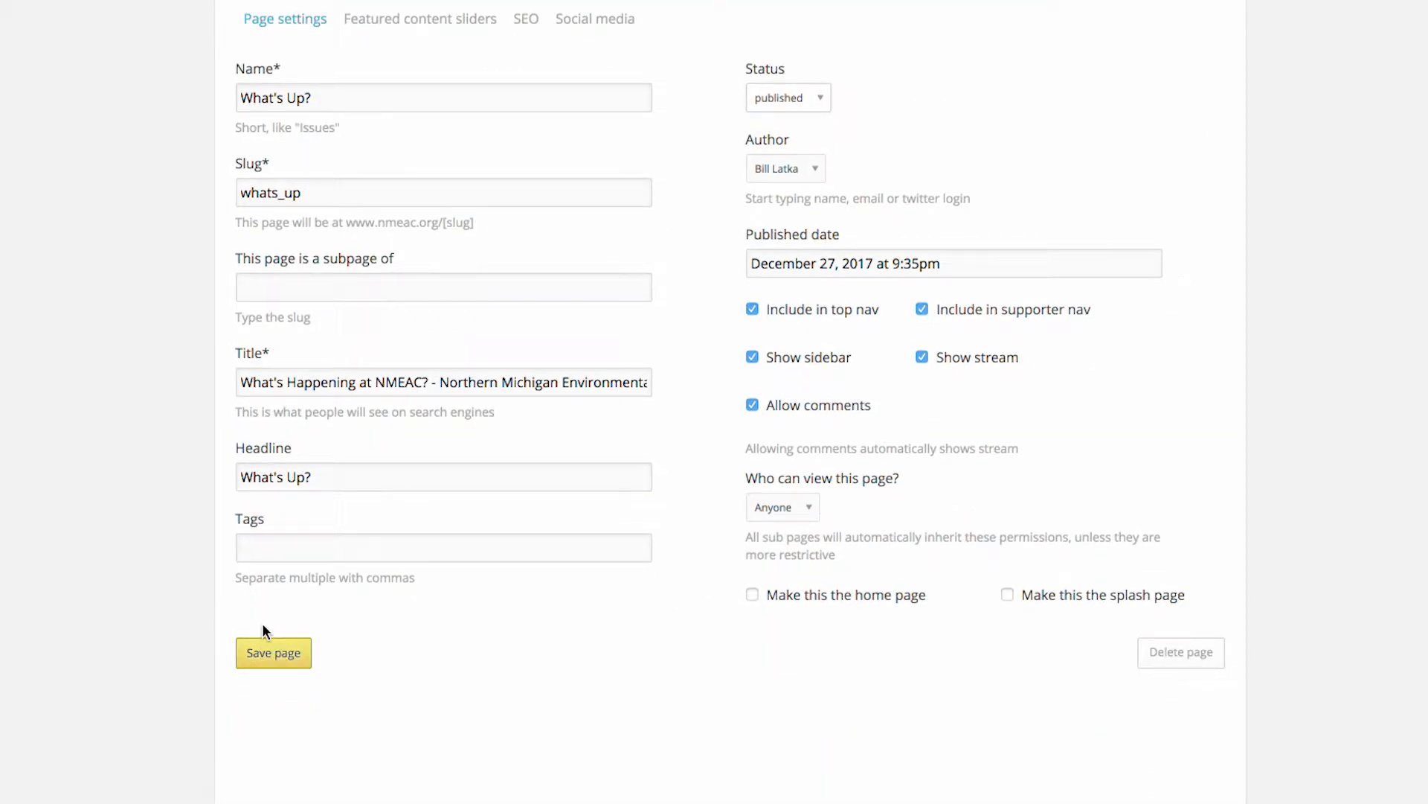
- Examine the selectable authors and the Published date in the What's Up? page settings
left_click(822, 175)
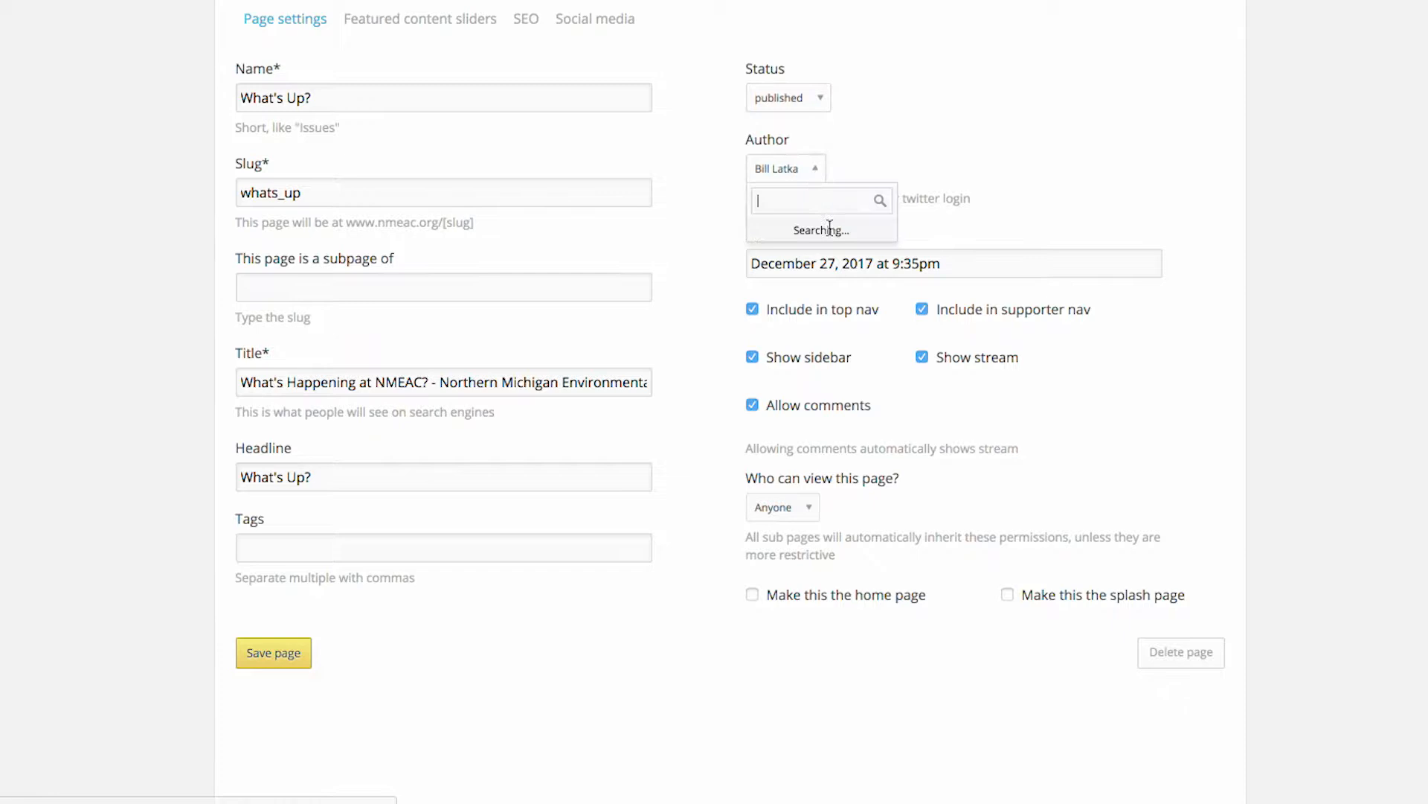
left_click(688, 241)
left_click(815, 168)
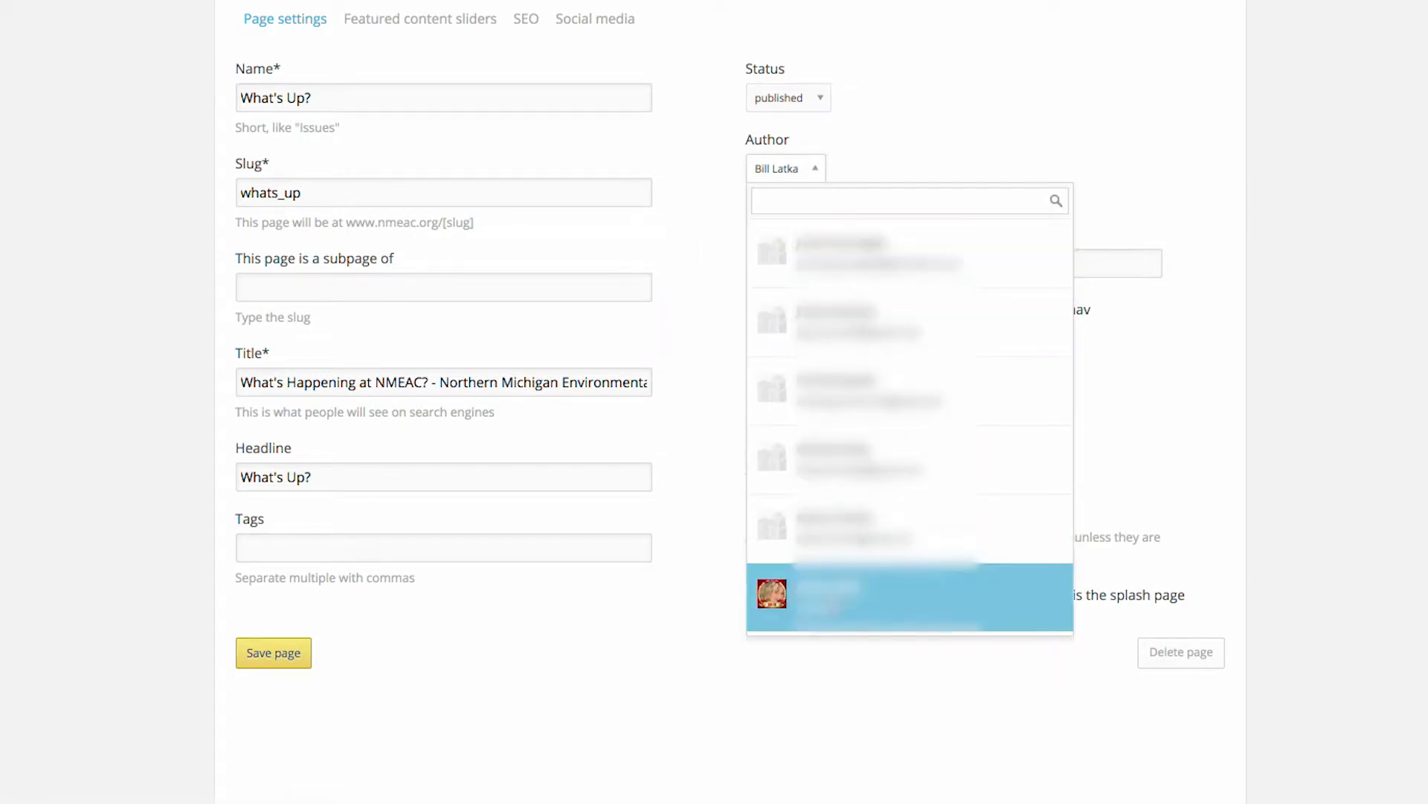
left_click(708, 299)
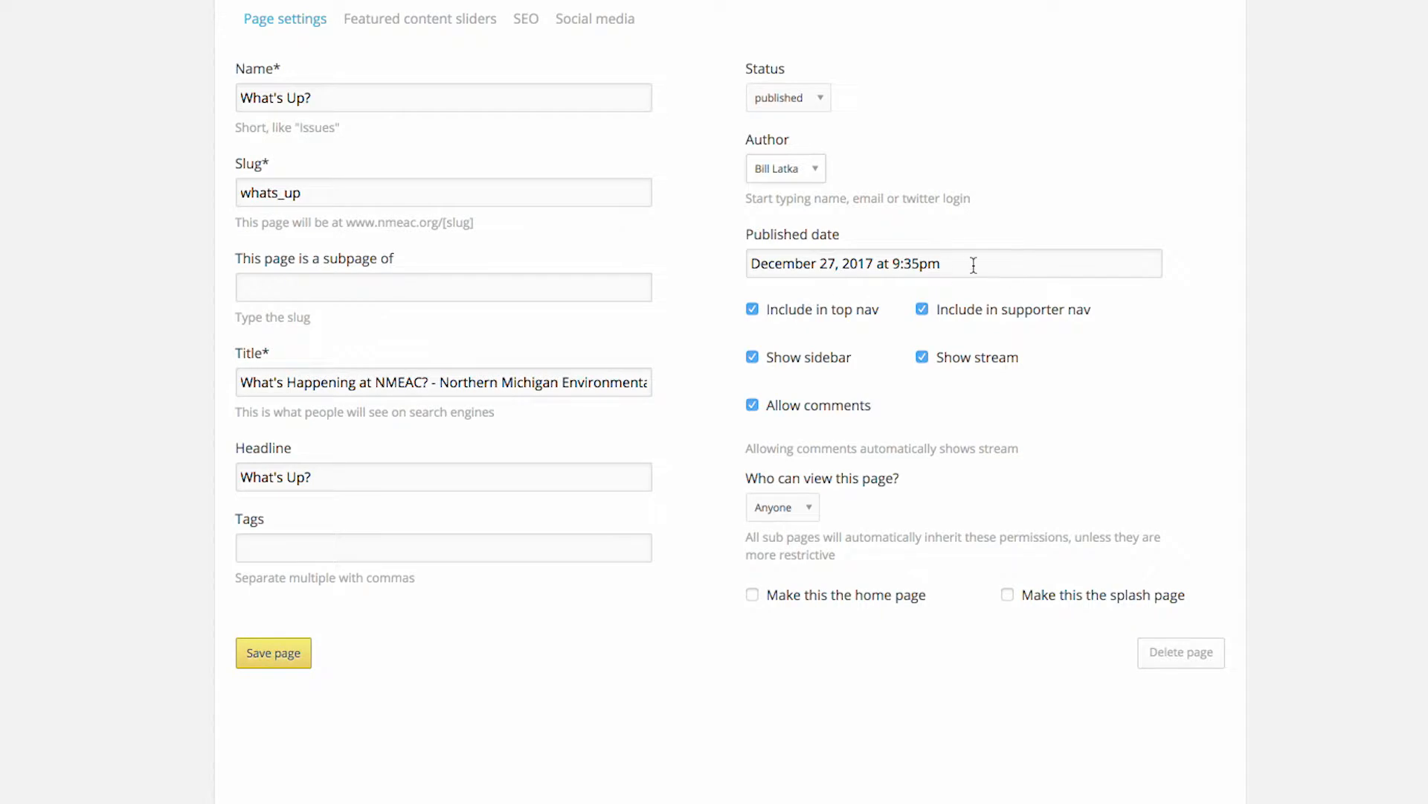
left_click_drag(969, 271, 645, 224)
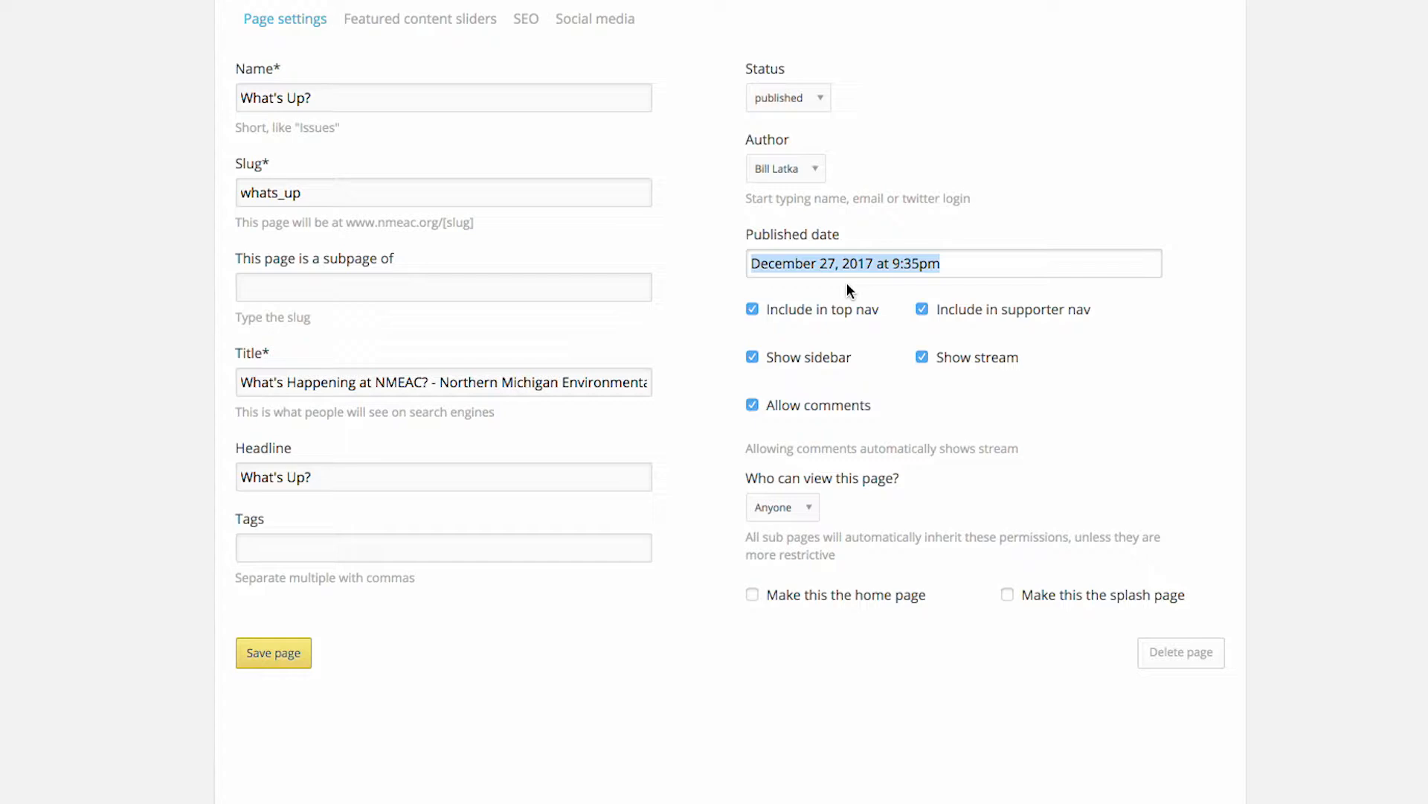
scroll(853, 285, "up", 1)
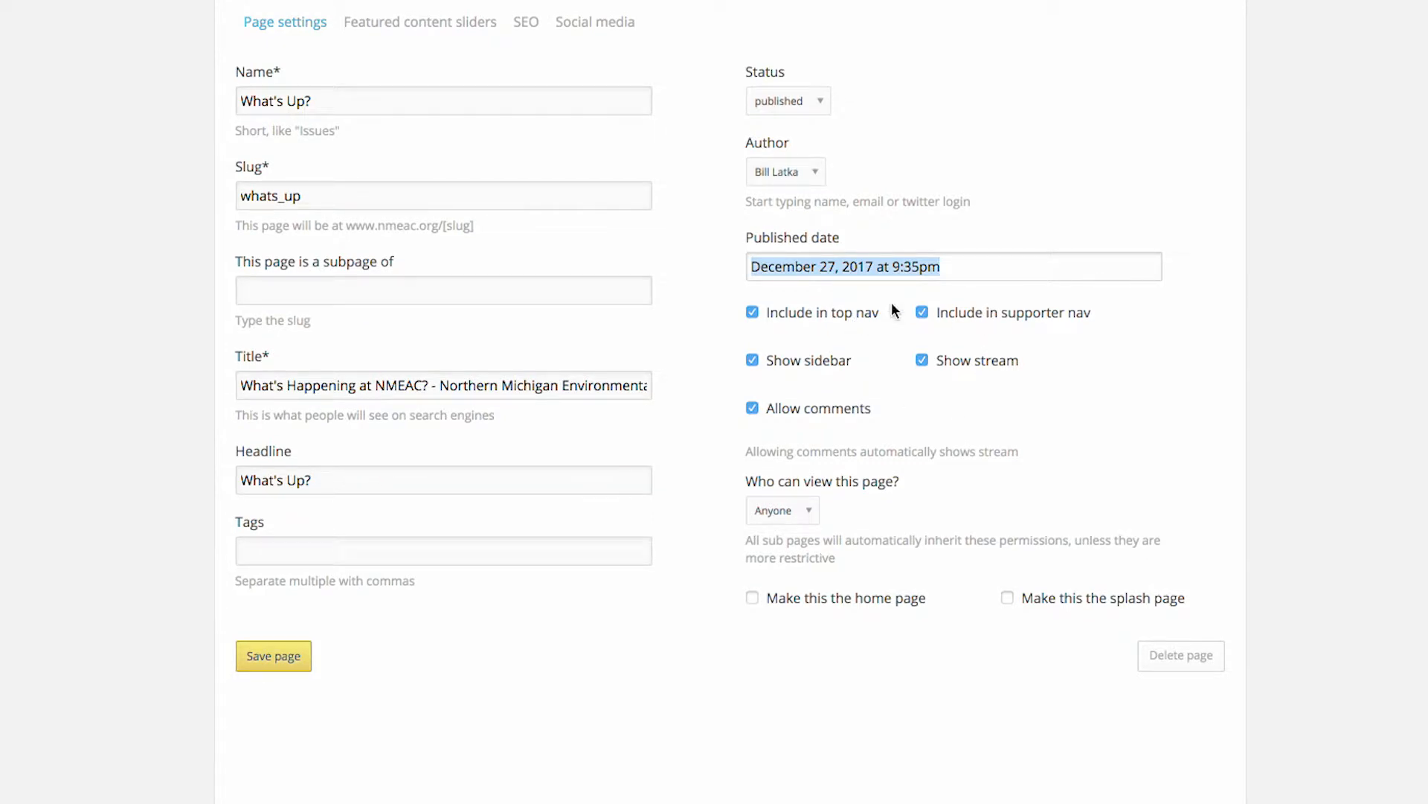
- Compare the Include in top nav setting with the navigation bar on the live What's Up? page
left_click(837, 318)
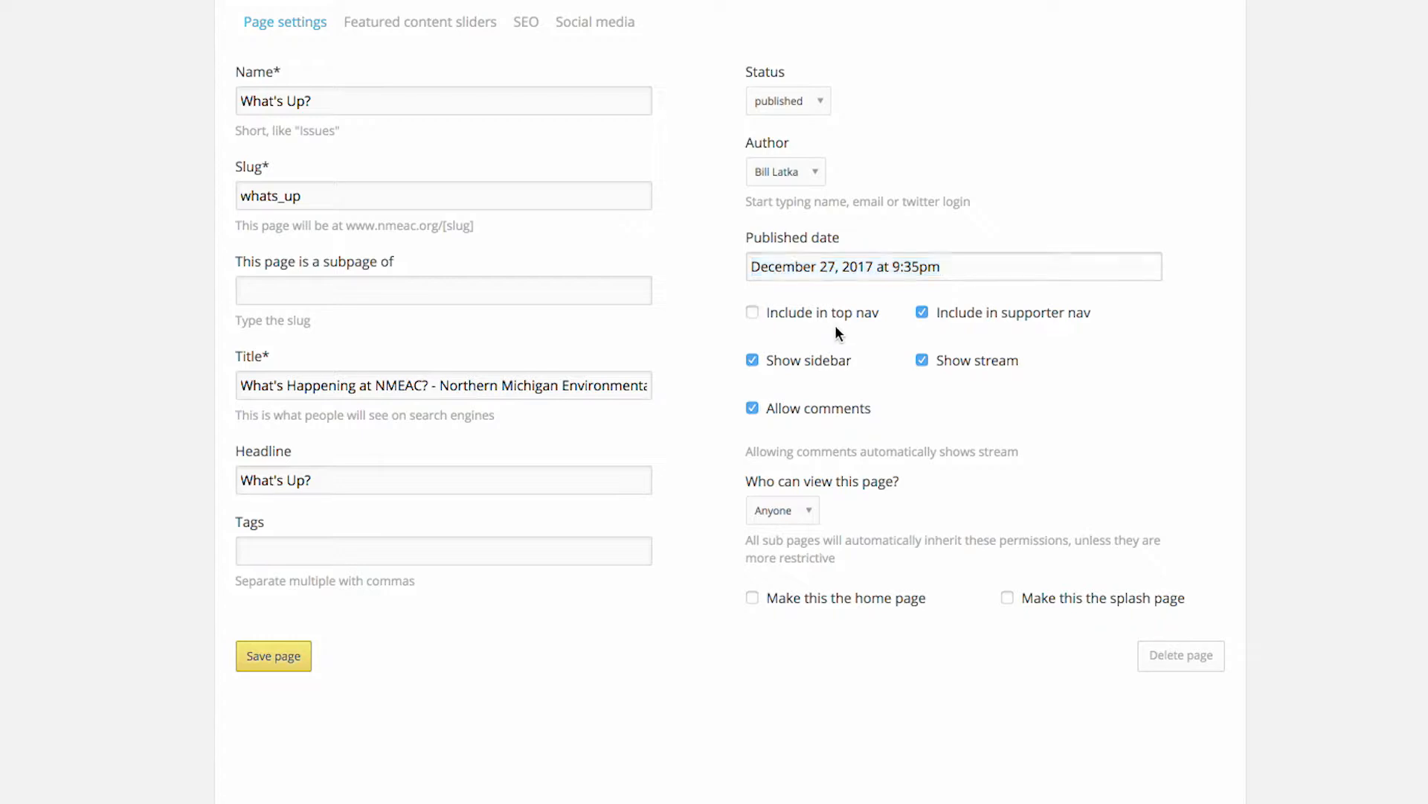
left_click(846, 318)
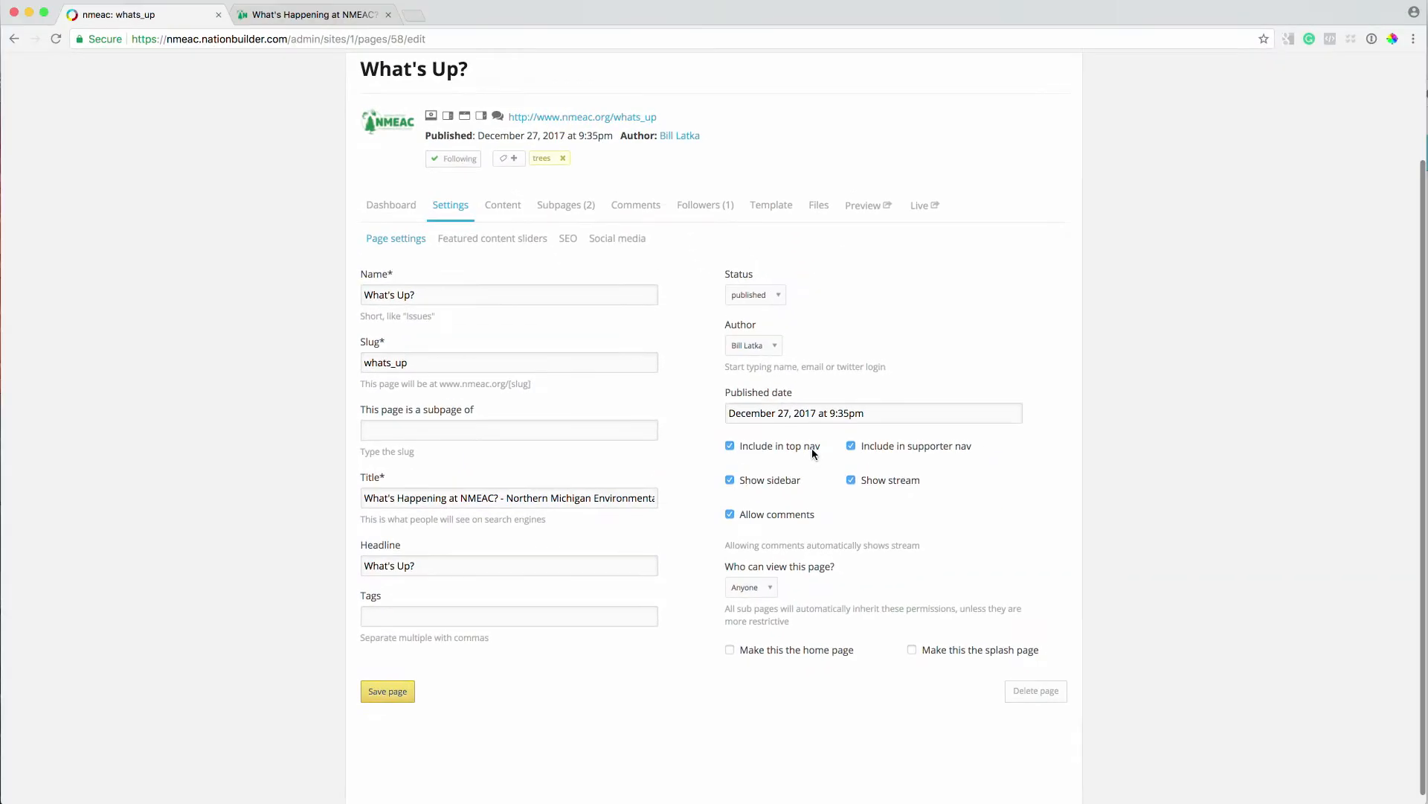
left_click(313, 15)
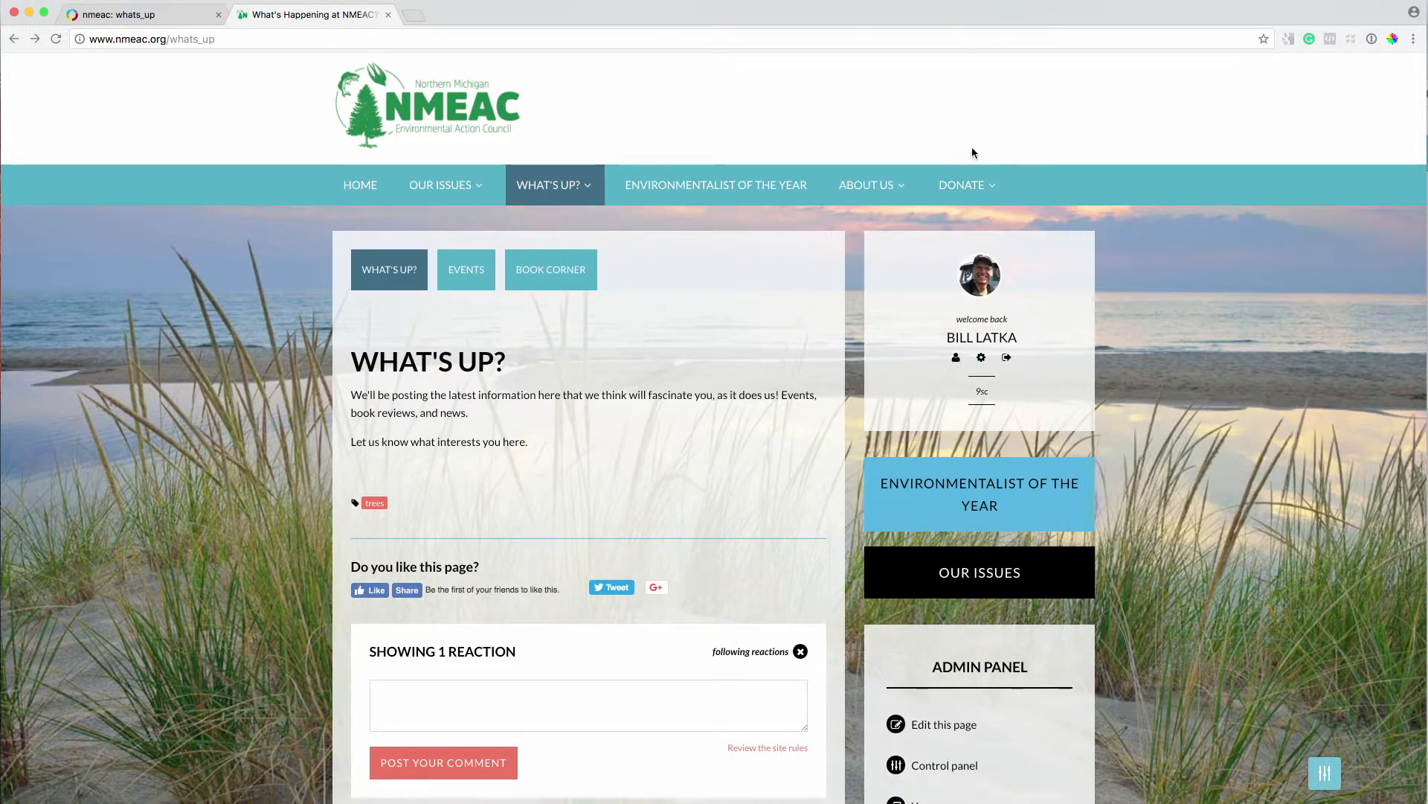
- Test the reloaded live menu with What's Up? saved without Include in top nav, and restore that setting
left_click(124, 20)
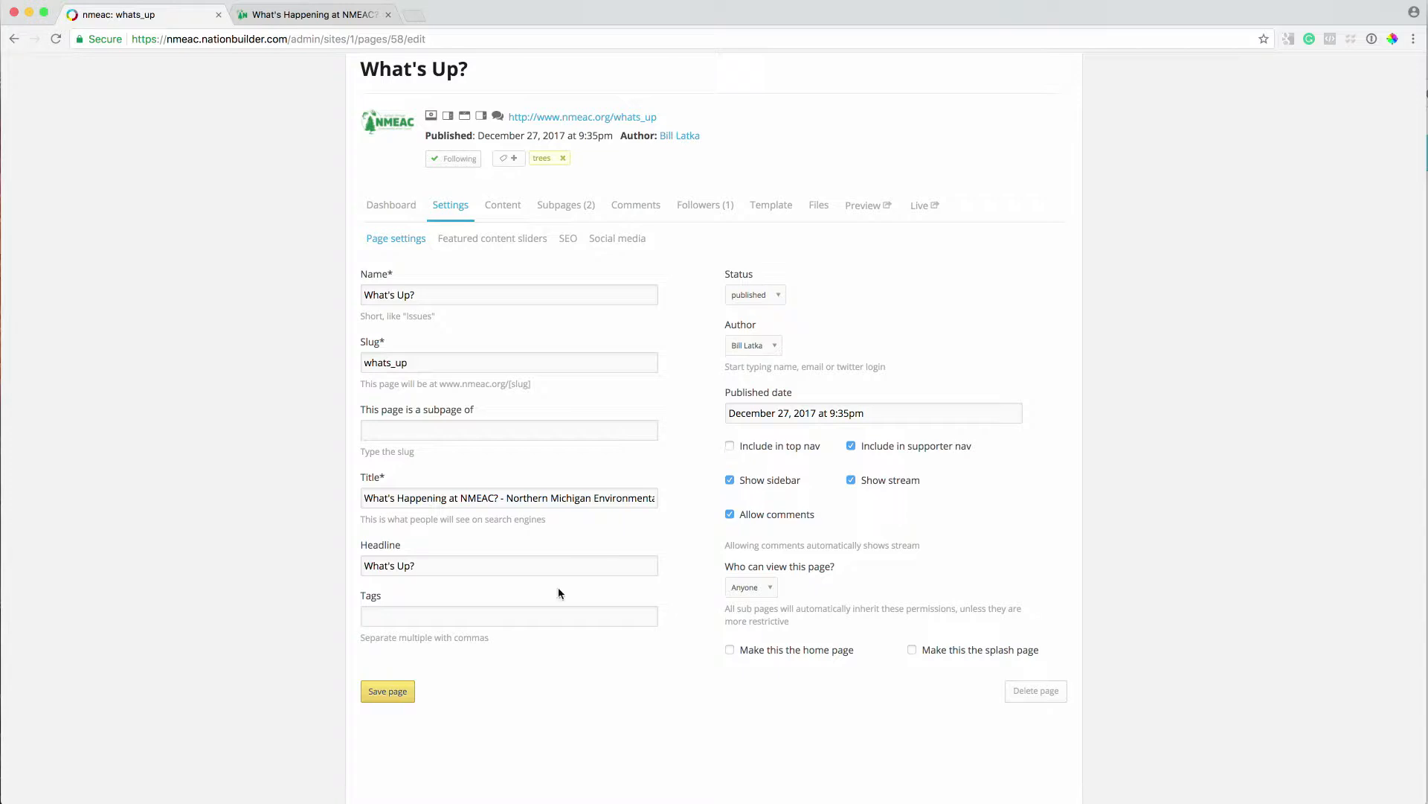
left_click(393, 694)
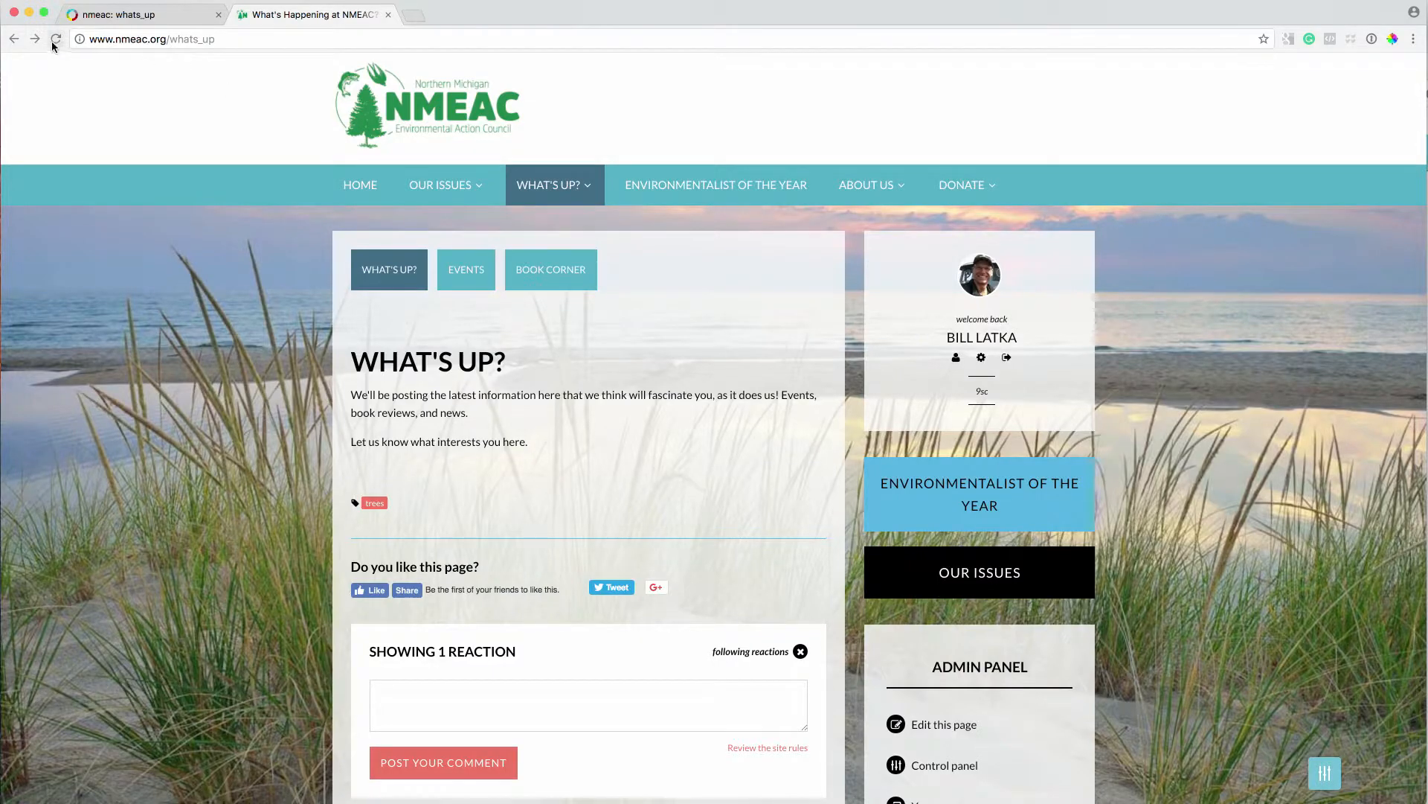
mouse_move(563, 201)
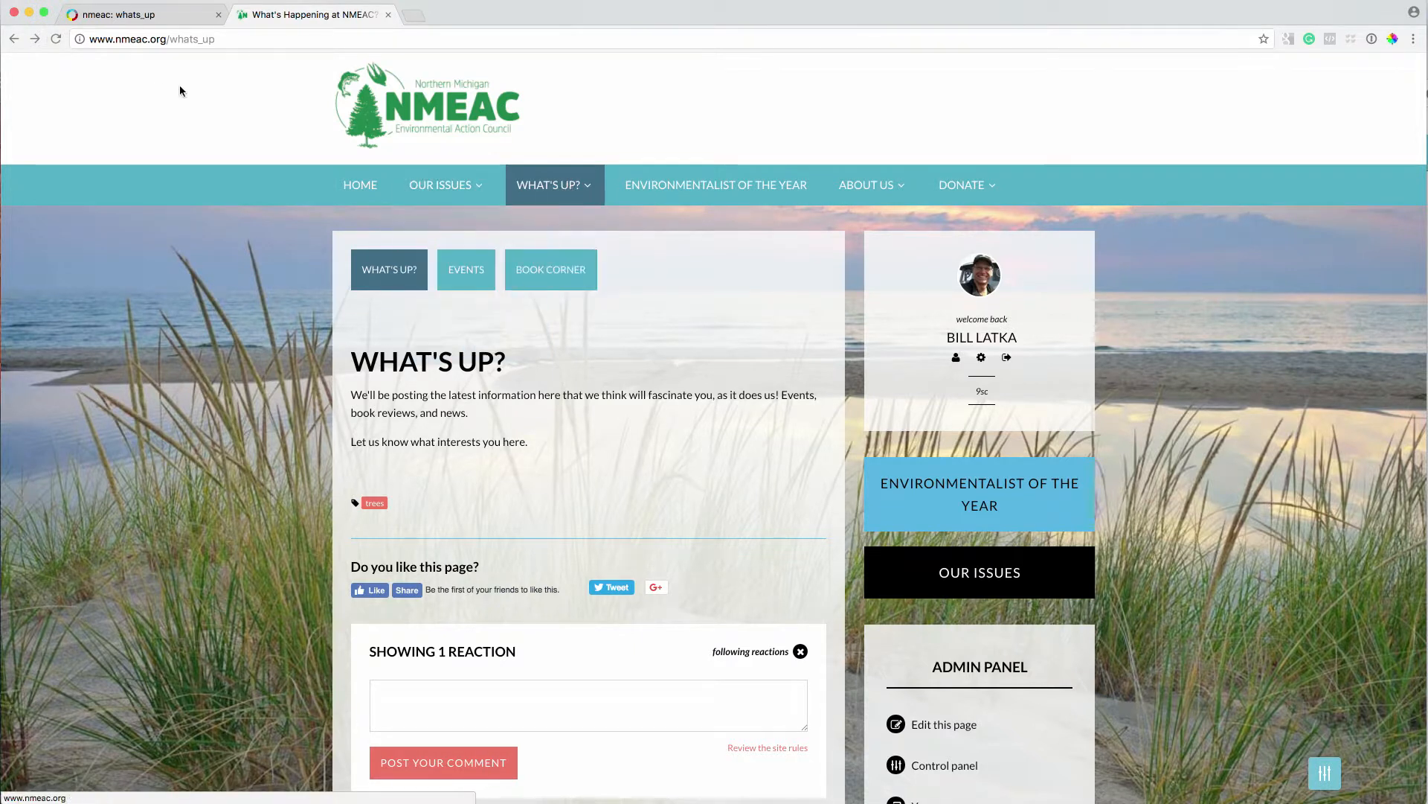
left_click(56, 39)
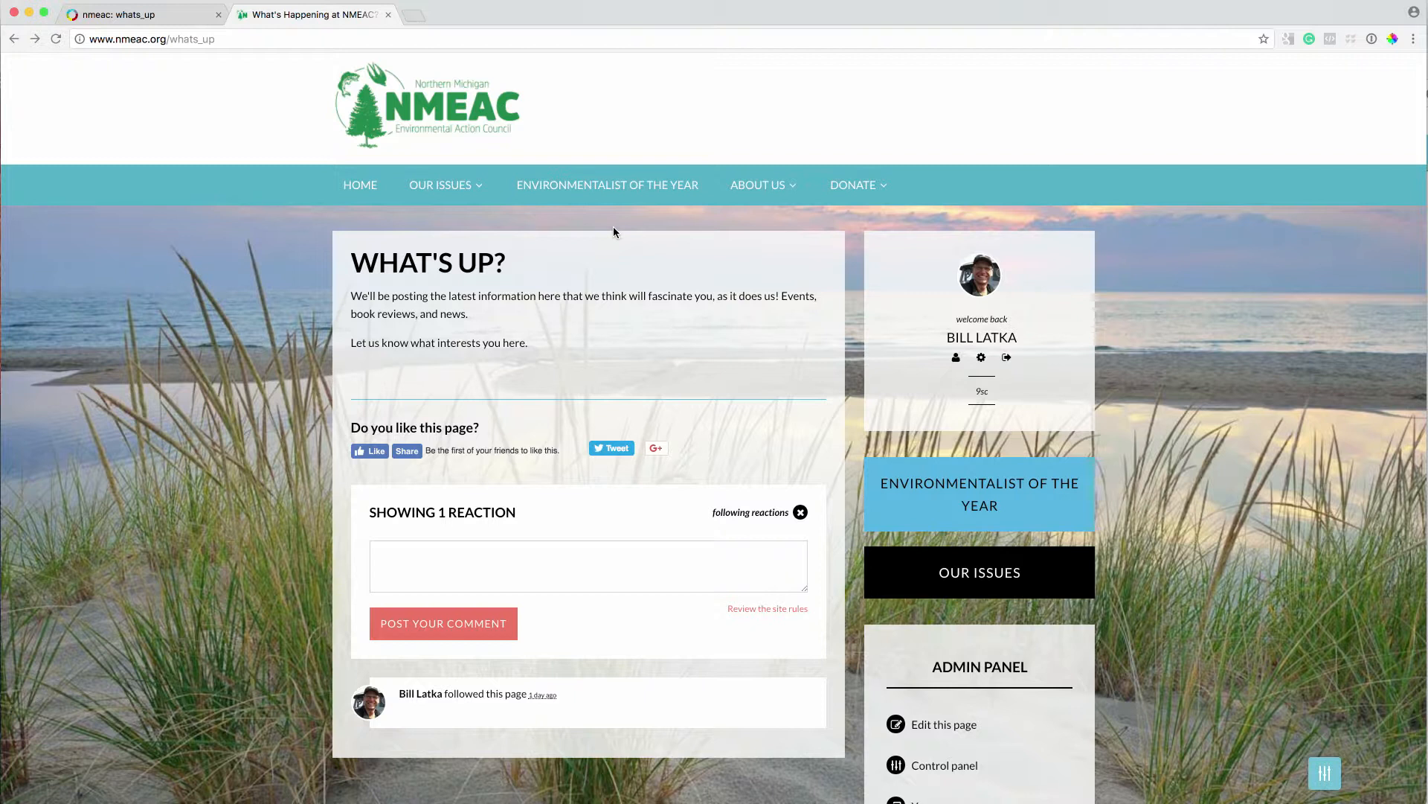
left_click(150, 22)
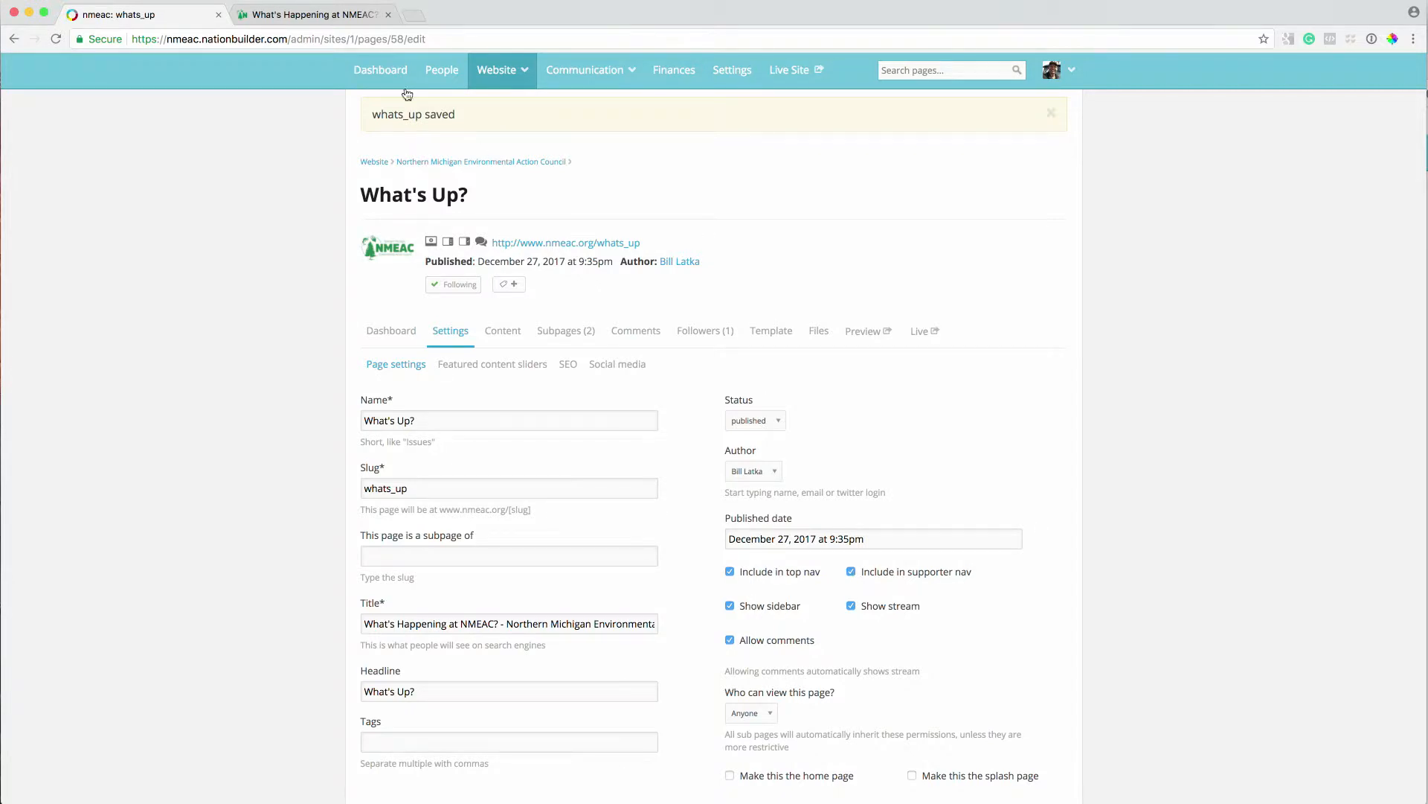
- Compare the Include in supporter nav setting with the sidebar panels on the live What's Up? page
key("ctrl+Tab")
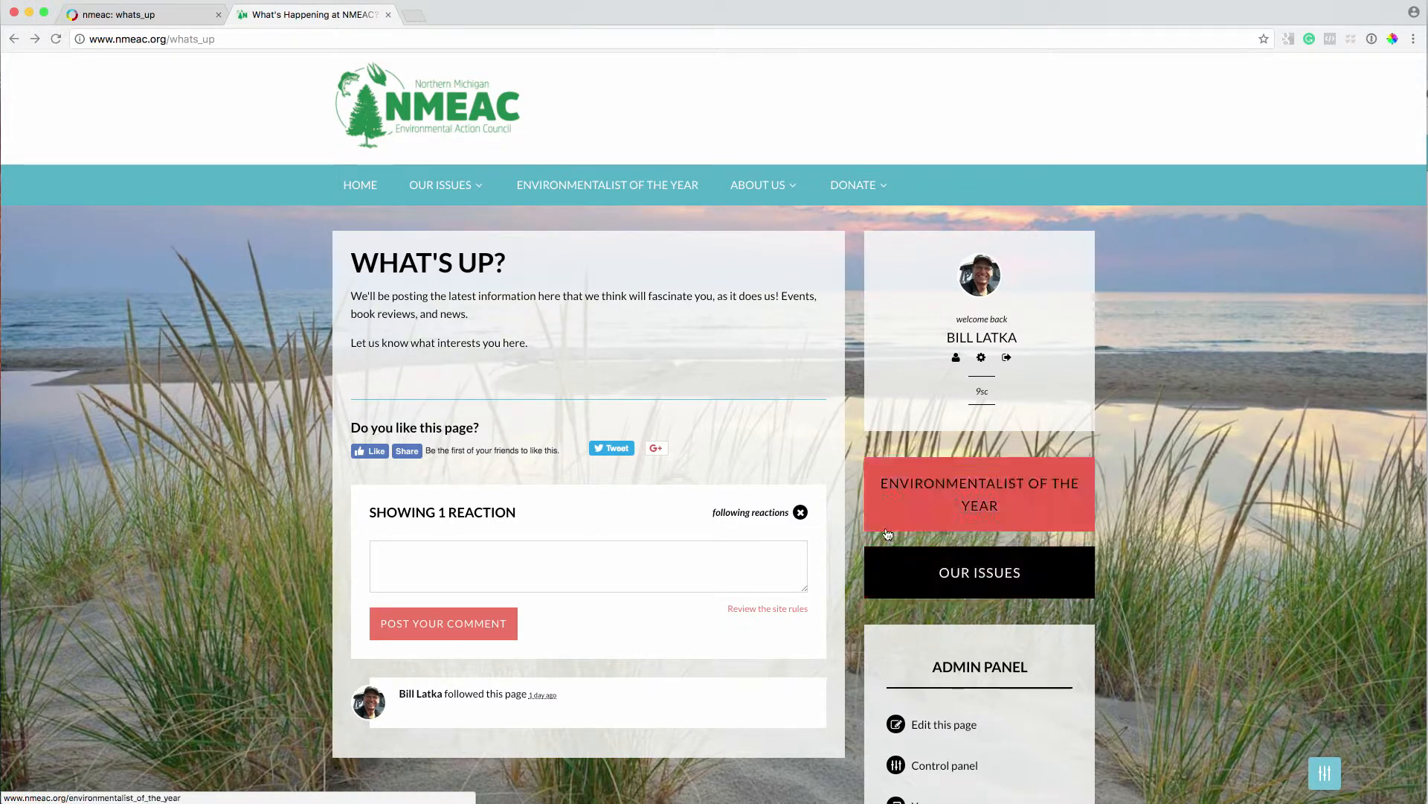
left_click(138, 15)
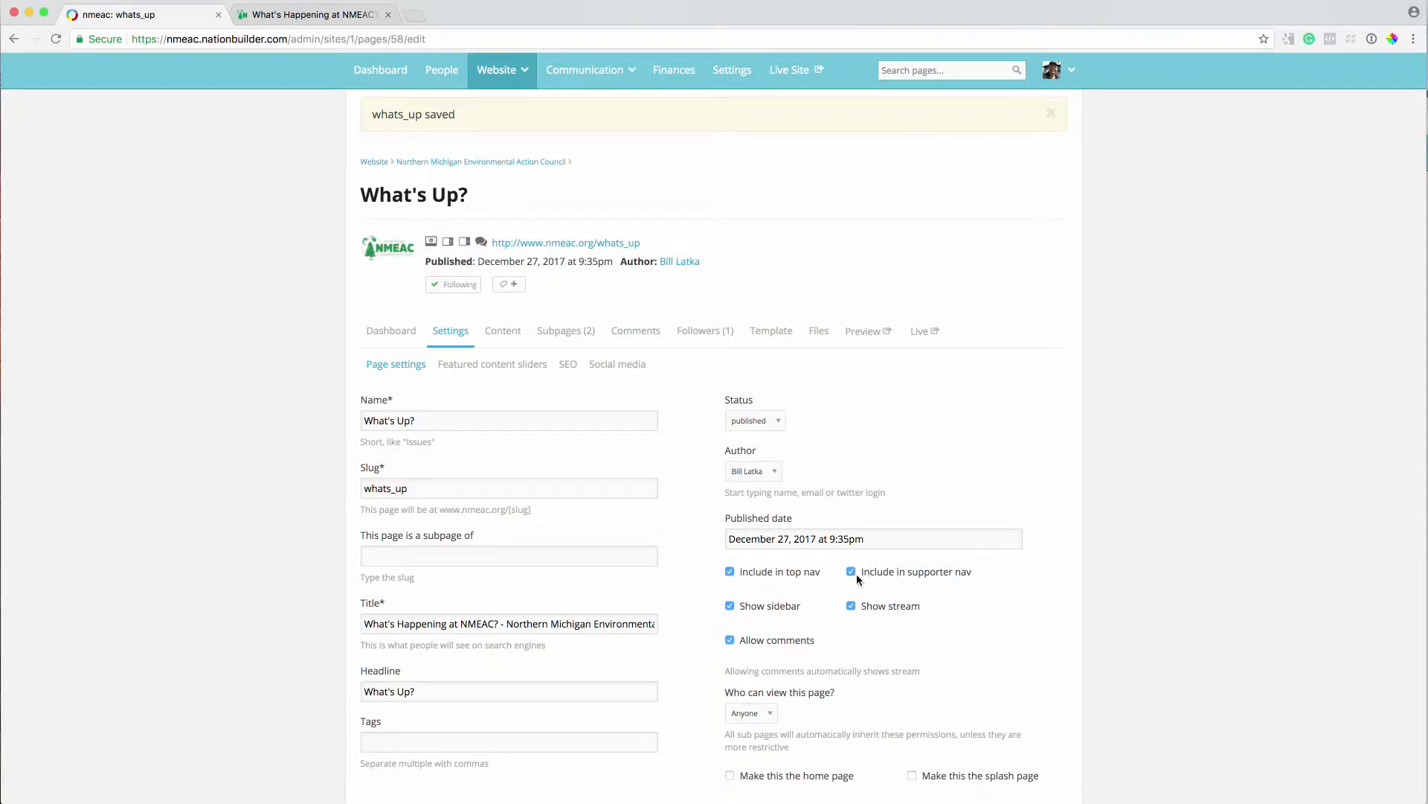
scroll(877, 579, "down", 3)
scroll(756, 444, "up", 3)
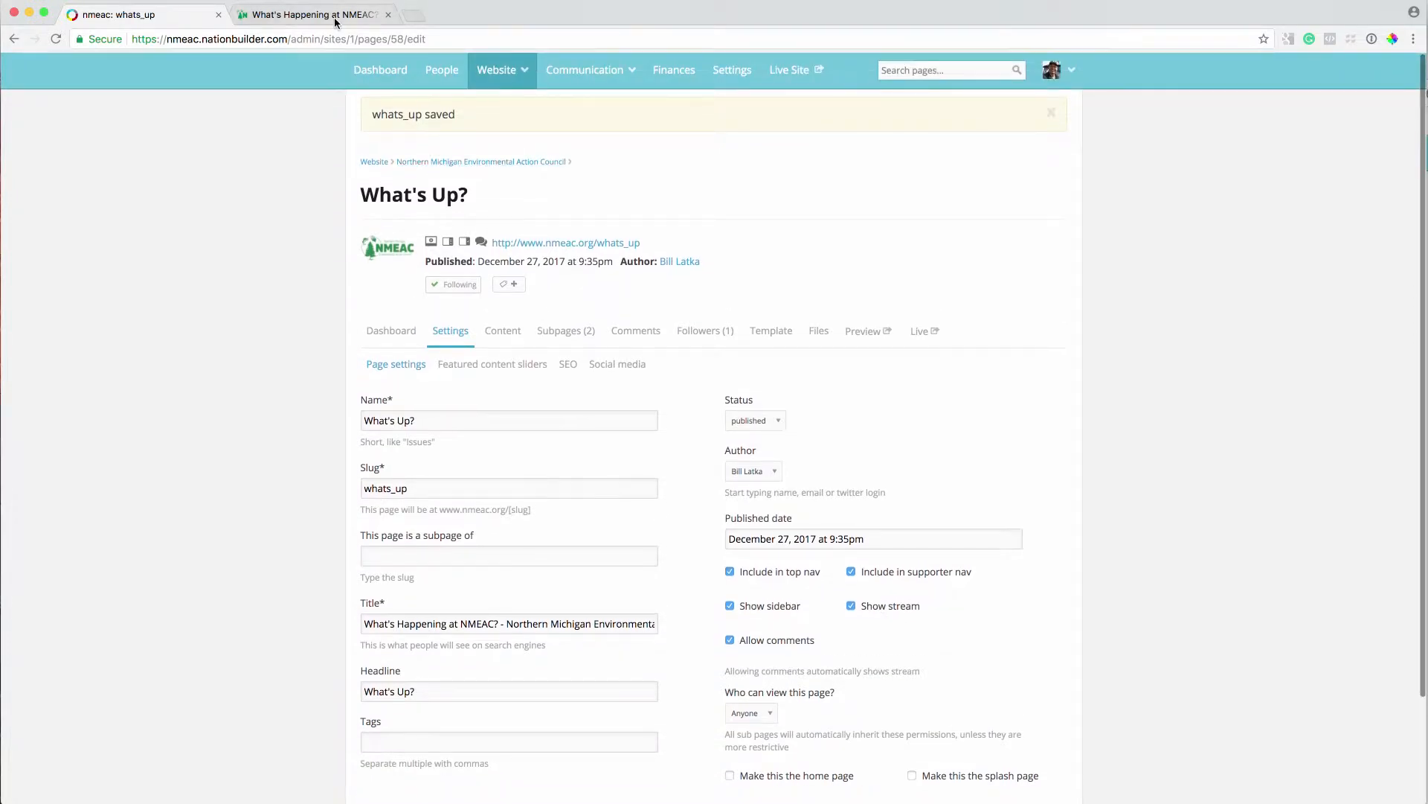
left_click(328, 15)
scroll(819, 558, "down", 3)
scroll(670, 484, "up", 2)
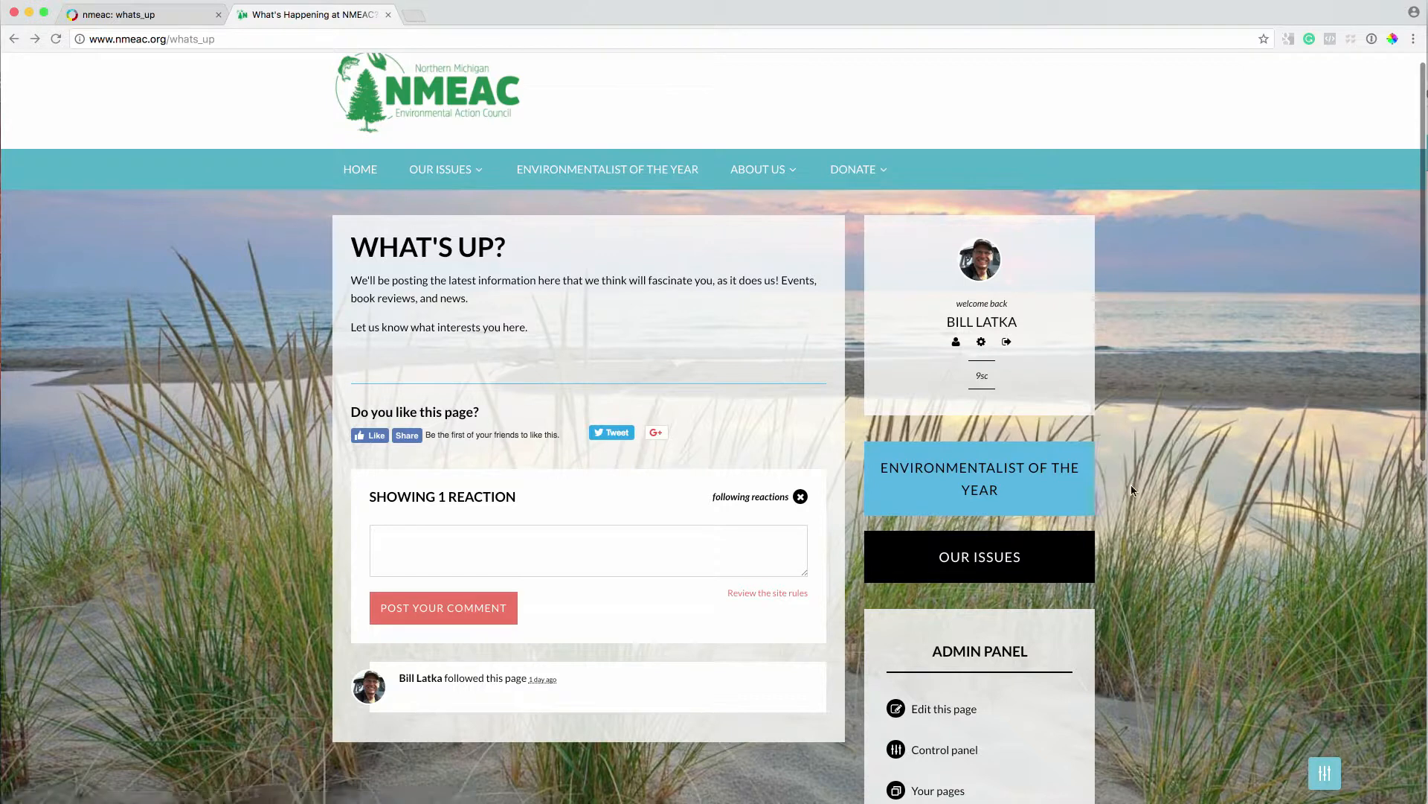
- Turn off Include in supporter nav for What's Up? and save the page
left_click(126, 15)
left_click(851, 571)
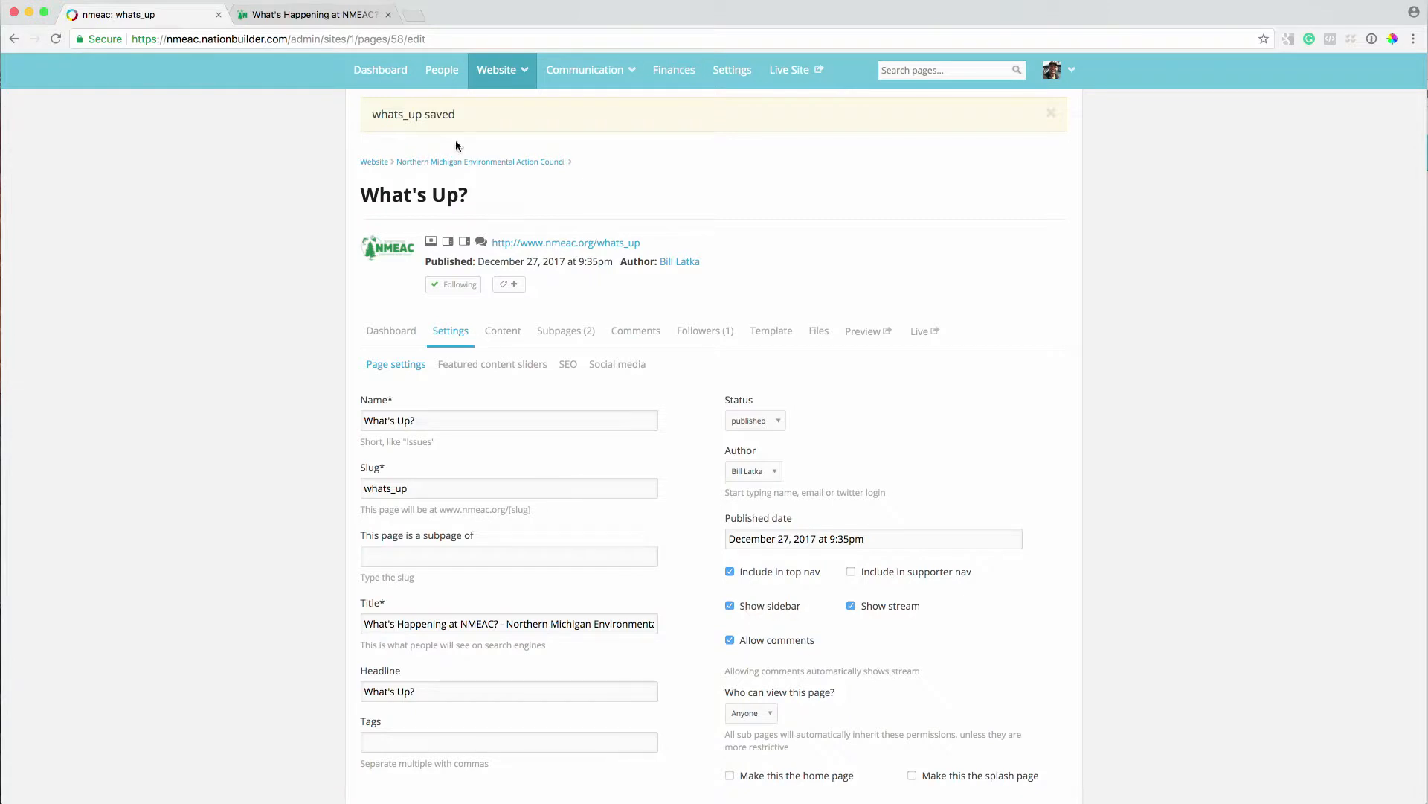
scroll(616, 706, "down", 3)
left_click(388, 708)
scroll(710, 634, "down", 1)
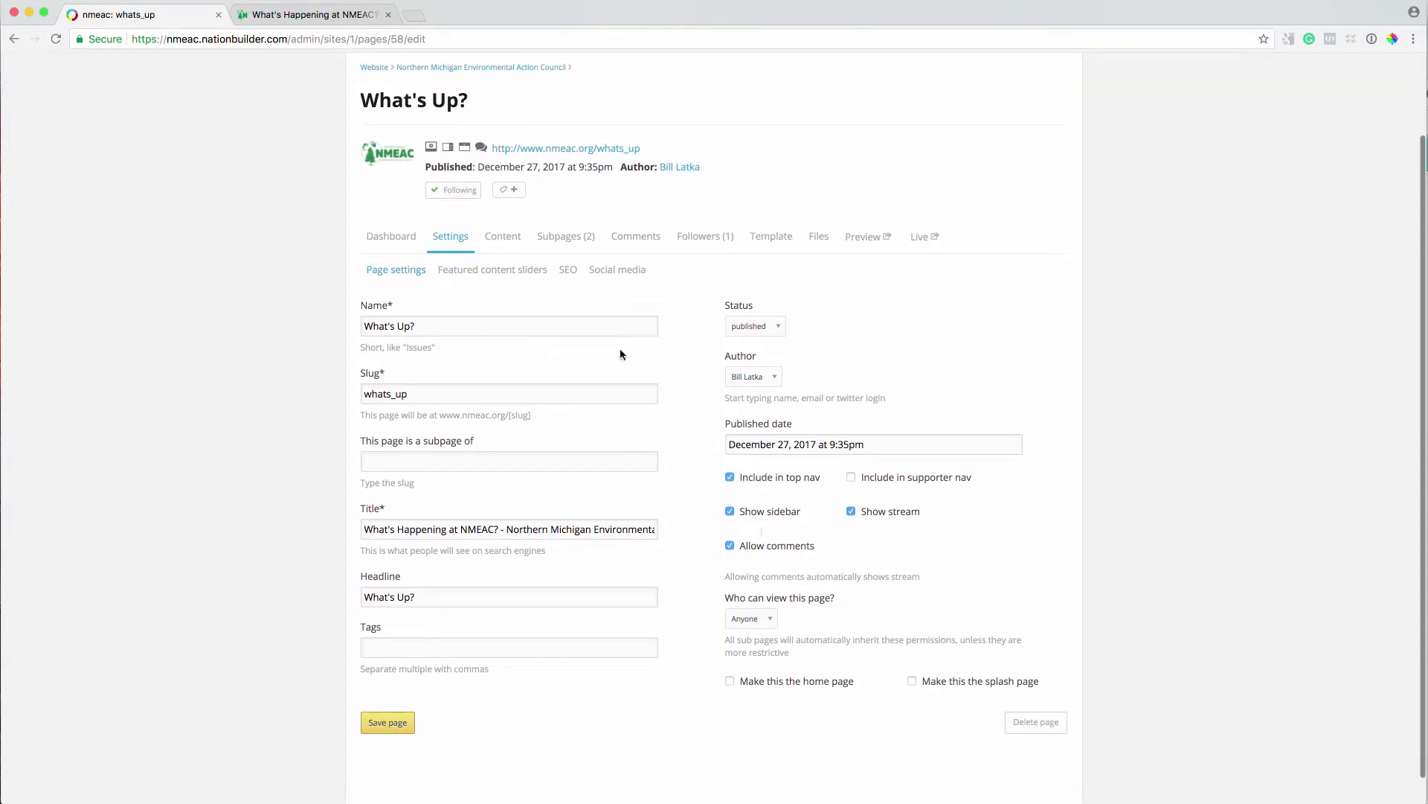
- Examine the Admin Panel and Action Panel in the live What's Up? page's sidebar
left_click(321, 16)
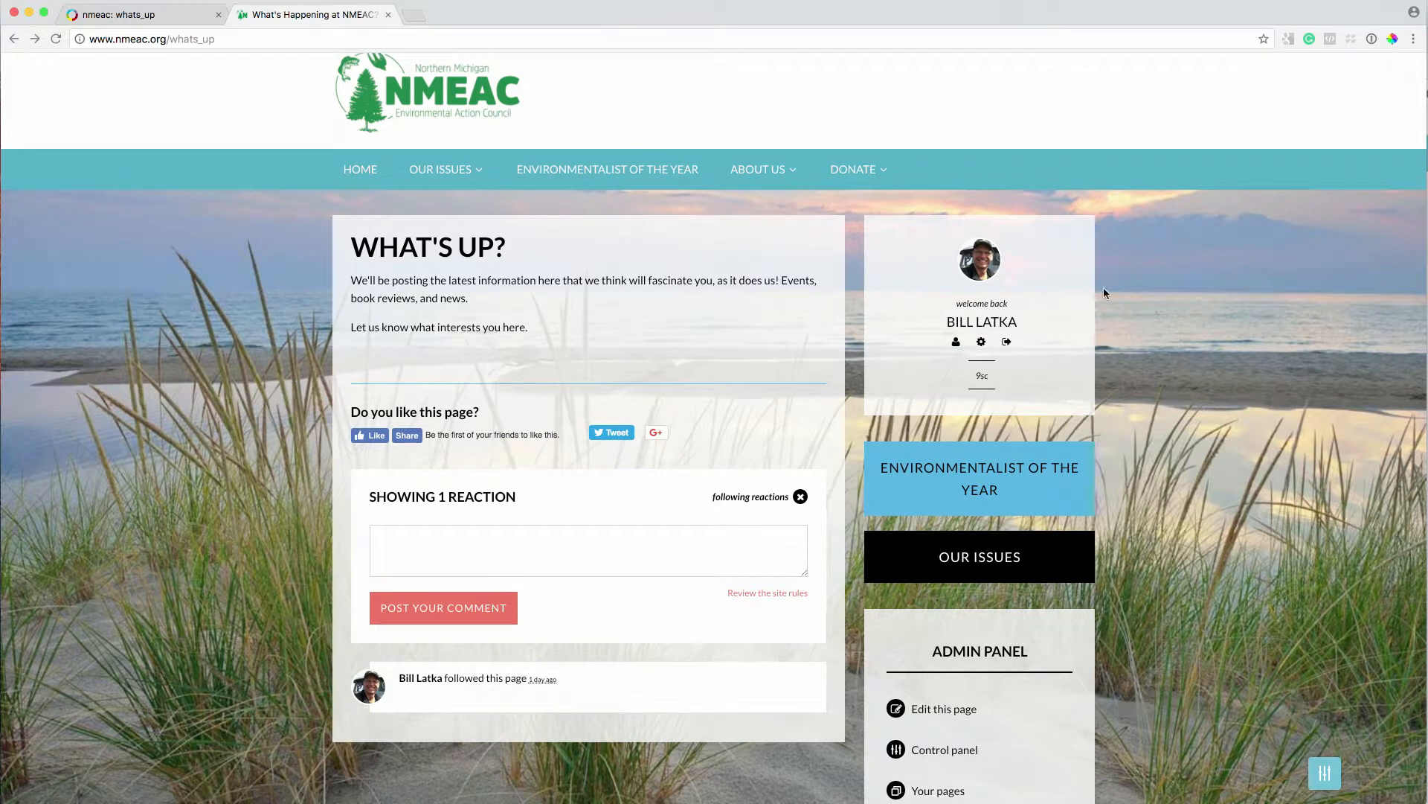
scroll(982, 437, "down", 3)
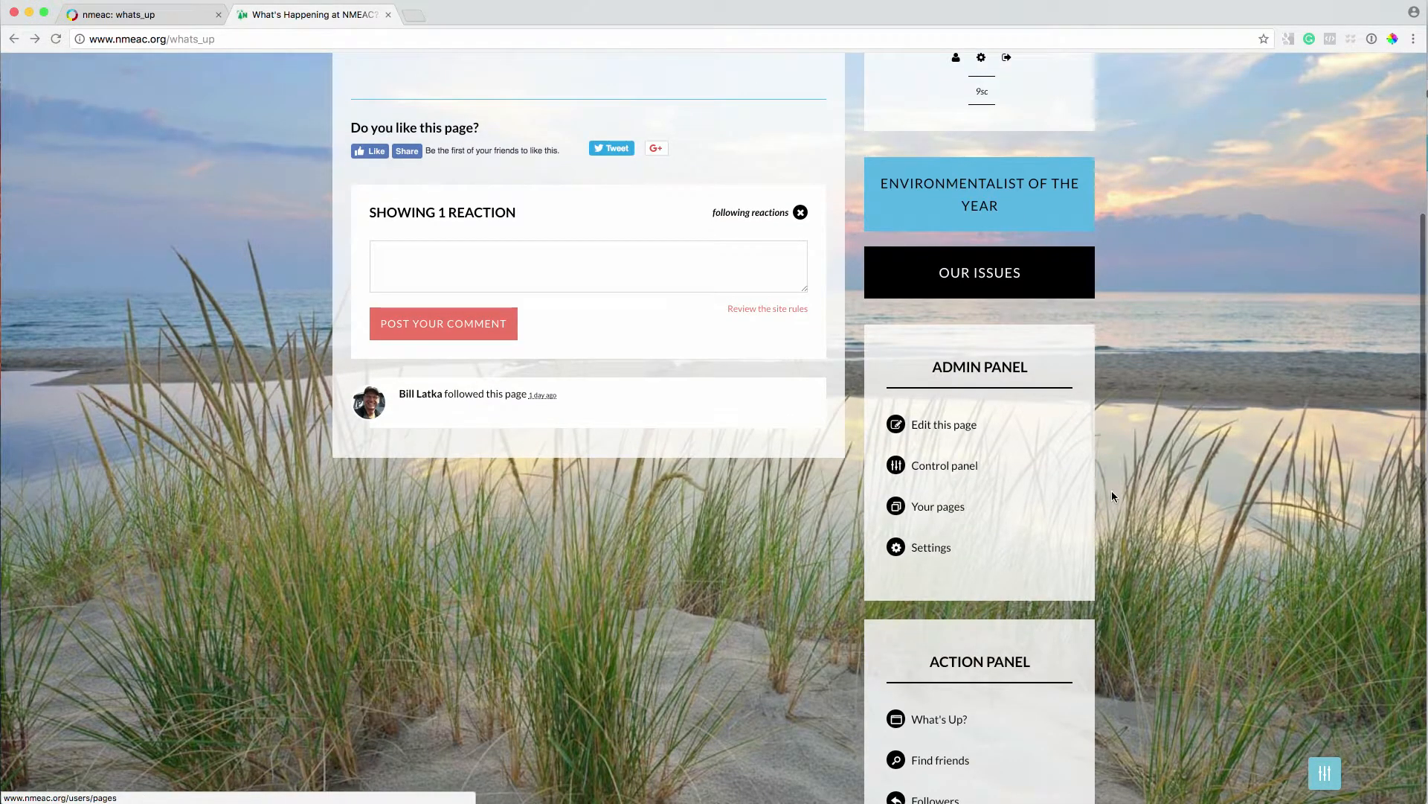
scroll(1112, 491, "up", 5)
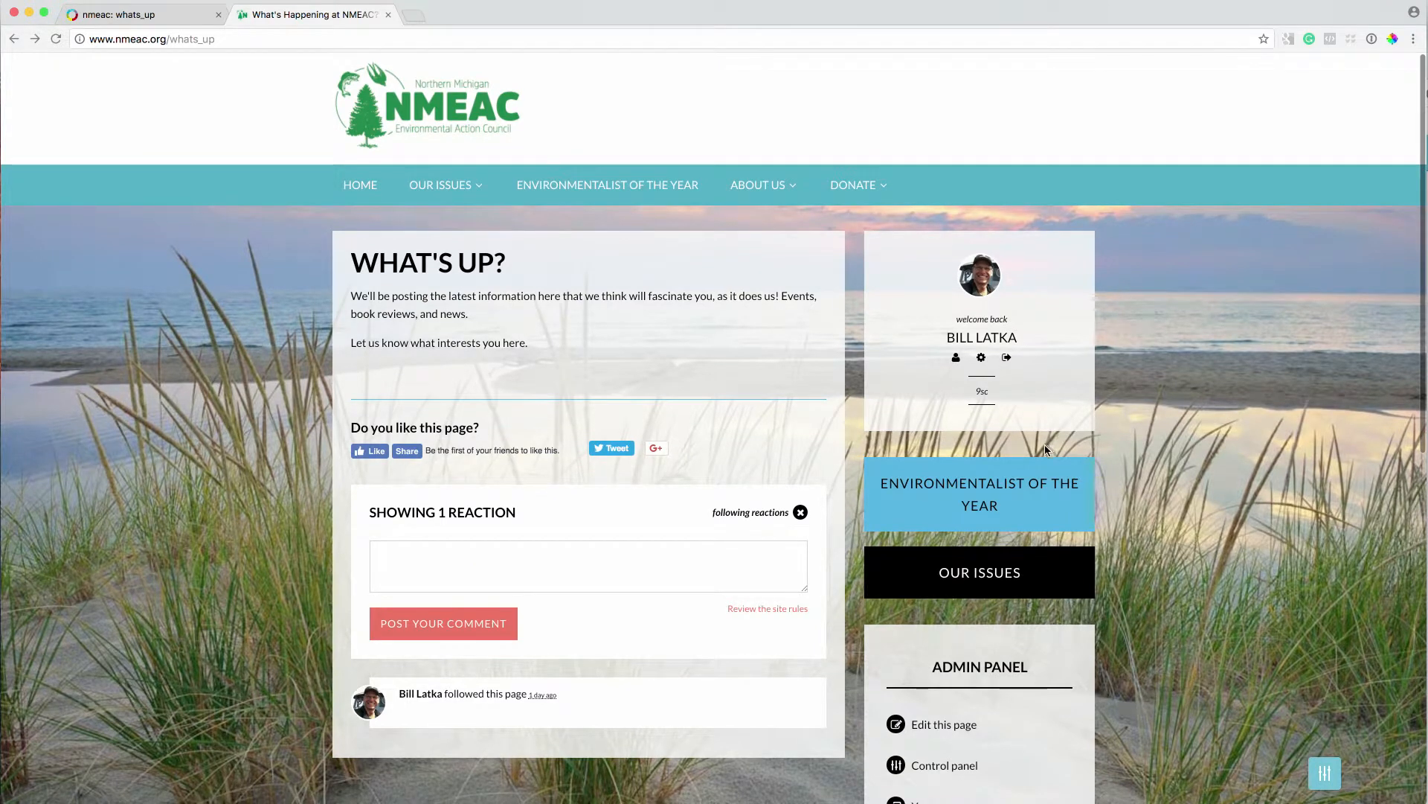
- Save What's Up? with Show sidebar turned off and reload the live page to check its layout
left_click(131, 28)
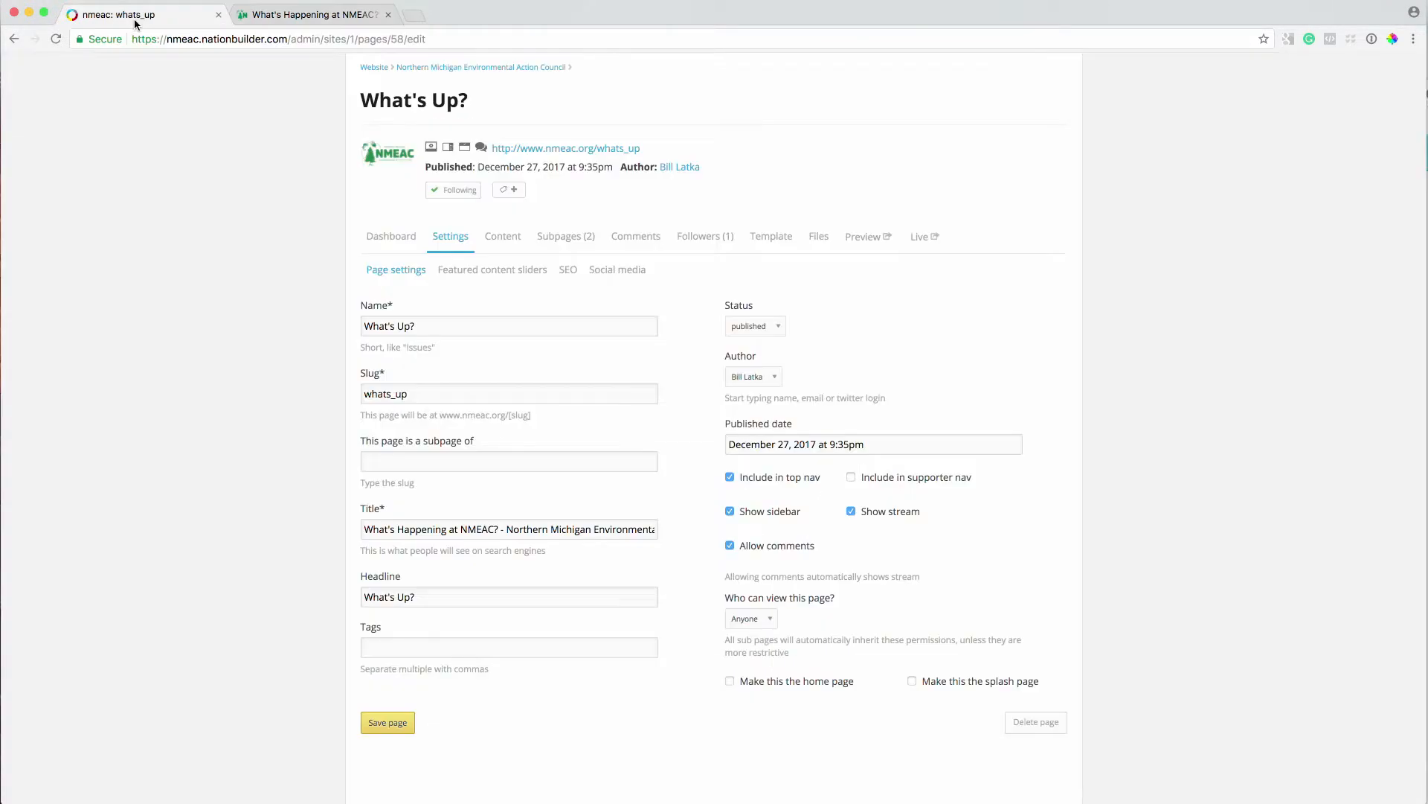
left_click(730, 511)
left_click(388, 722)
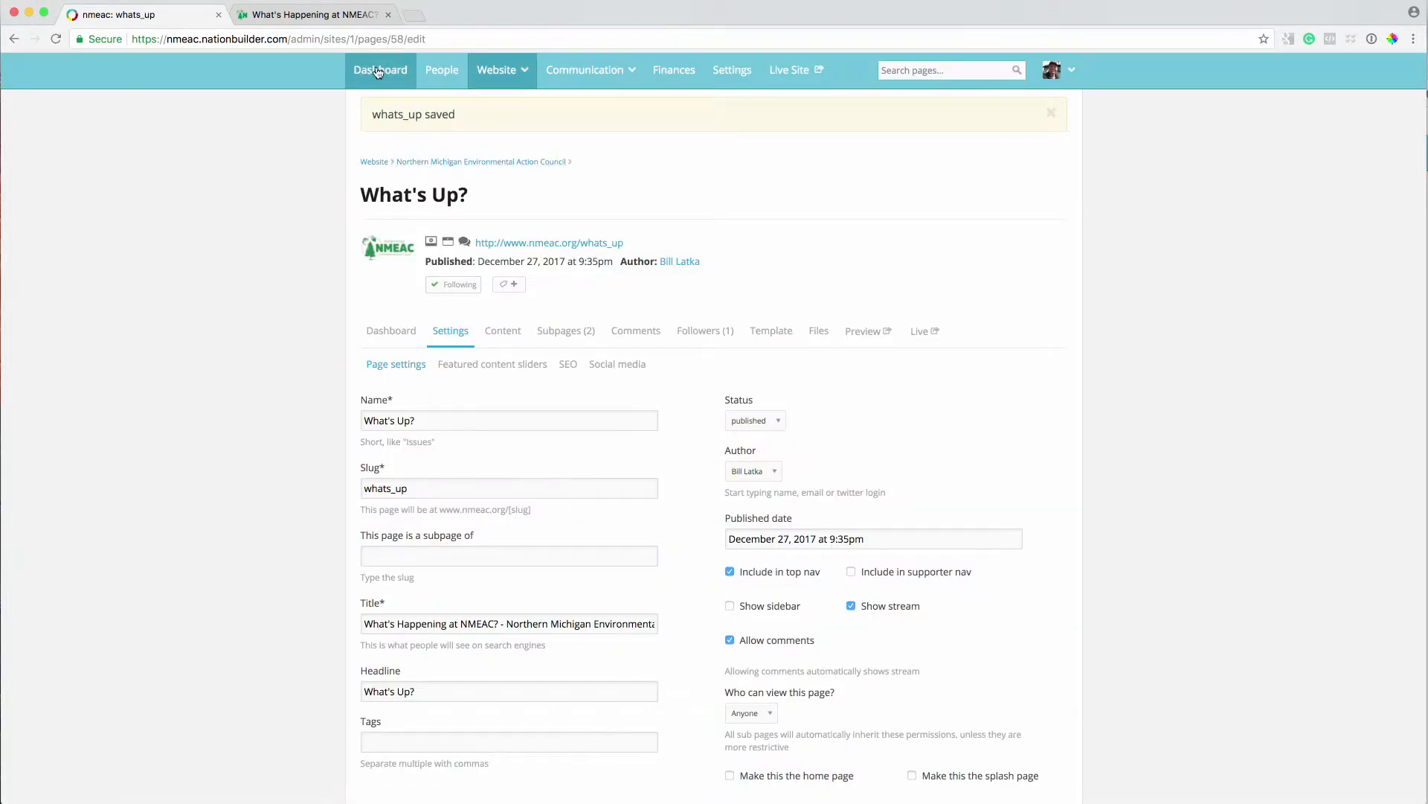
left_click(324, 19)
left_click(57, 38)
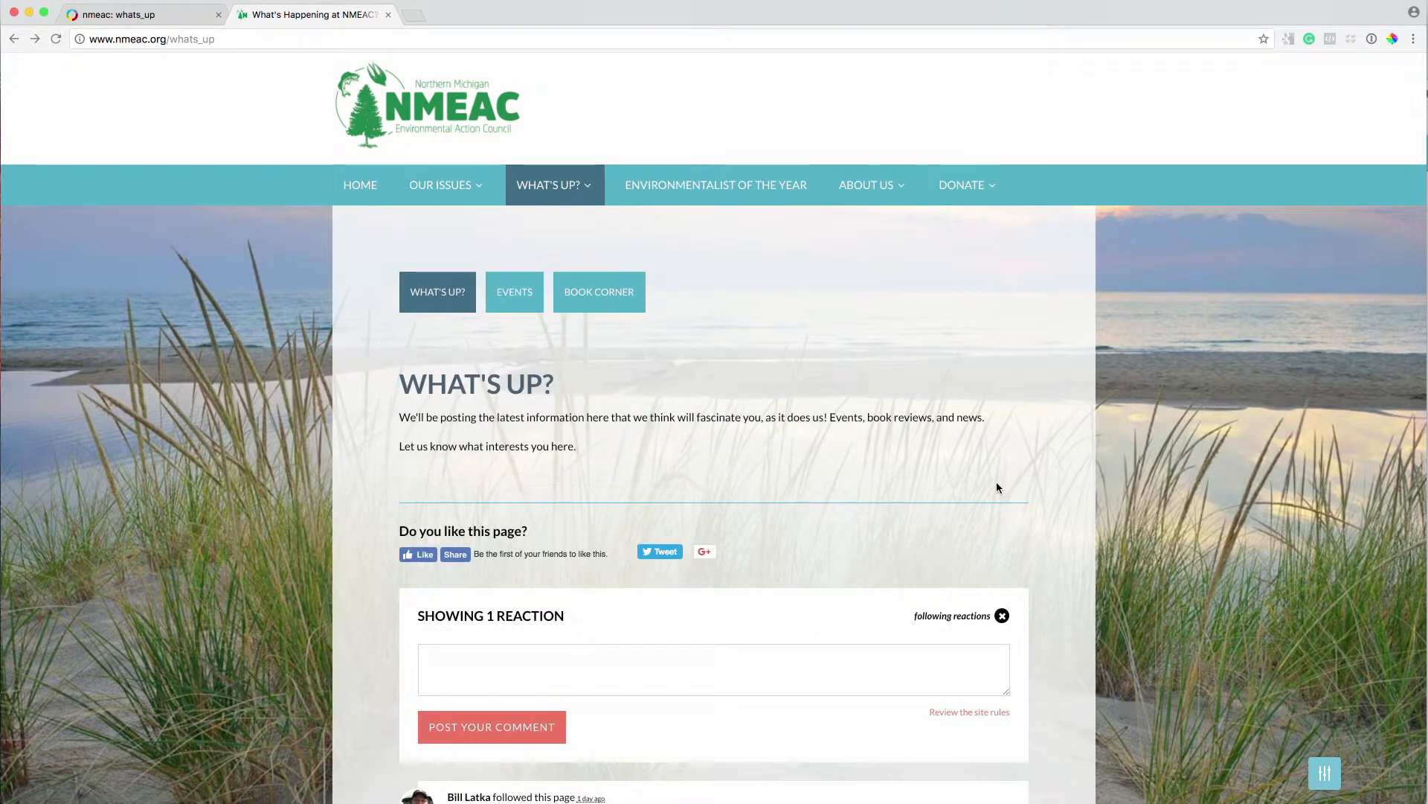
- Turn Show sidebar back on for What's Up? and save the page
left_click(127, 20)
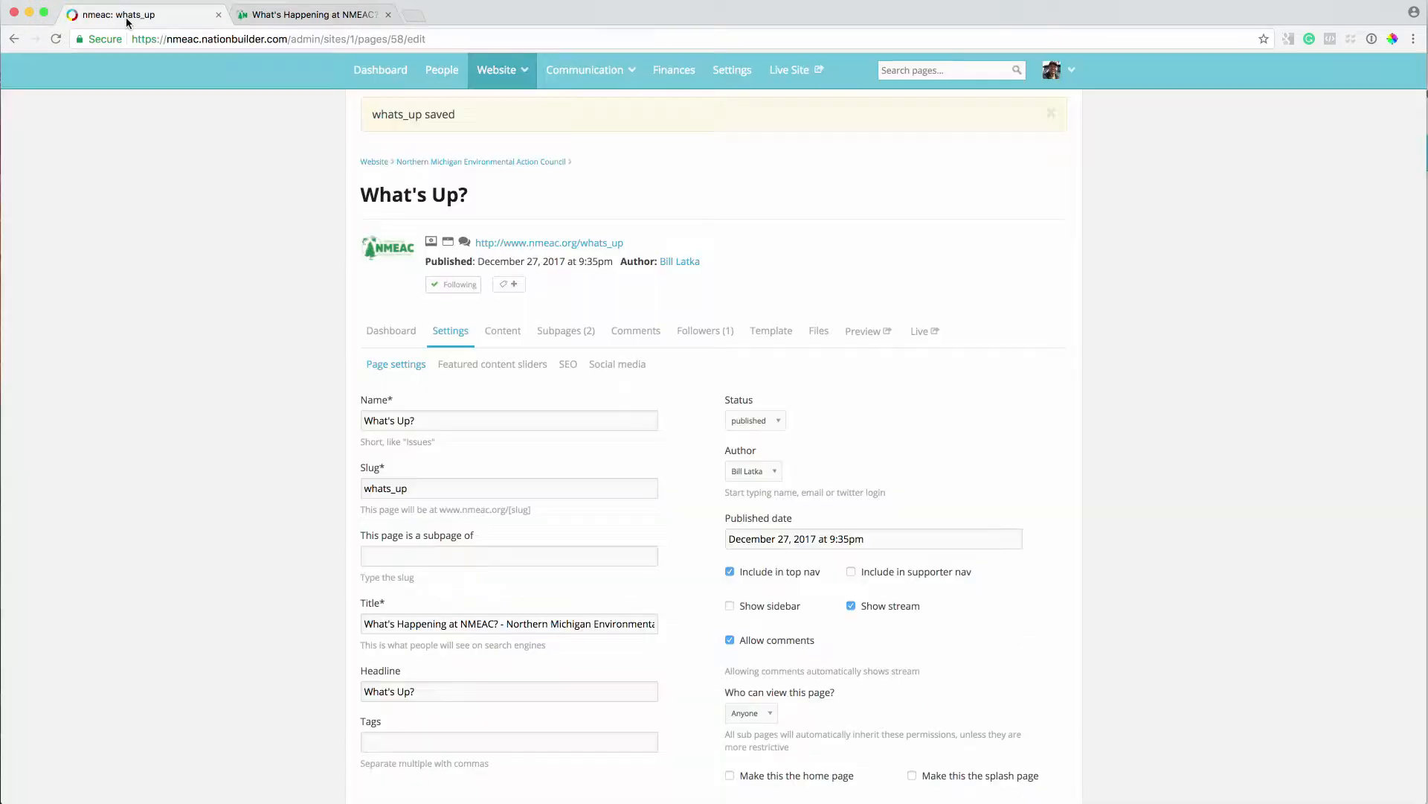
left_click(730, 606)
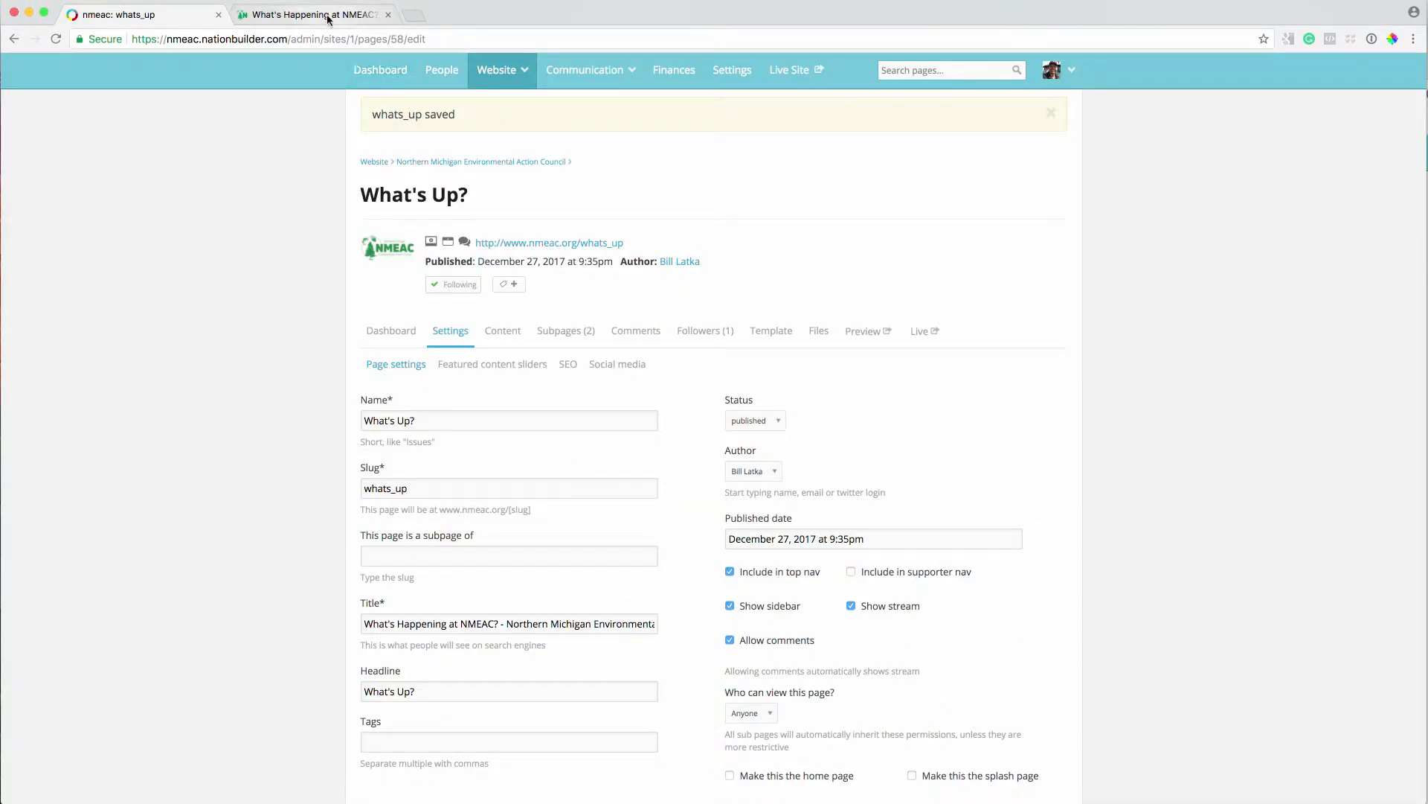
scroll(297, 555, "down", 3)
left_click(376, 694)
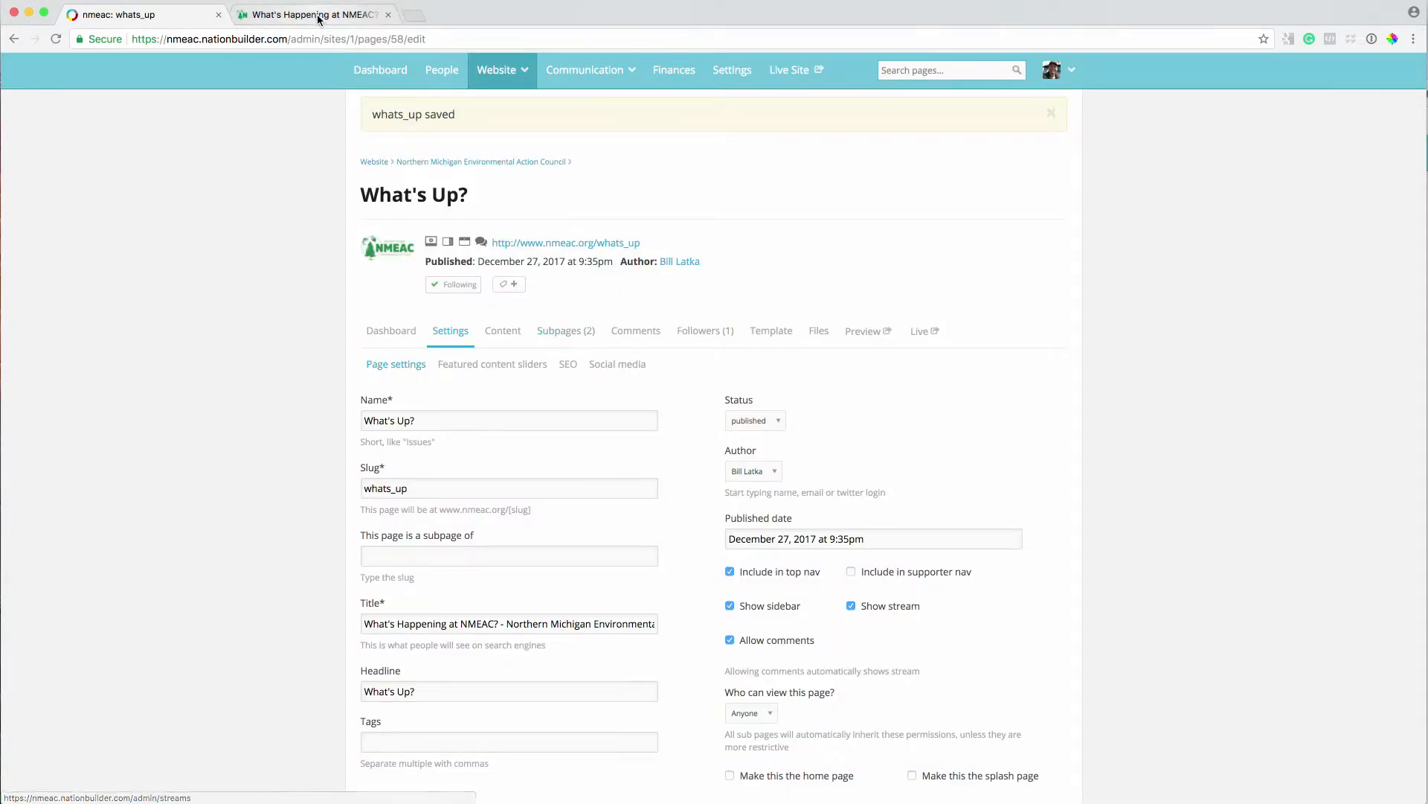
- Examine the comment box and the activity stream beneath the content of the live What's Up? page
left_click(317, 15)
scroll(583, 583, "down", 3)
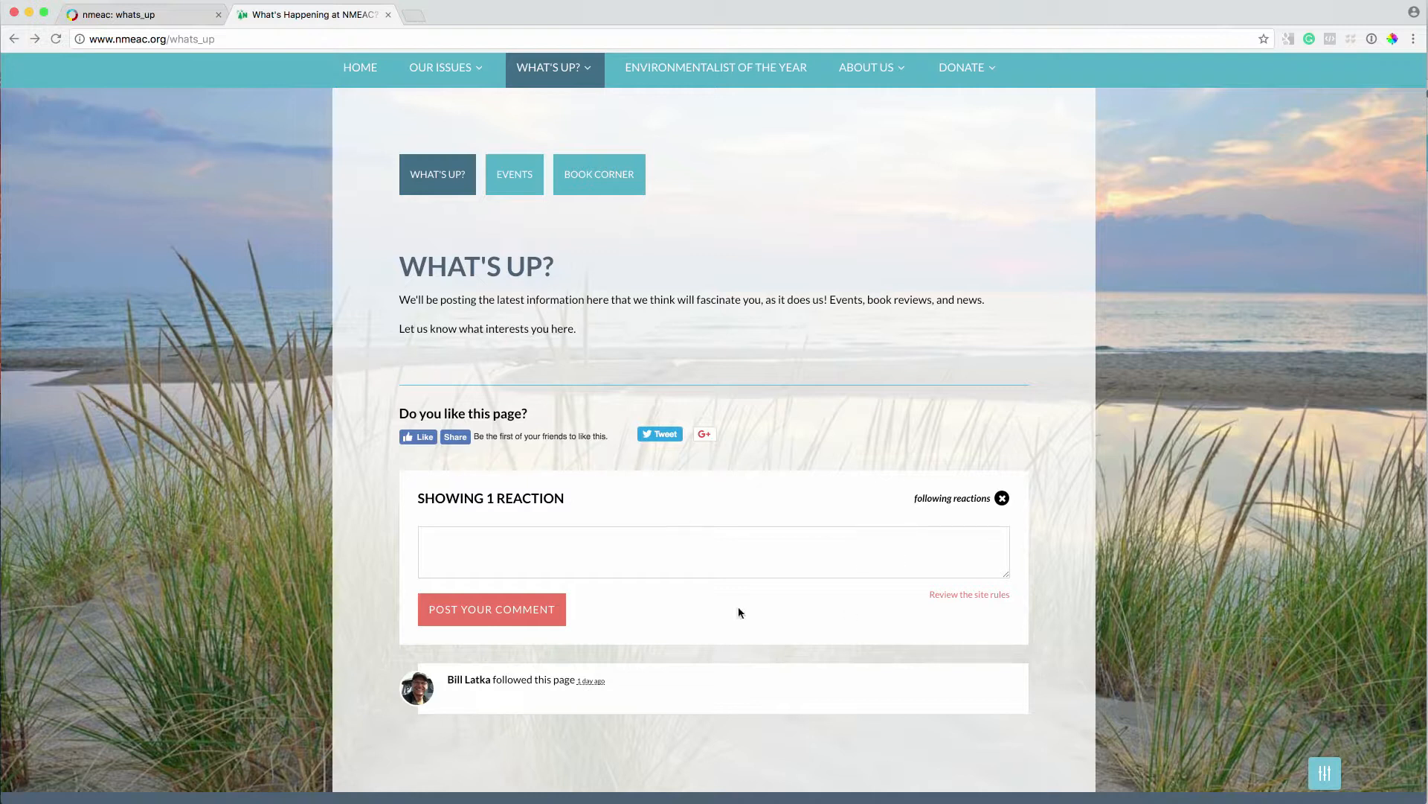
left_click_drag(376, 677, 819, 701)
scroll(992, 722, "down", 3)
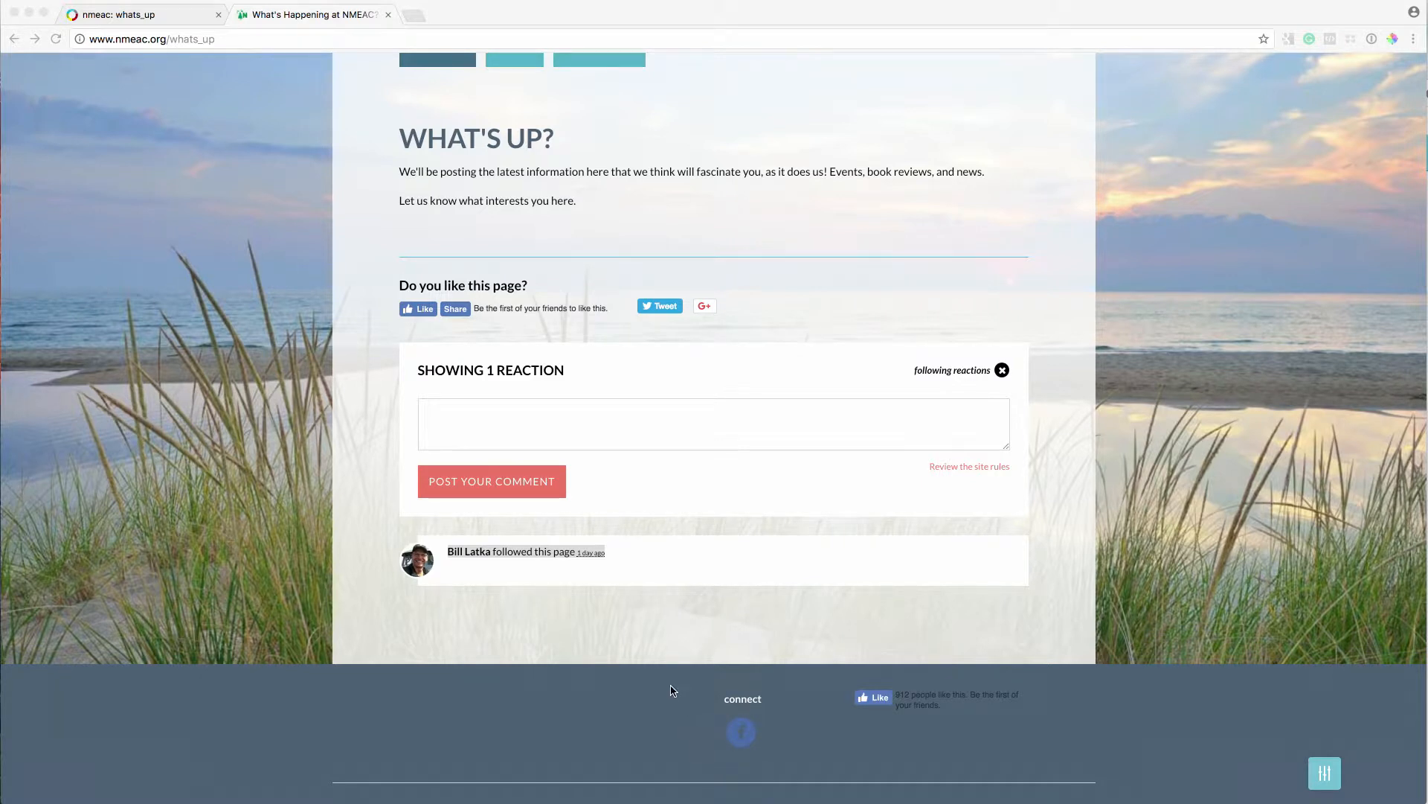
- Review the options for who can view the What's Up? page and save the page settings
scroll(669, 655, "up", 5)
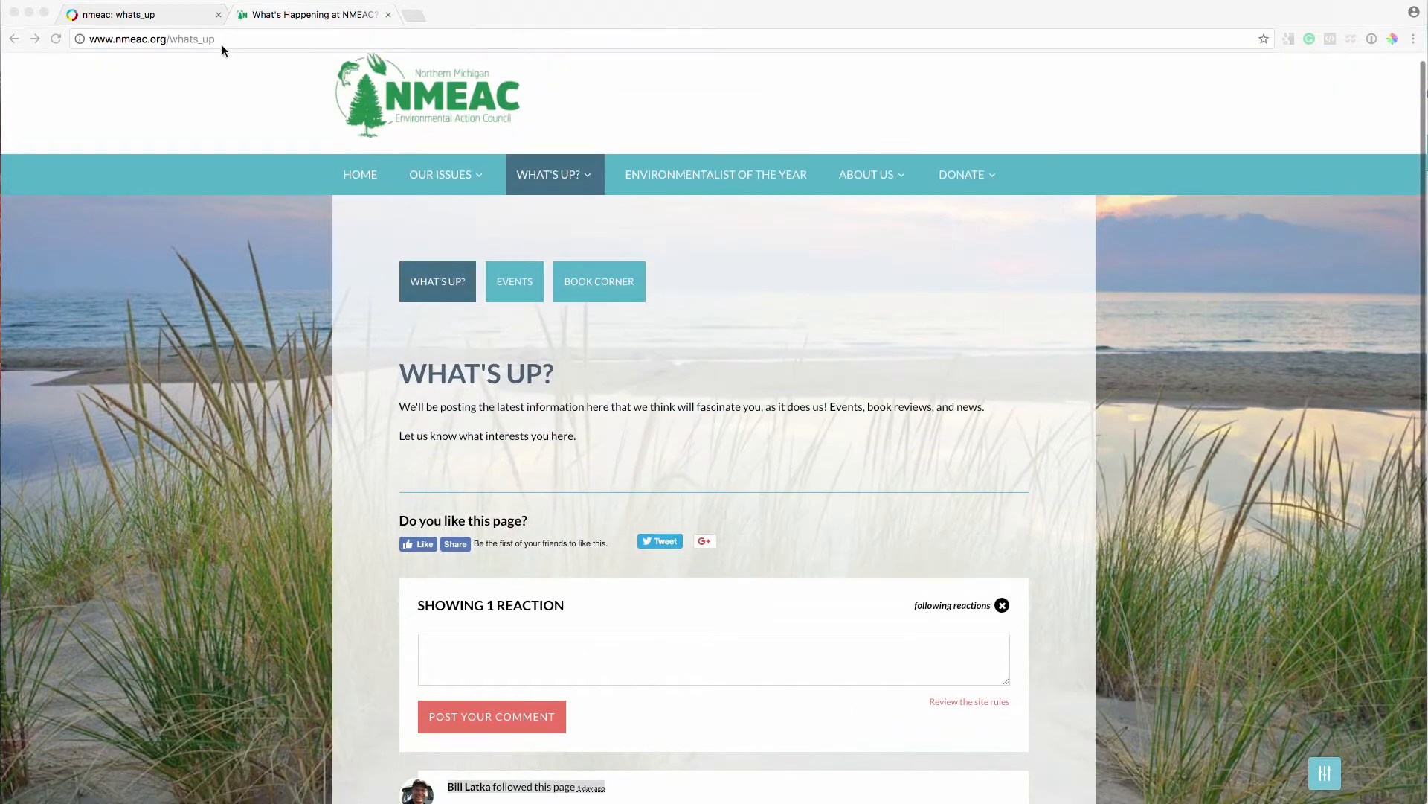
left_click(164, 17)
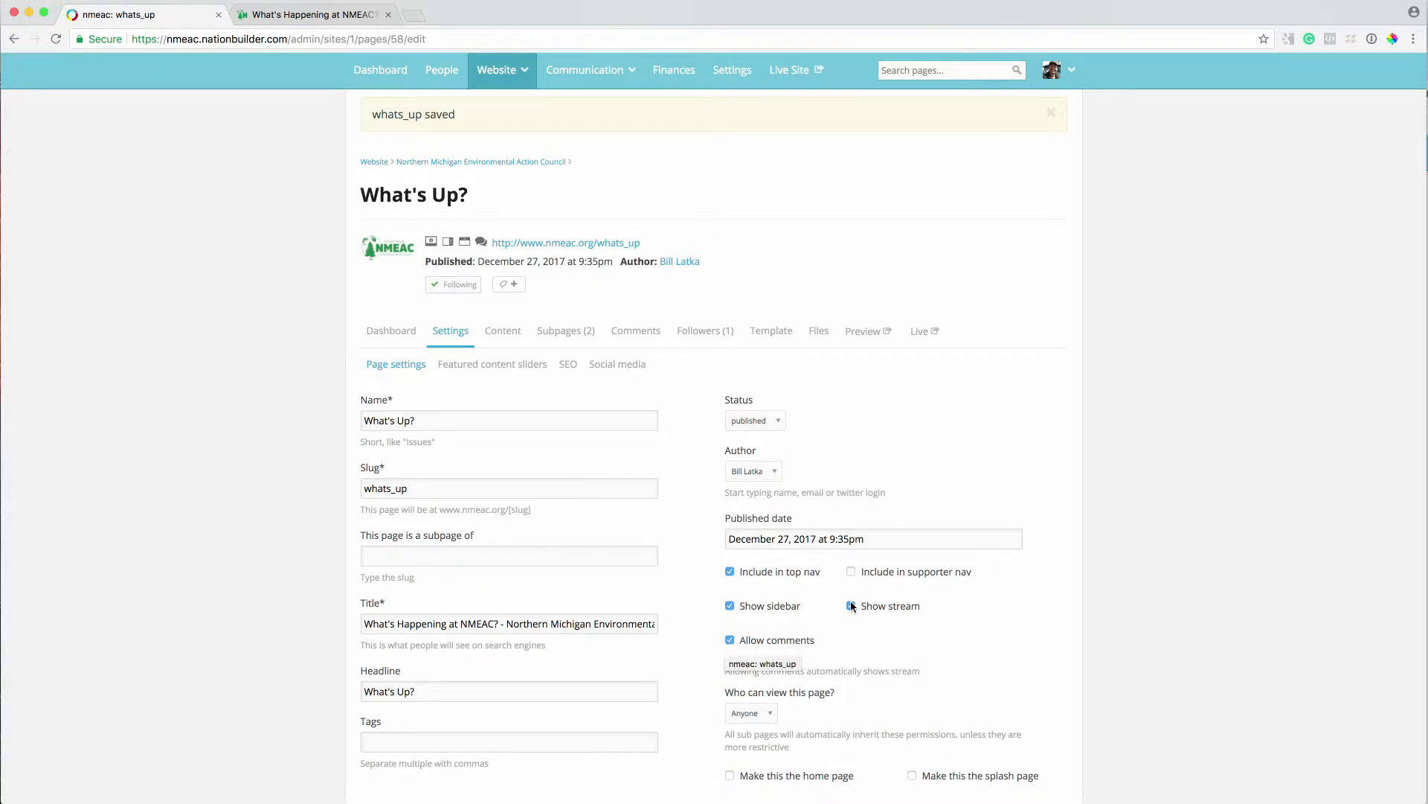
scroll(891, 607, "down", 3)
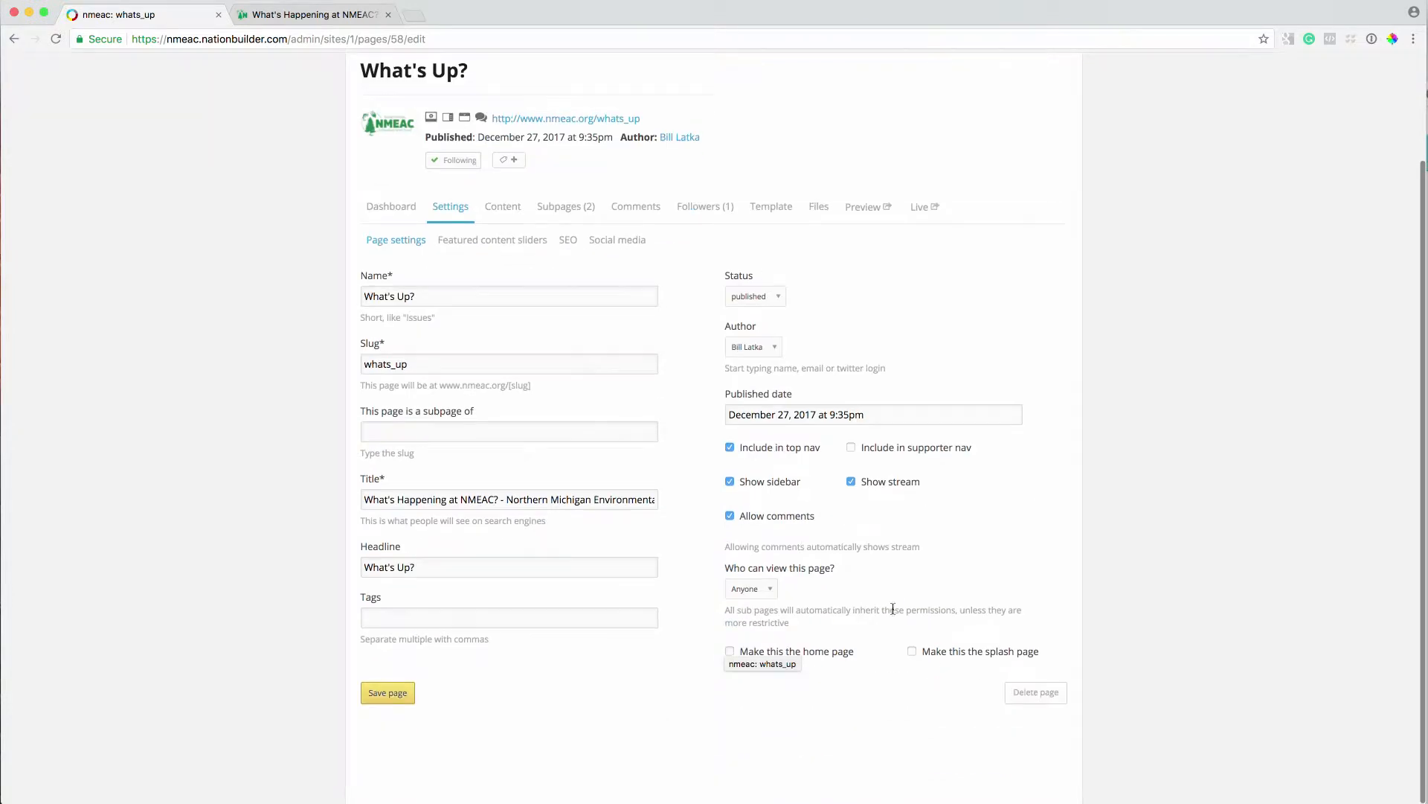
left_click(770, 590)
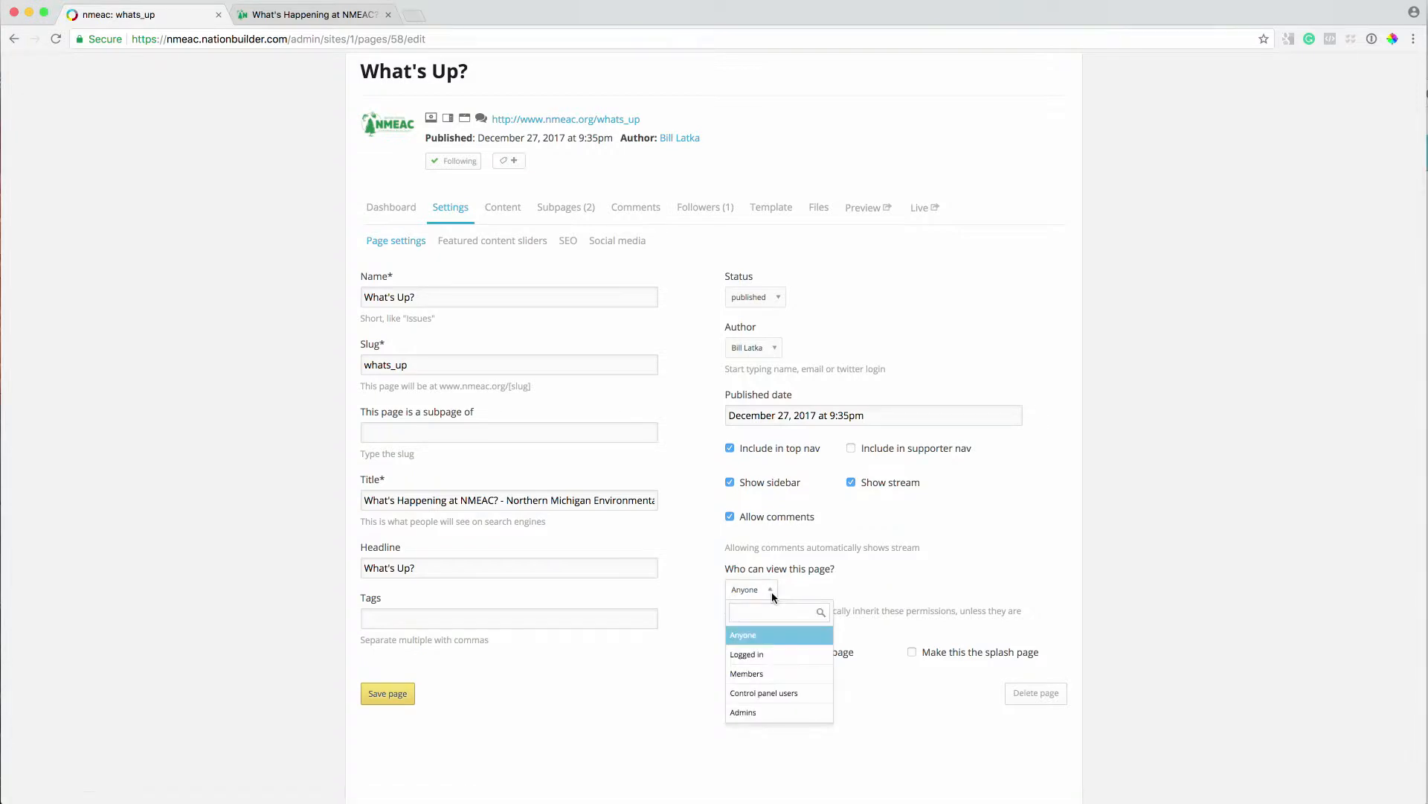
left_click(842, 587)
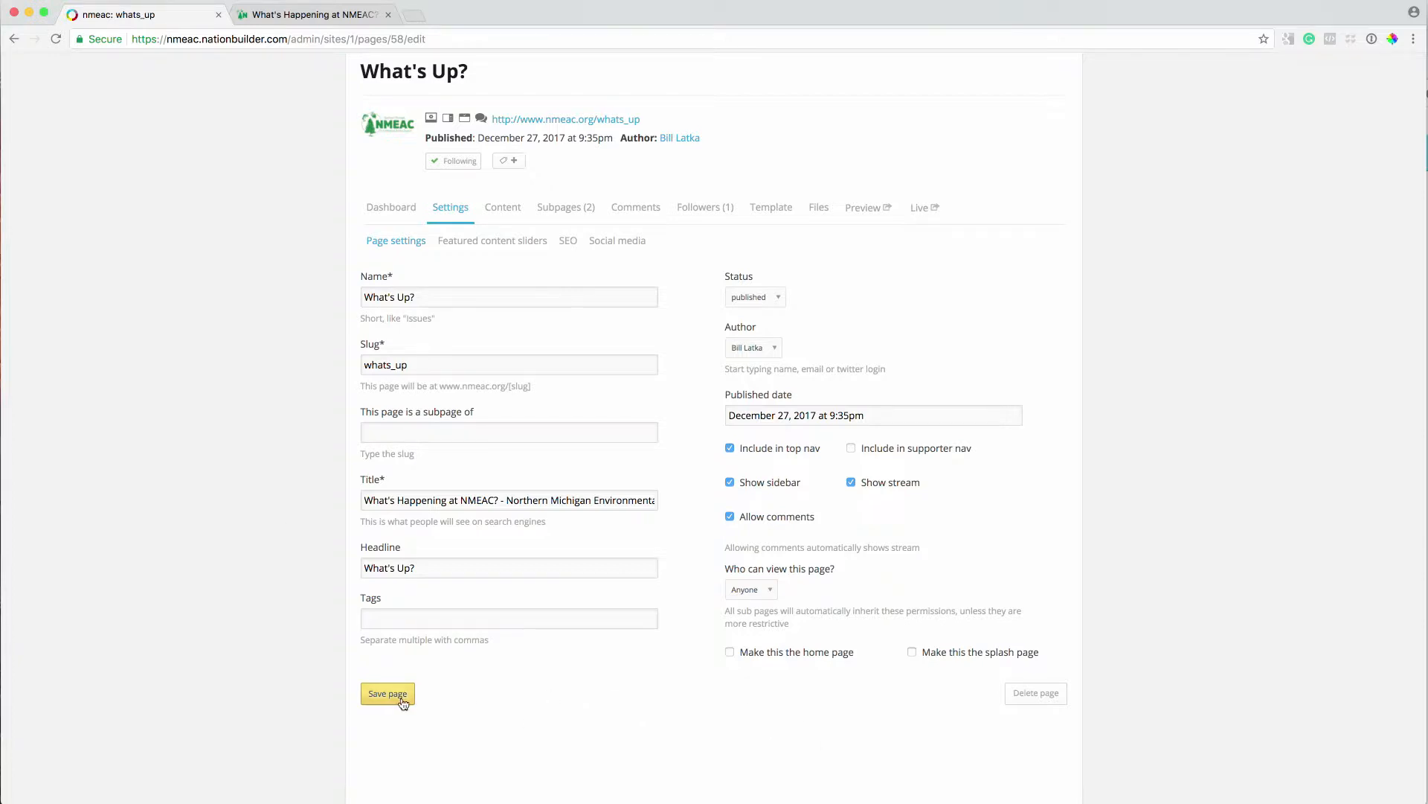
left_click(374, 698)
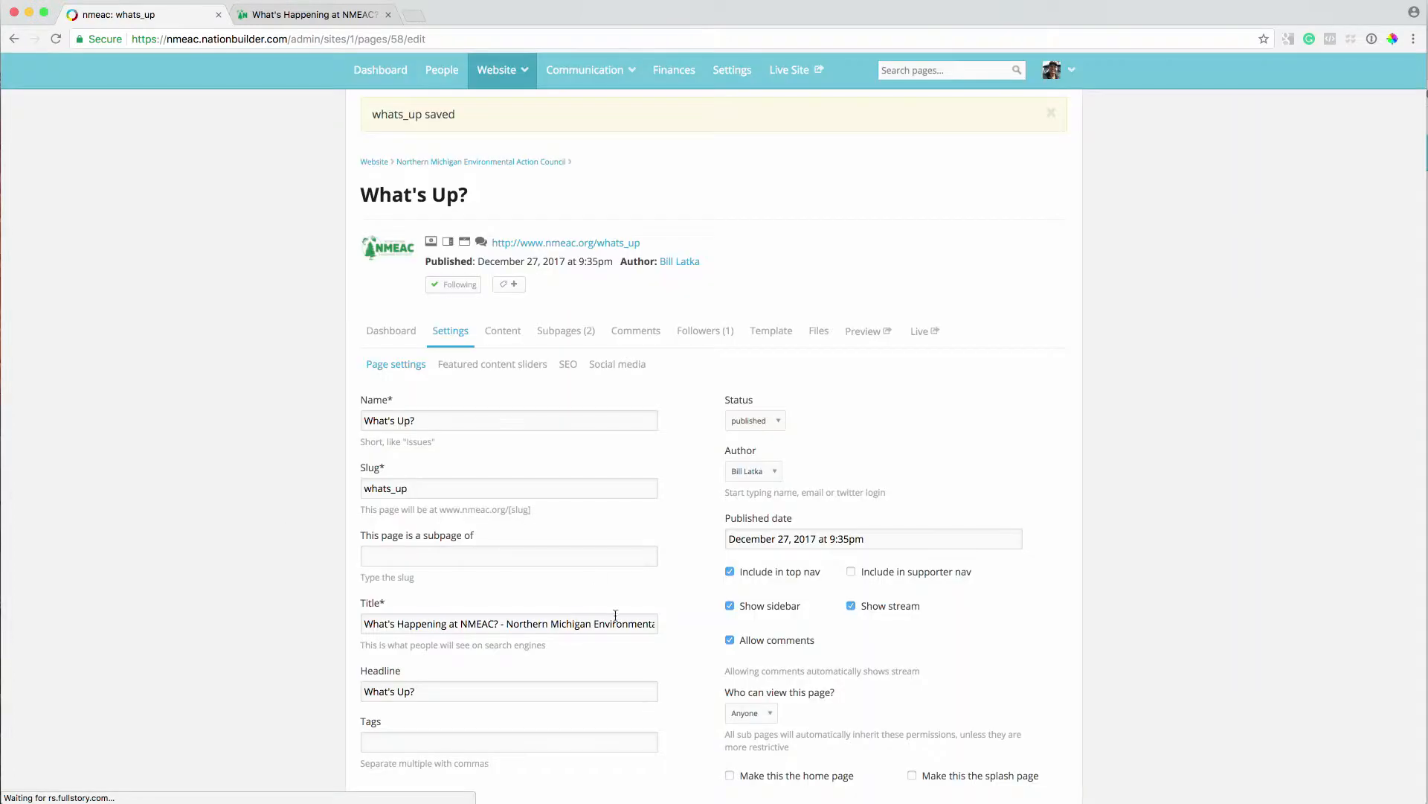
- Open the What's Up? page's content for editing and compare its text with the reloaded live page
left_click(501, 331)
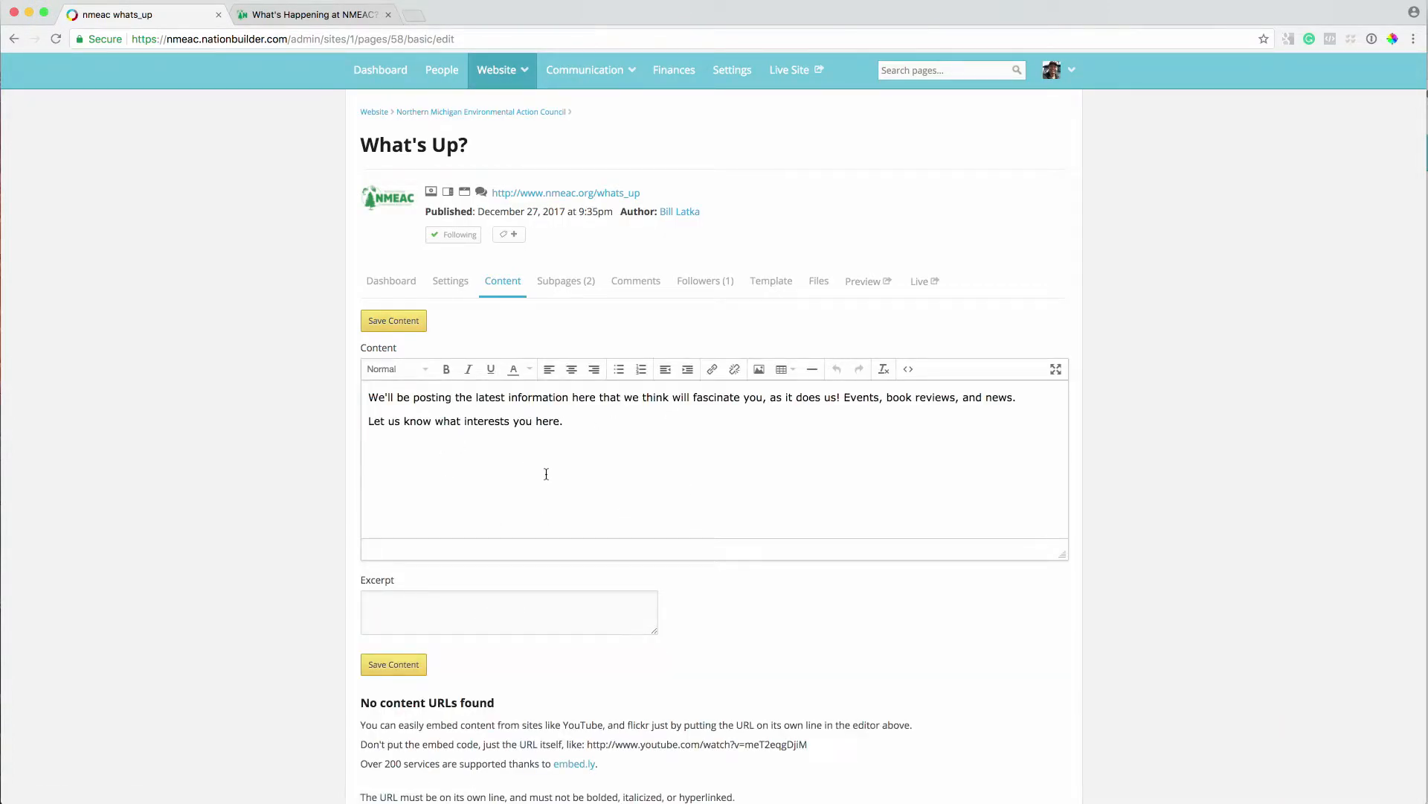
left_click(317, 15)
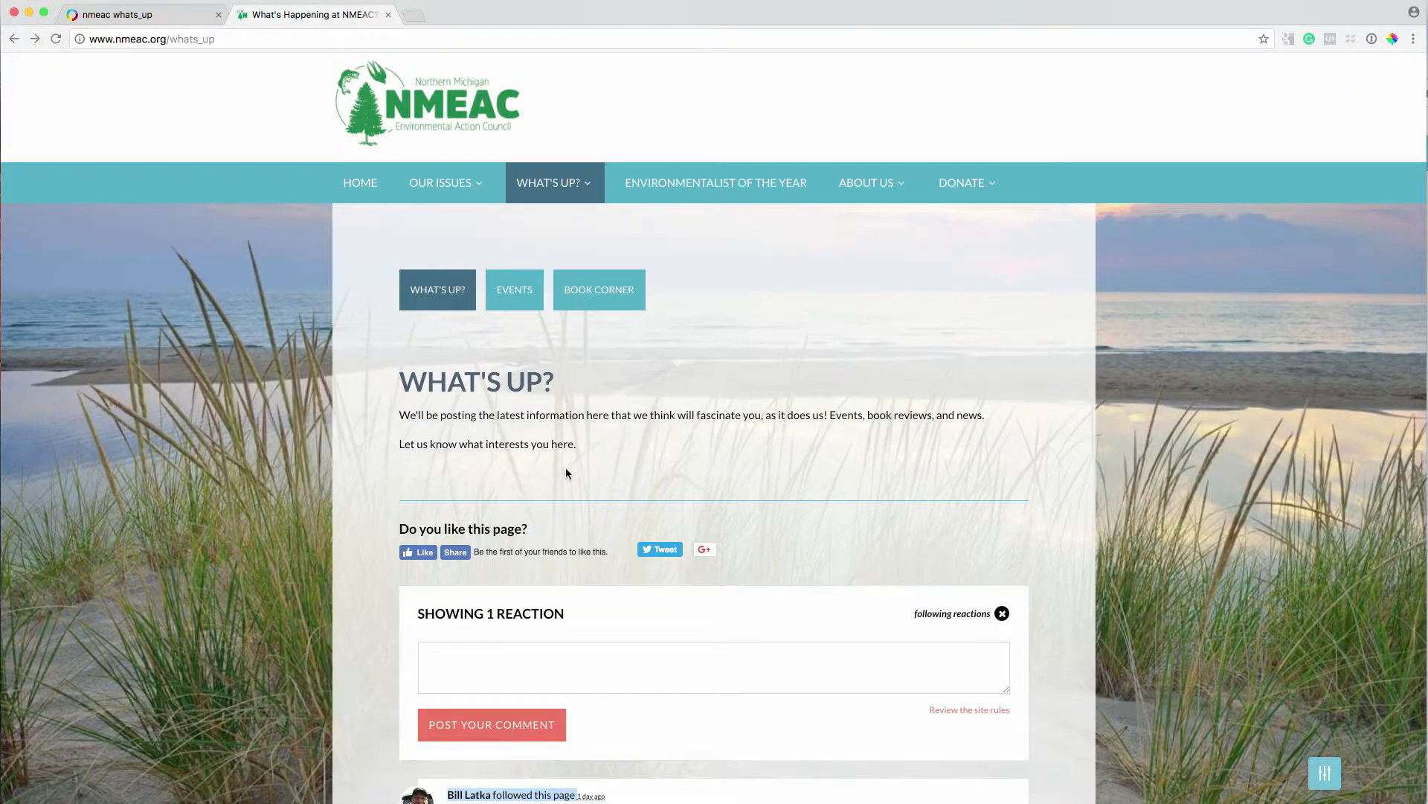
left_click(56, 39)
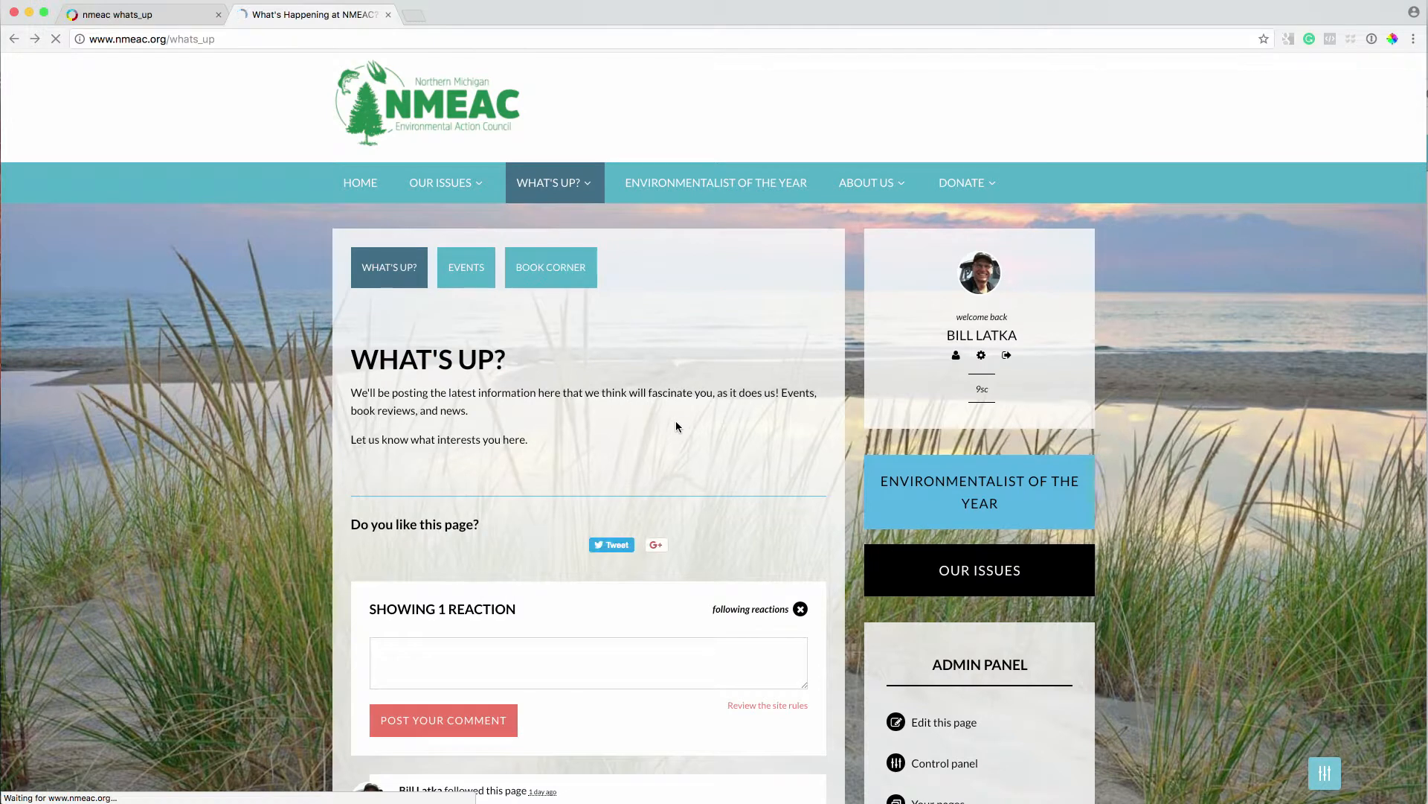
left_click_drag(545, 439, 294, 398)
left_click(147, 12)
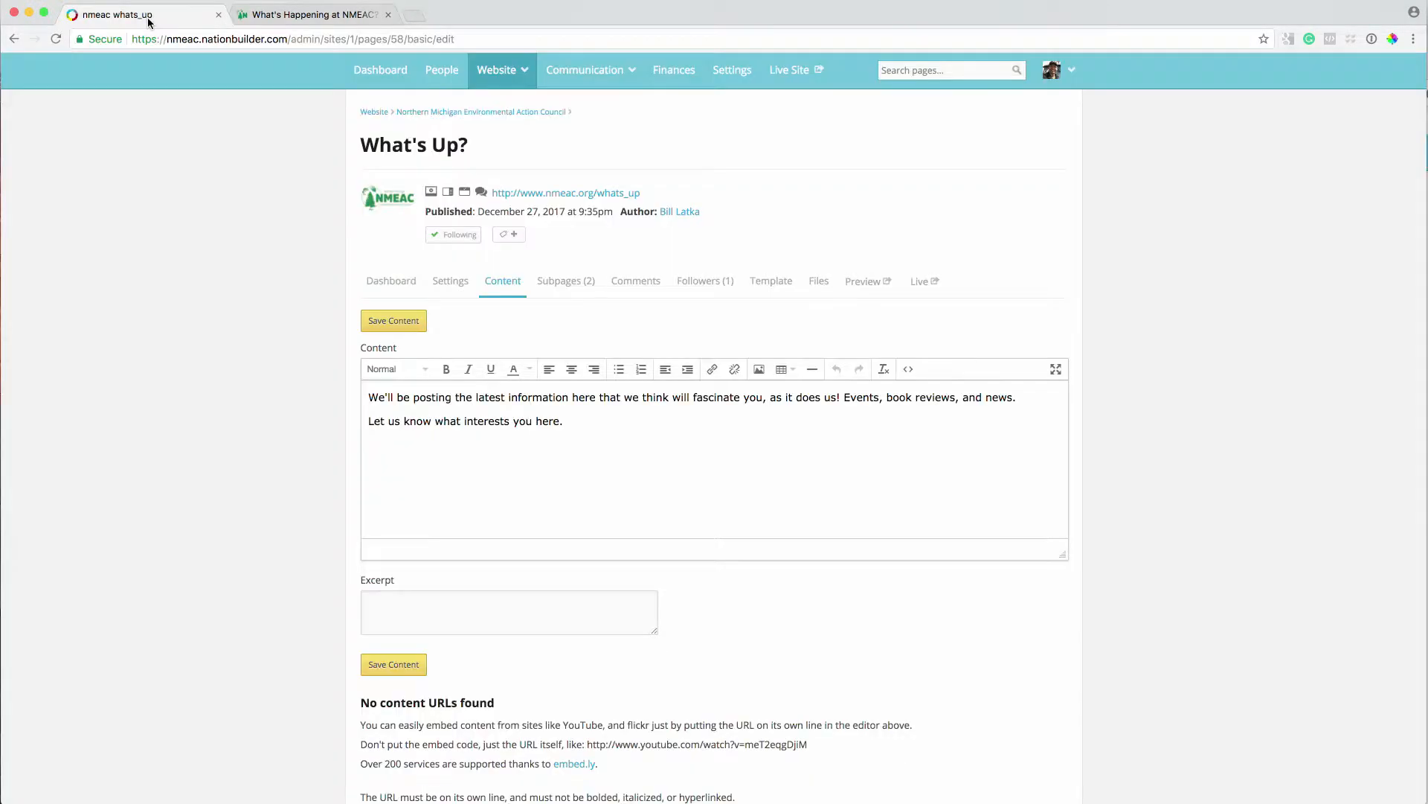
left_click_drag(585, 424, 230, 350)
- Add the line "Anything you type here." below the existing What's Up? text and save the content
left_click(541, 476)
type("Anything you type here.")
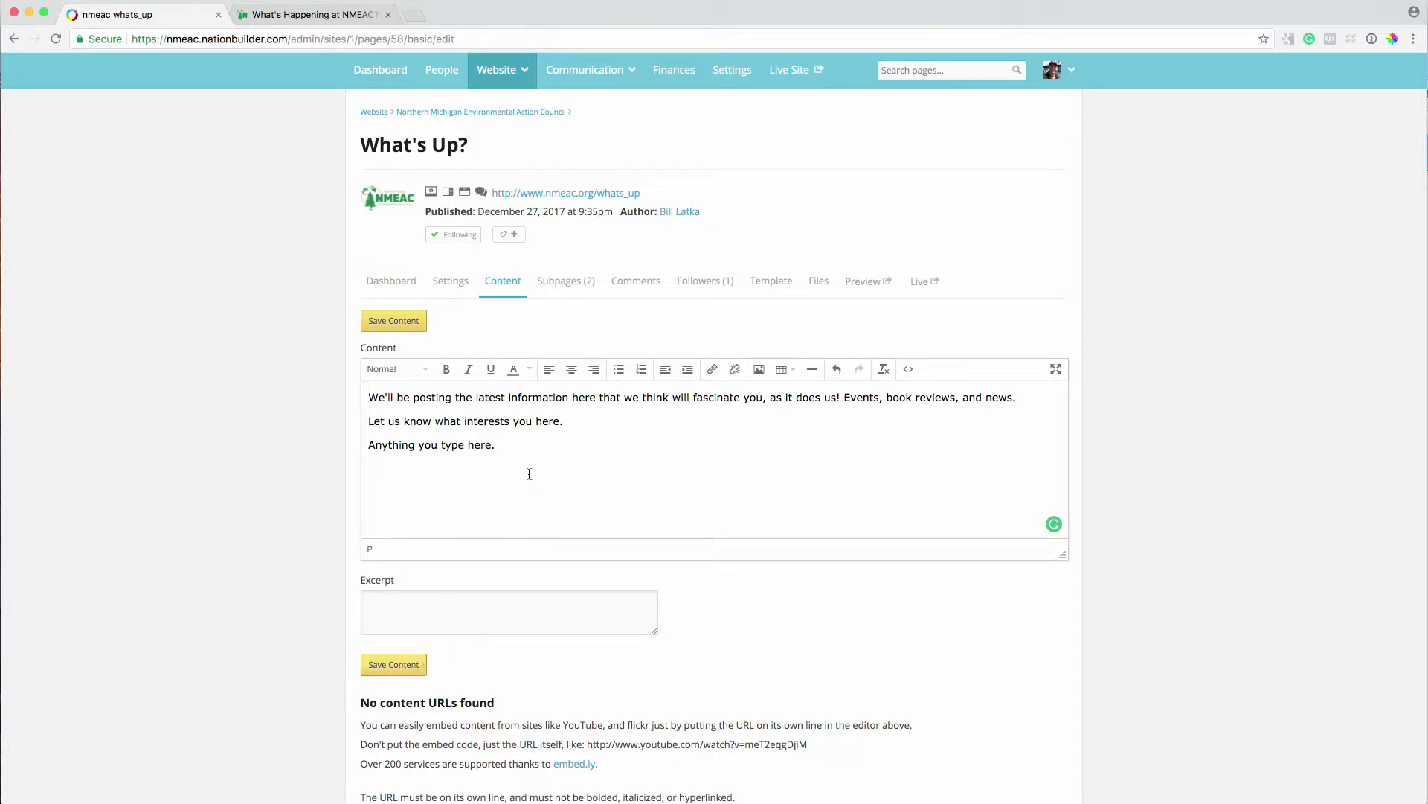
left_click(399, 667)
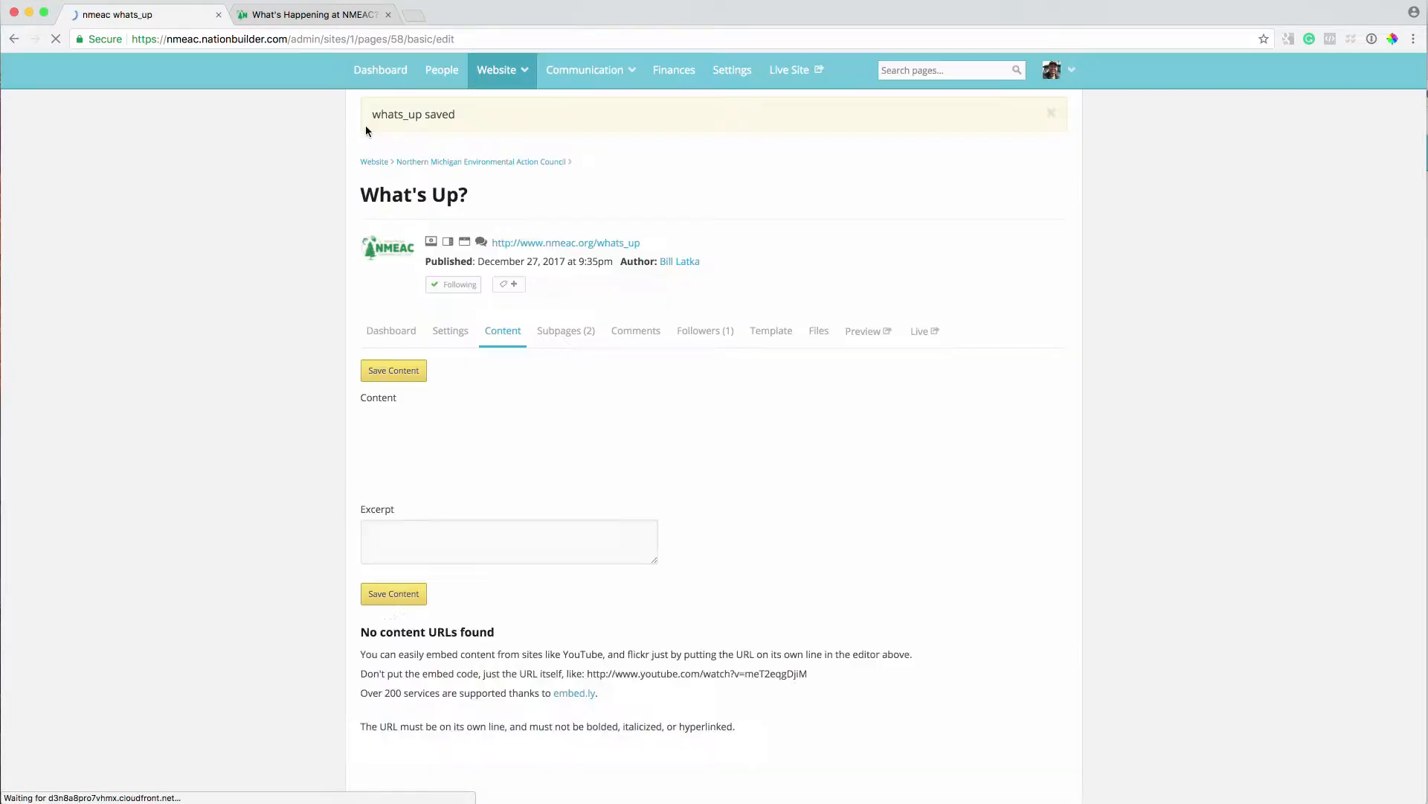
- Reload the live What's Up? page and check its body text for the added line
left_click(310, 15)
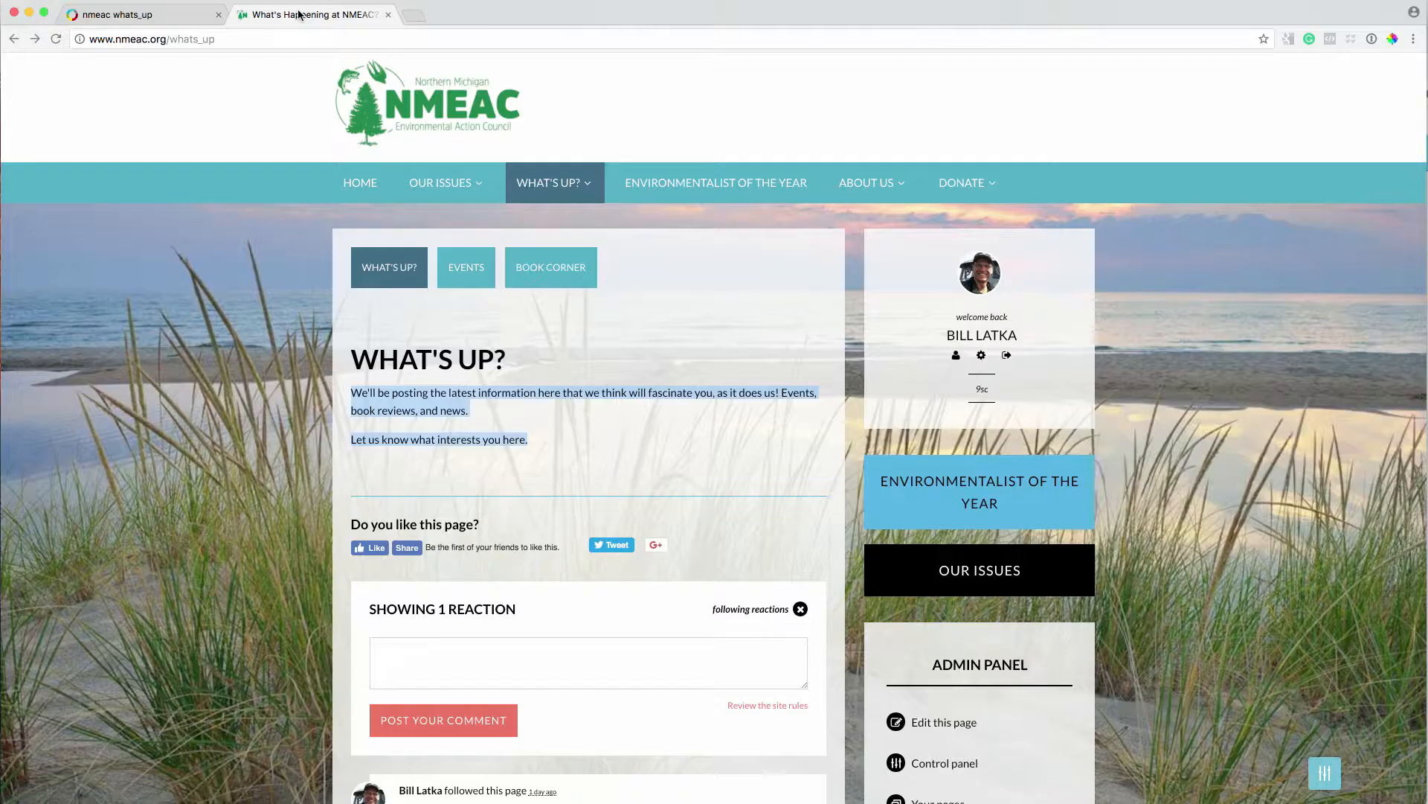
left_click(55, 39)
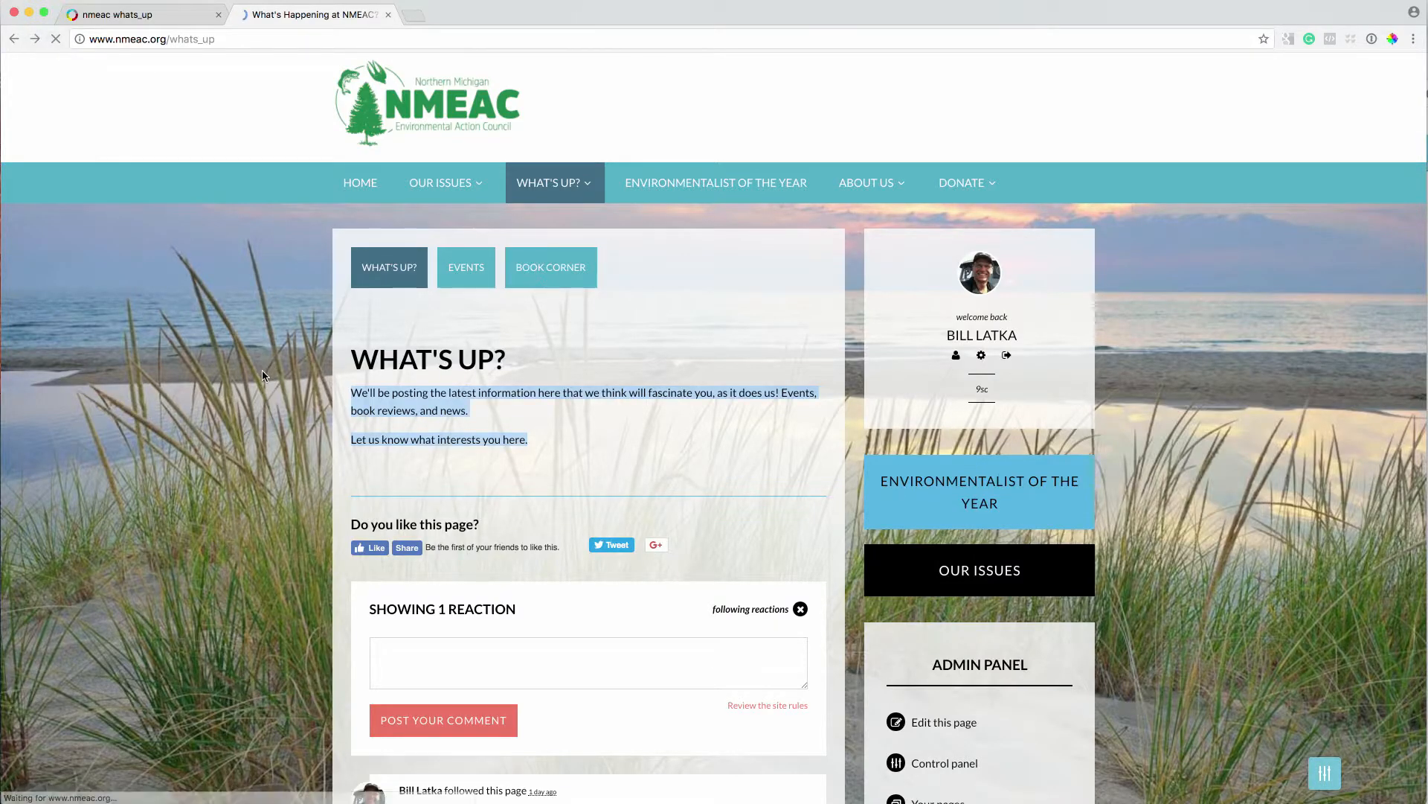
left_click_drag(489, 478, 299, 469)
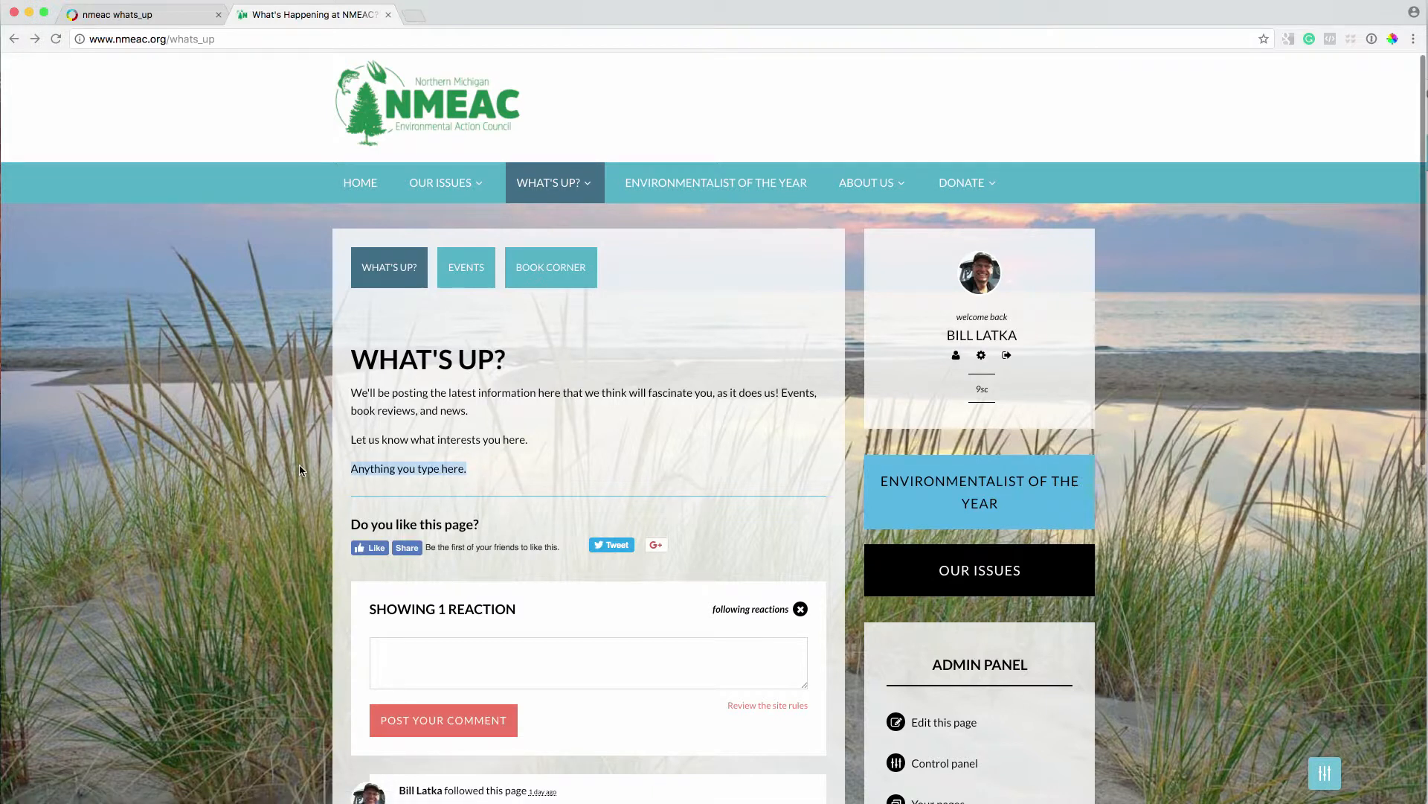
- Delete the line "Anything you type here." from the What's Up? page's content
left_click(154, 21)
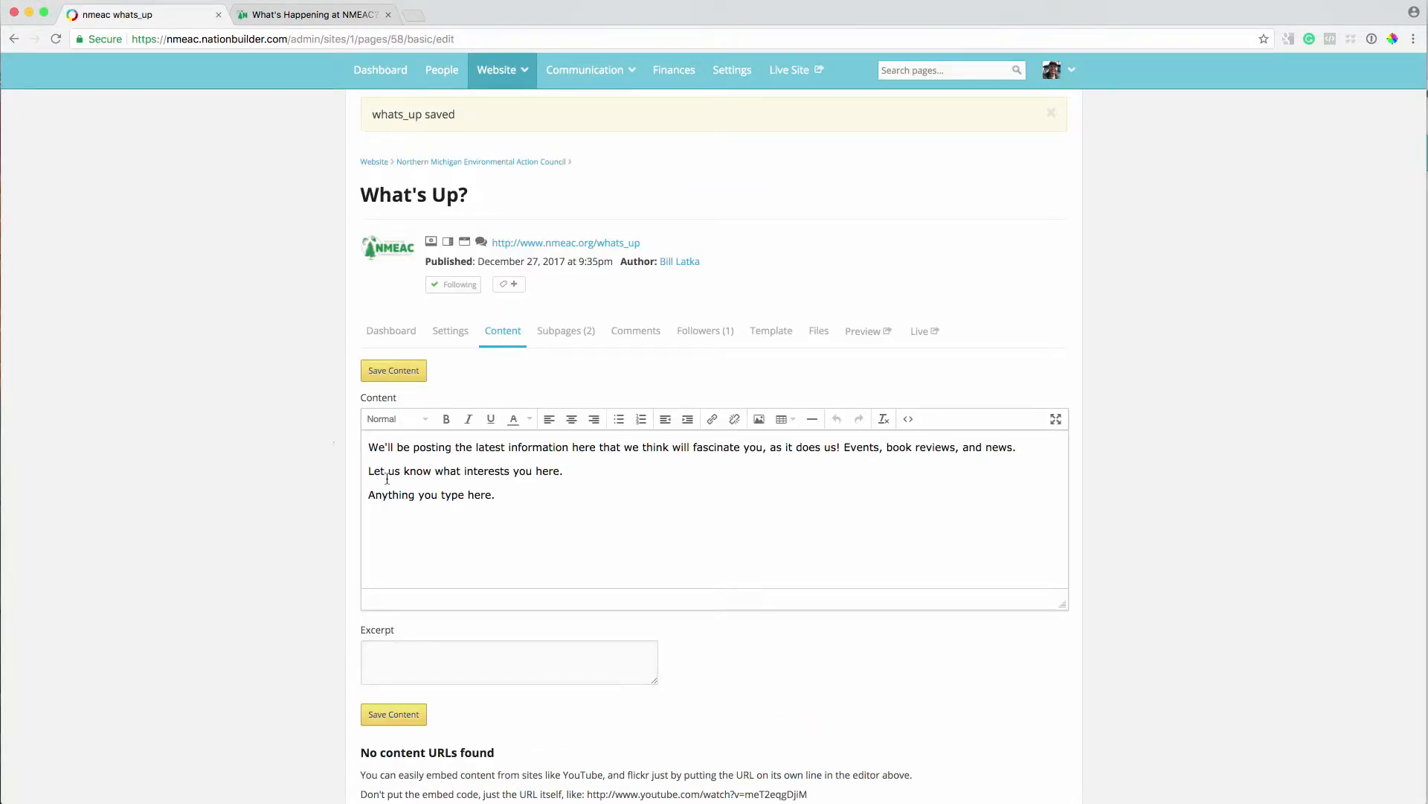
left_click_drag(491, 494, 294, 489)
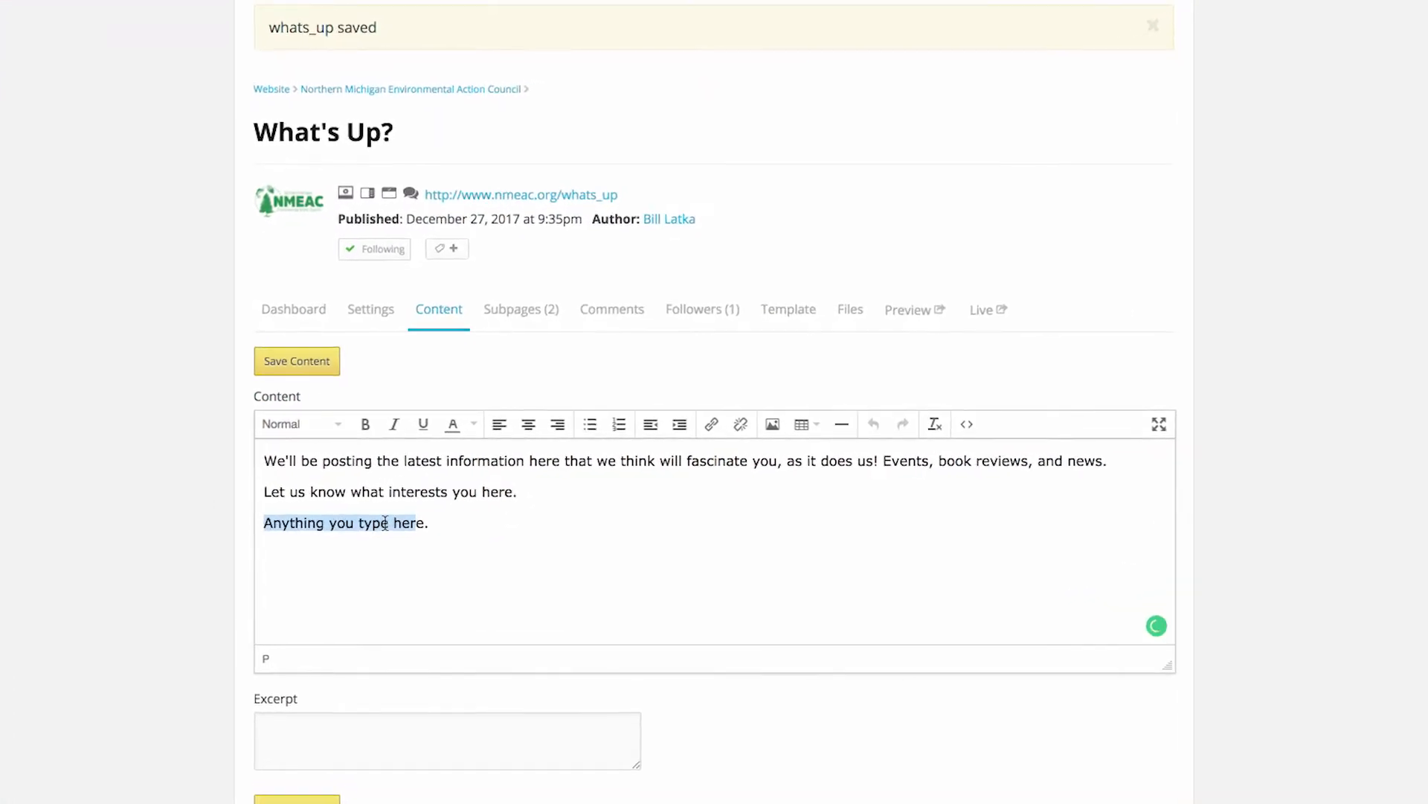
left_click_drag(387, 523, 447, 524)
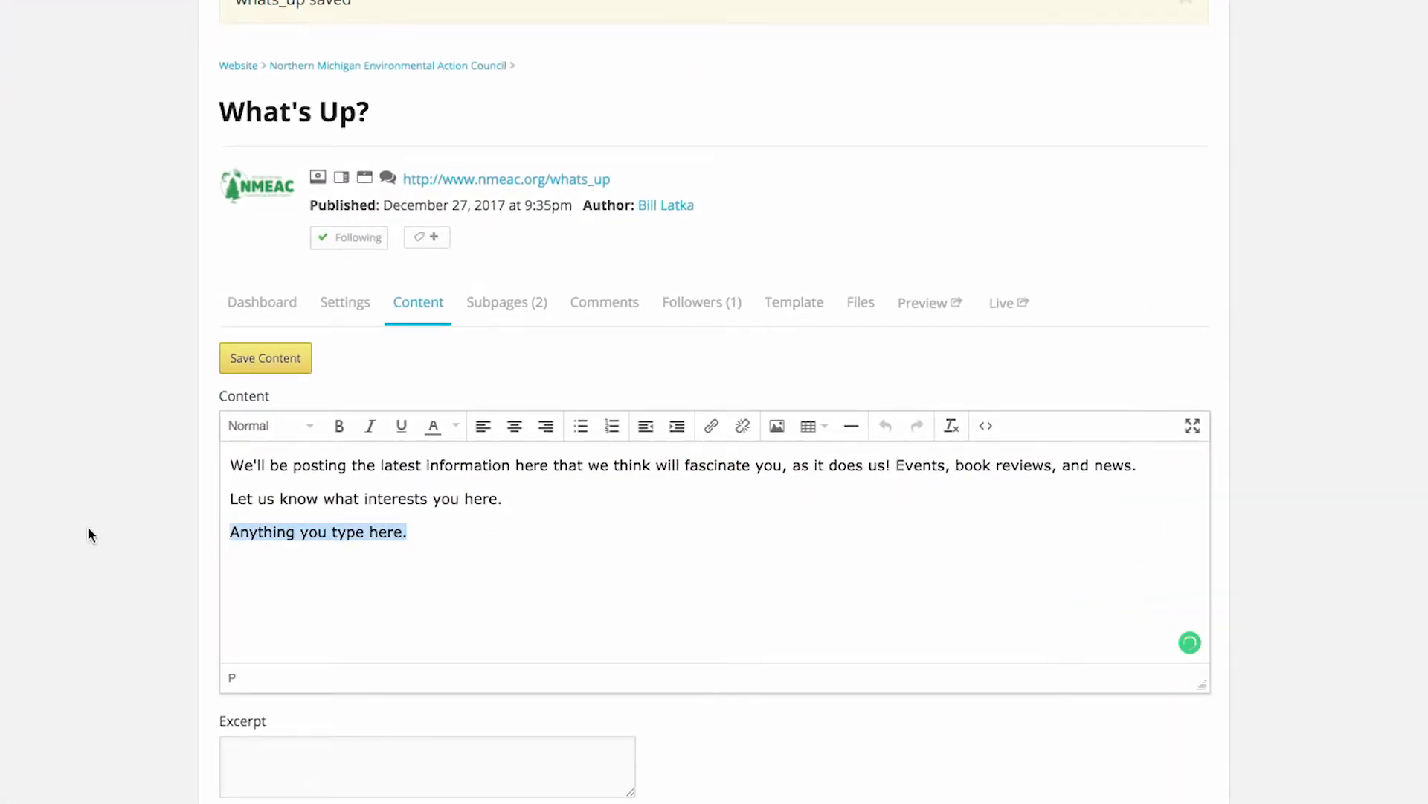
key("BackSpace")
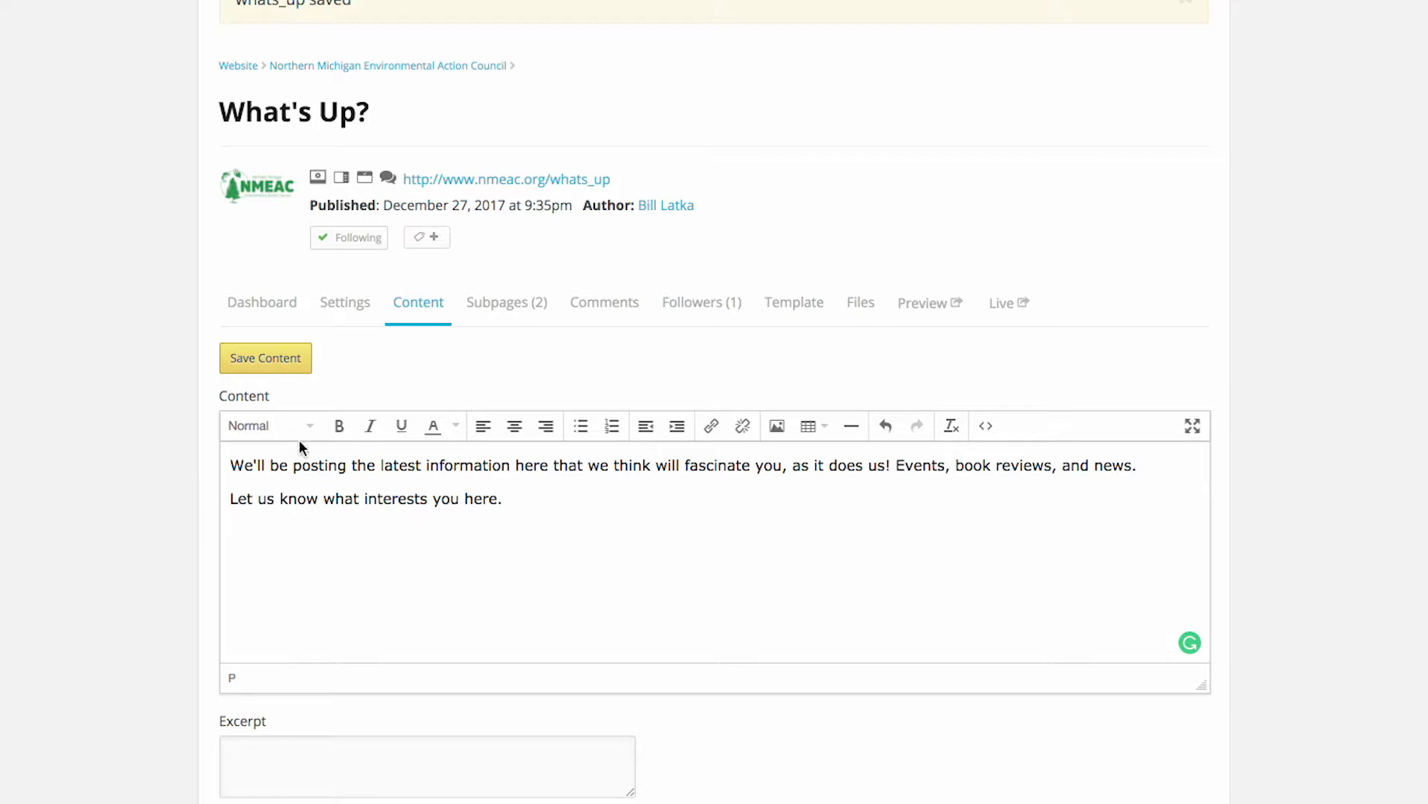
- Examine the paragraph styles available for "Let us know what interests you here." and the block quote on the live home page
left_click_drag(503, 500, 118, 488)
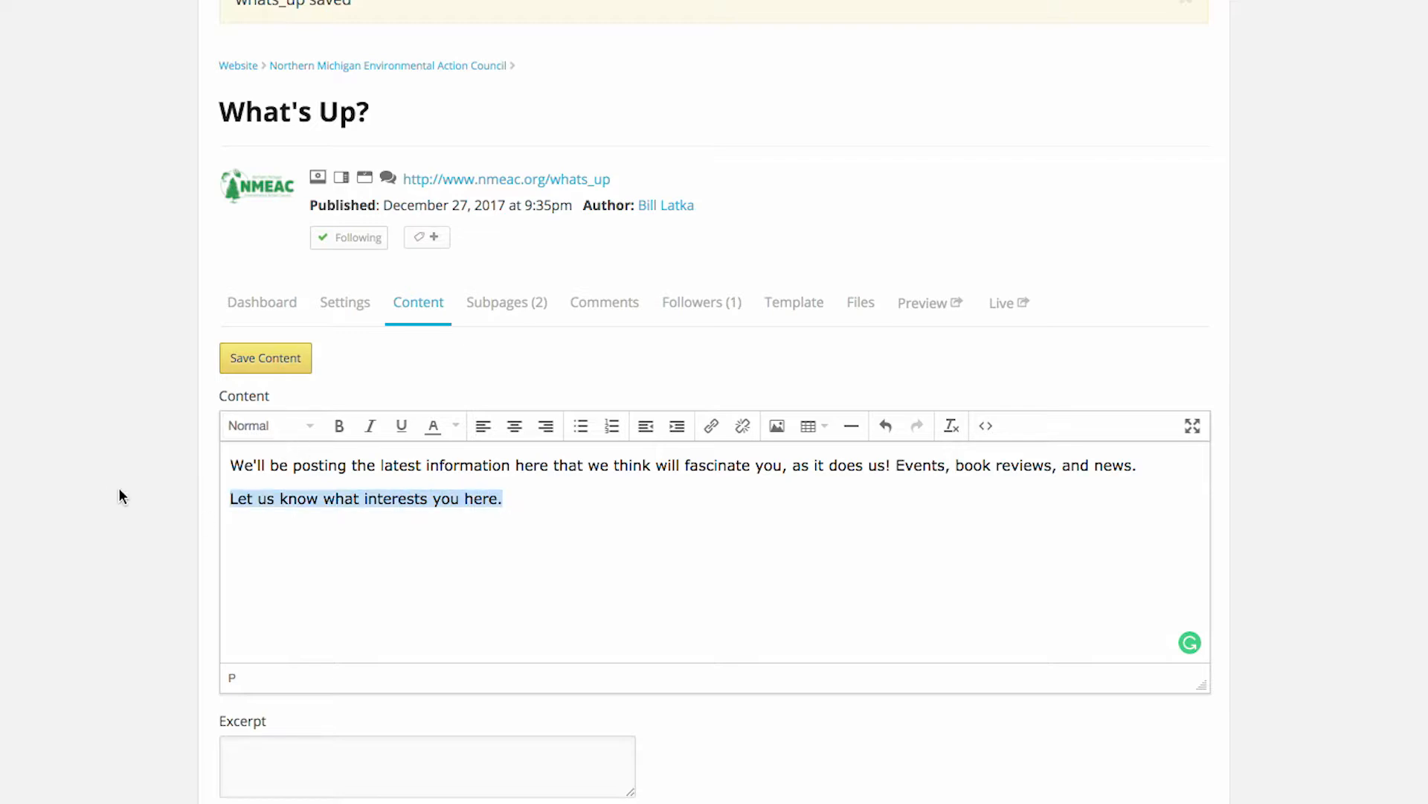
left_click(513, 499)
left_click_drag(513, 498, 162, 484)
left_click(310, 429)
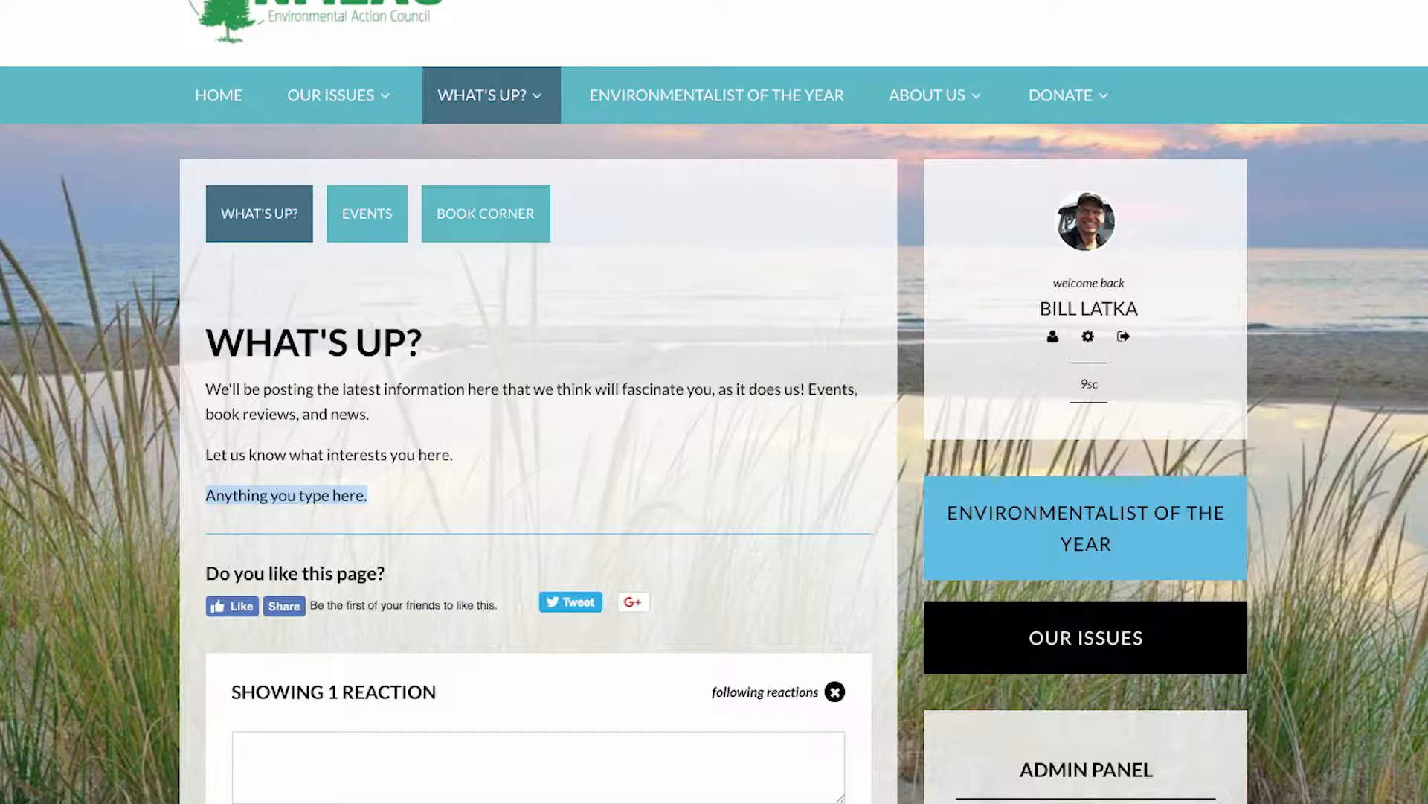
mouse_move(399, 157)
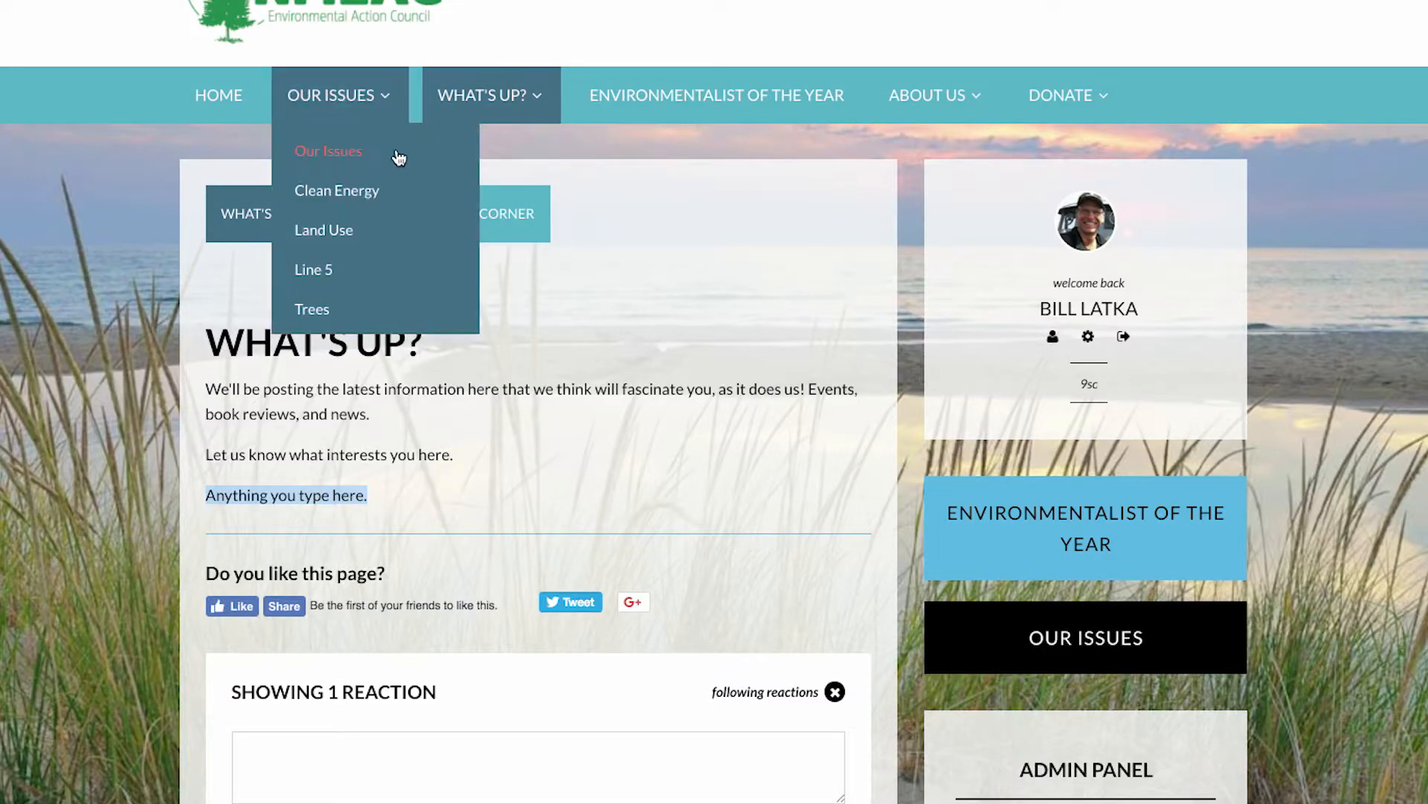
left_click(224, 115)
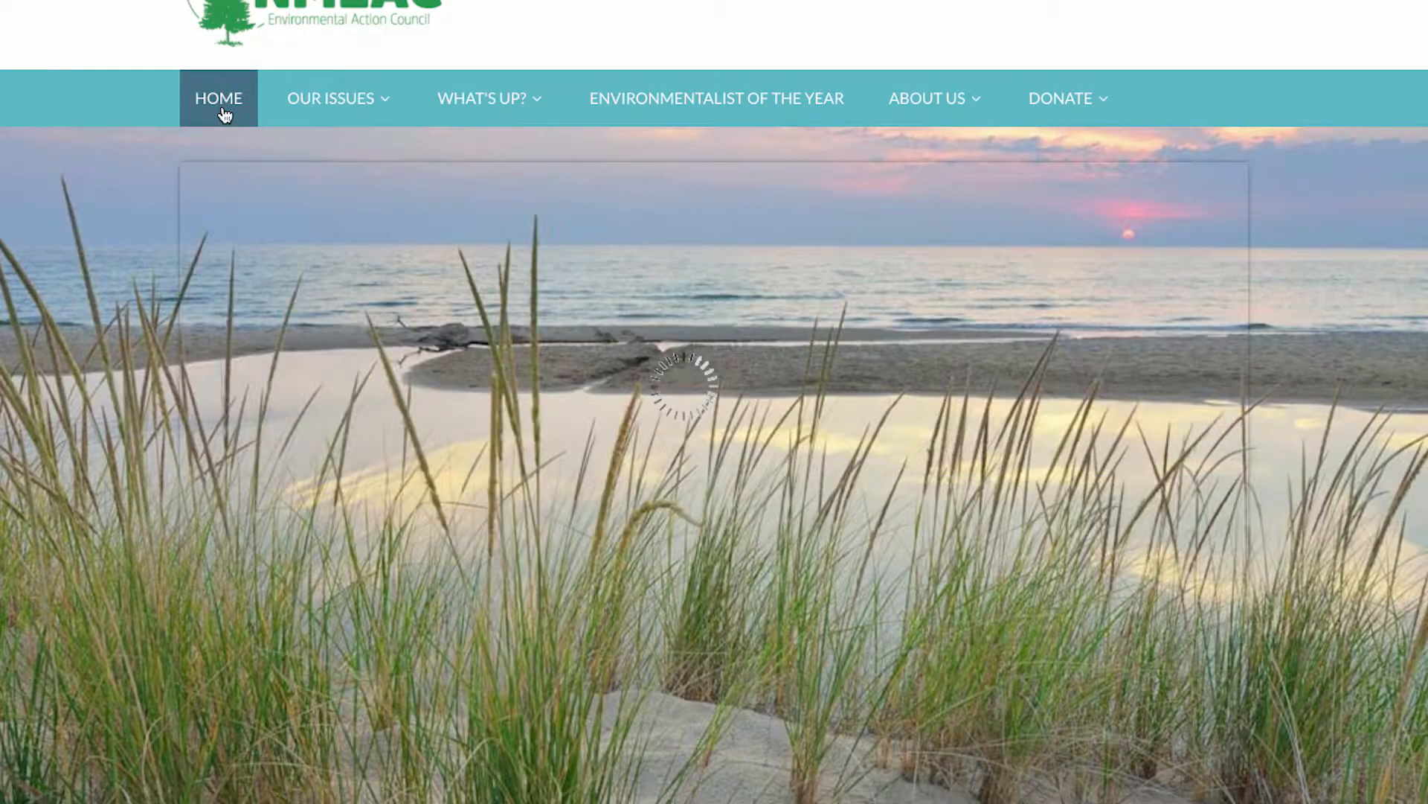
scroll(25, 505, "down", 4)
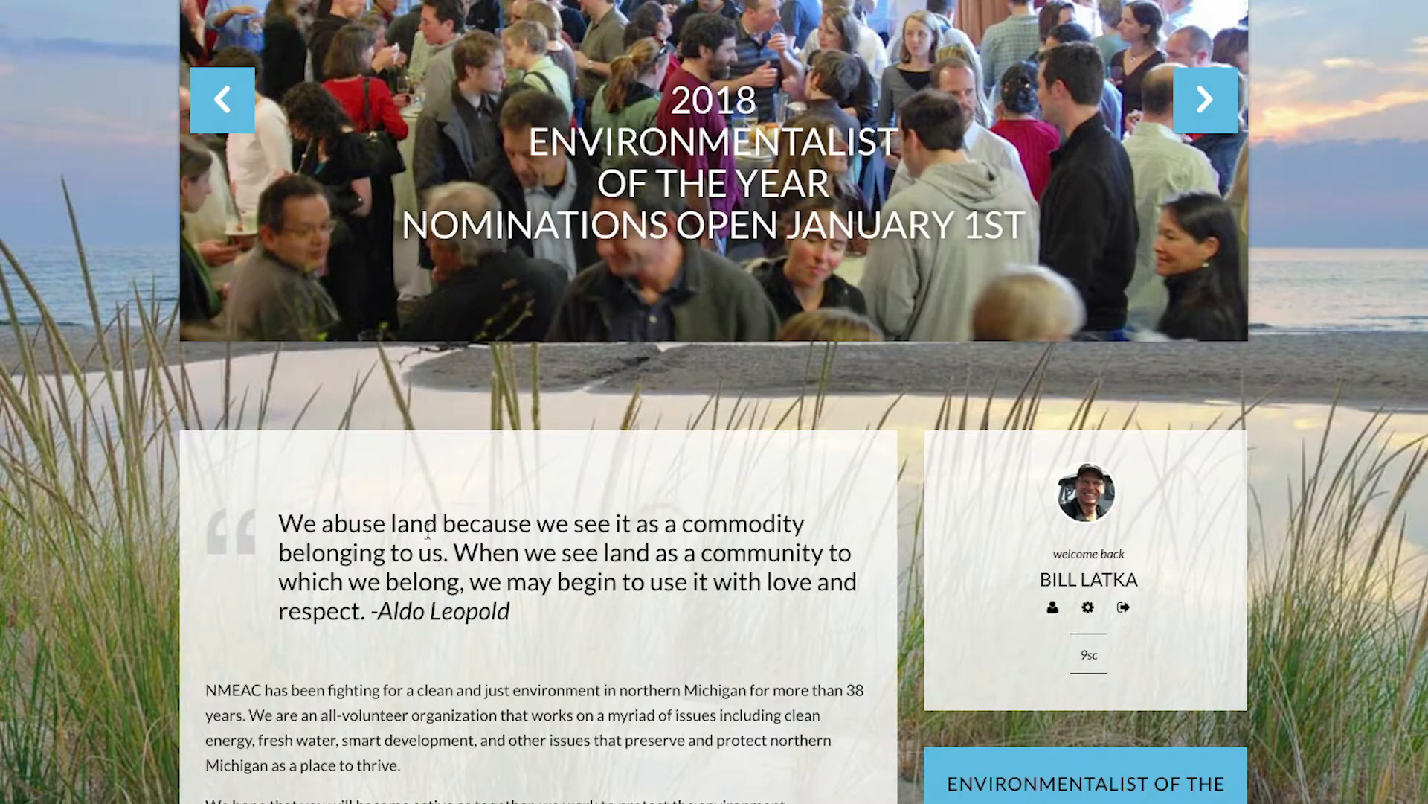
left_click_drag(527, 631, 240, 543)
left_click(240, 543)
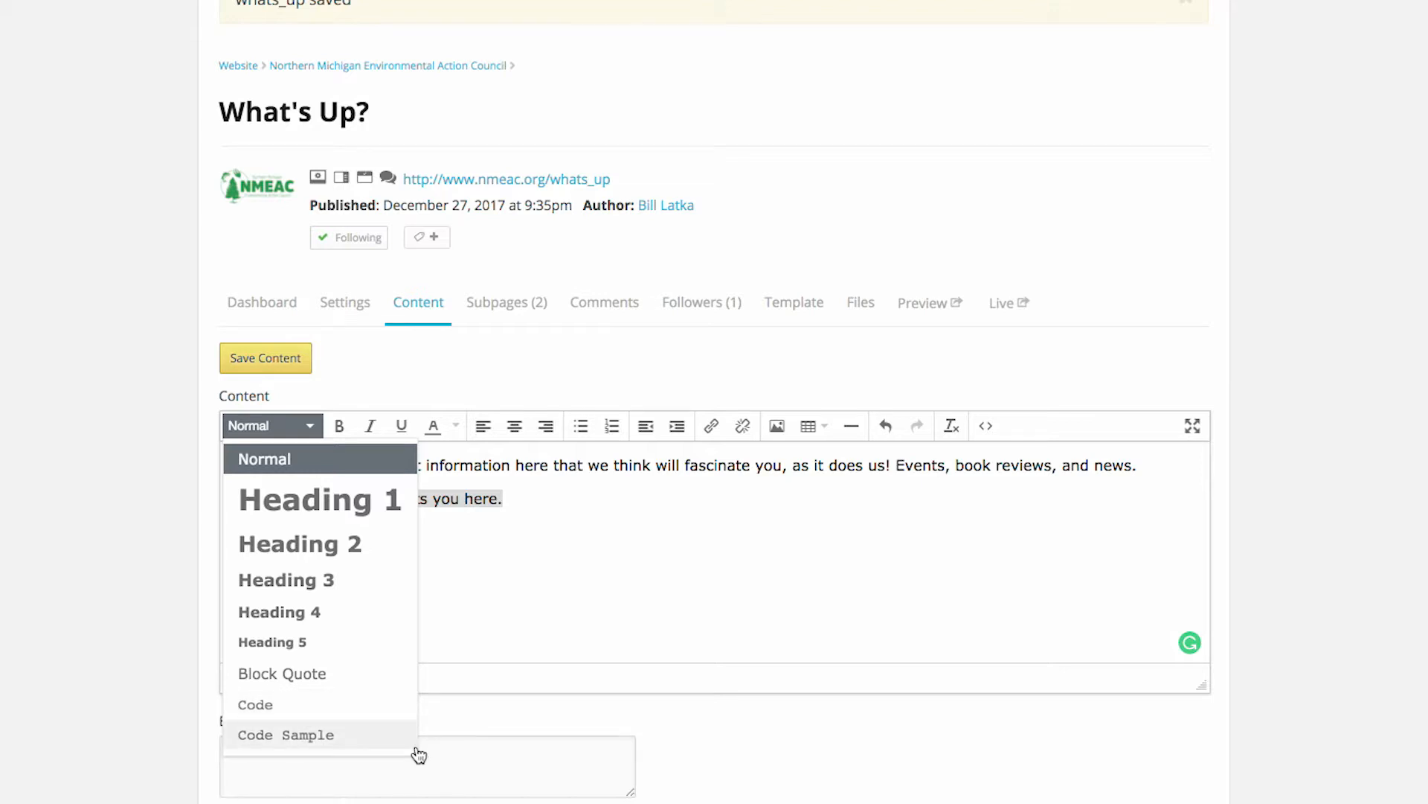
left_click(526, 599)
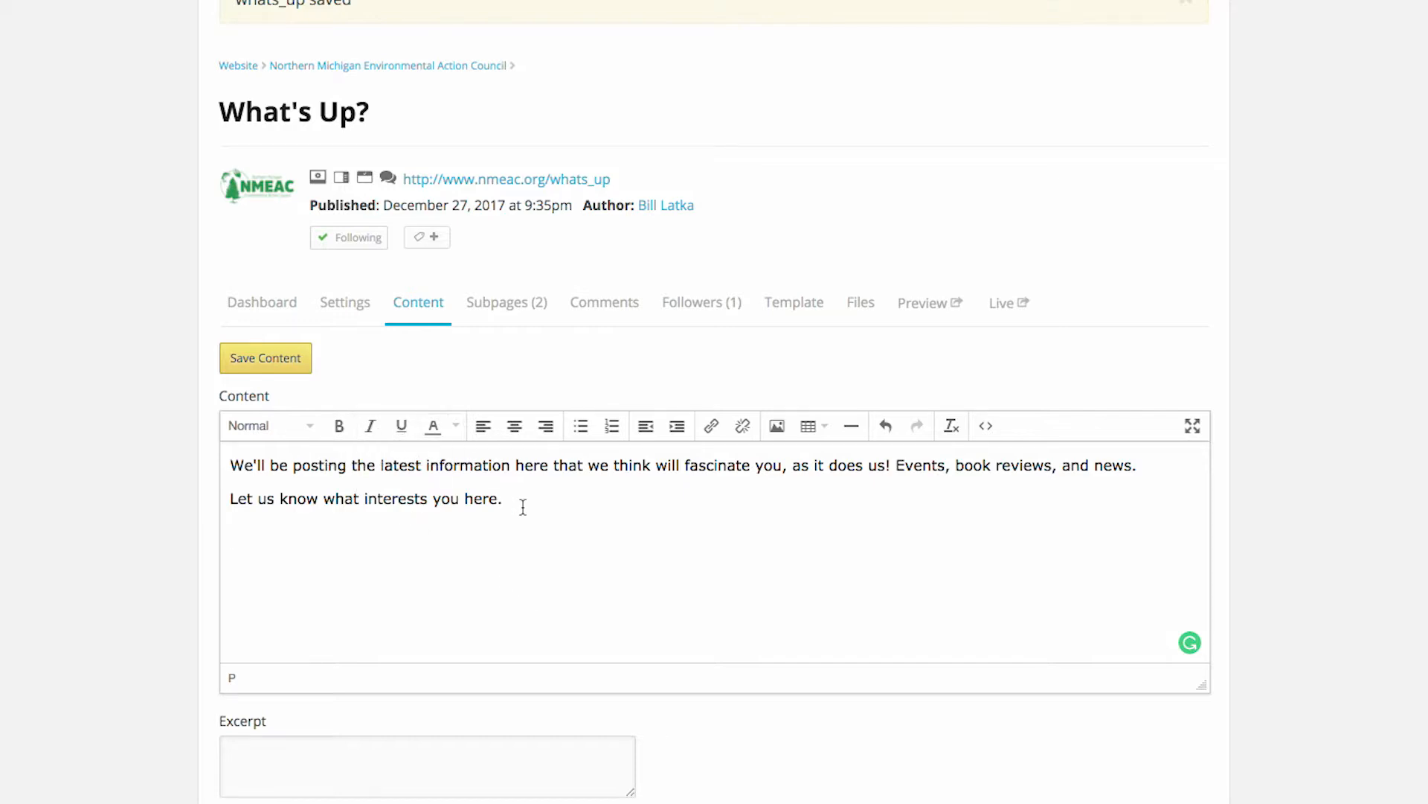
- Try centre and right alignment on "Let us know what interests you here." and return the line to left alignment
left_click_drag(508, 497, 82, 482)
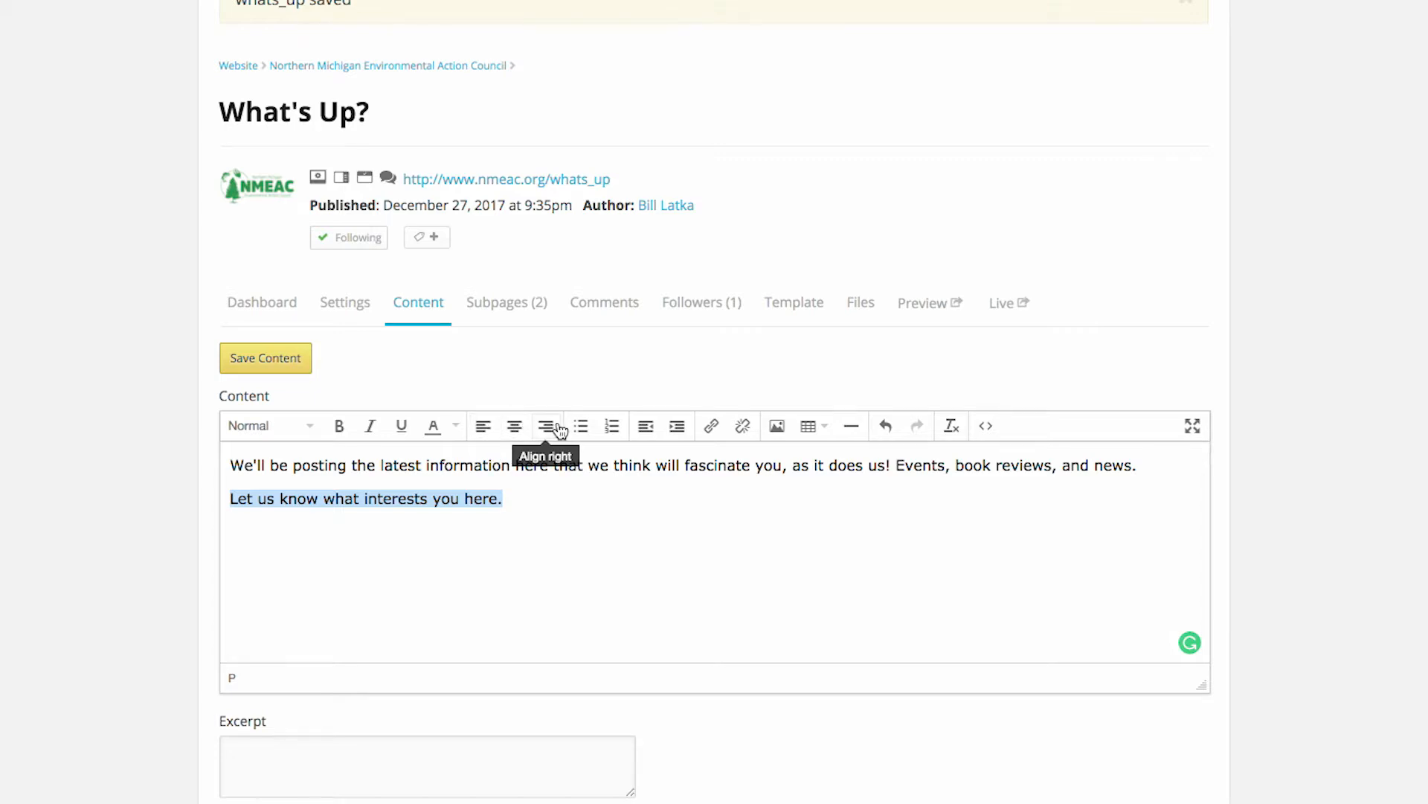
left_click(512, 427)
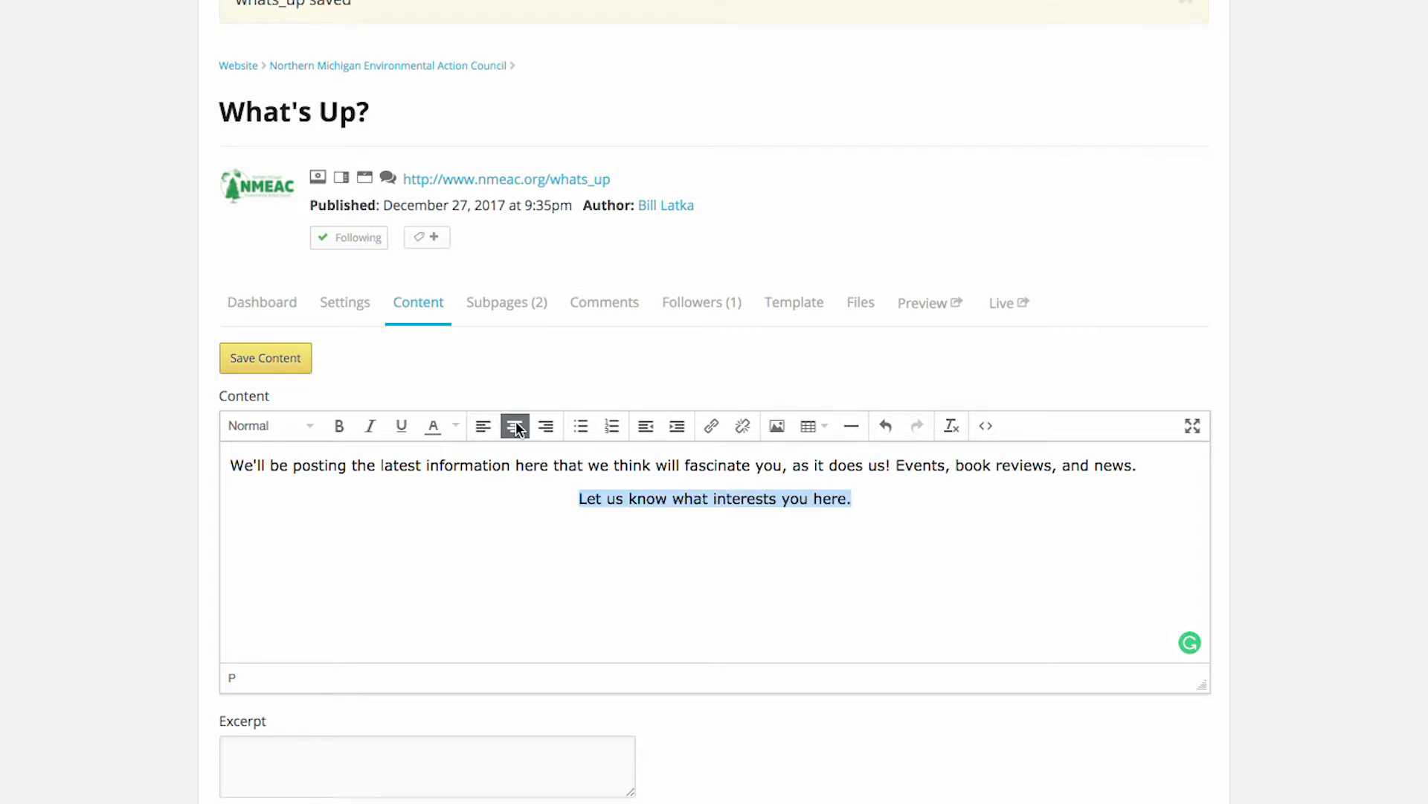
left_click(546, 427)
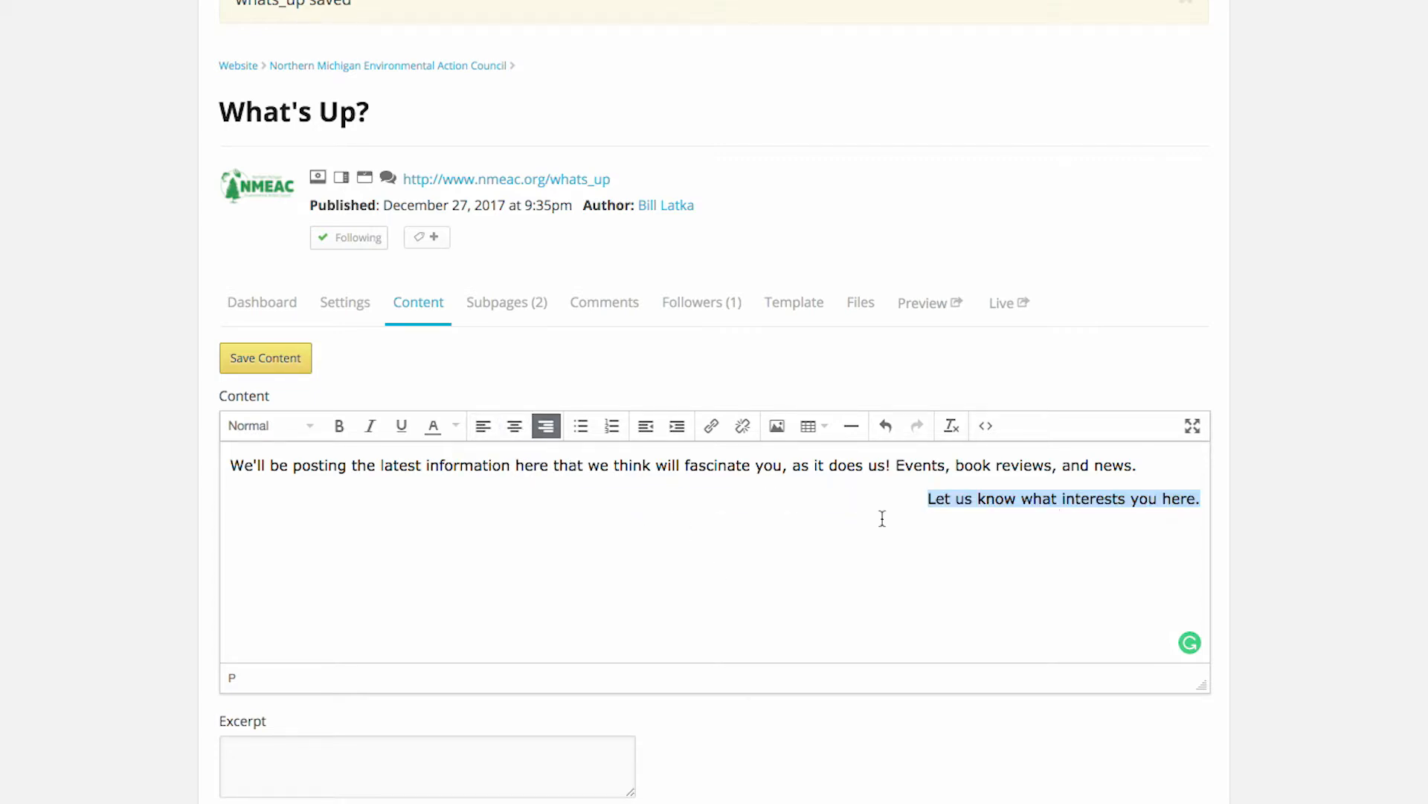
left_click(483, 427)
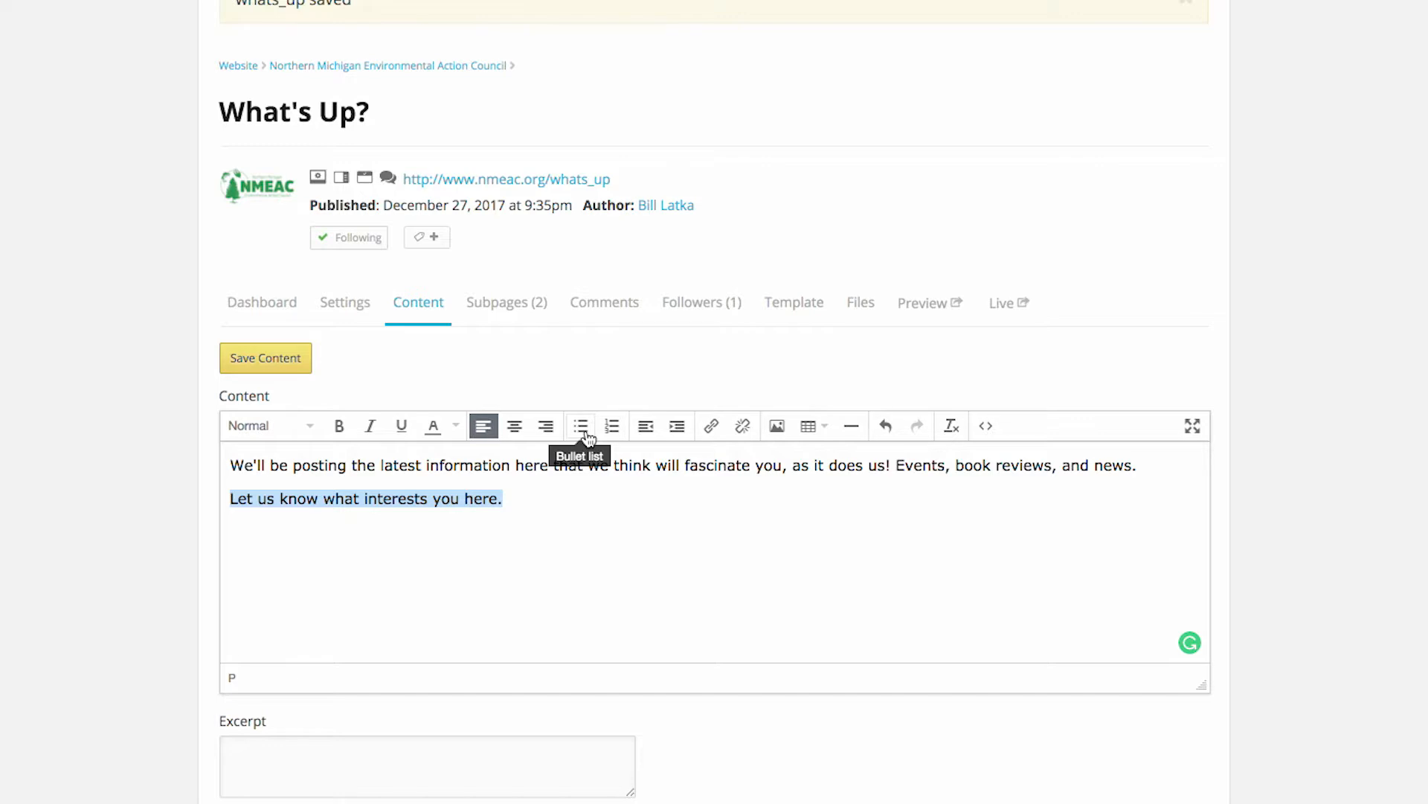
- Add the separate lines One, Two and Three beneath the existing text, leaving a blank line above them
left_click(535, 498)
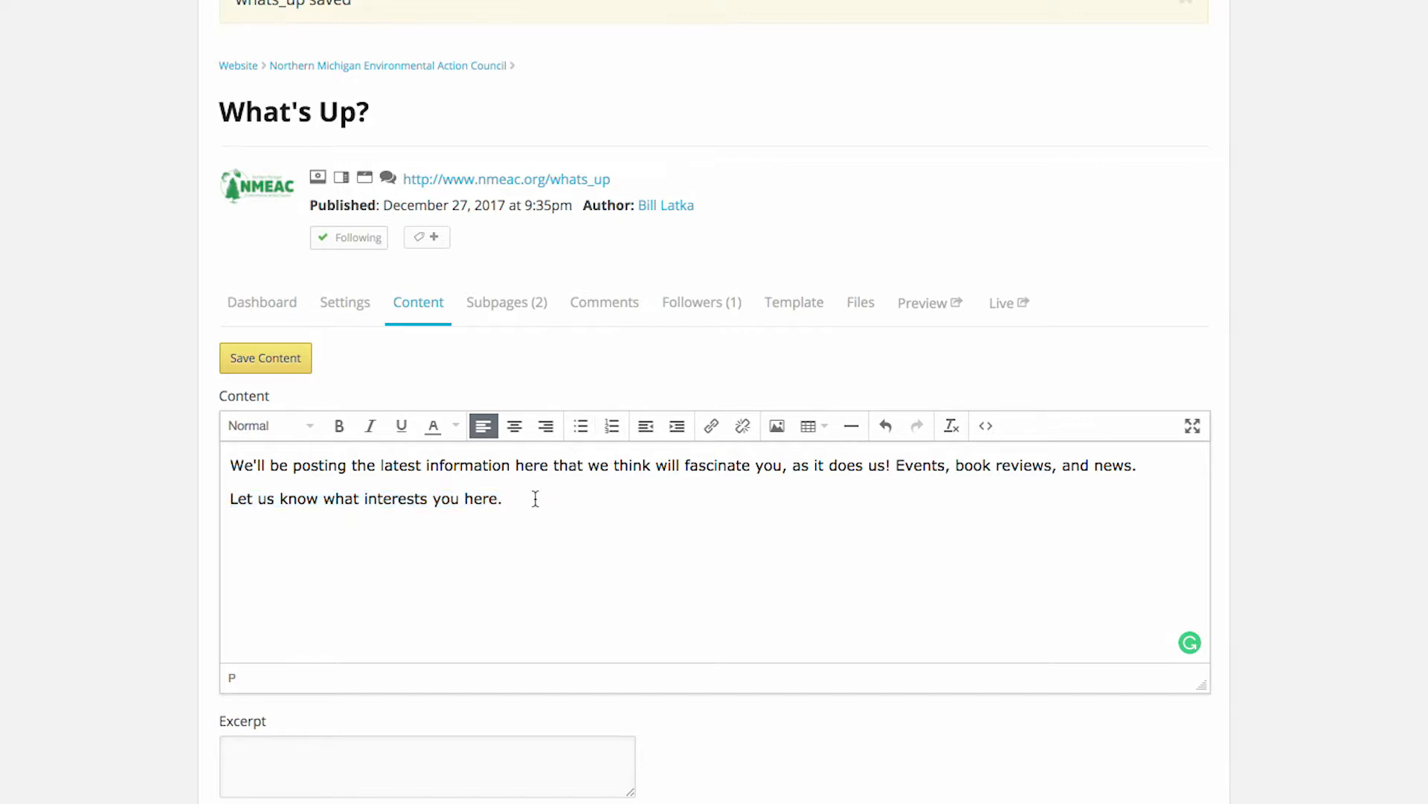
key("Return")
key("Return")
type("One")
key("Return")
type("Two")
key("Return")
type("Three")
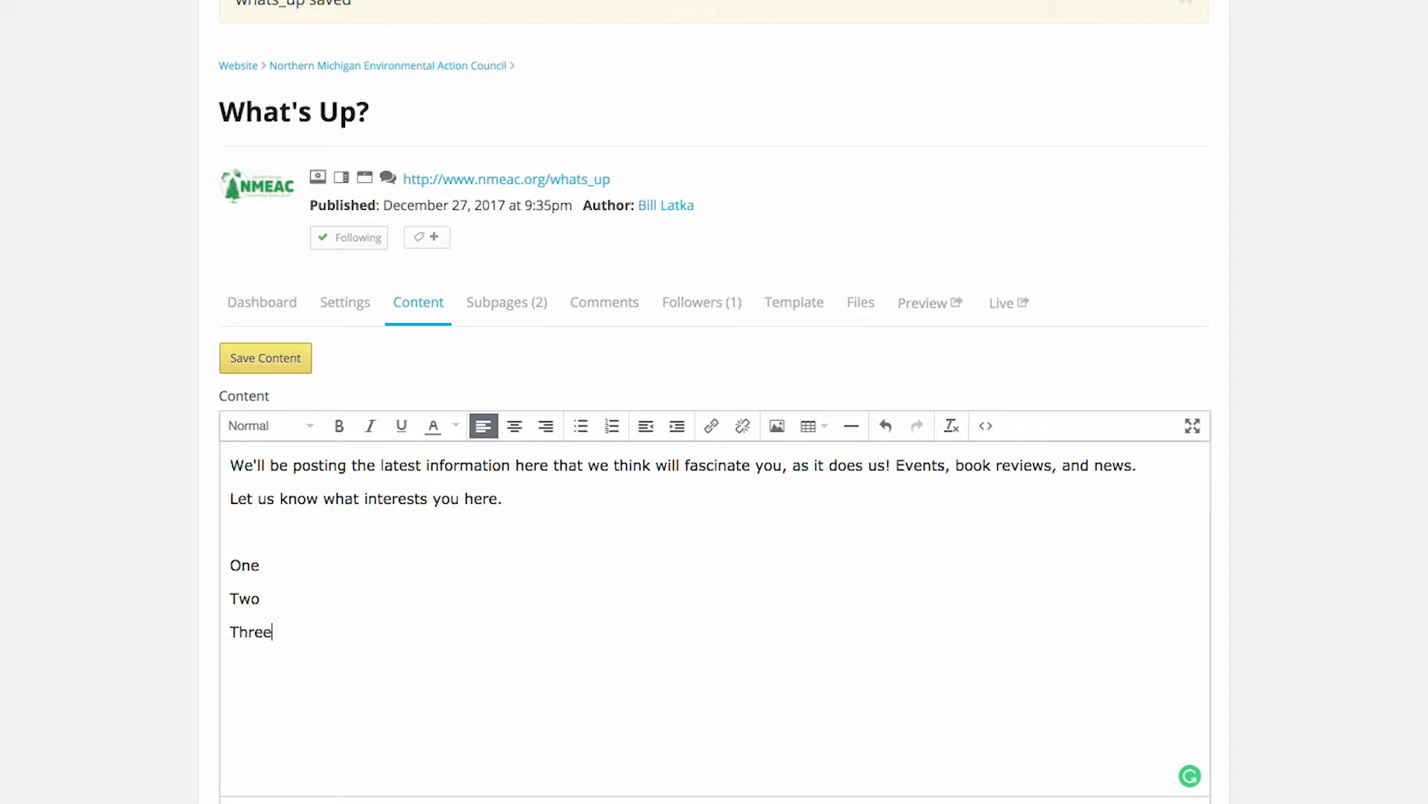
- Turn the lines One, Two and Three into a numbered list and add Four as the fourth item
left_click_drag(297, 625, 137, 551)
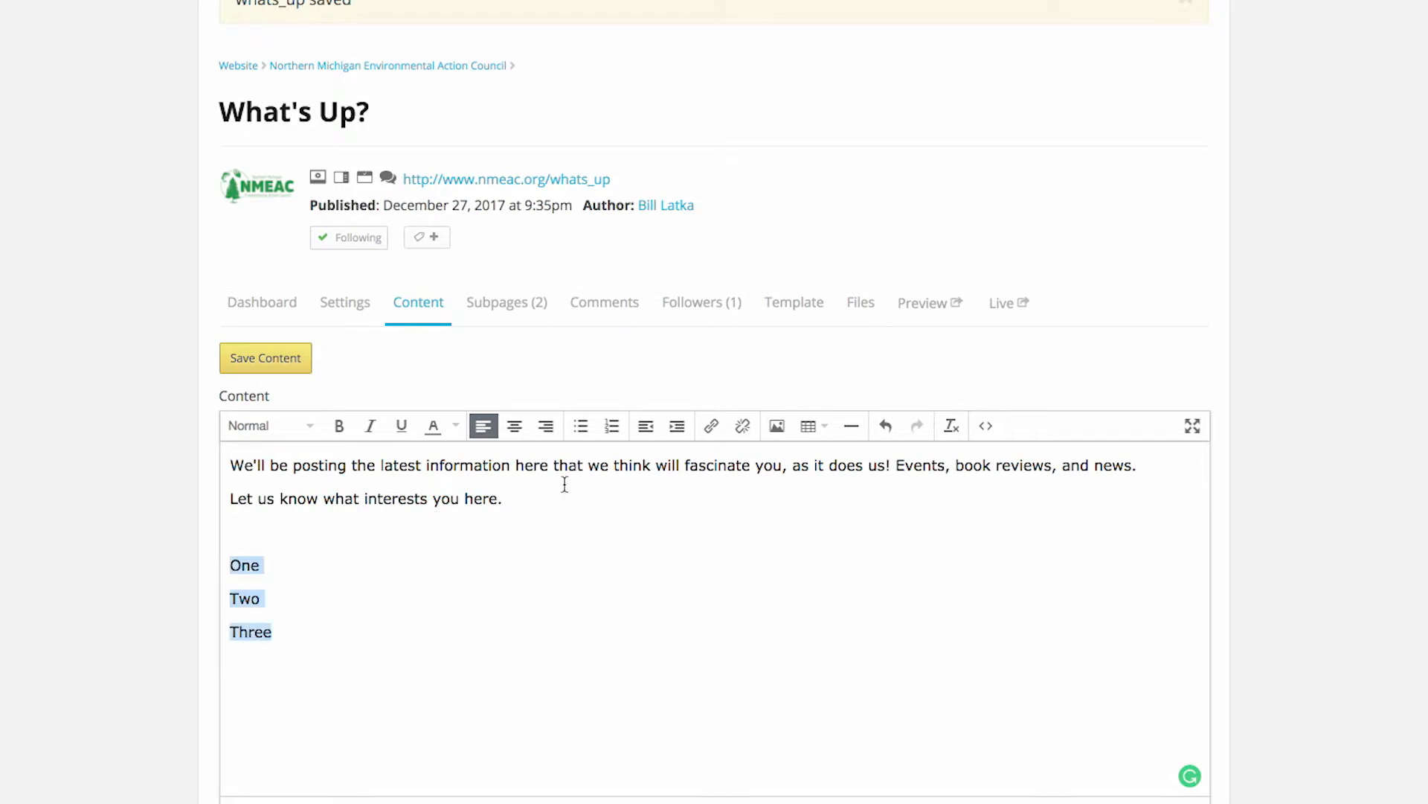
left_click(611, 427)
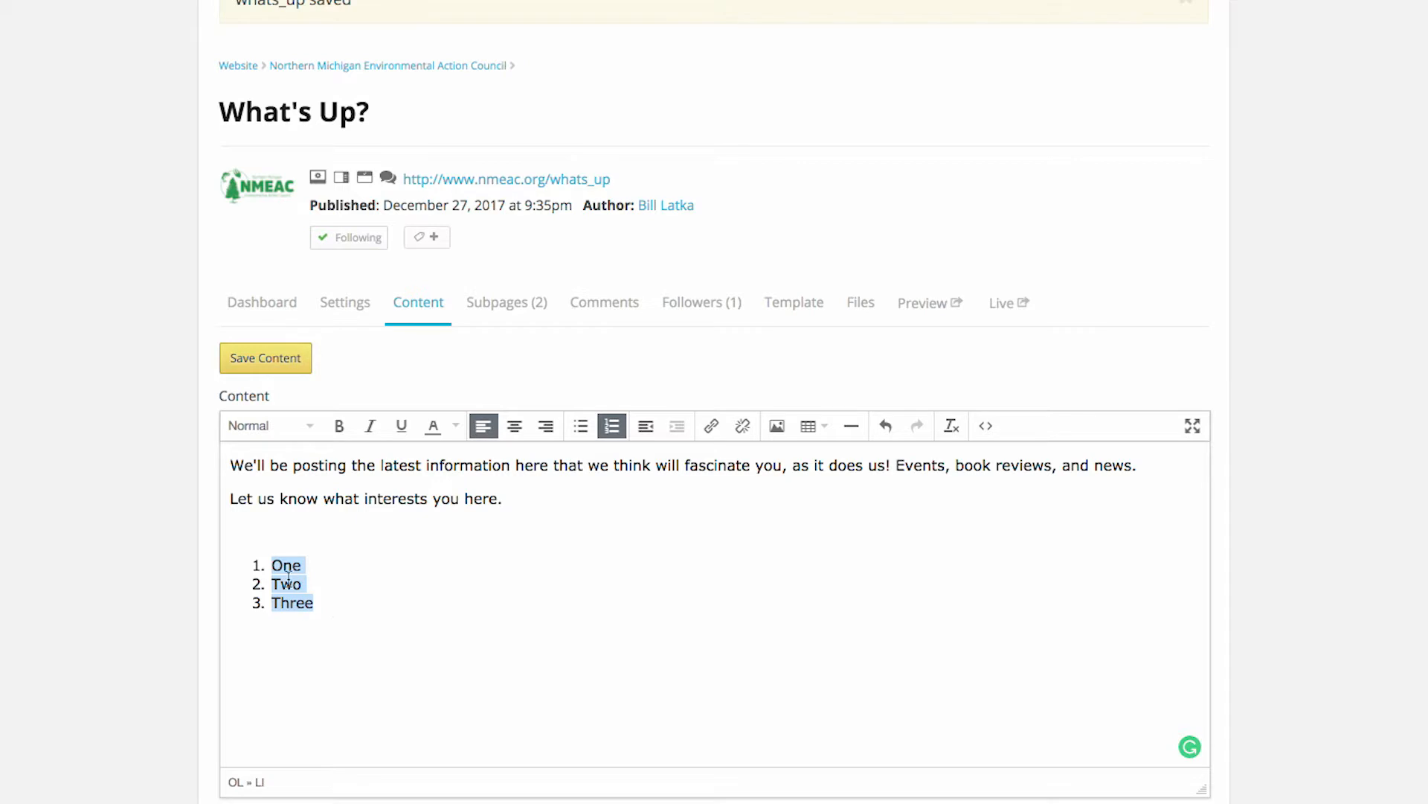
left_click(332, 602)
key("Return")
type("Fpi")
key("BackSpace")
type("our")
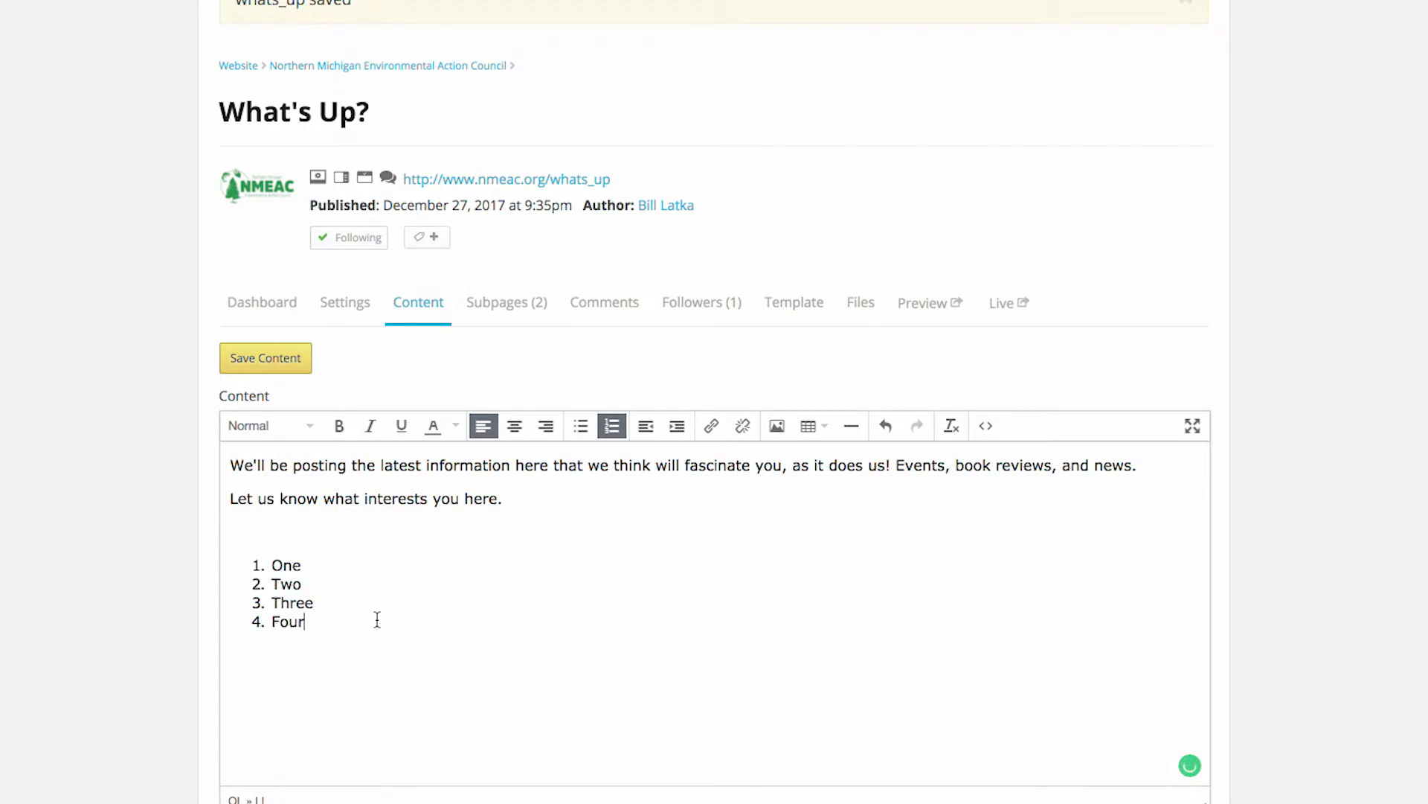
- Convert the numbered list One to Four into a bulleted list and end it with a normal line below
left_click_drag(360, 618, 159, 554)
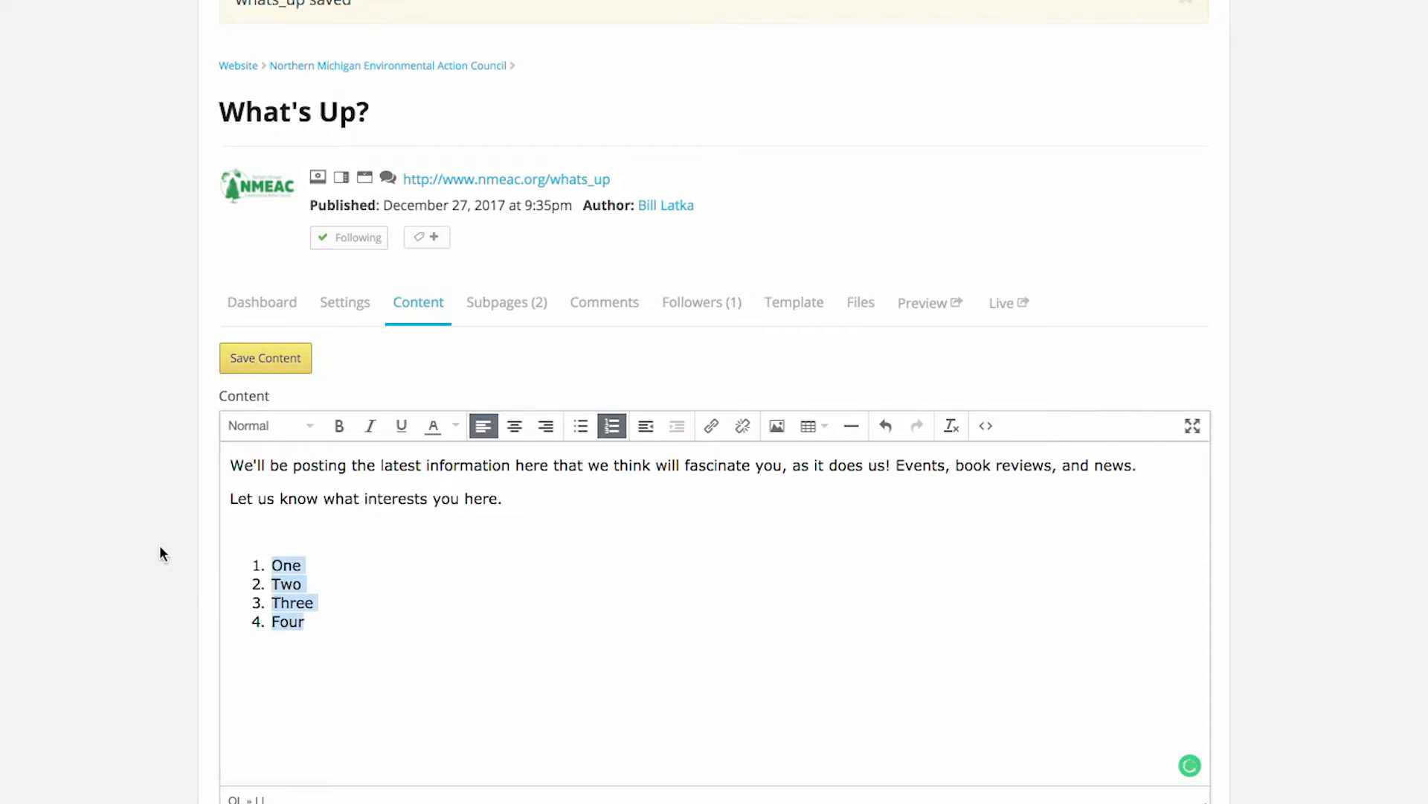
left_click(584, 427)
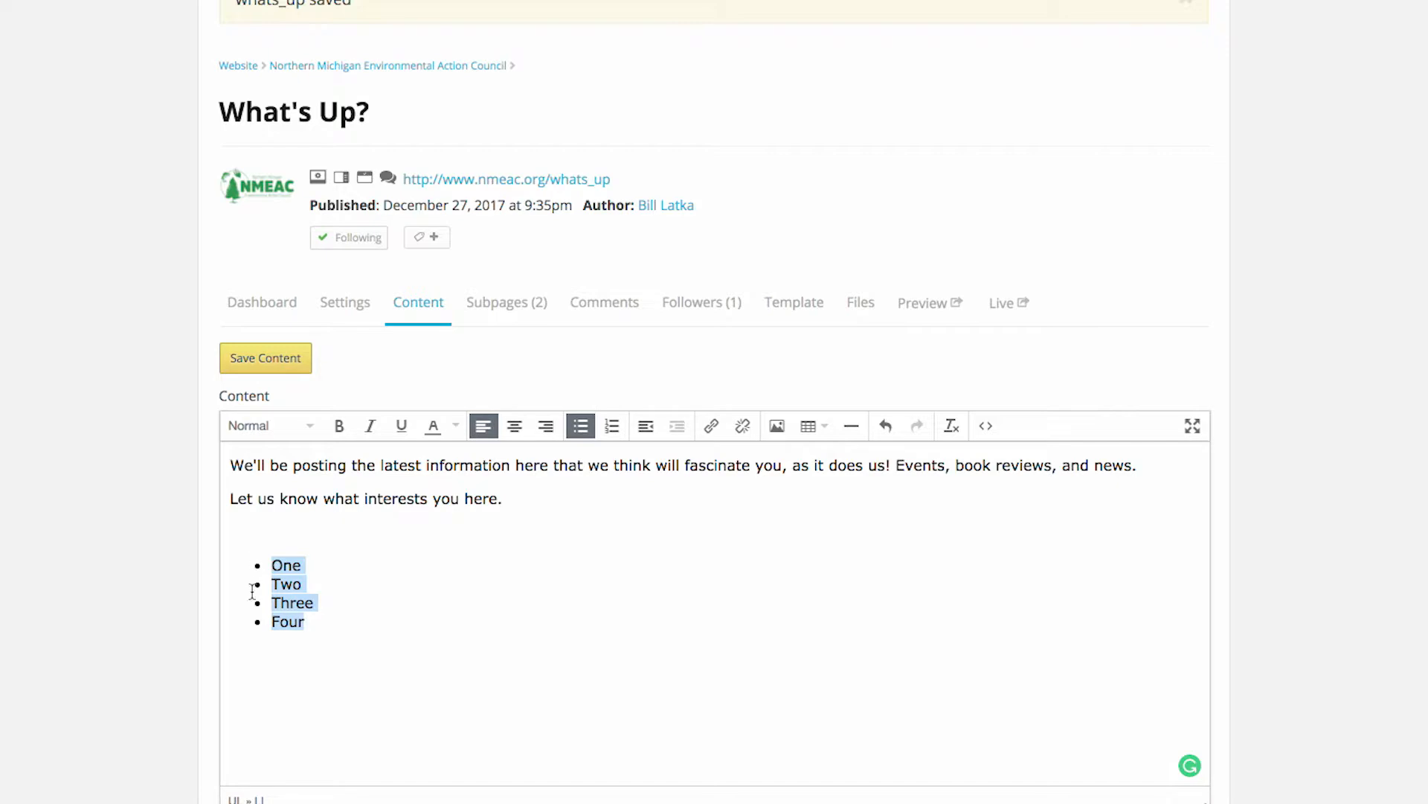
left_click(323, 620)
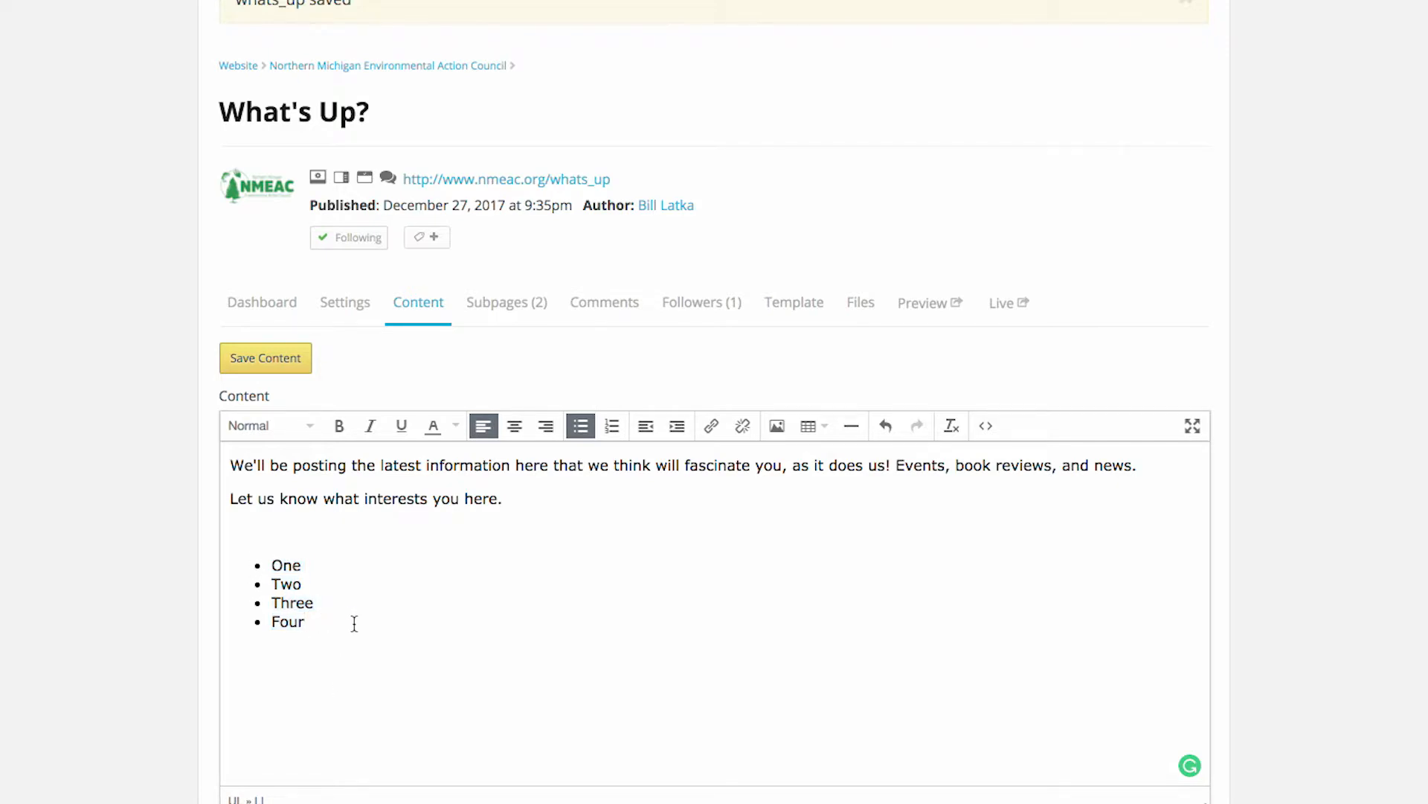
key("Return")
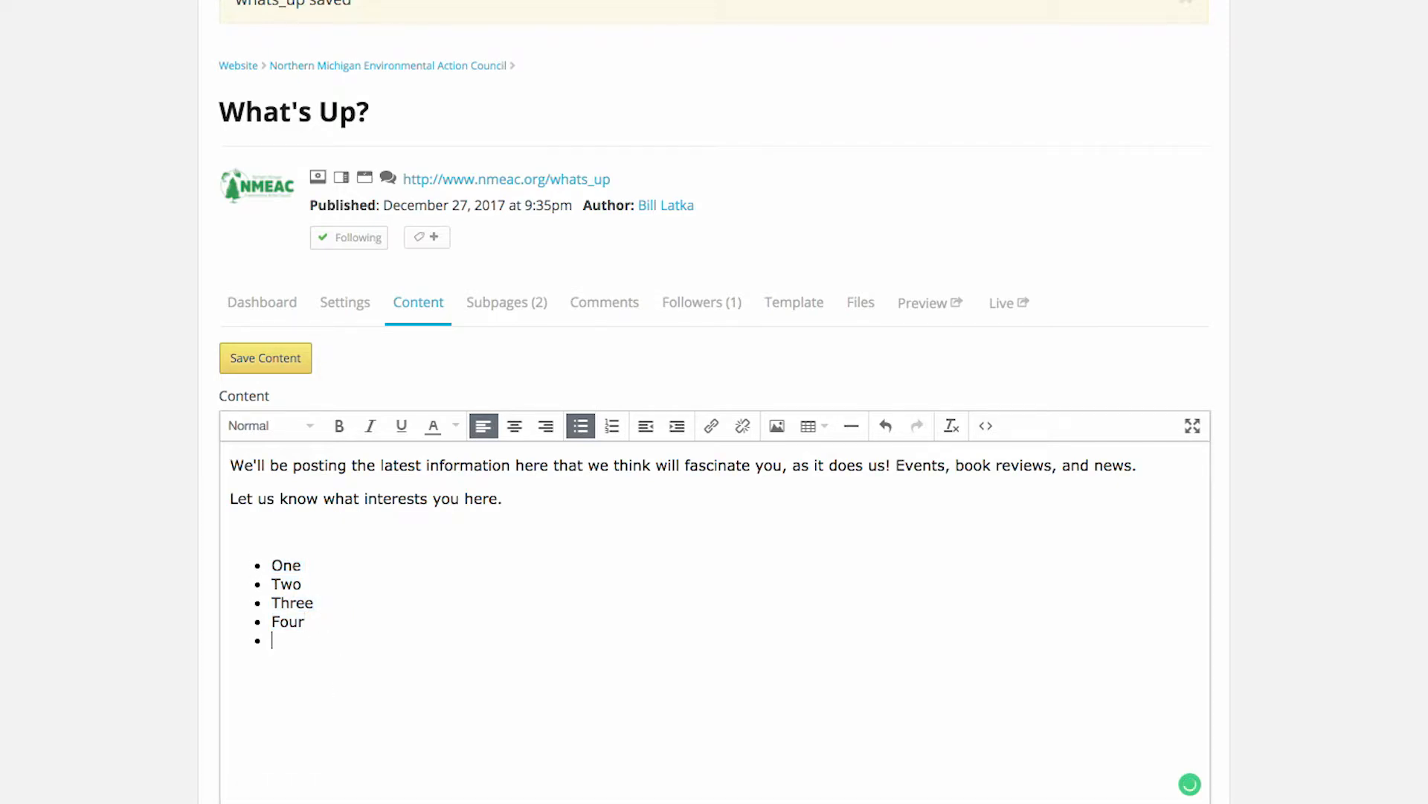
key("Return")
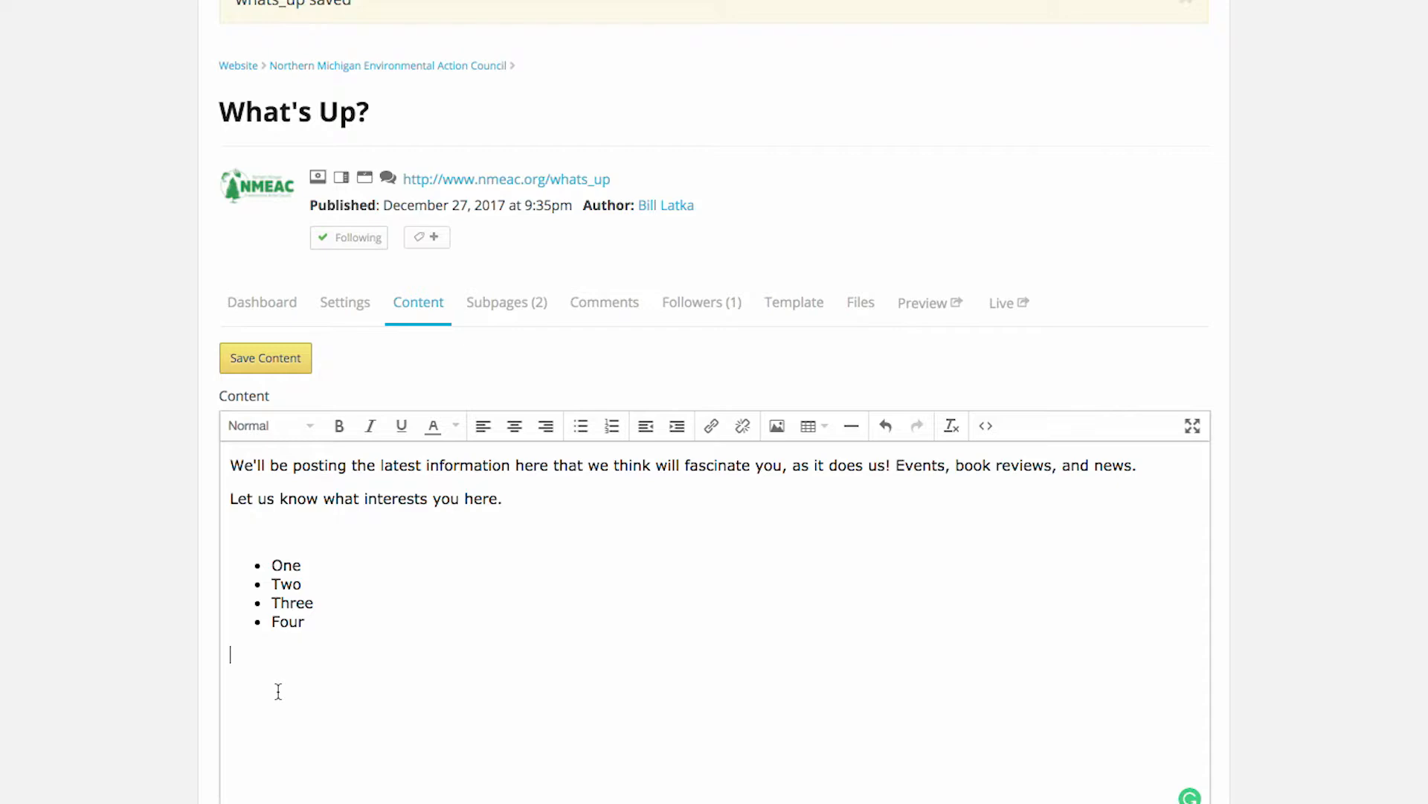
- Delete the whole bulleted list One, Two, Three and Four from the page content
left_click_drag(308, 691, 140, 551)
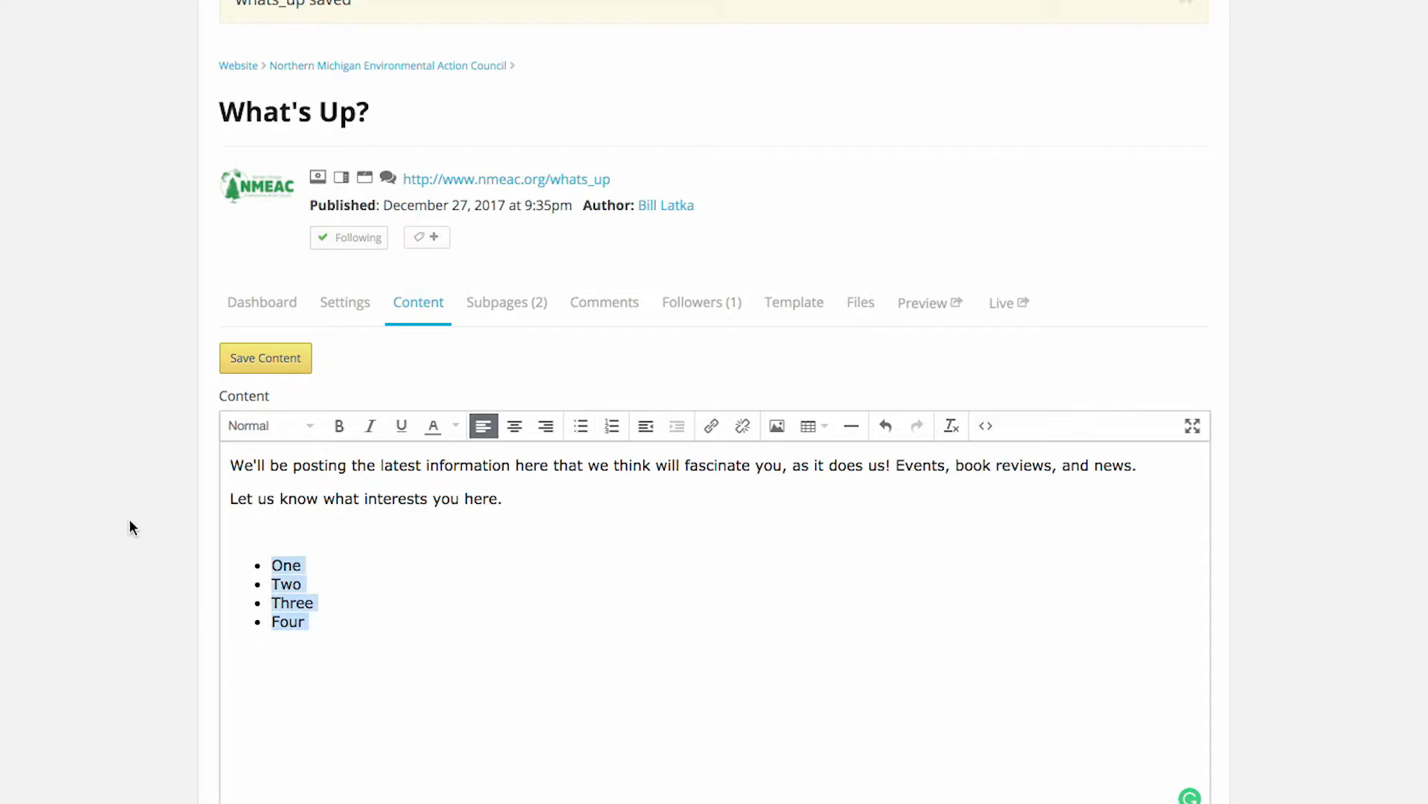
key("BackSpace")
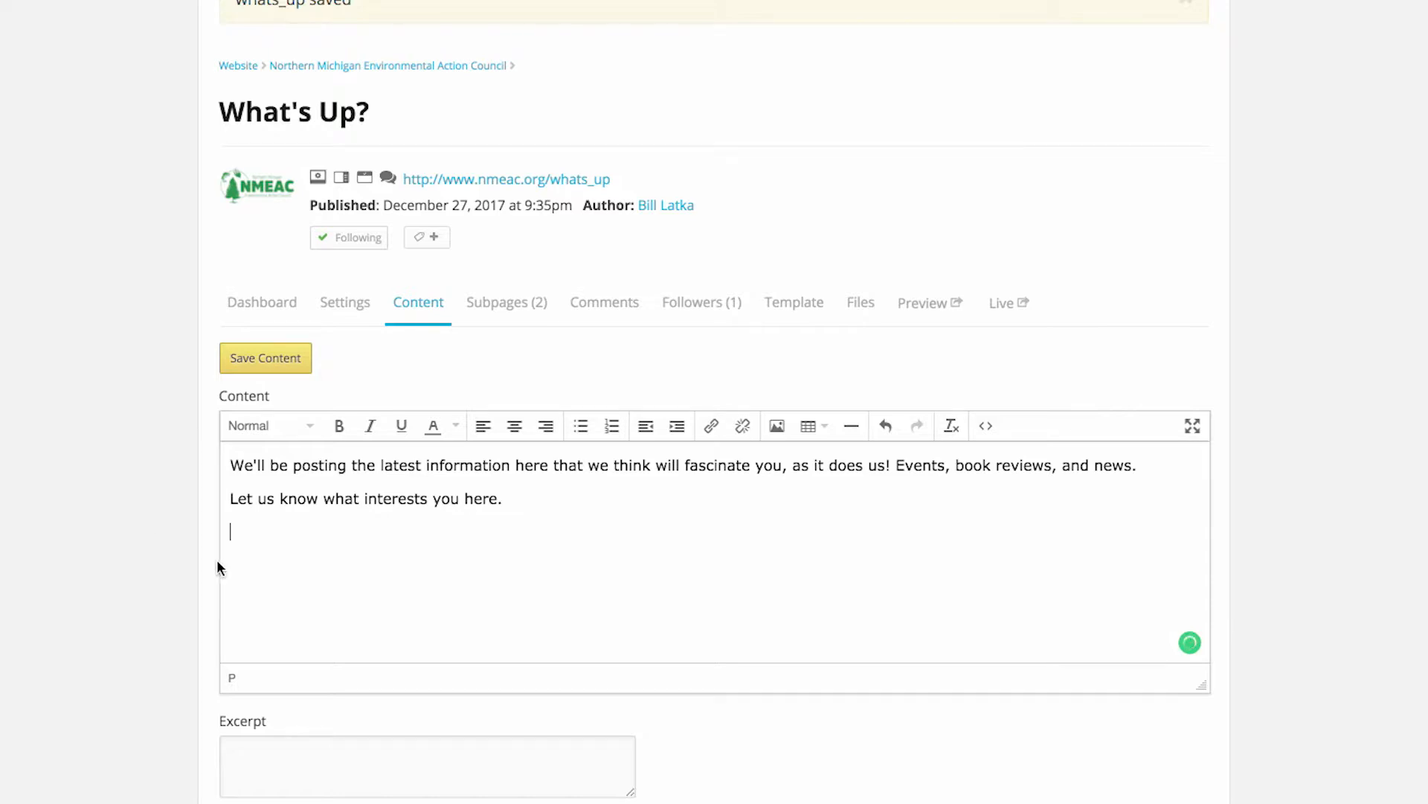
- Try indenting "Let us know what interests you here." and return the line to the margin
left_click(534, 497)
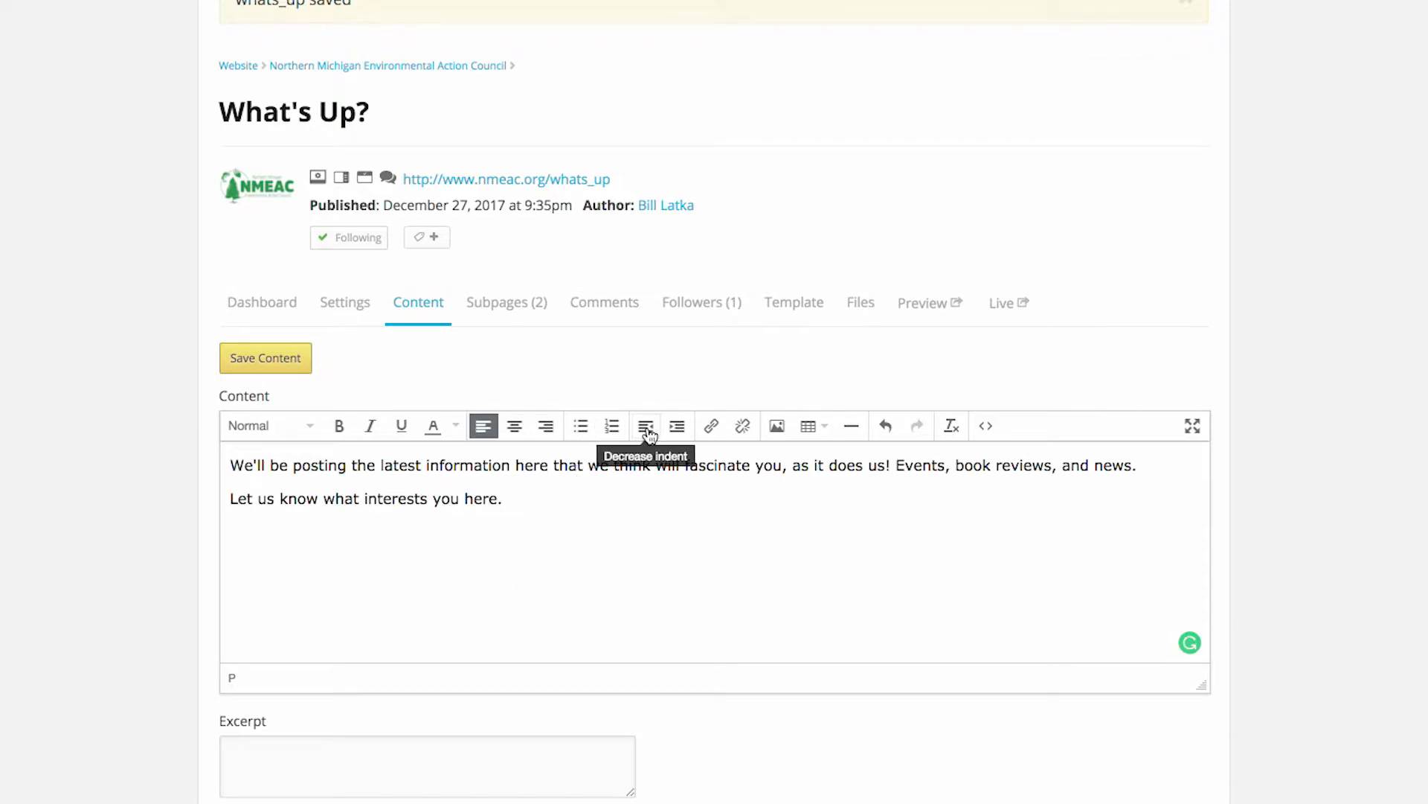
left_click_drag(529, 499, 102, 487)
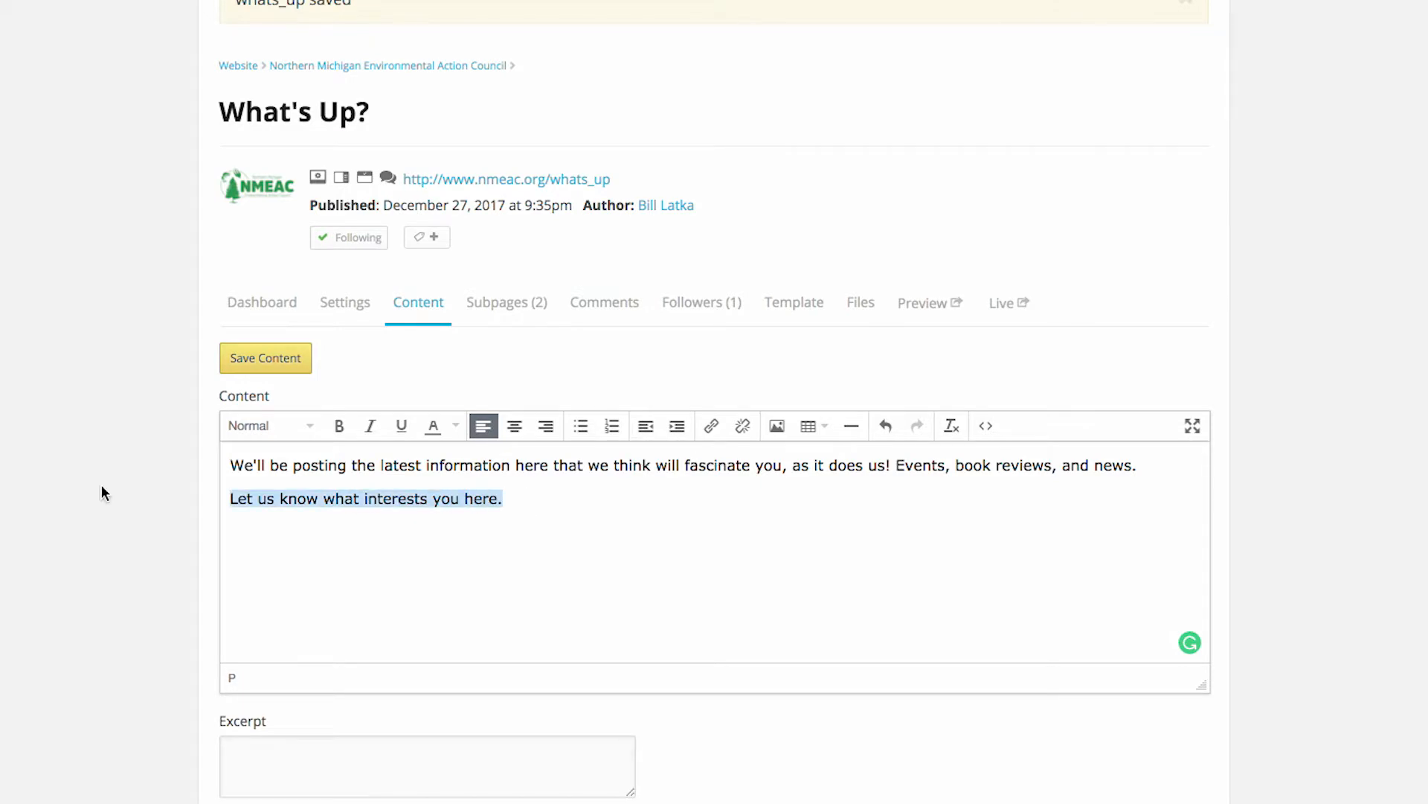
left_click(678, 426)
left_click(678, 426)
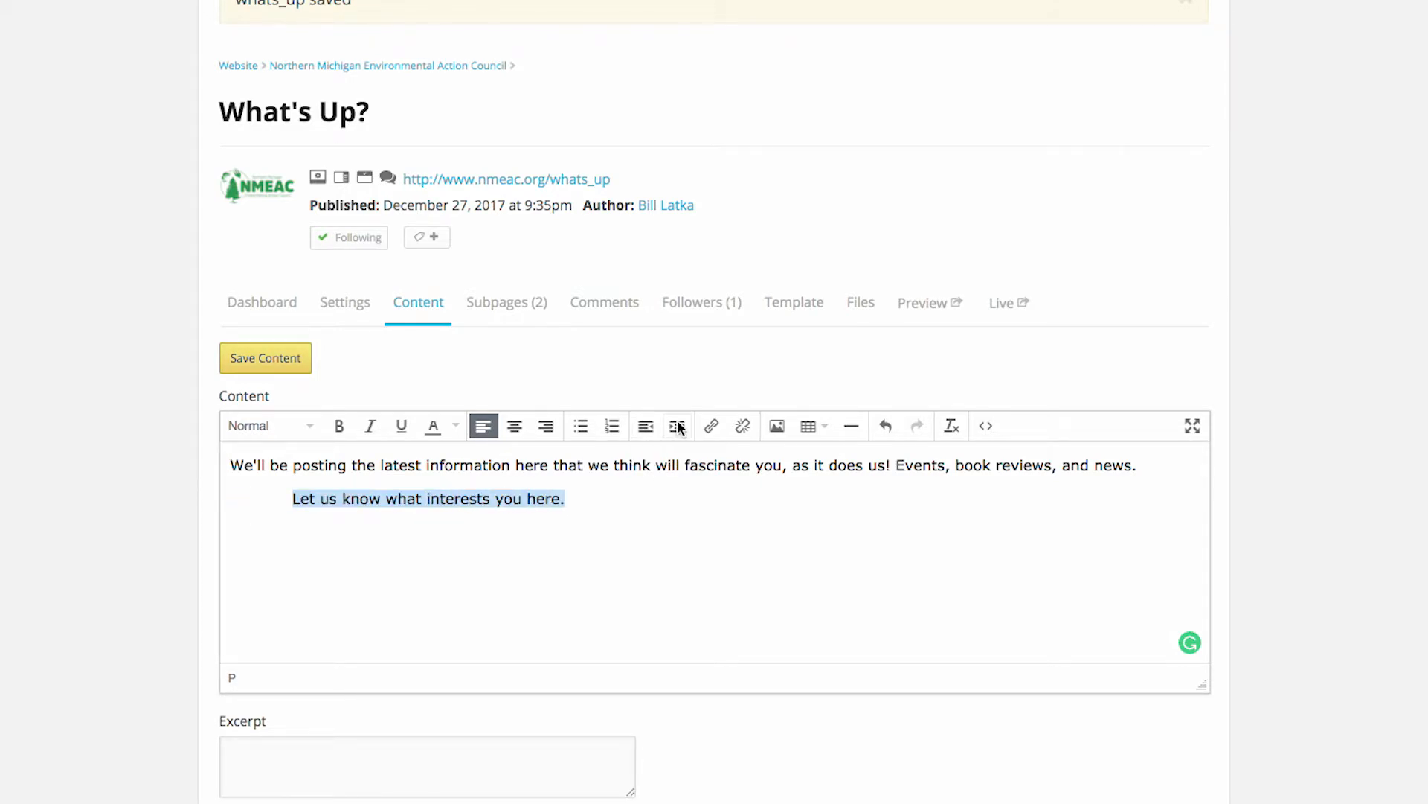
left_click(646, 425)
left_click(646, 426)
left_click(588, 515)
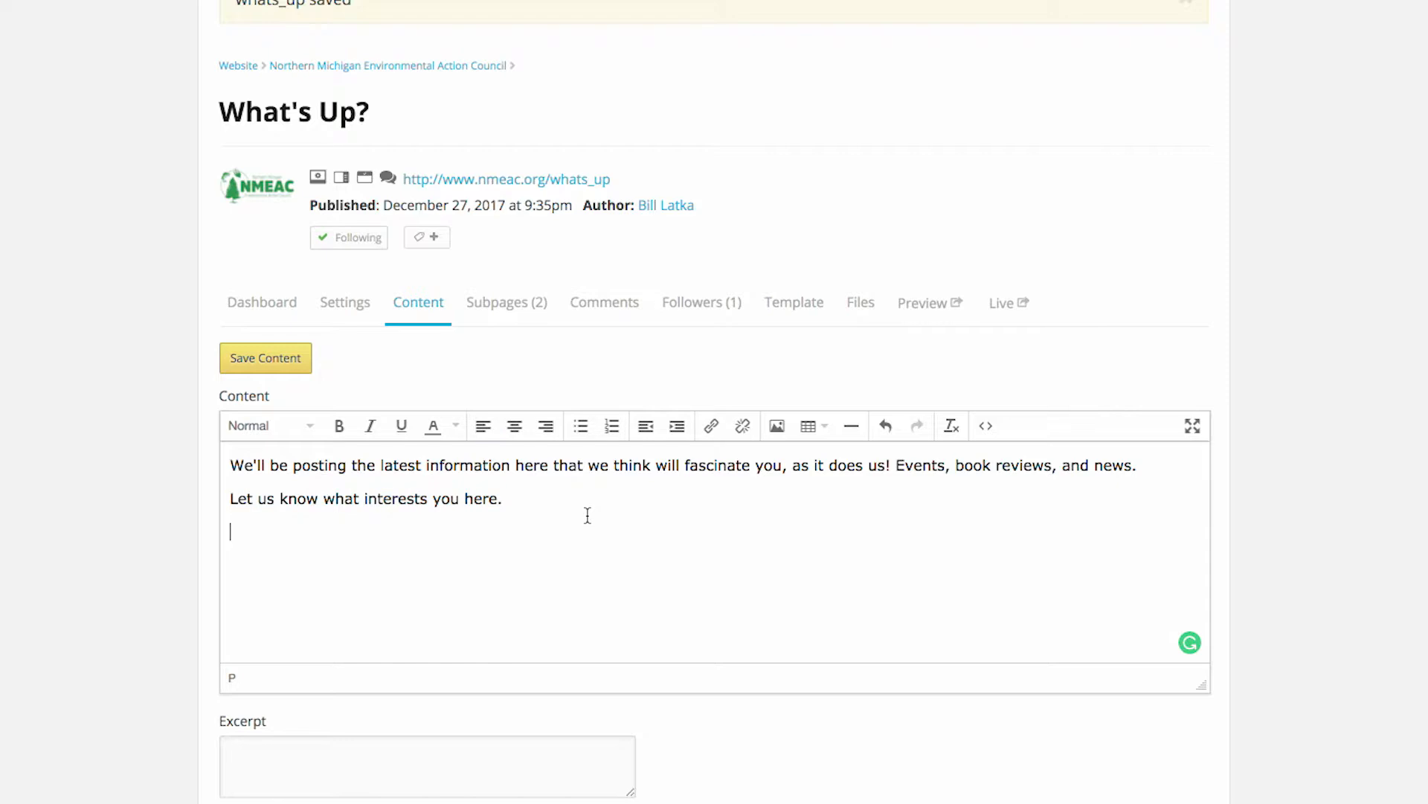
left_click(514, 498)
left_click(709, 429)
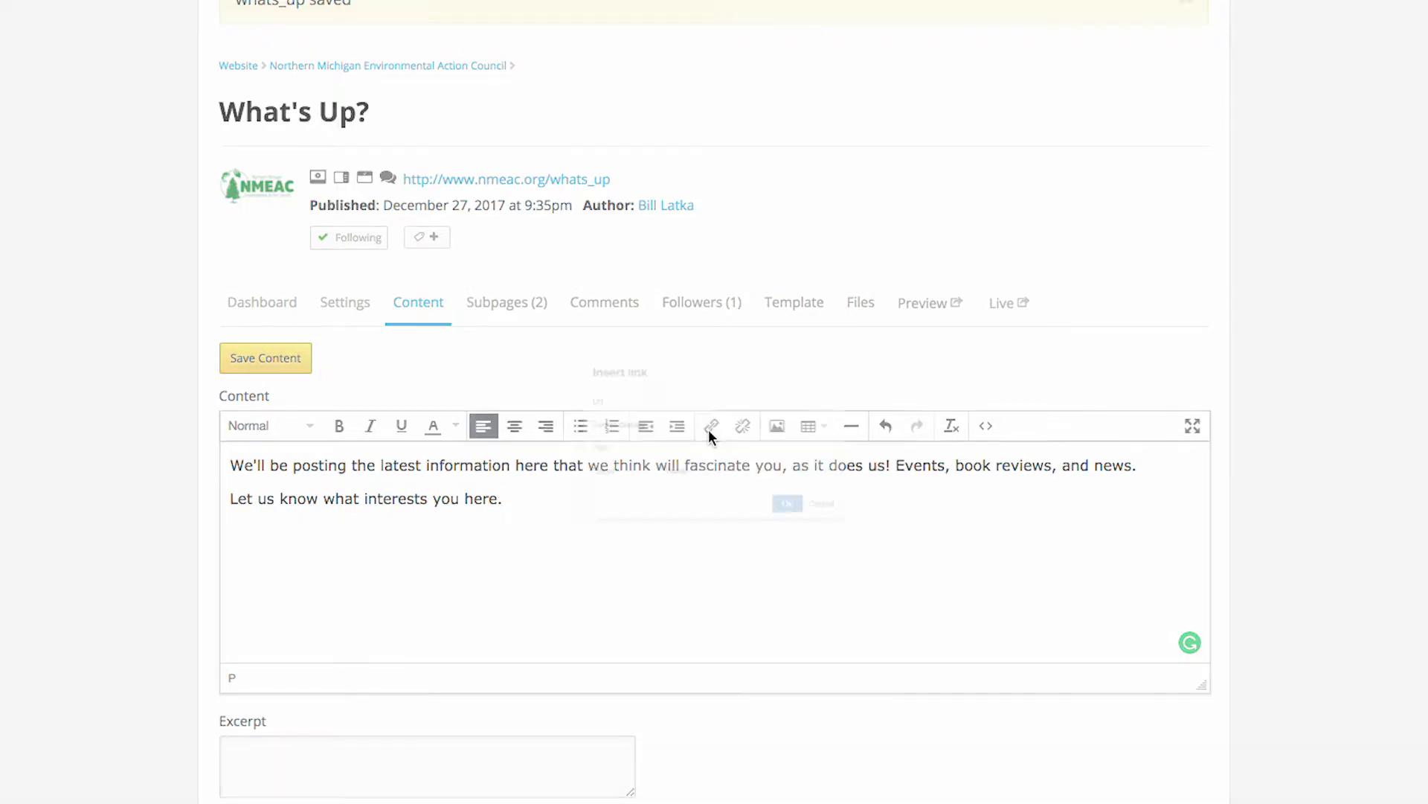
left_click(903, 559)
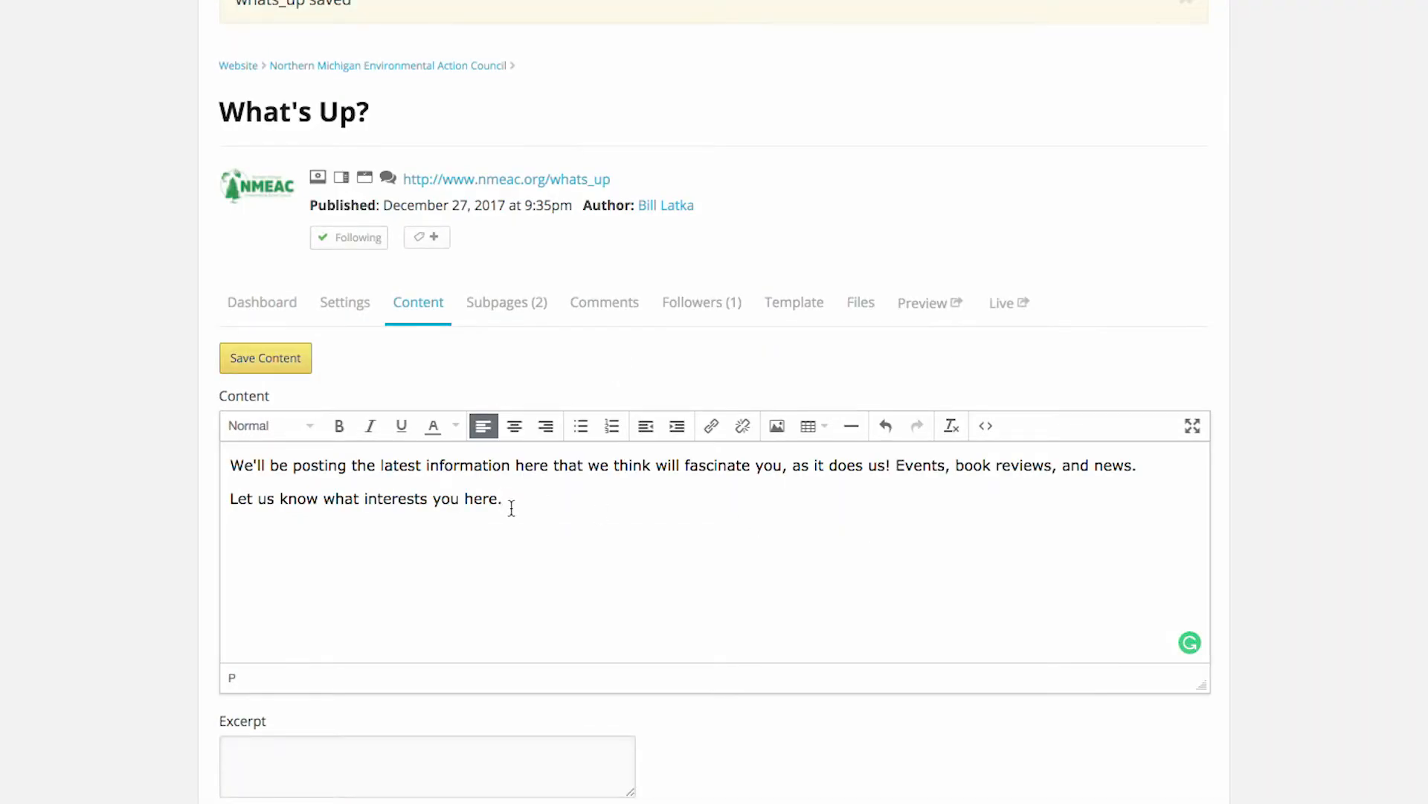
- Start inserting a link on the words "you here." in the second line of the content
left_click_drag(503, 498, 435, 502)
left_click(710, 427)
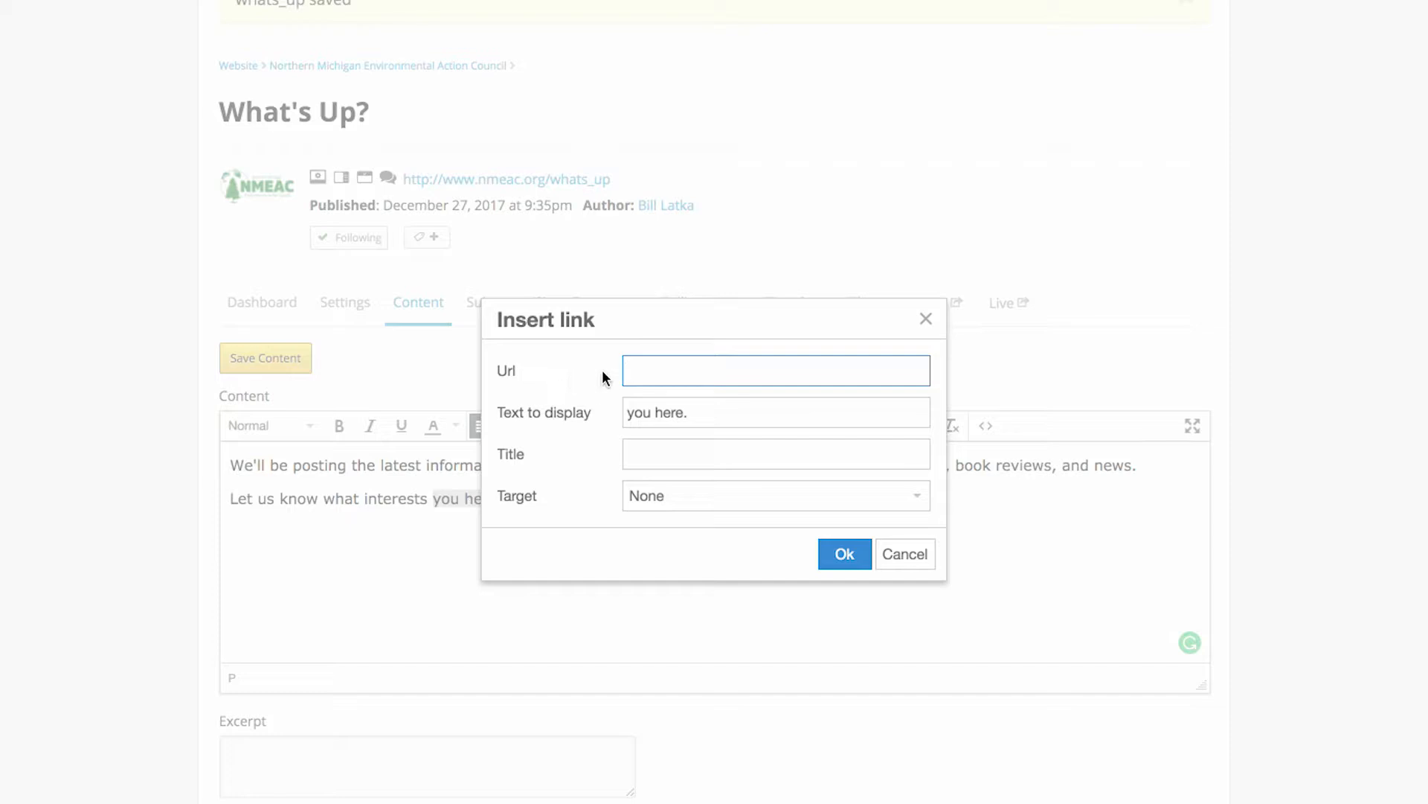
left_click(649, 368)
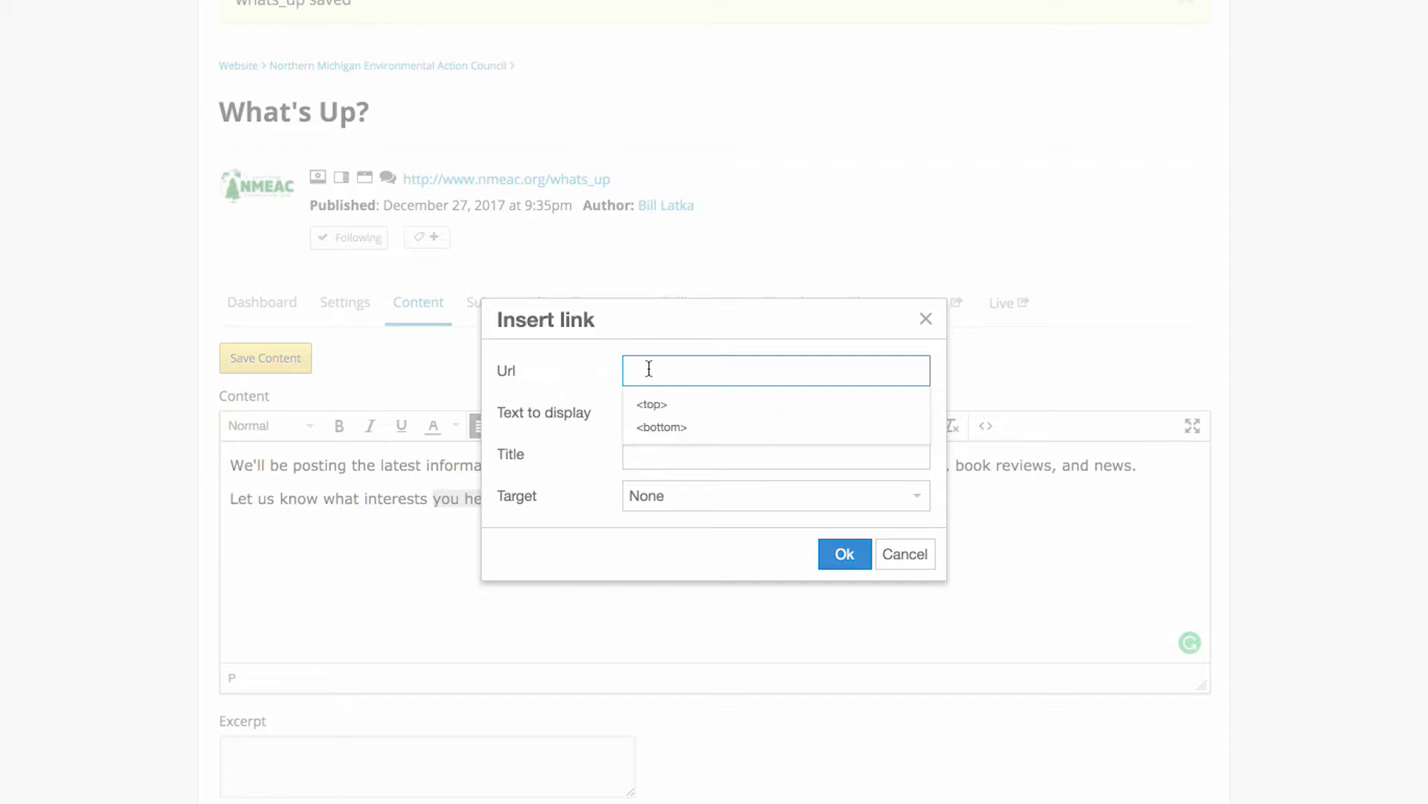
left_click(591, 374)
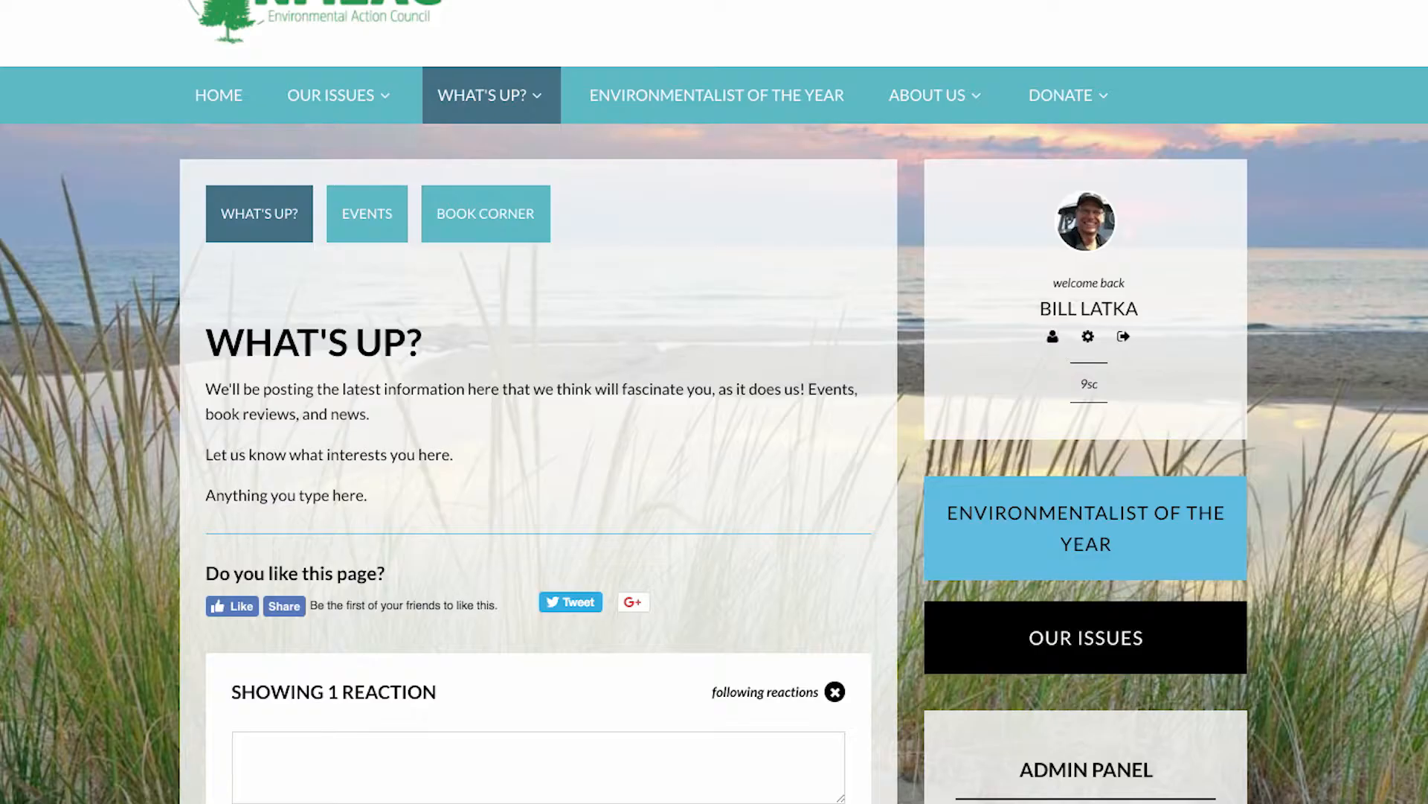
- Open the Environmentalist of the Year page on the live site and copy /environmentalist_of_the_year from its address
left_click(712, 112)
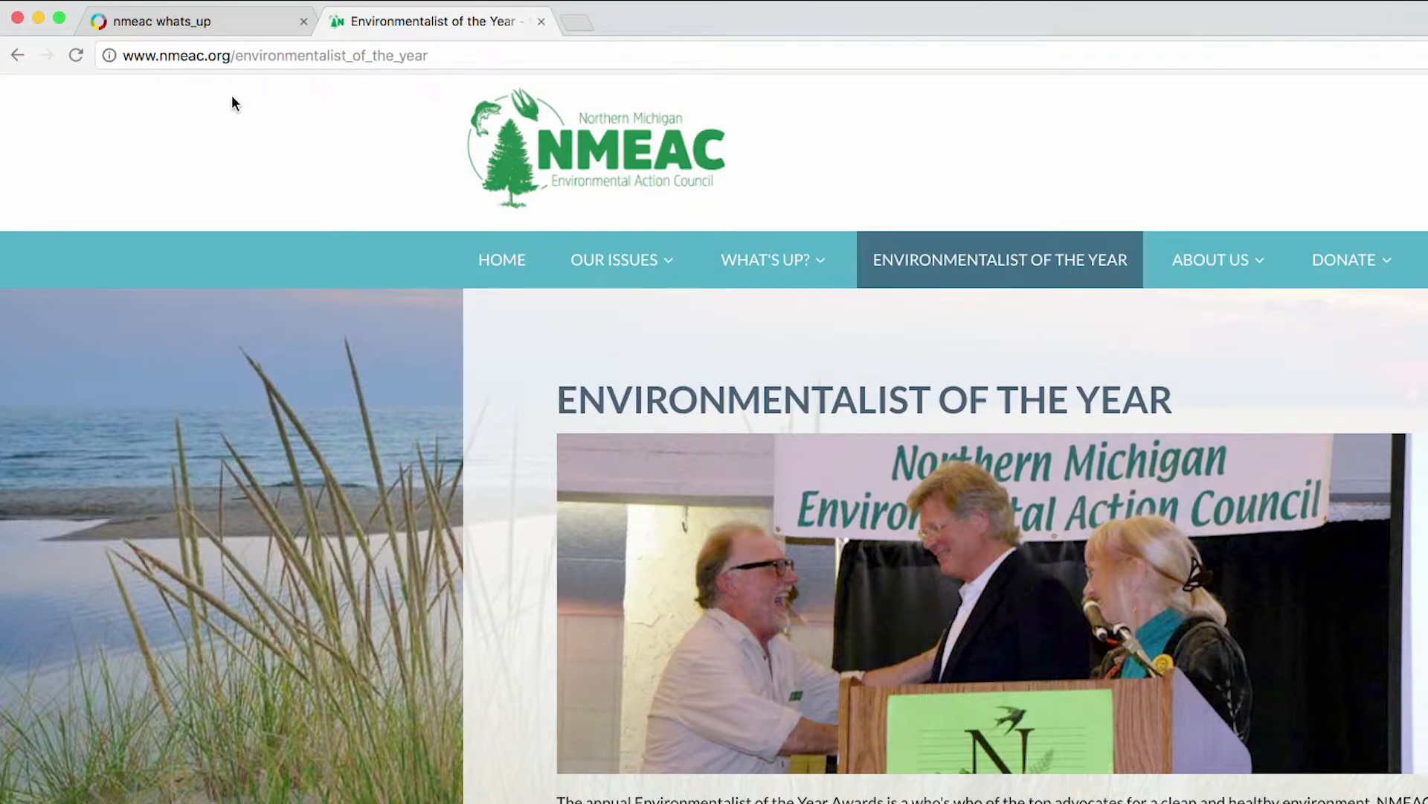
left_click_drag(231, 57, 93, 54)
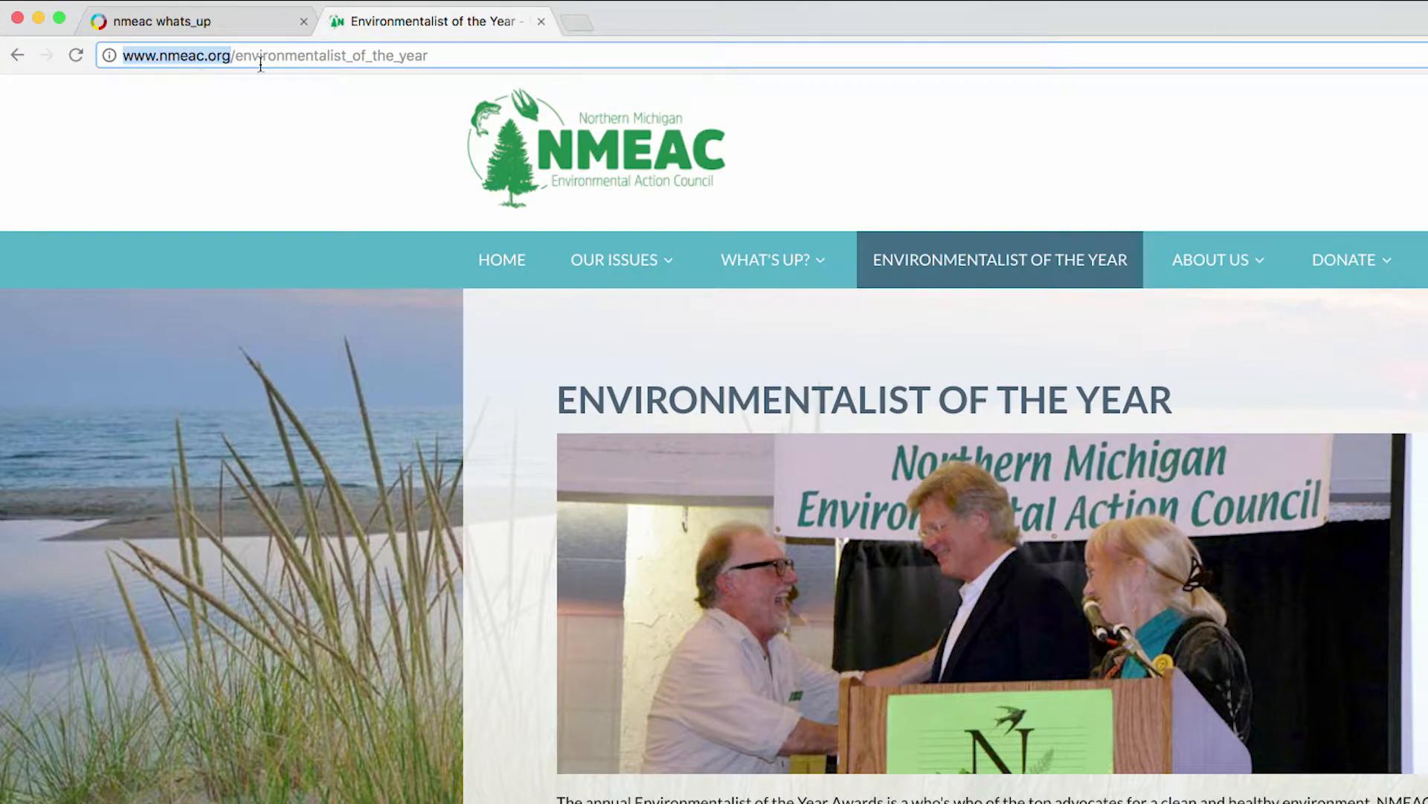
left_click(232, 57)
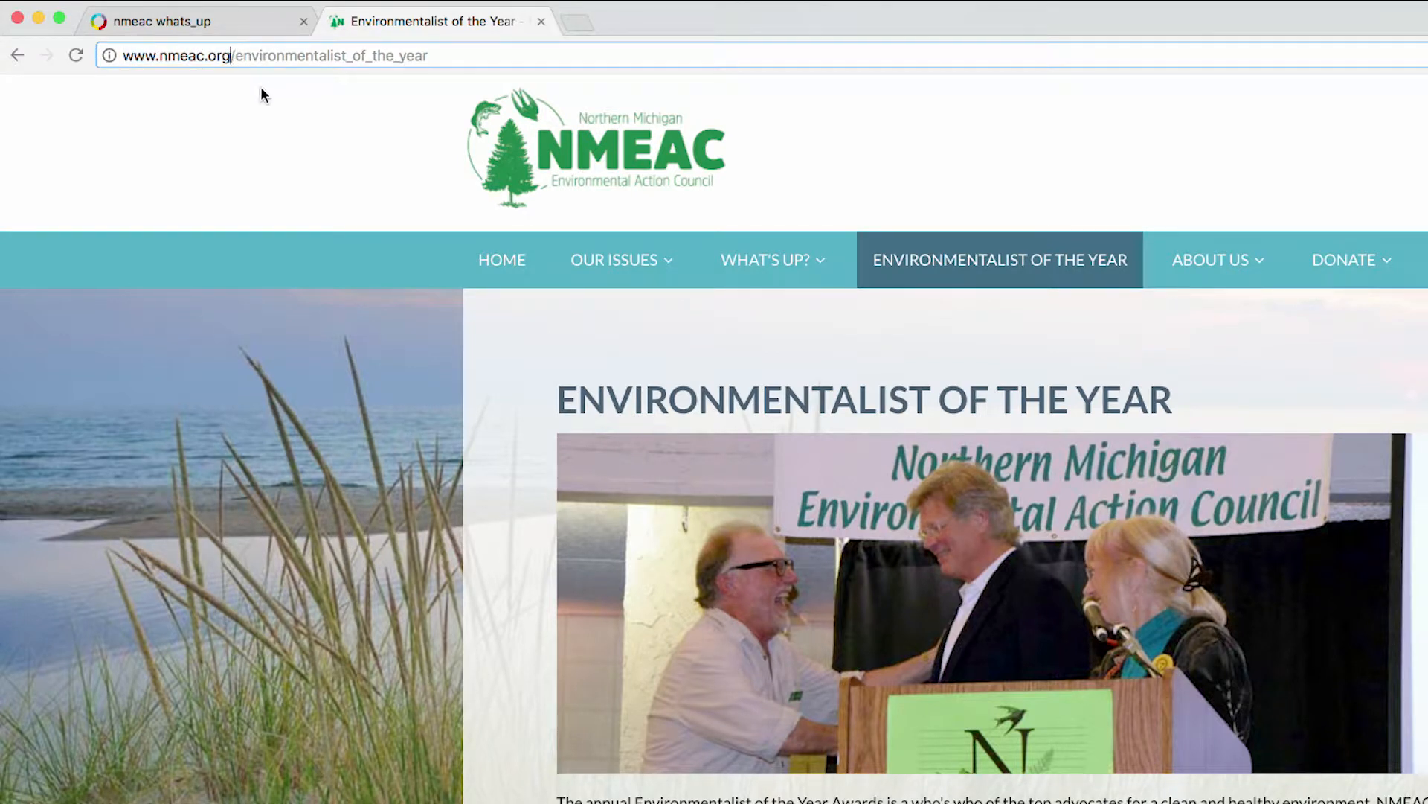
left_click_drag(229, 57, 452, 58)
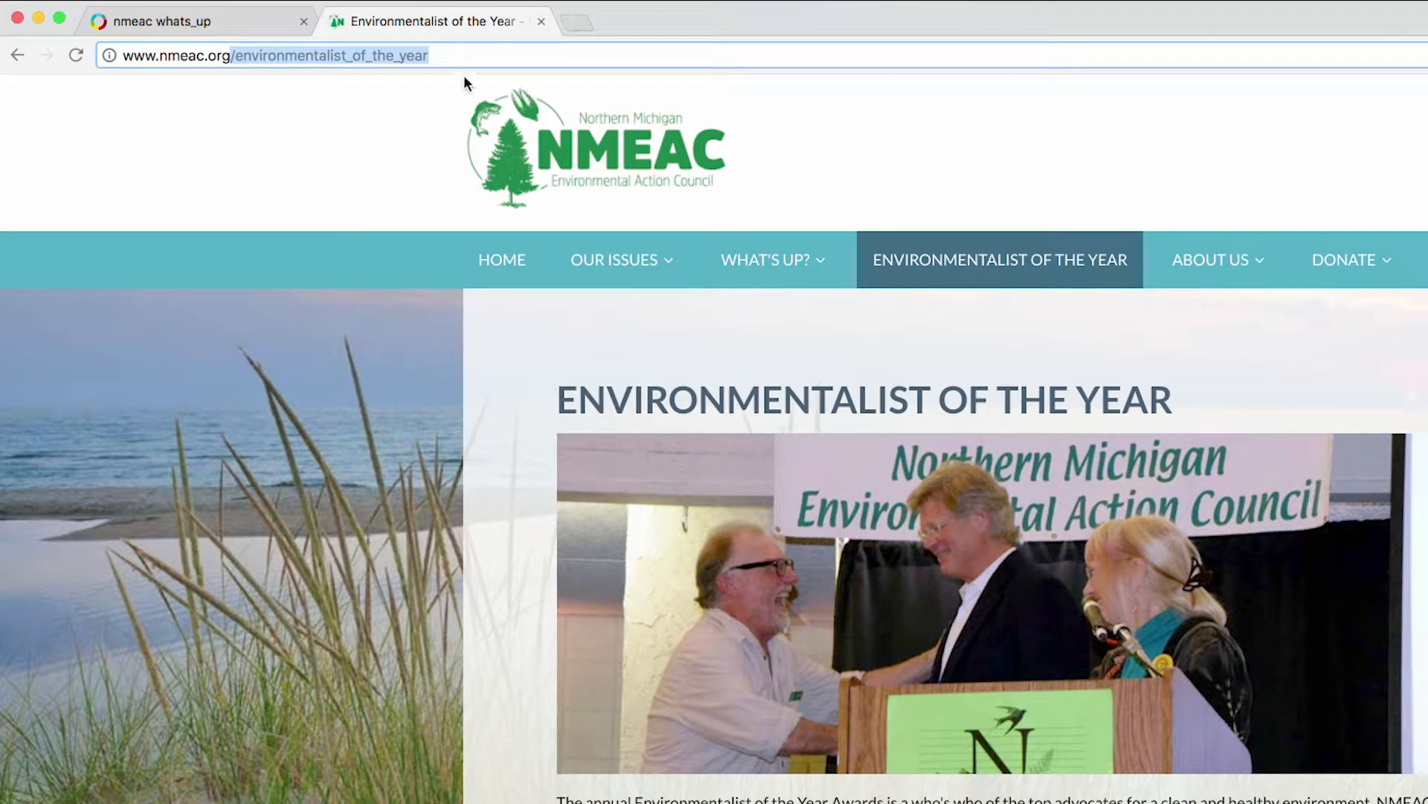
right_click(342, 56)
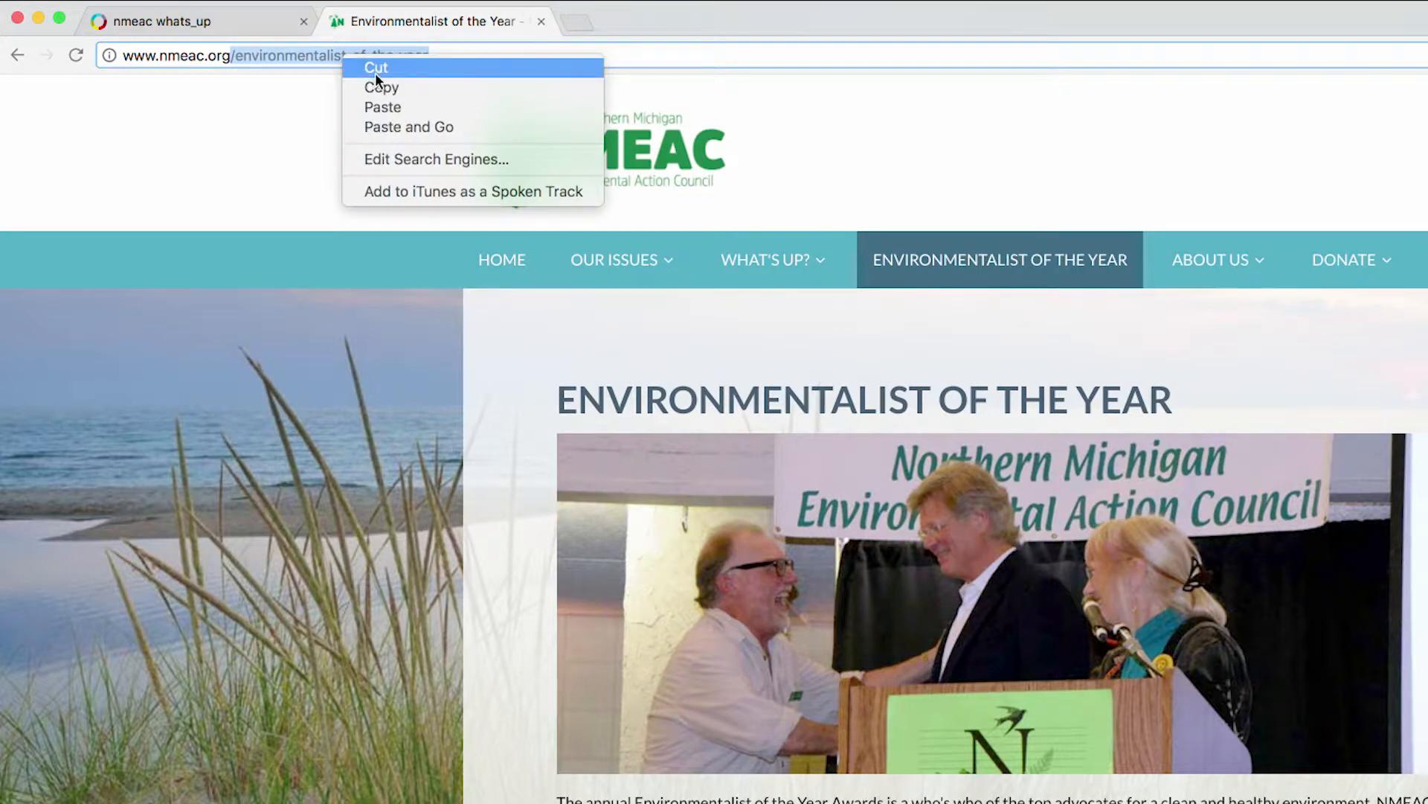
left_click(391, 88)
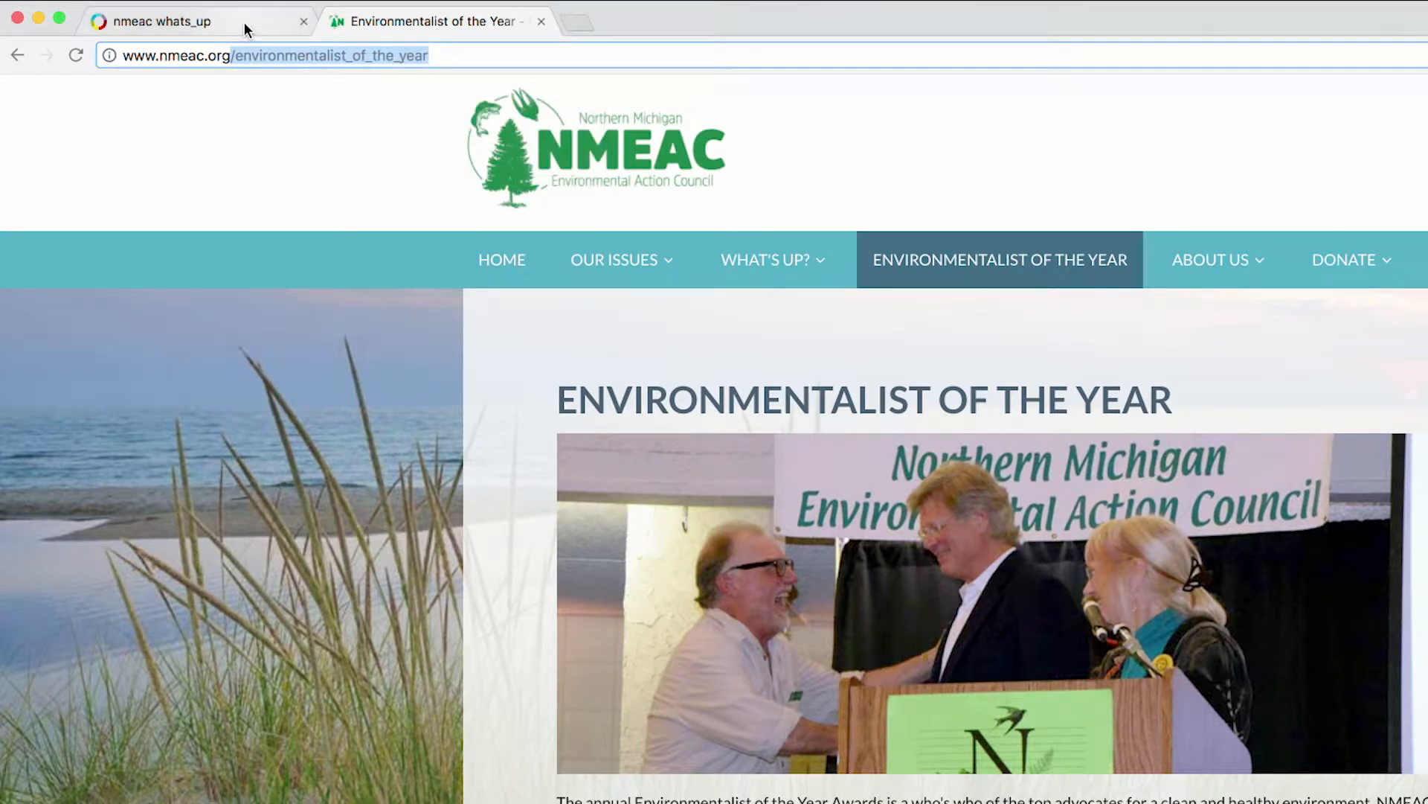
- Return to the page editor and paste /environmentalist_of_the_year as the link's Url
left_click(190, 21)
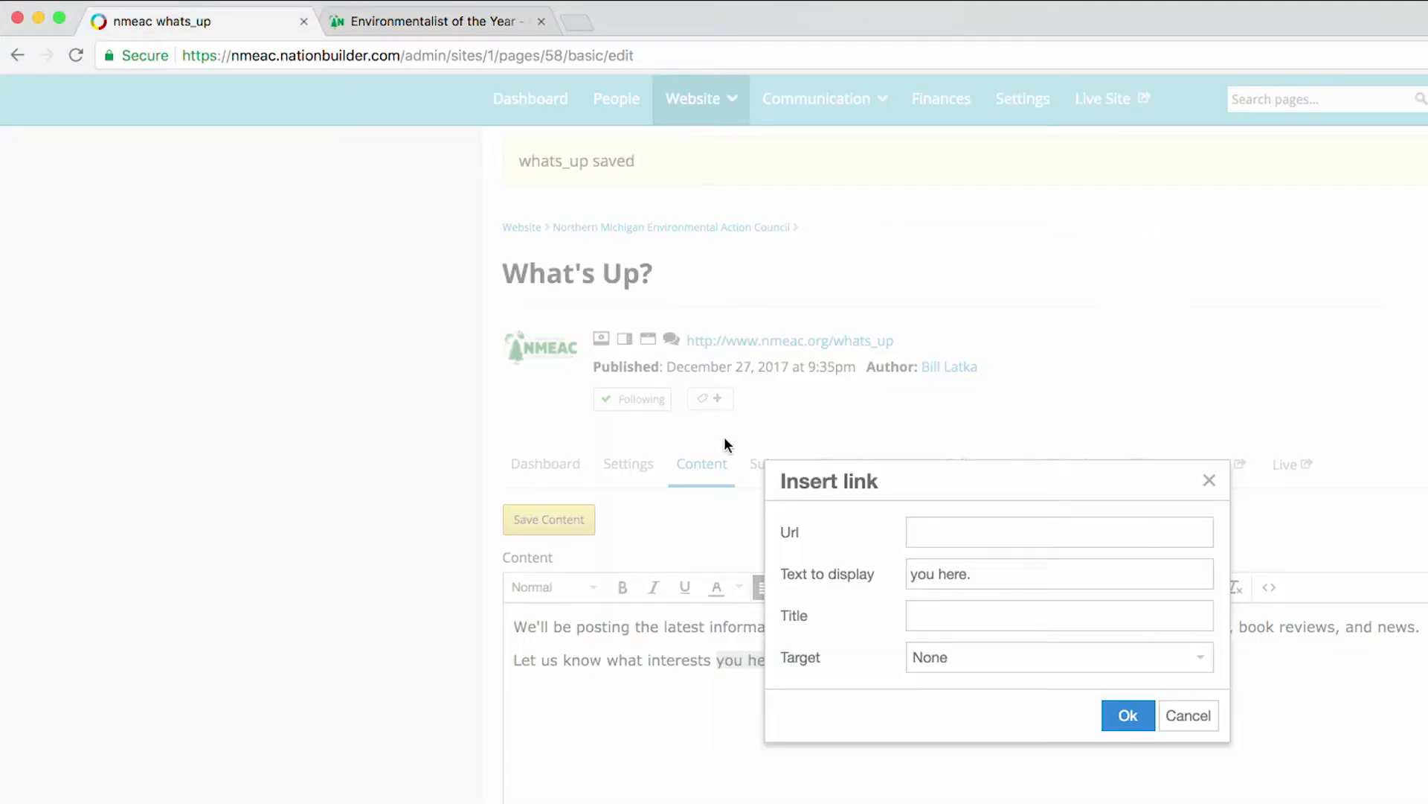
left_click(971, 531)
right_click(680, 370)
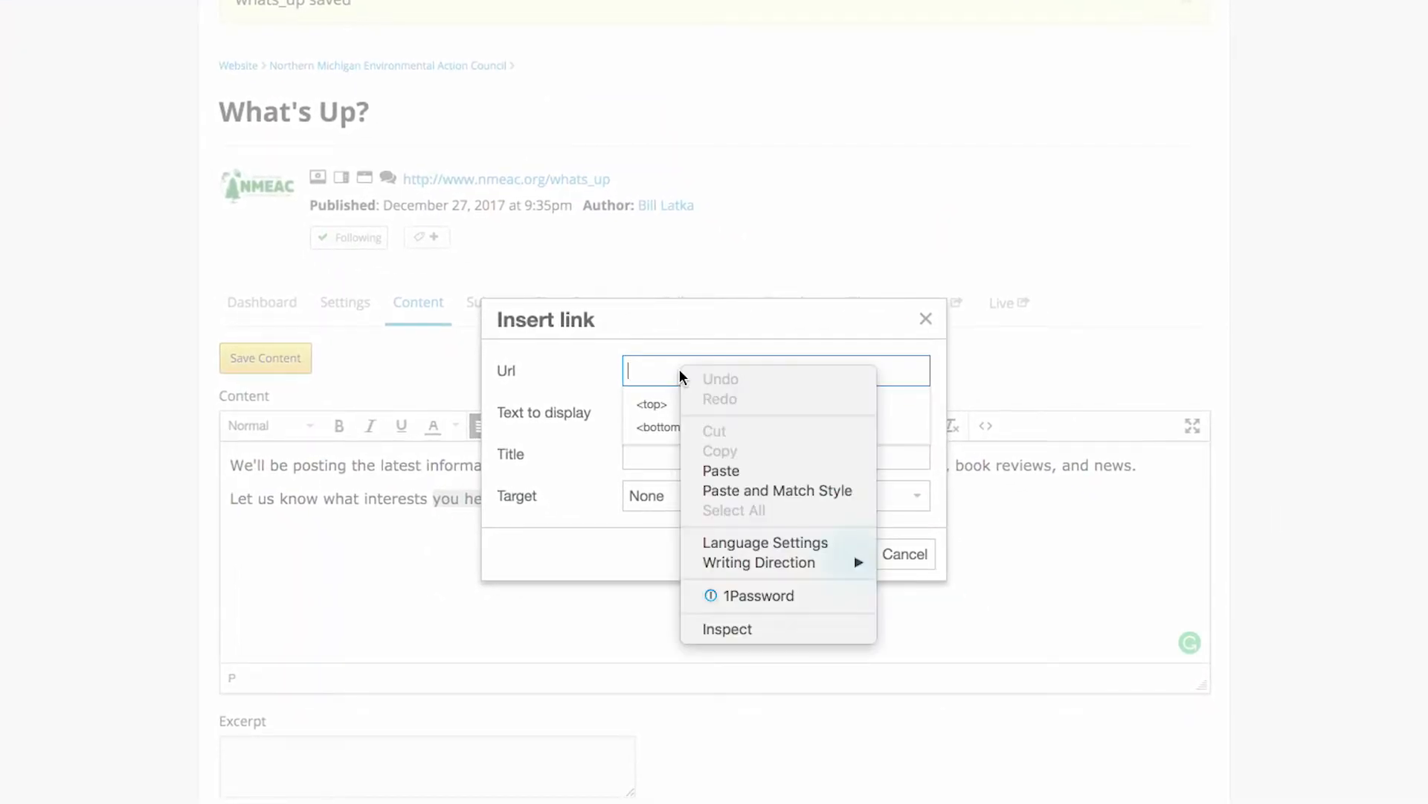
left_click(730, 472)
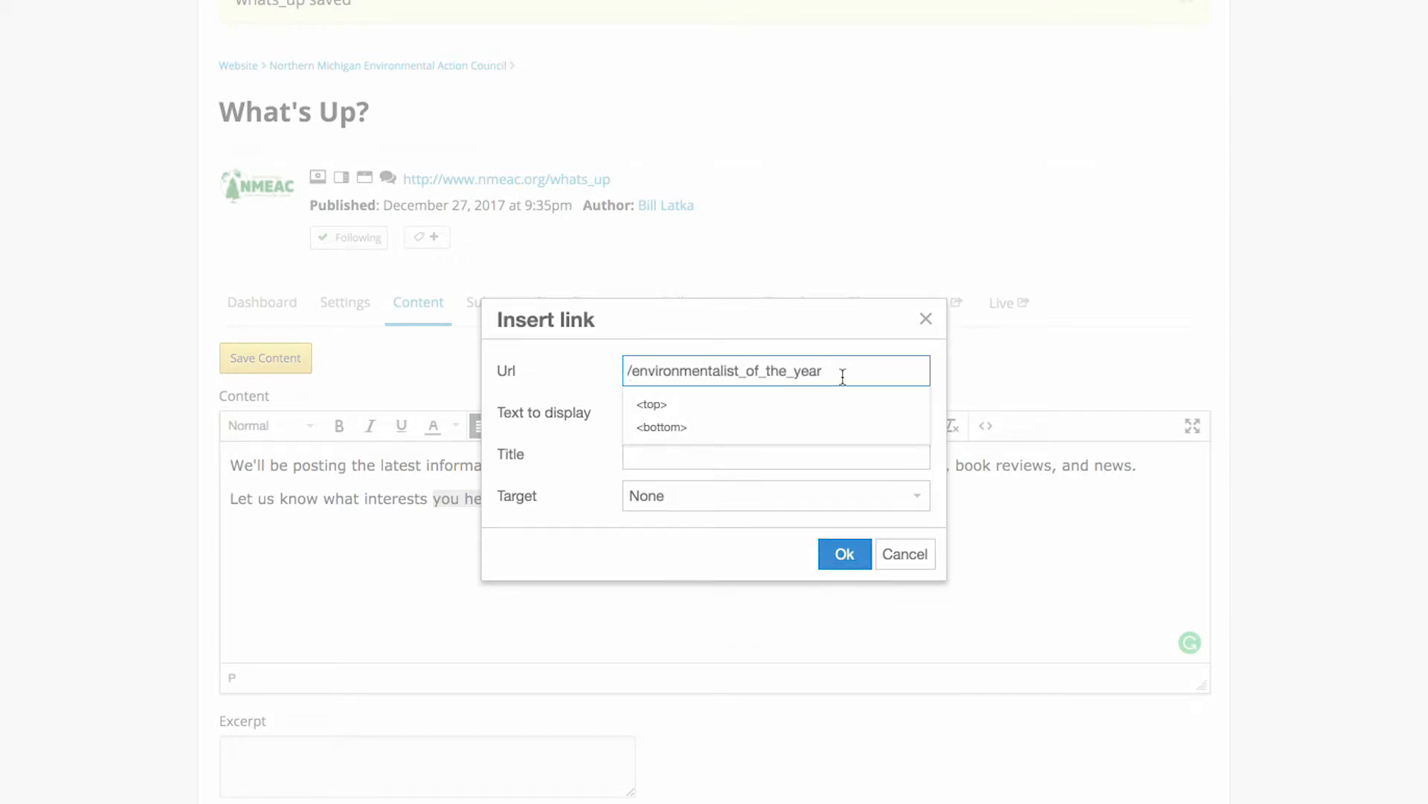
left_click(706, 540)
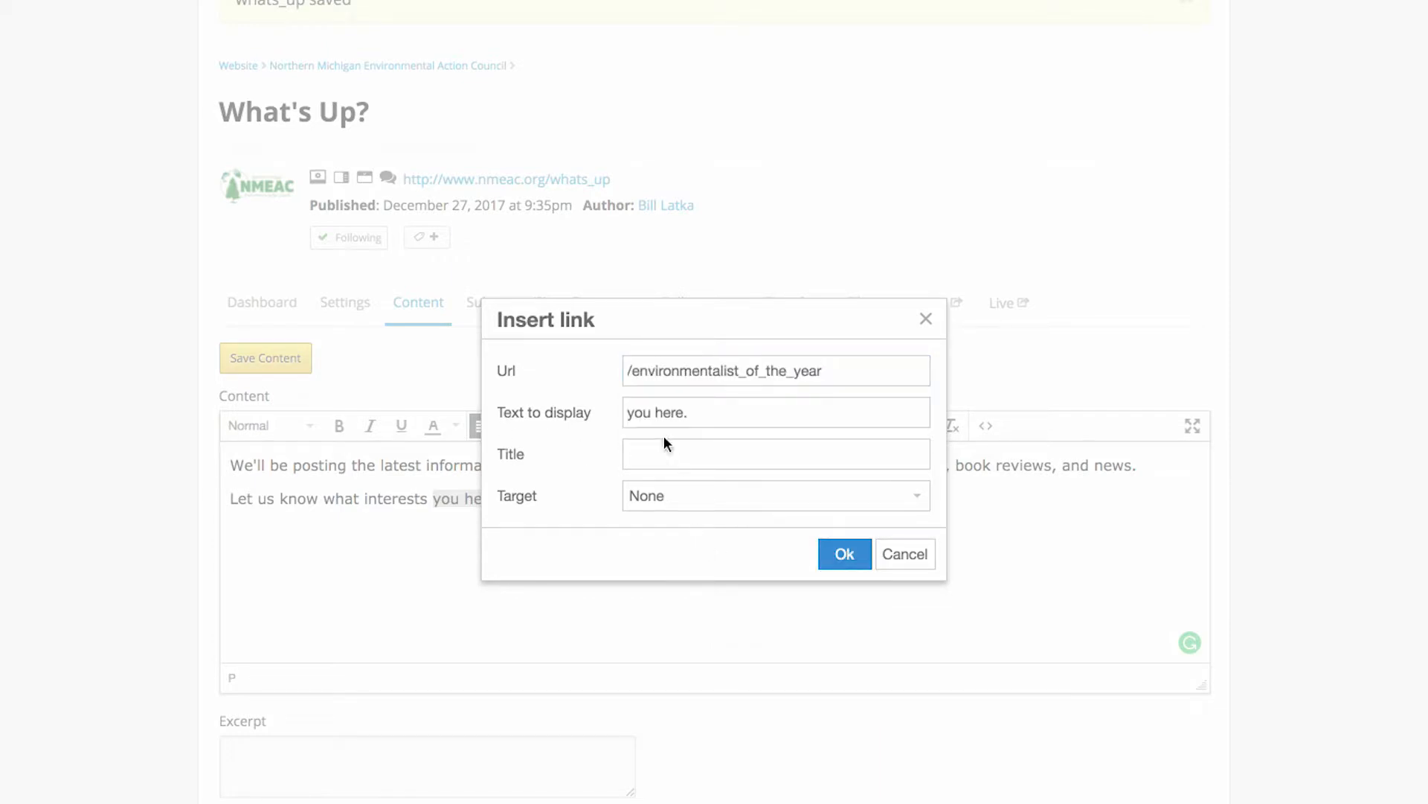
- Check the link's display text and target options, then insert it on "you here." with Target set to None
left_click_drag(702, 411, 611, 415)
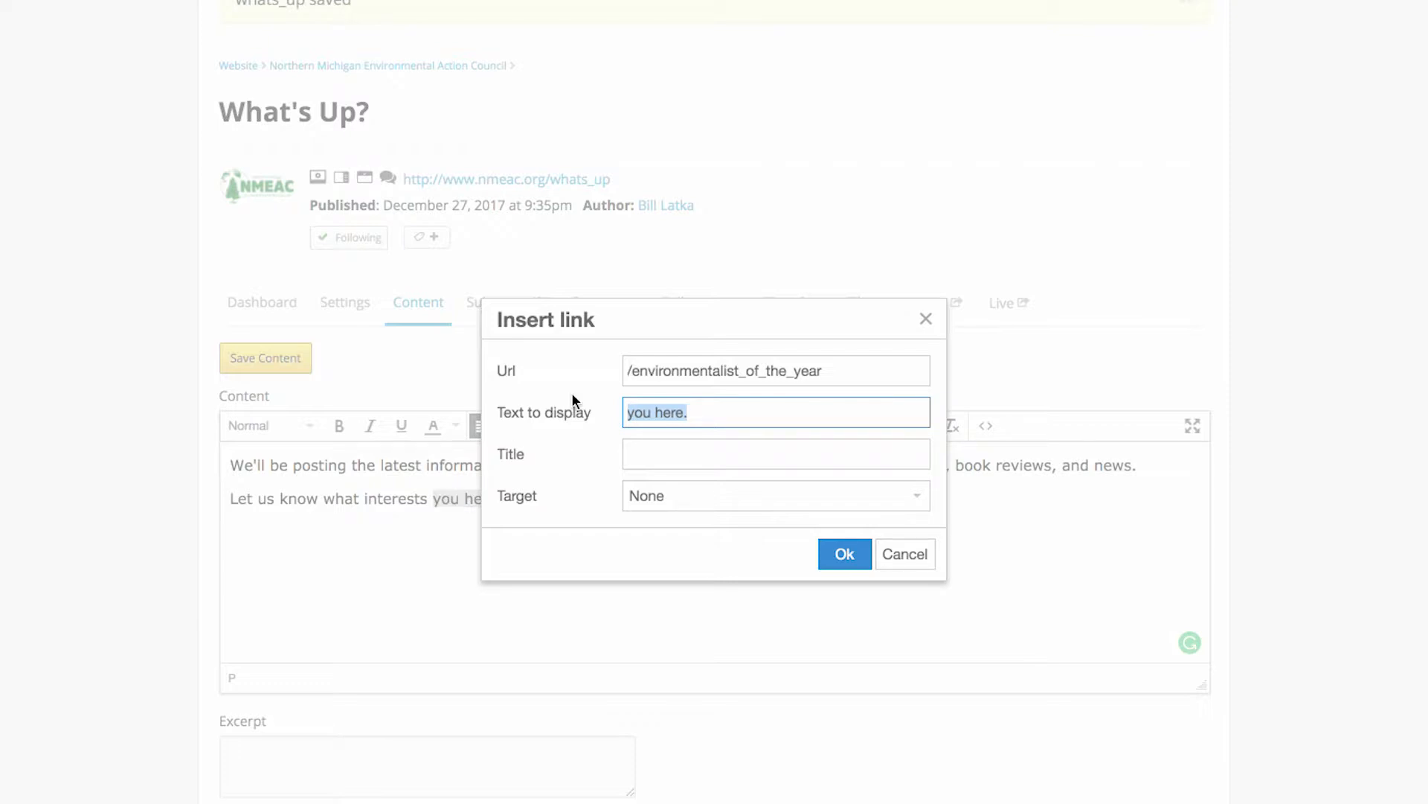
left_click_drag(657, 310, 824, 301)
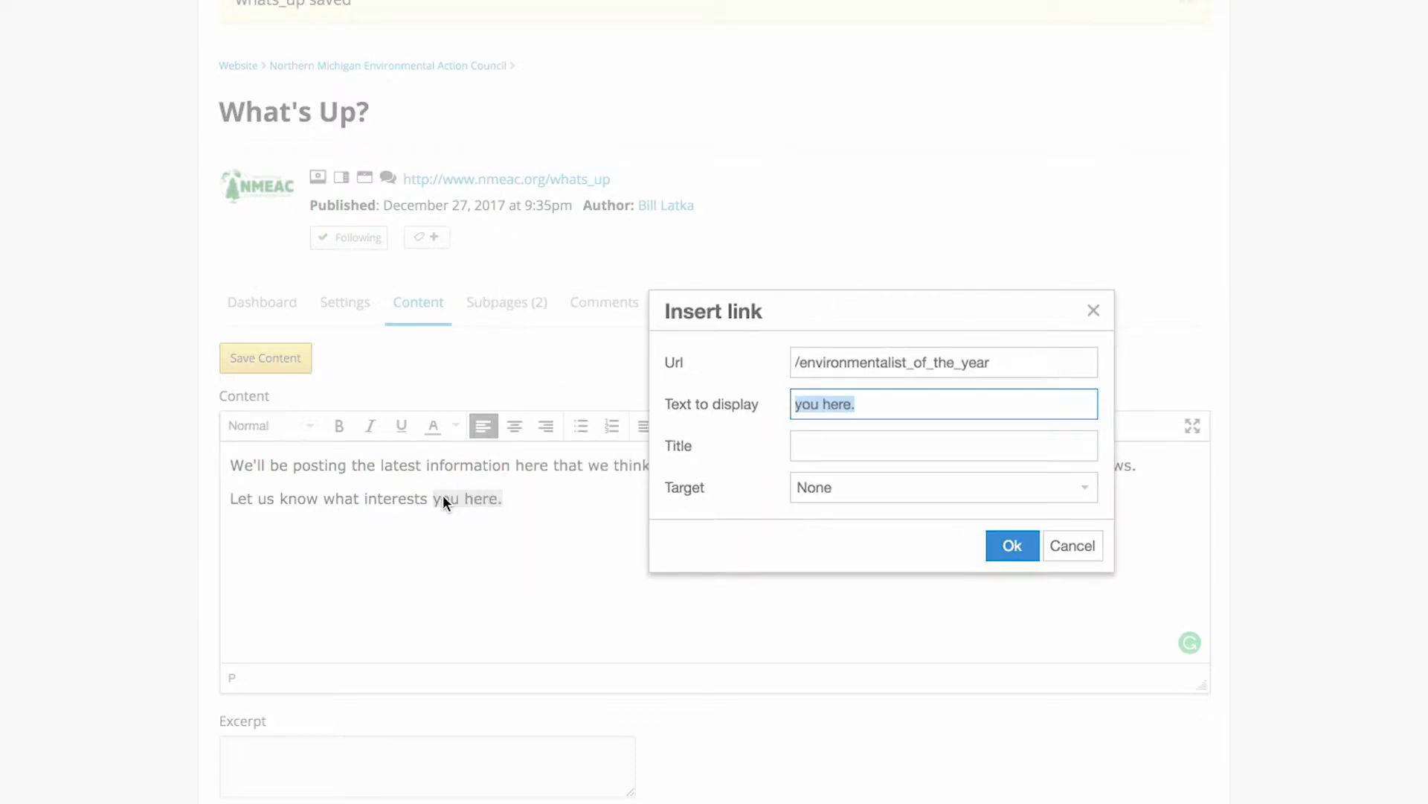
left_click(883, 497)
left_click(751, 519)
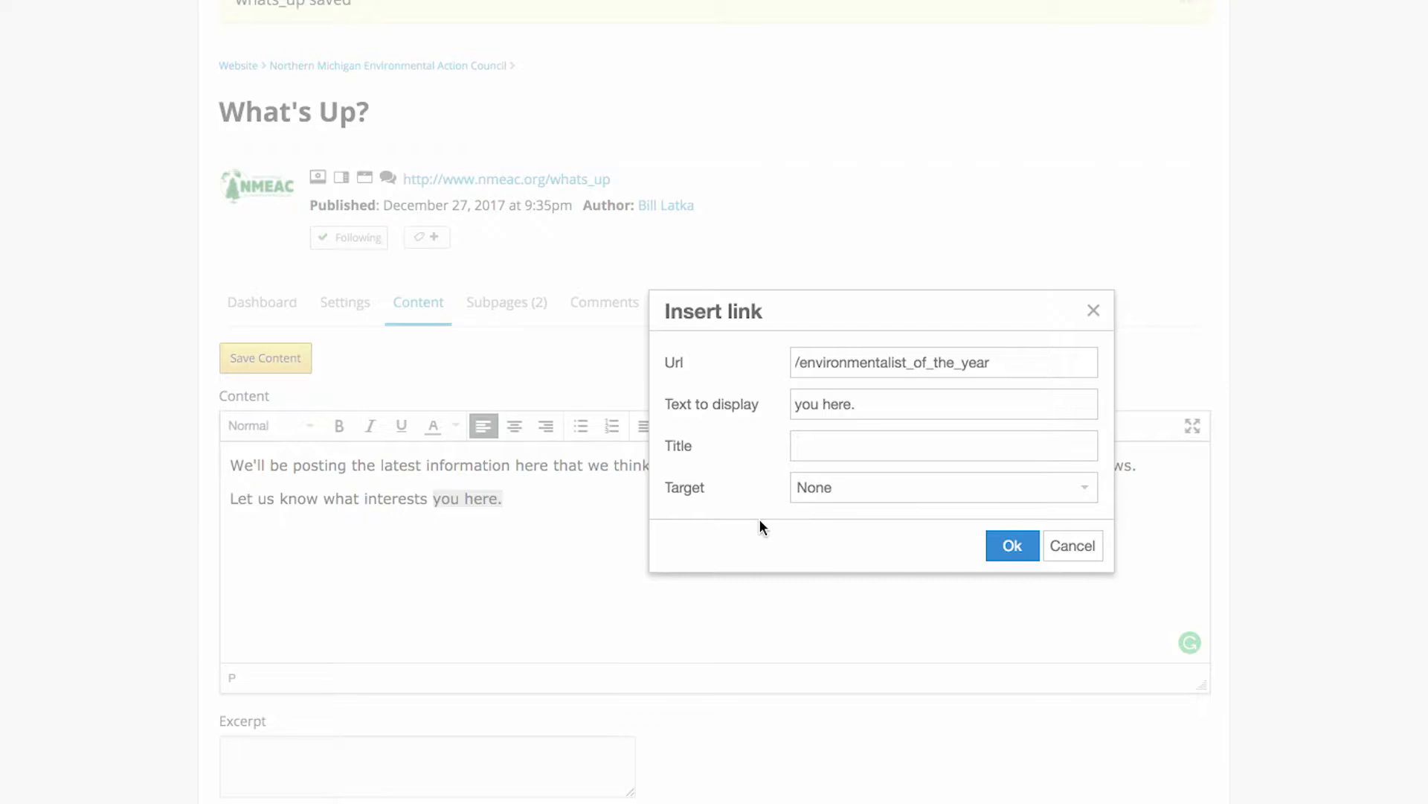
left_click(1013, 546)
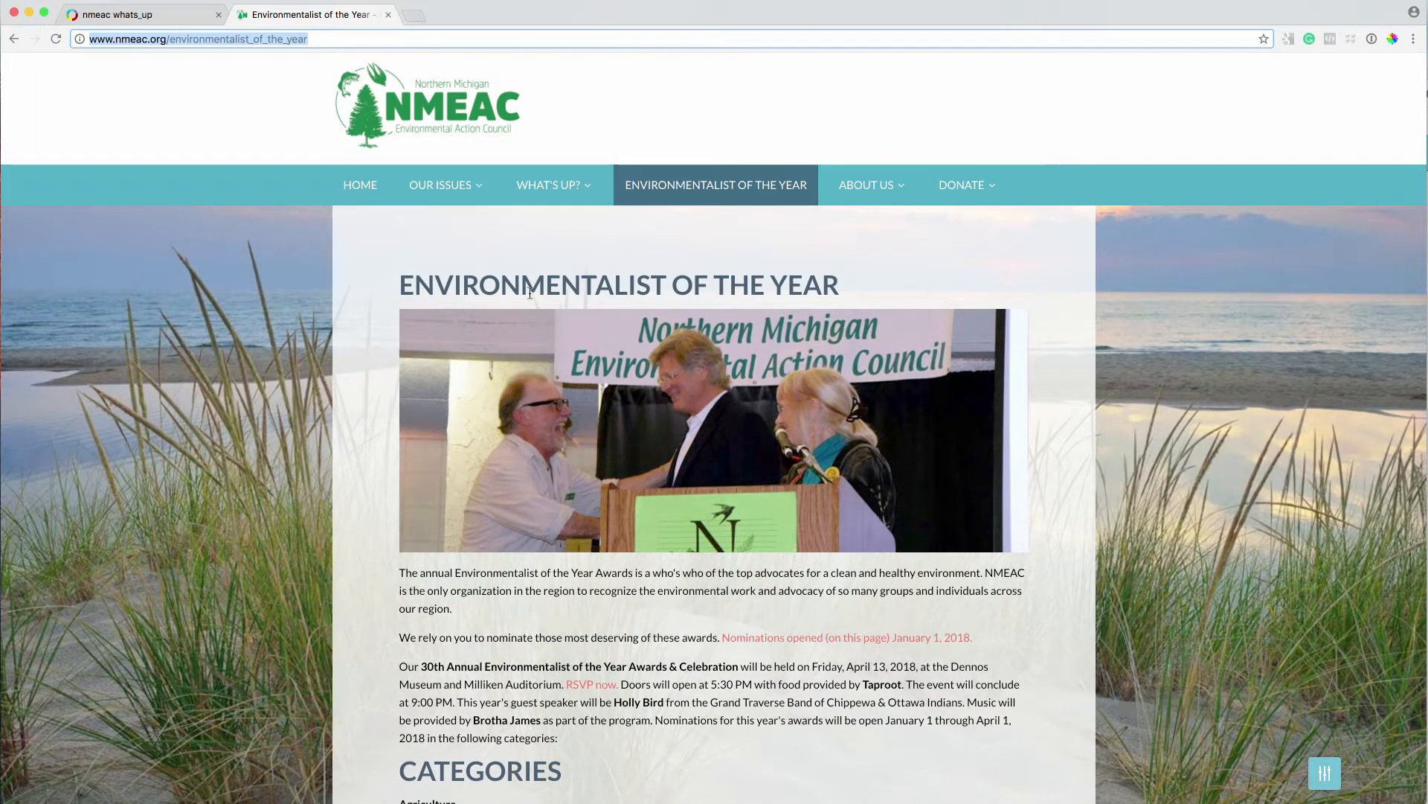
- Test the "you here." link on the live What's Up? page and go back to that page
mouse_move(535, 167)
left_click(548, 225)
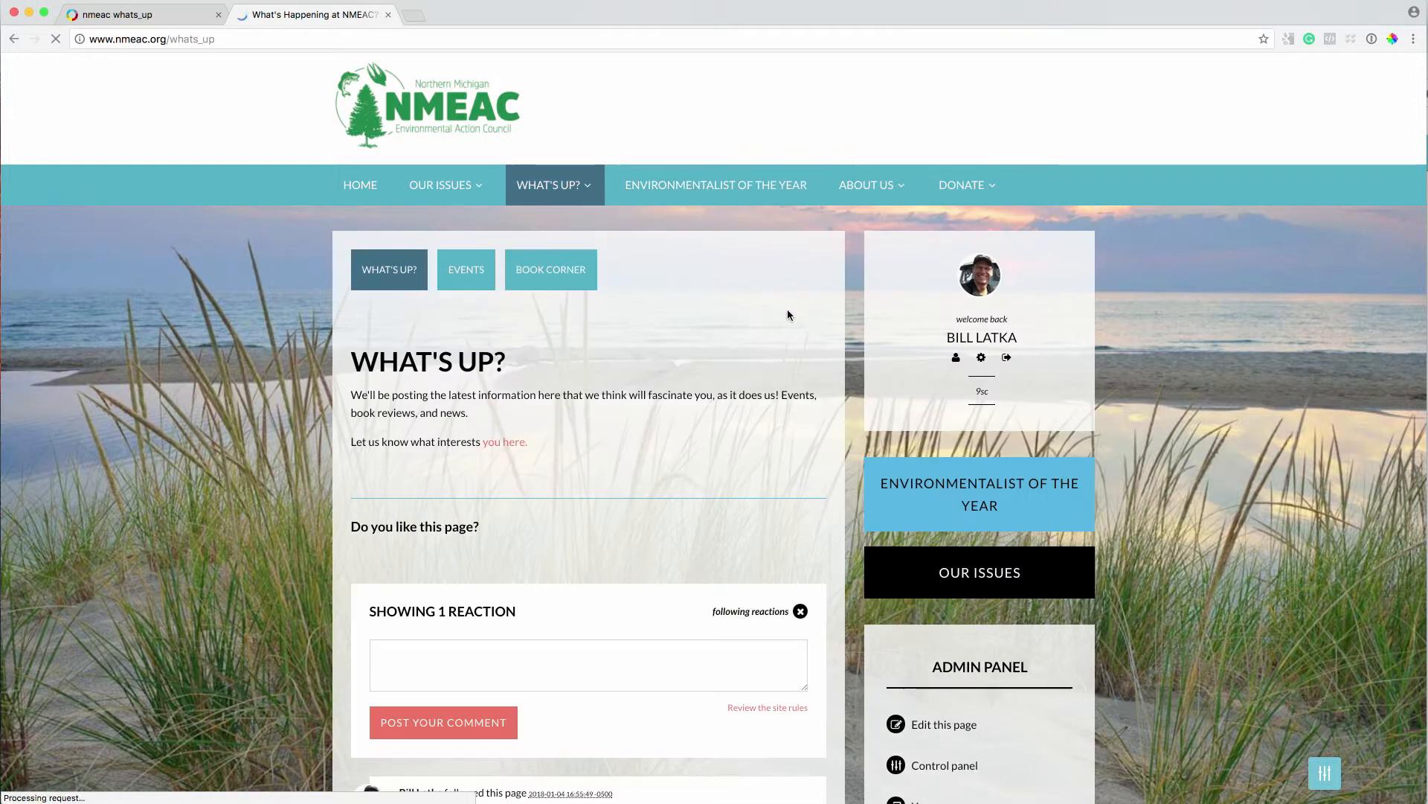
left_click(510, 445)
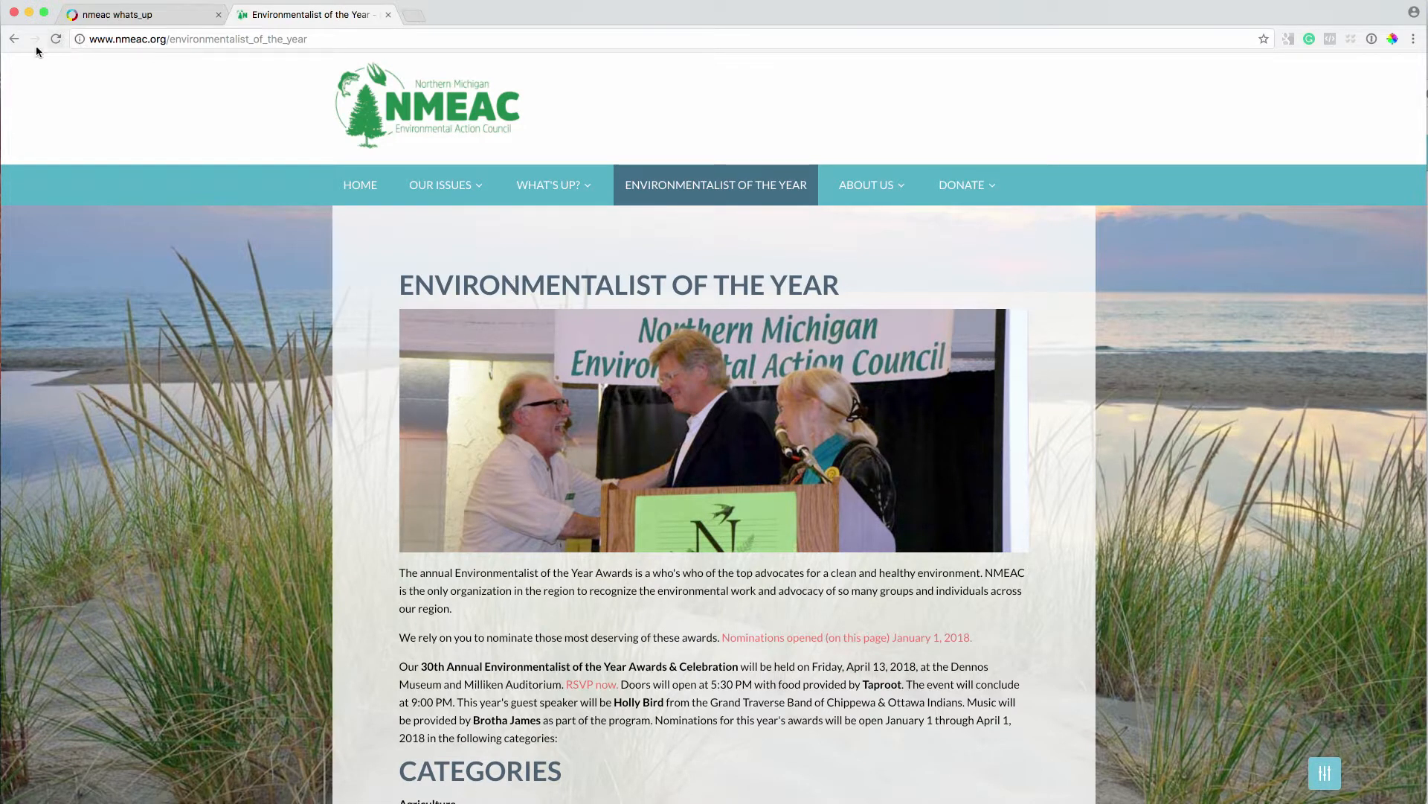
left_click(14, 39)
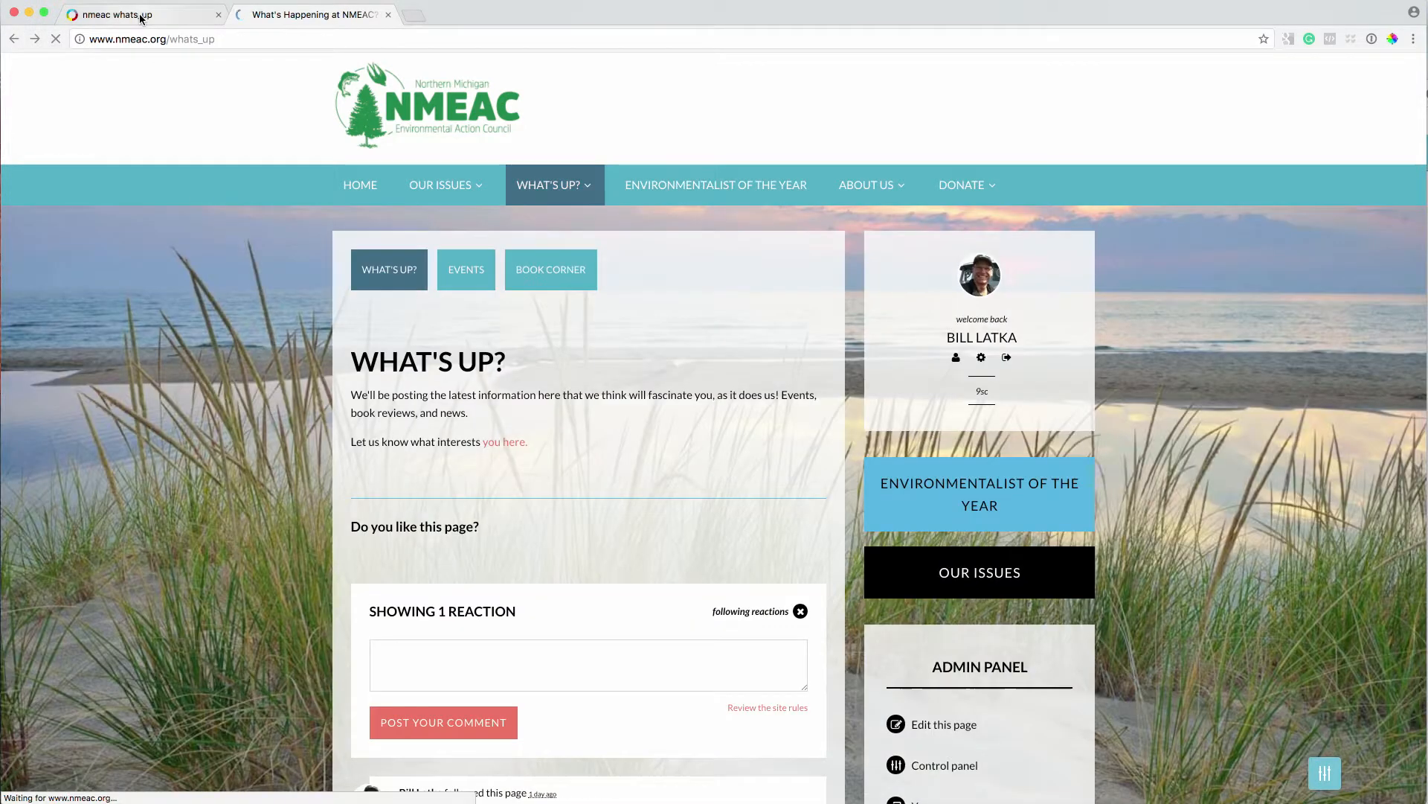
- Return to the page editor, set the "you here." link's Target to New window, and save the content
left_click(142, 18)
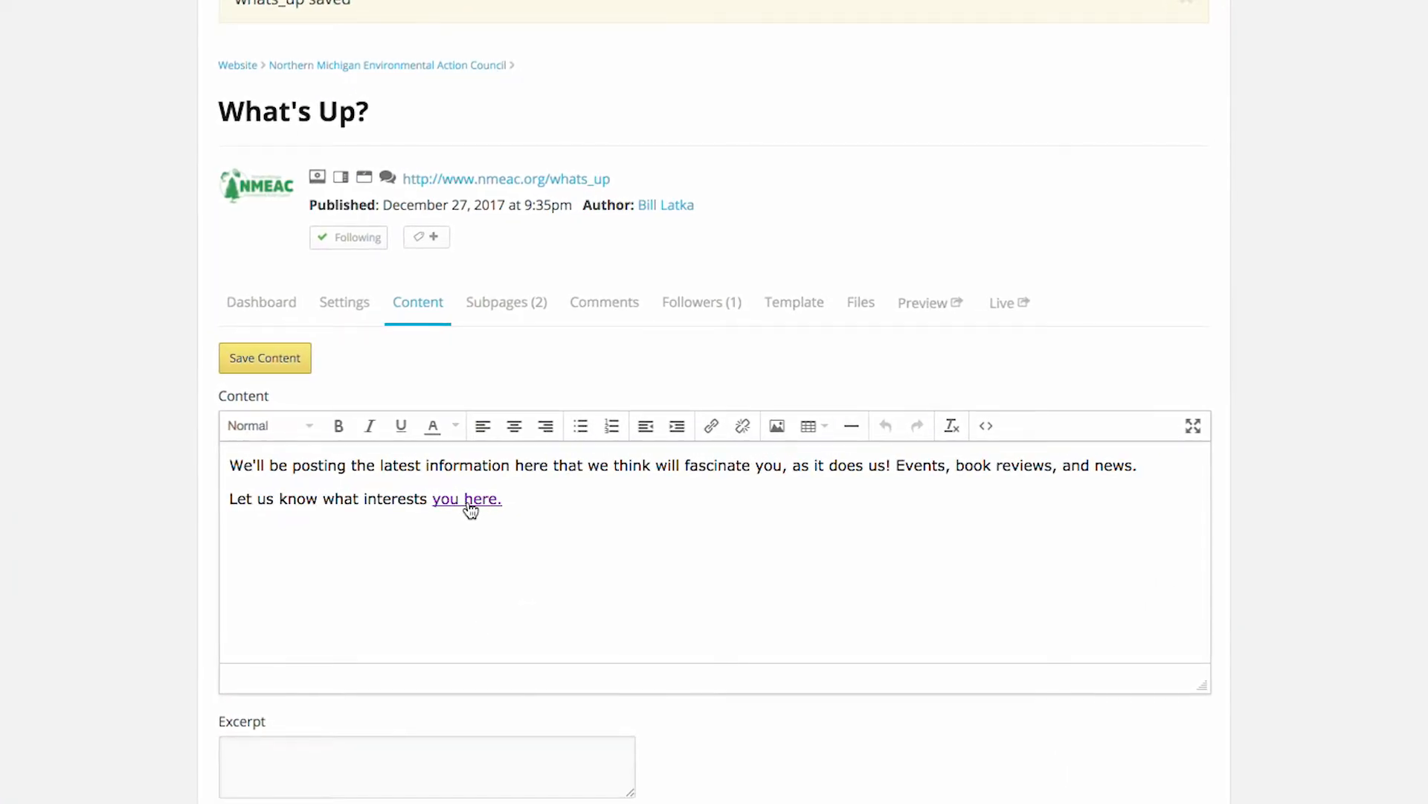
left_click(470, 509)
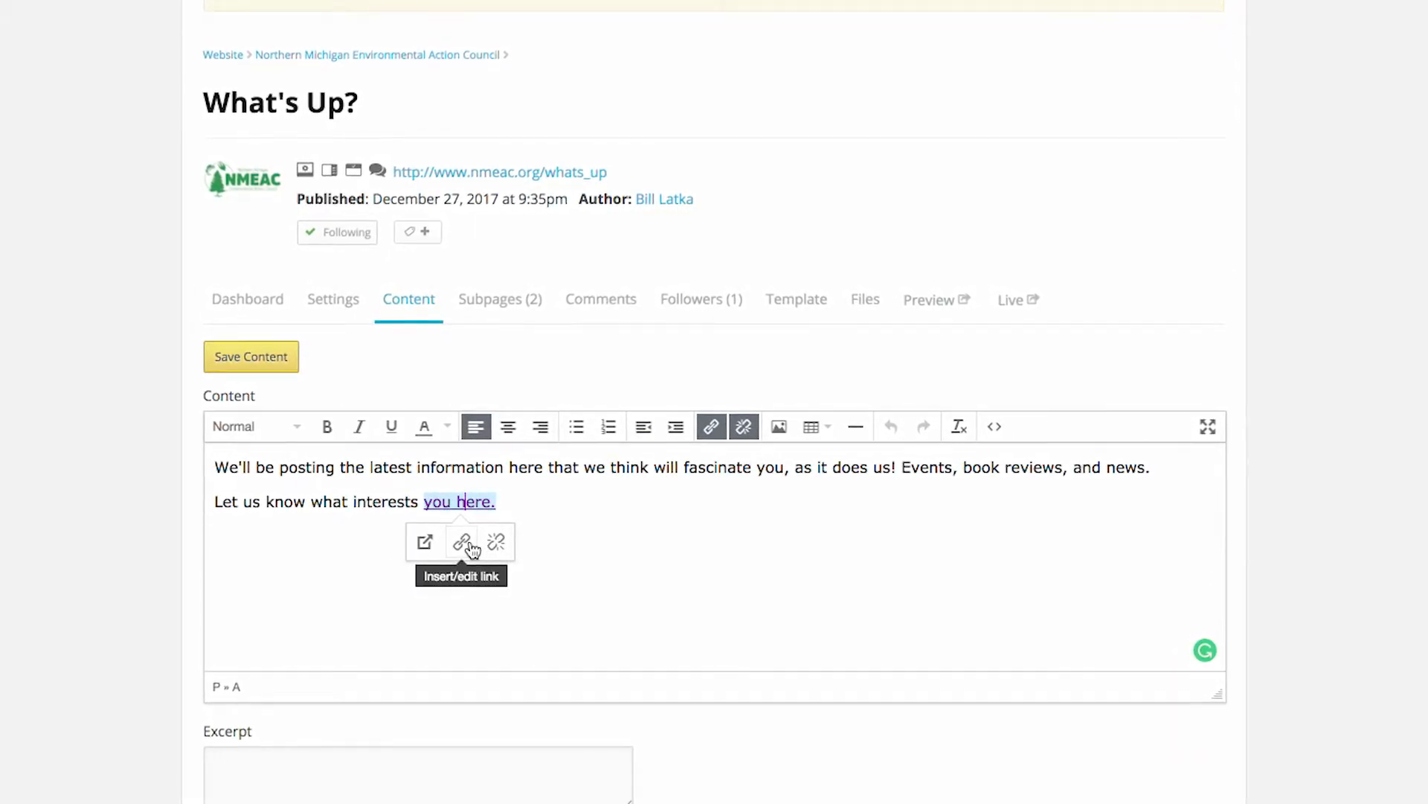
left_click(462, 545)
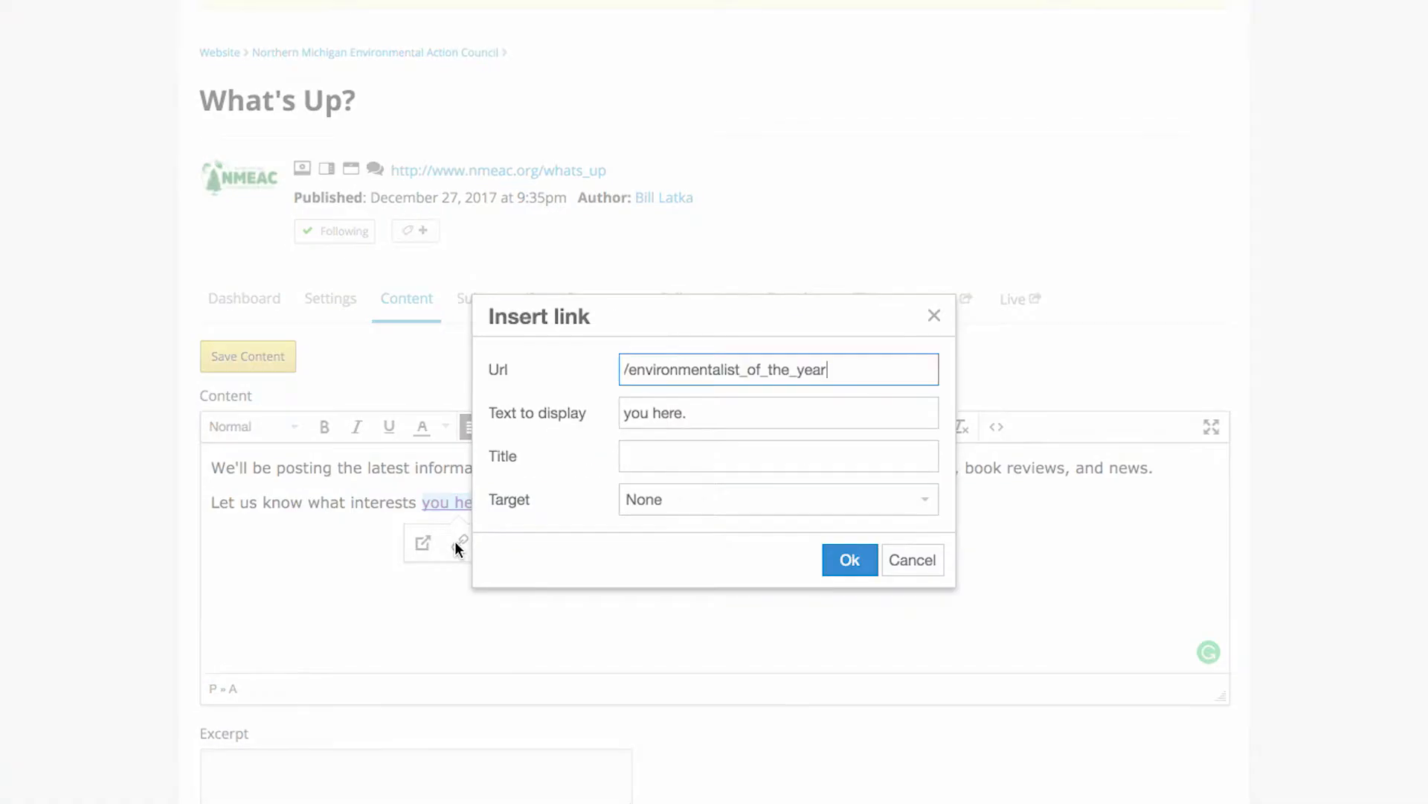
left_click(646, 514)
left_click(667, 569)
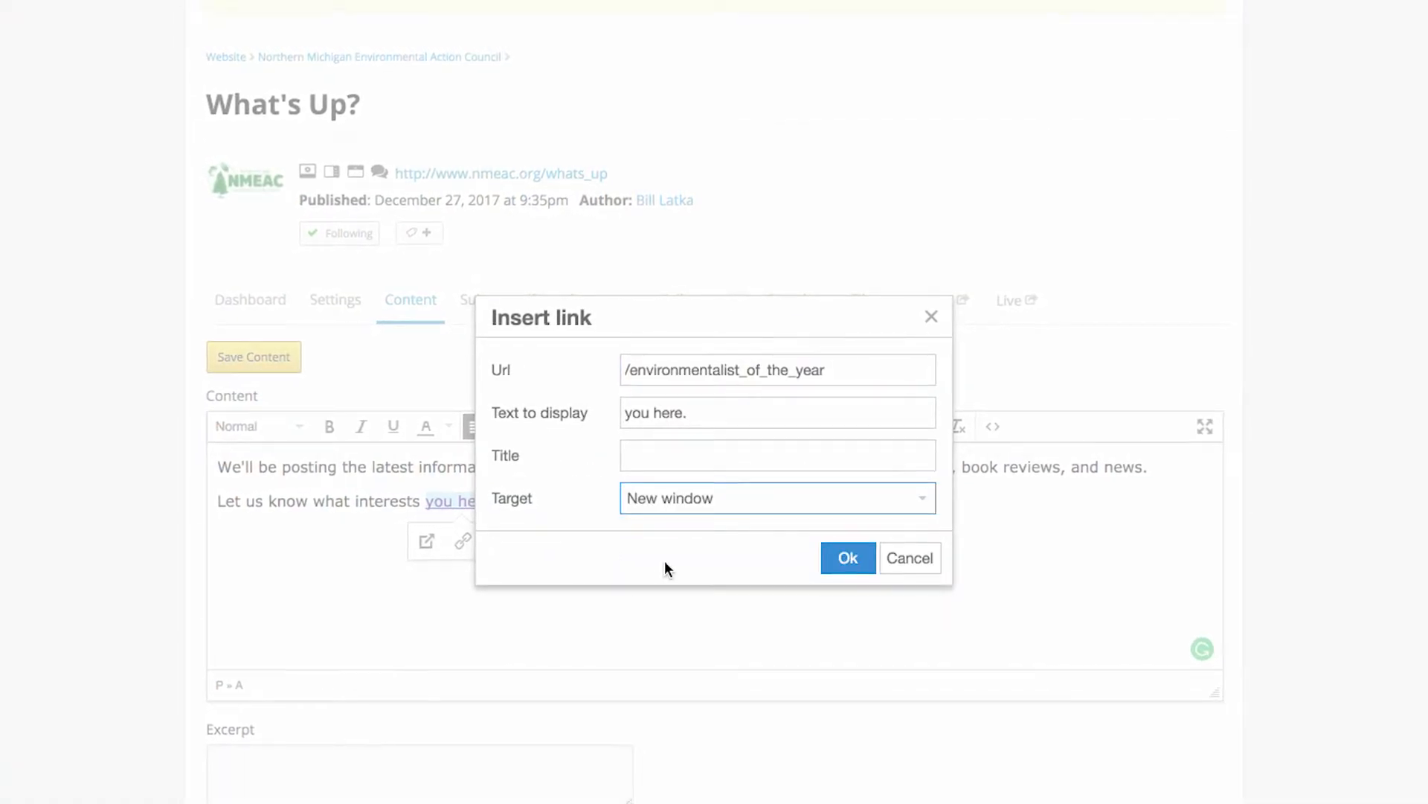
left_click(849, 559)
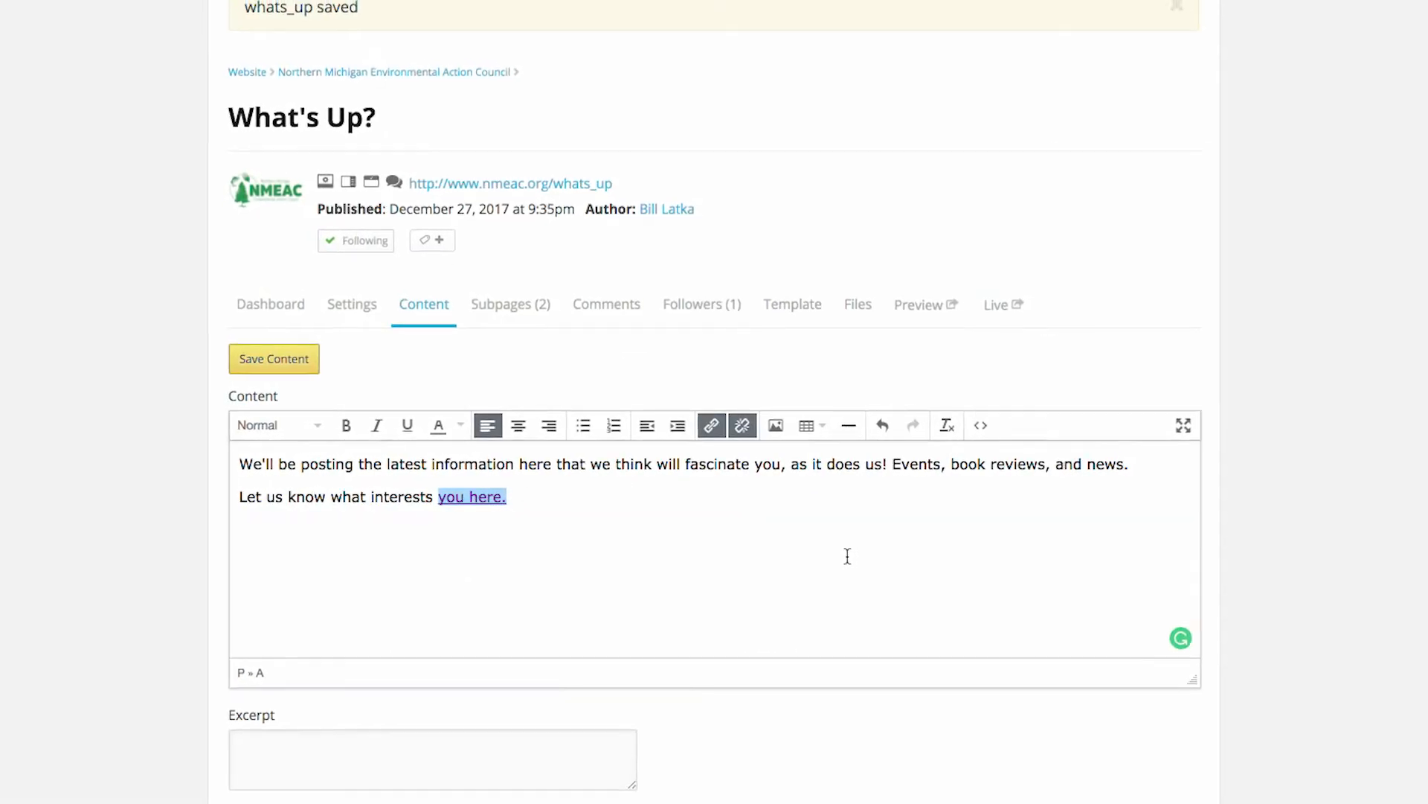
left_click(299, 361)
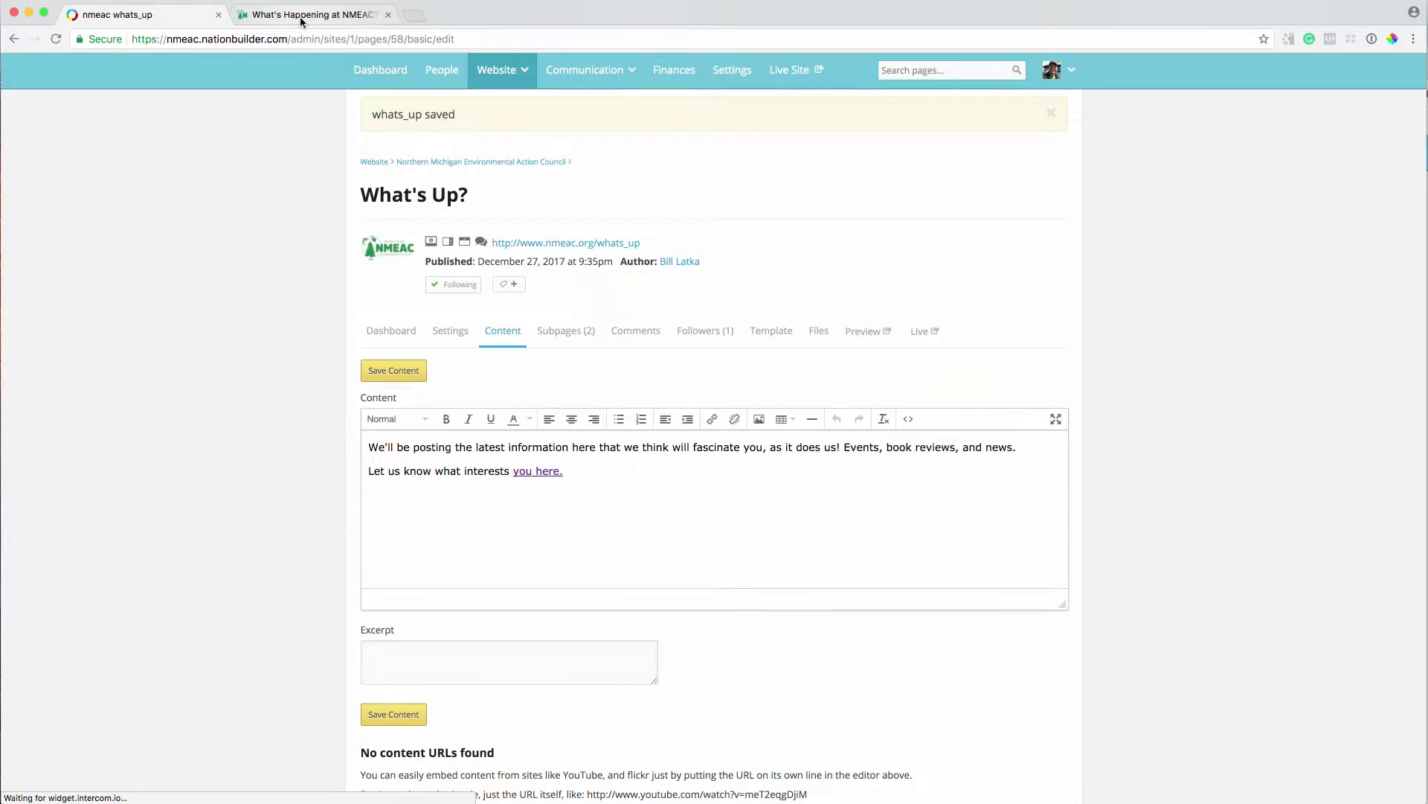
- Reload the live What's Up? page, test the "you here." link, and return to that page
left_click(302, 22)
left_click(55, 38)
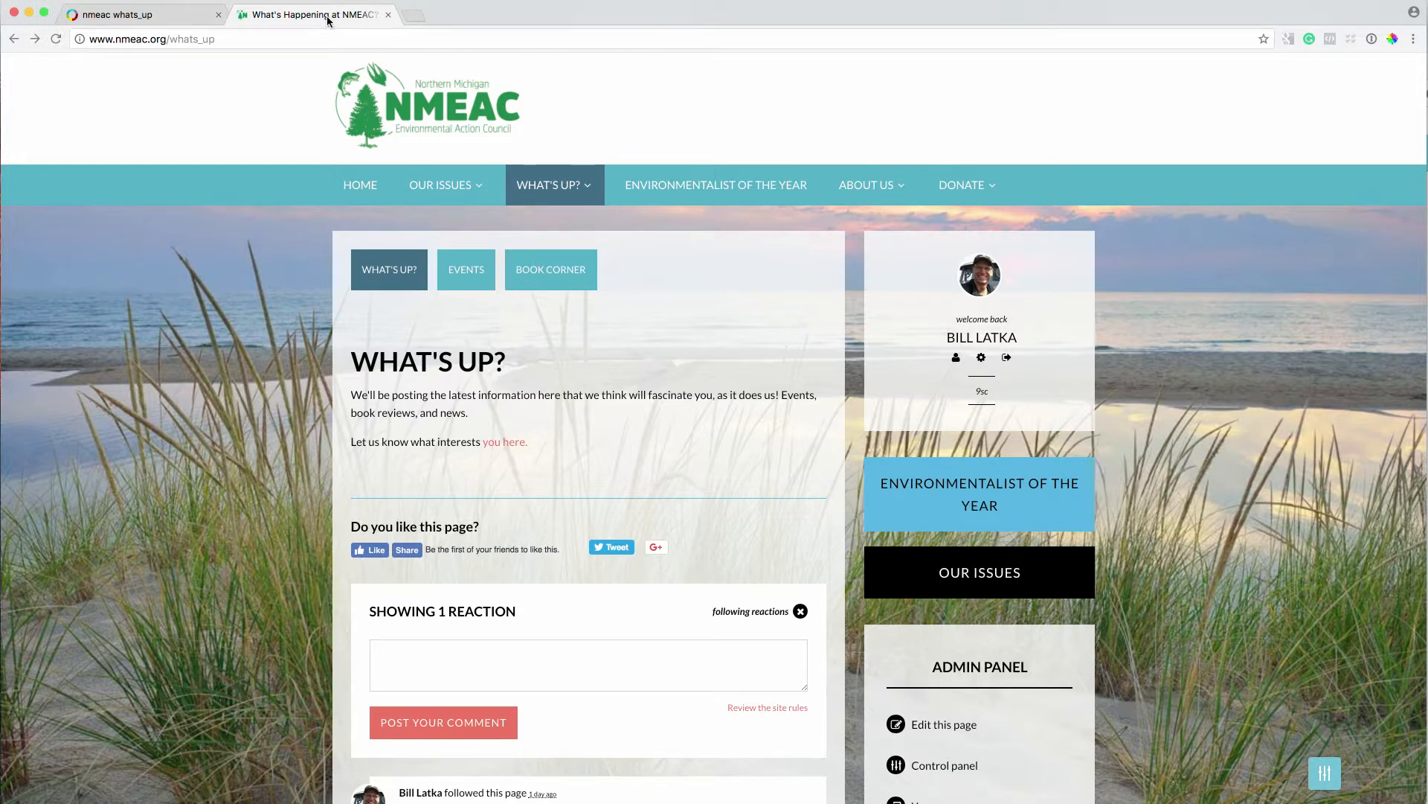
left_click(509, 440)
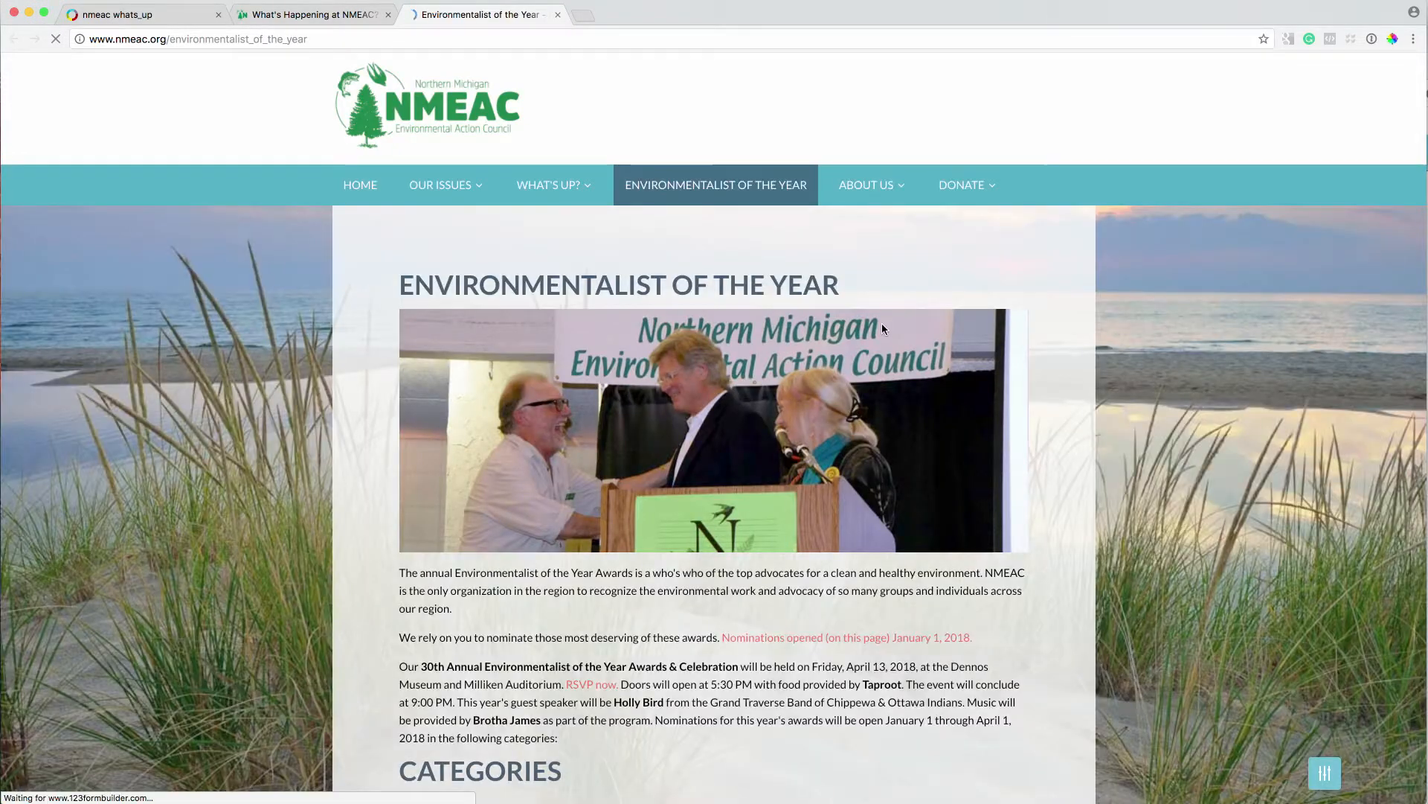
left_click(313, 16)
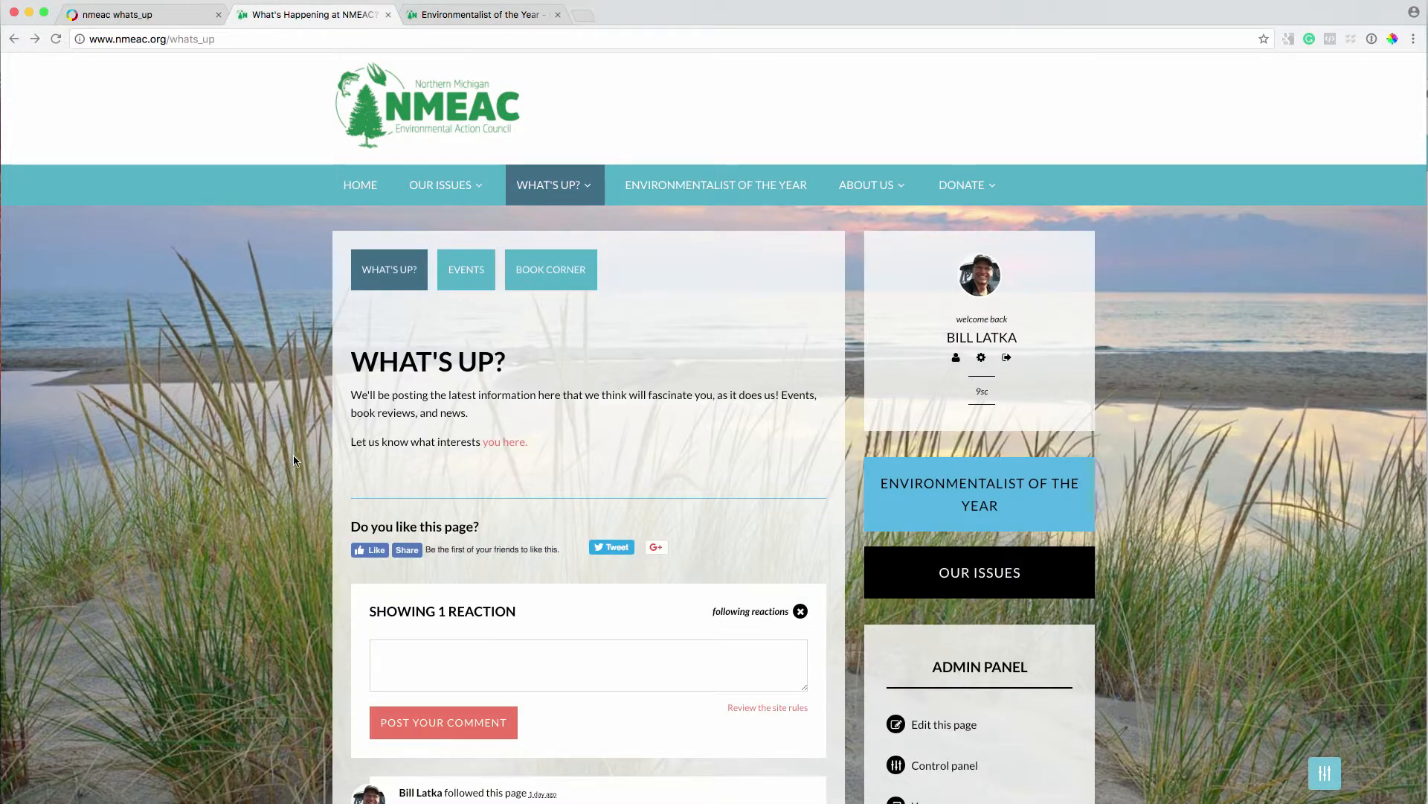
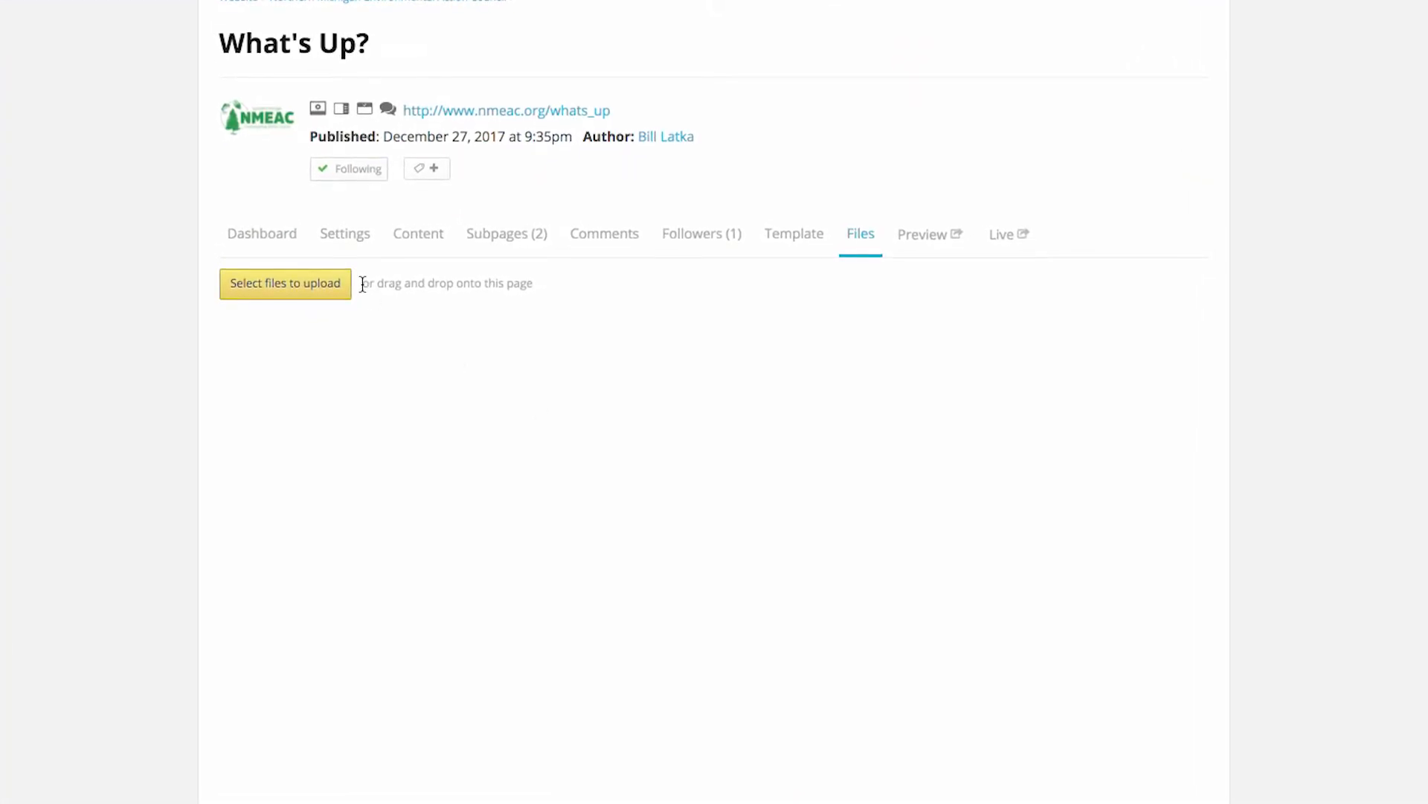
- Upload meeting-small.jpg and meeting-social.jpg from the Desktop to the What's Up? page's files
left_click_drag(374, 285, 569, 288)
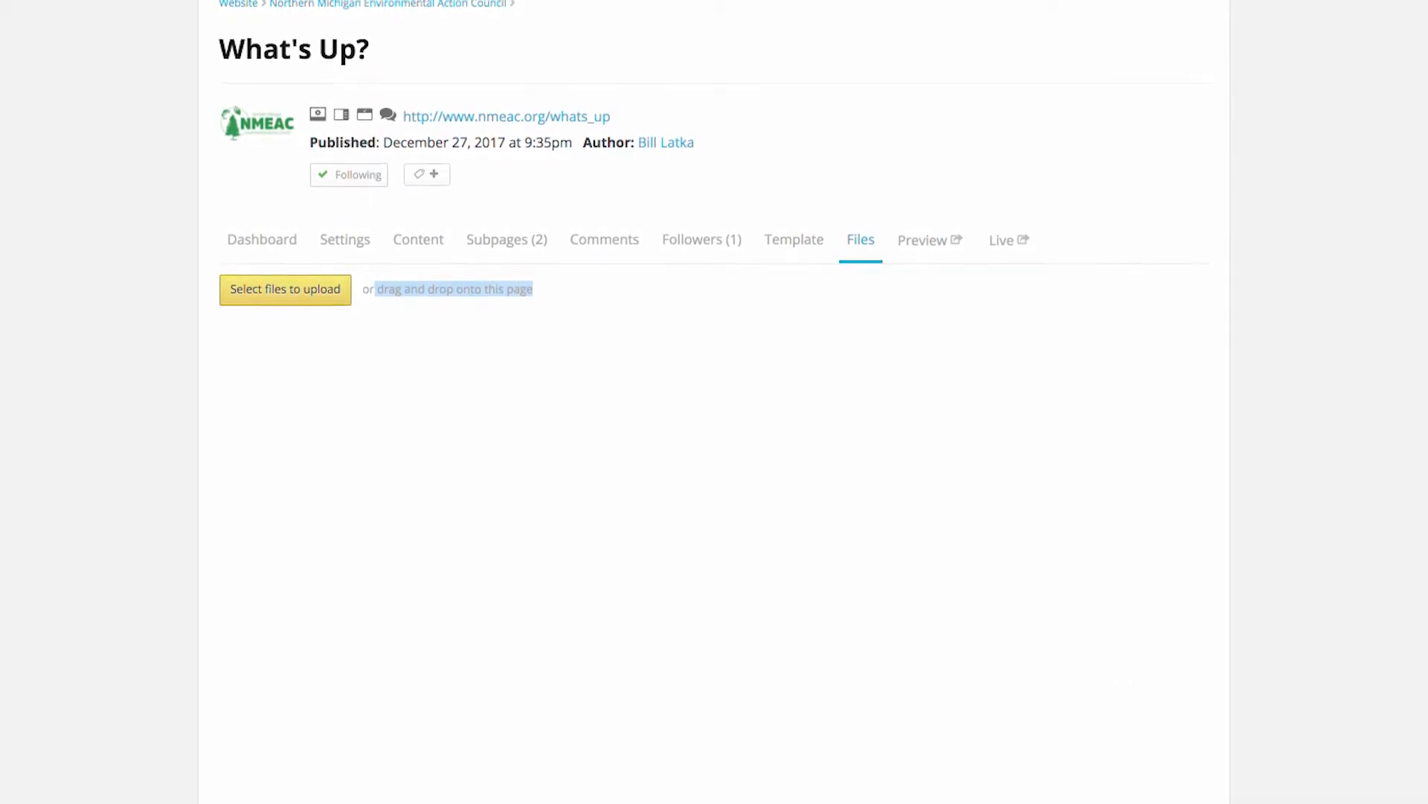
left_click_drag(1427, 744, 593, 449)
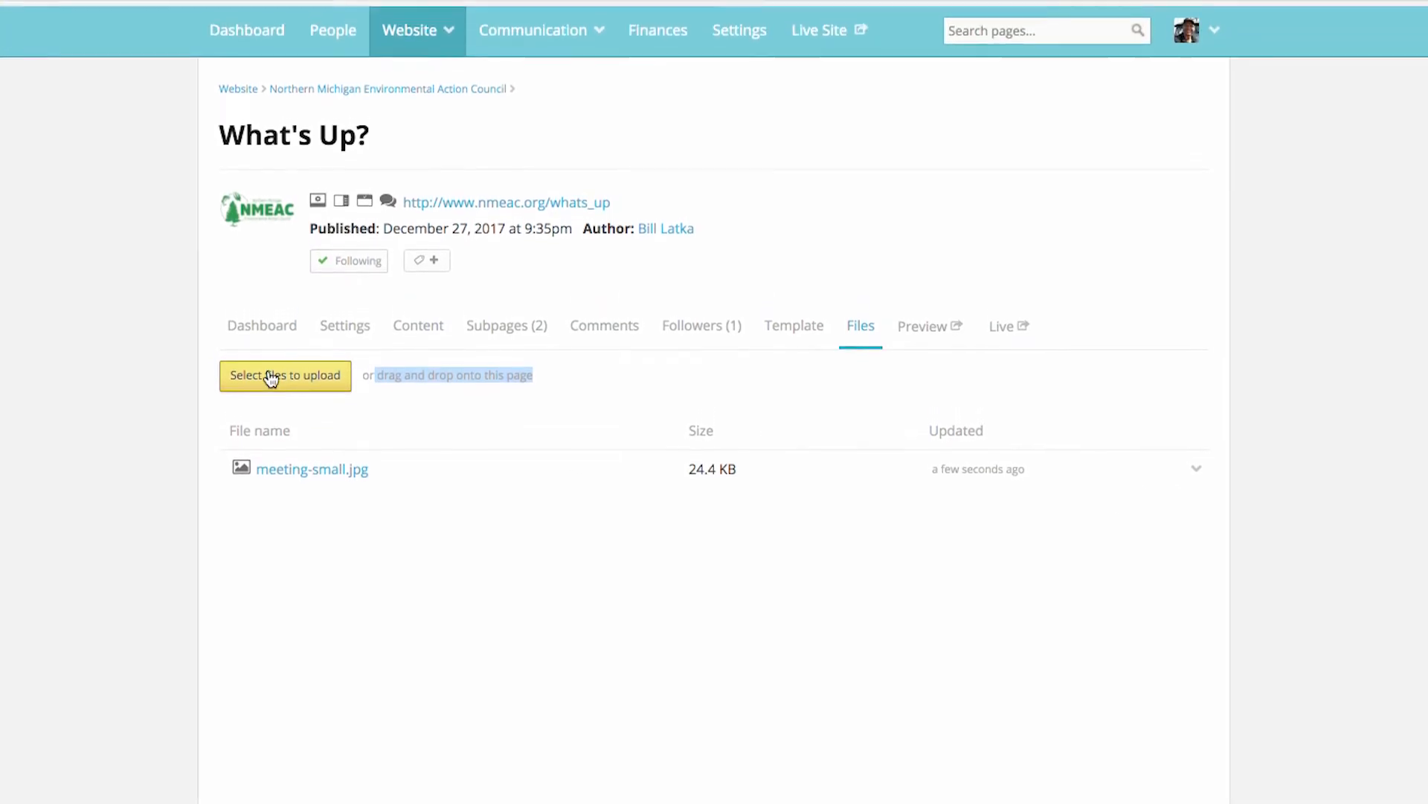
left_click(270, 378)
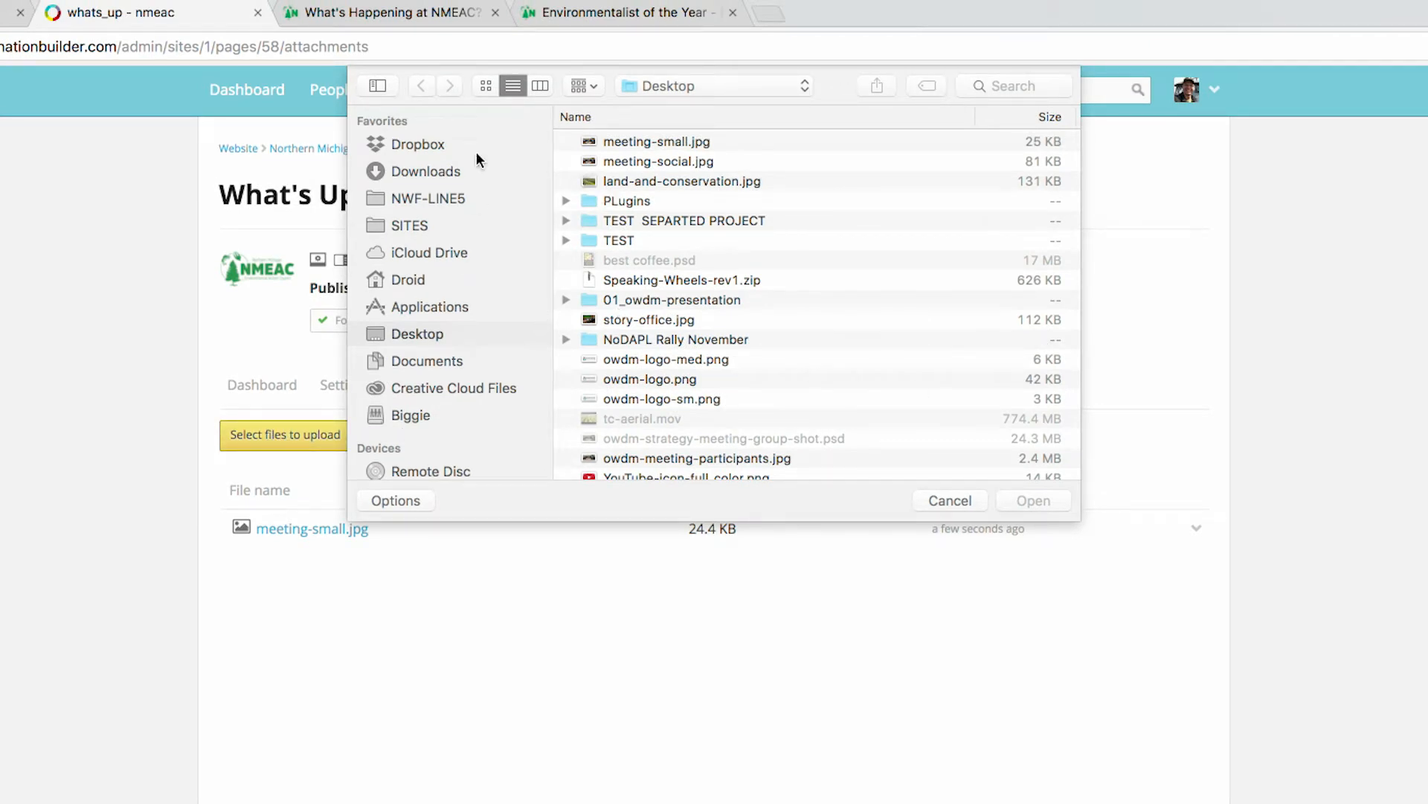
scroll(737, 367, "down", 3)
scroll(738, 364, "up", 4)
left_click(689, 160)
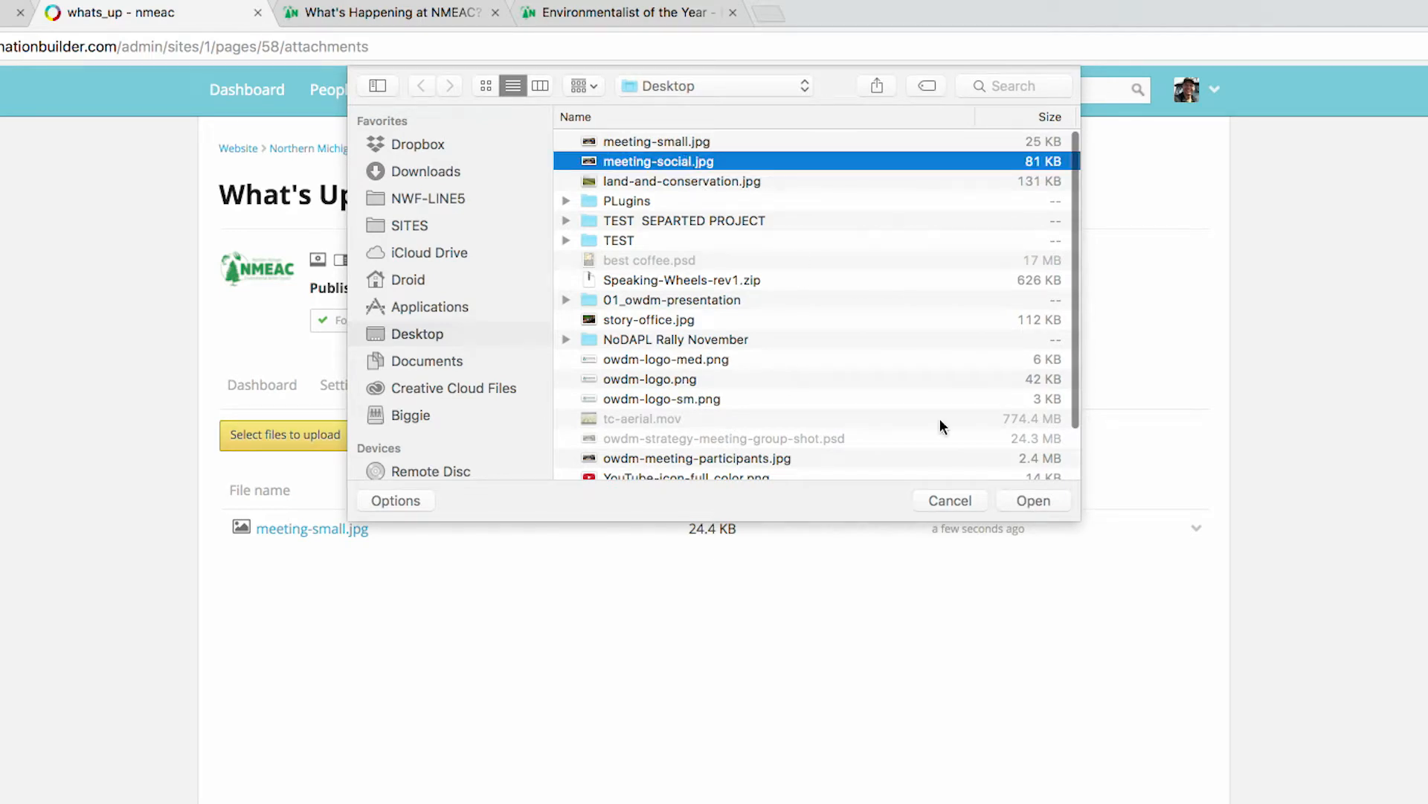
left_click(1034, 500)
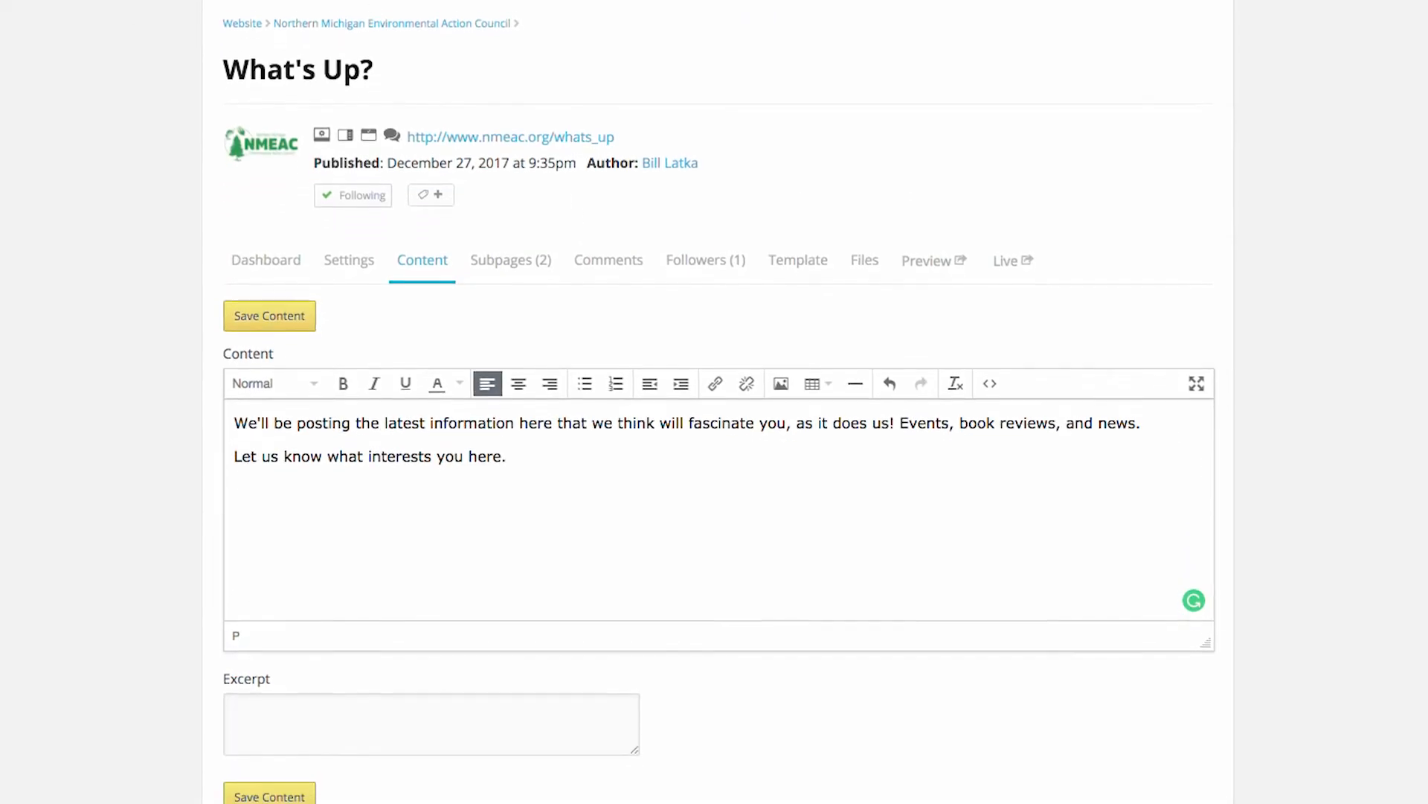
- Reload the content editor, discarding unsaved changes, and remove the link from "you here."
key("super+r")
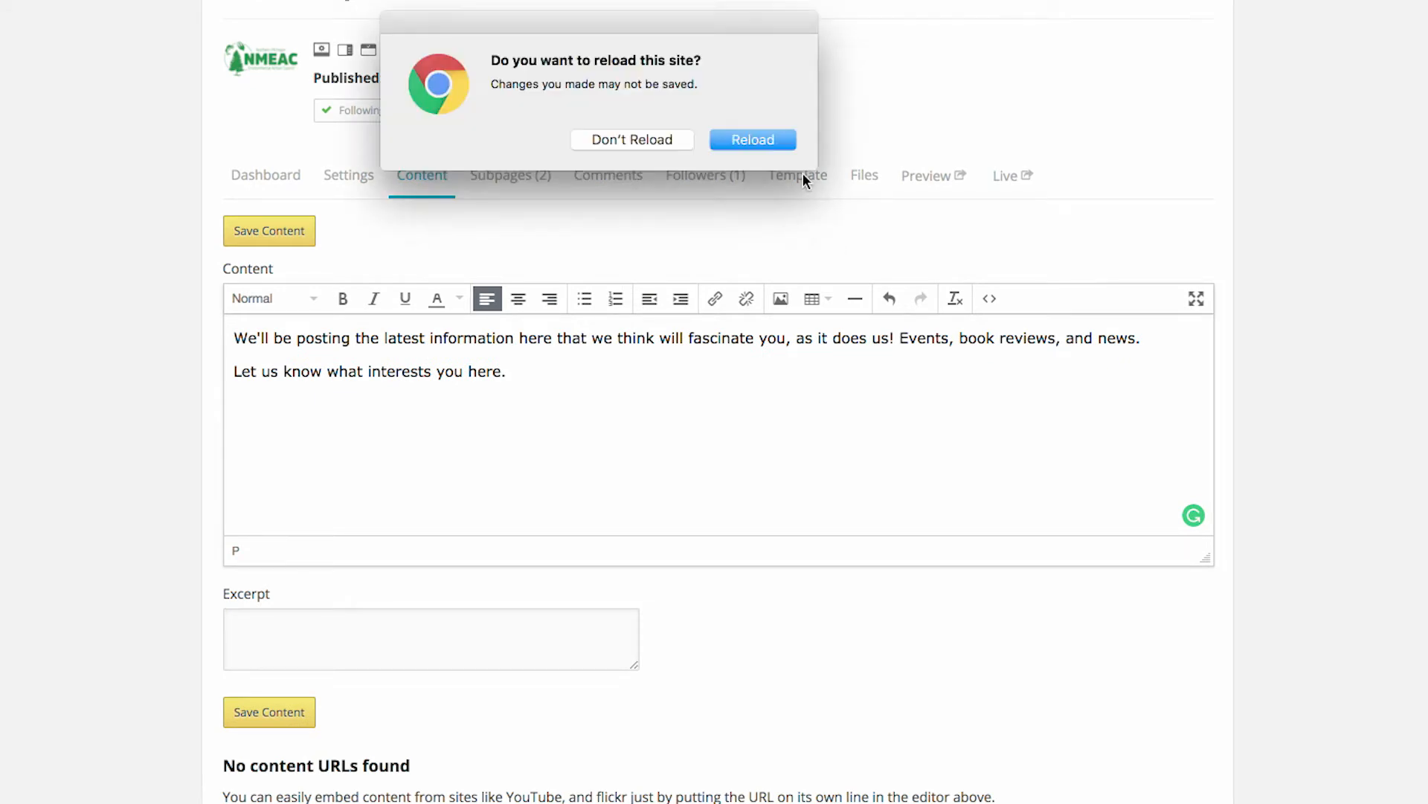
left_click(772, 137)
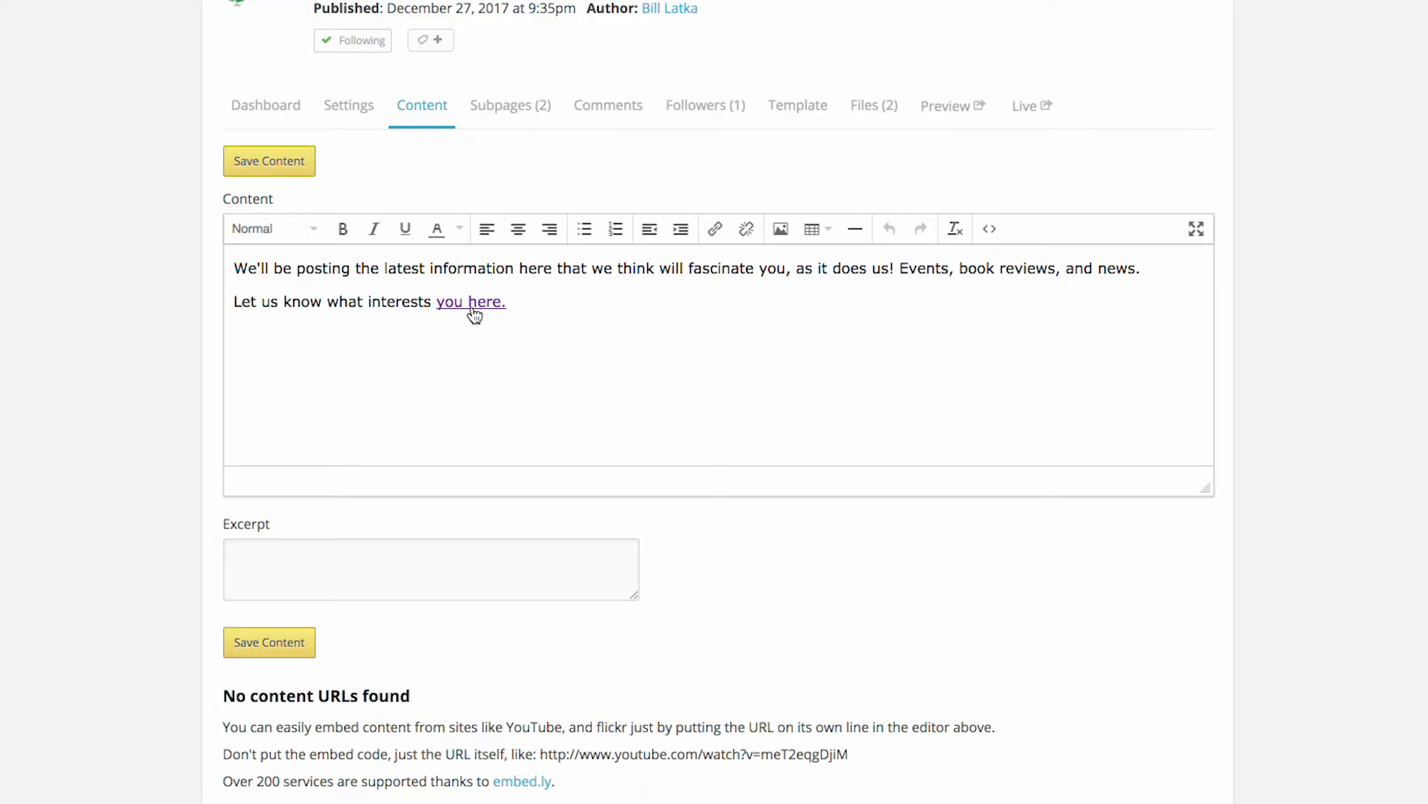
left_click(472, 311)
left_click(504, 339)
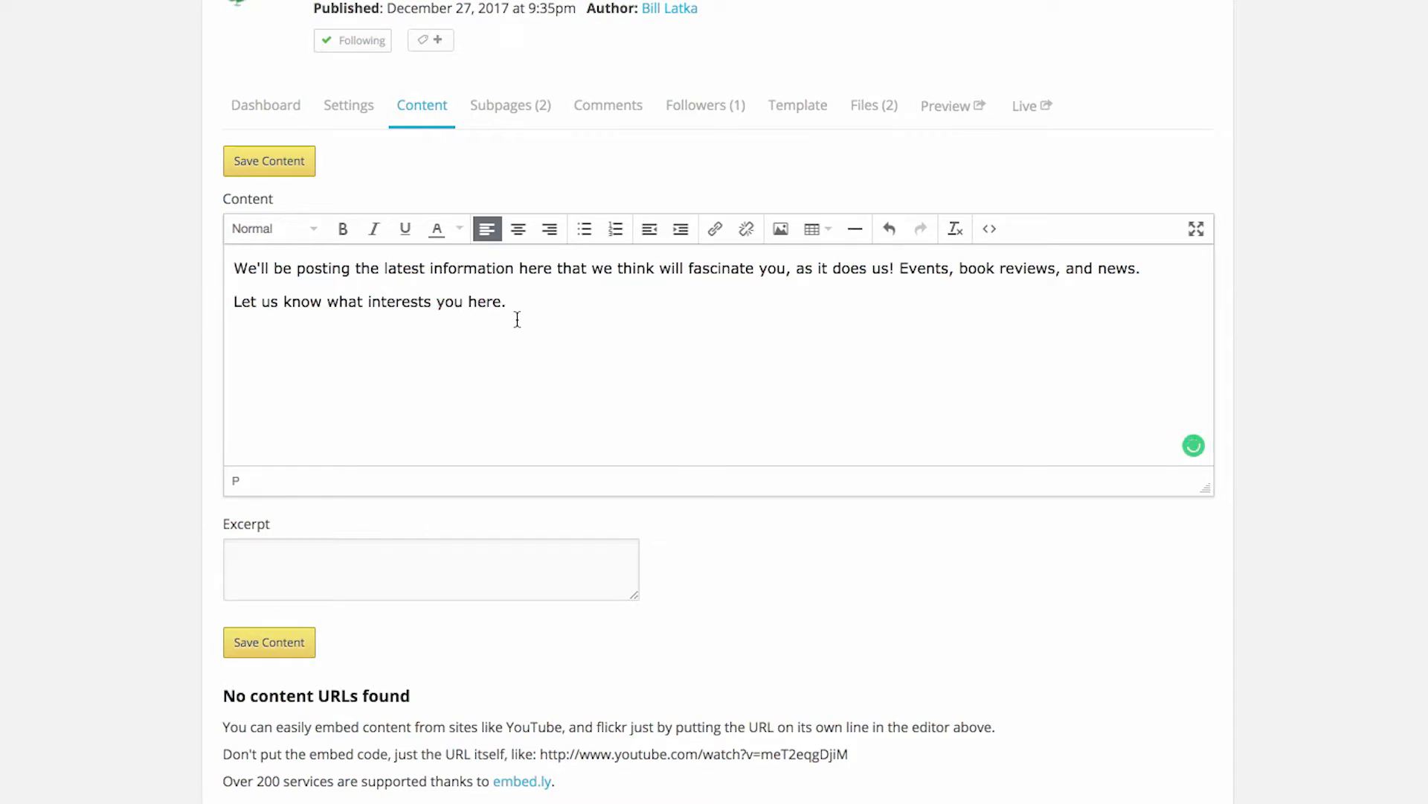
- Add a blank line below "Let us know what interests you here." and choose meeting-small.jpg as the image to insert there
key("Return")
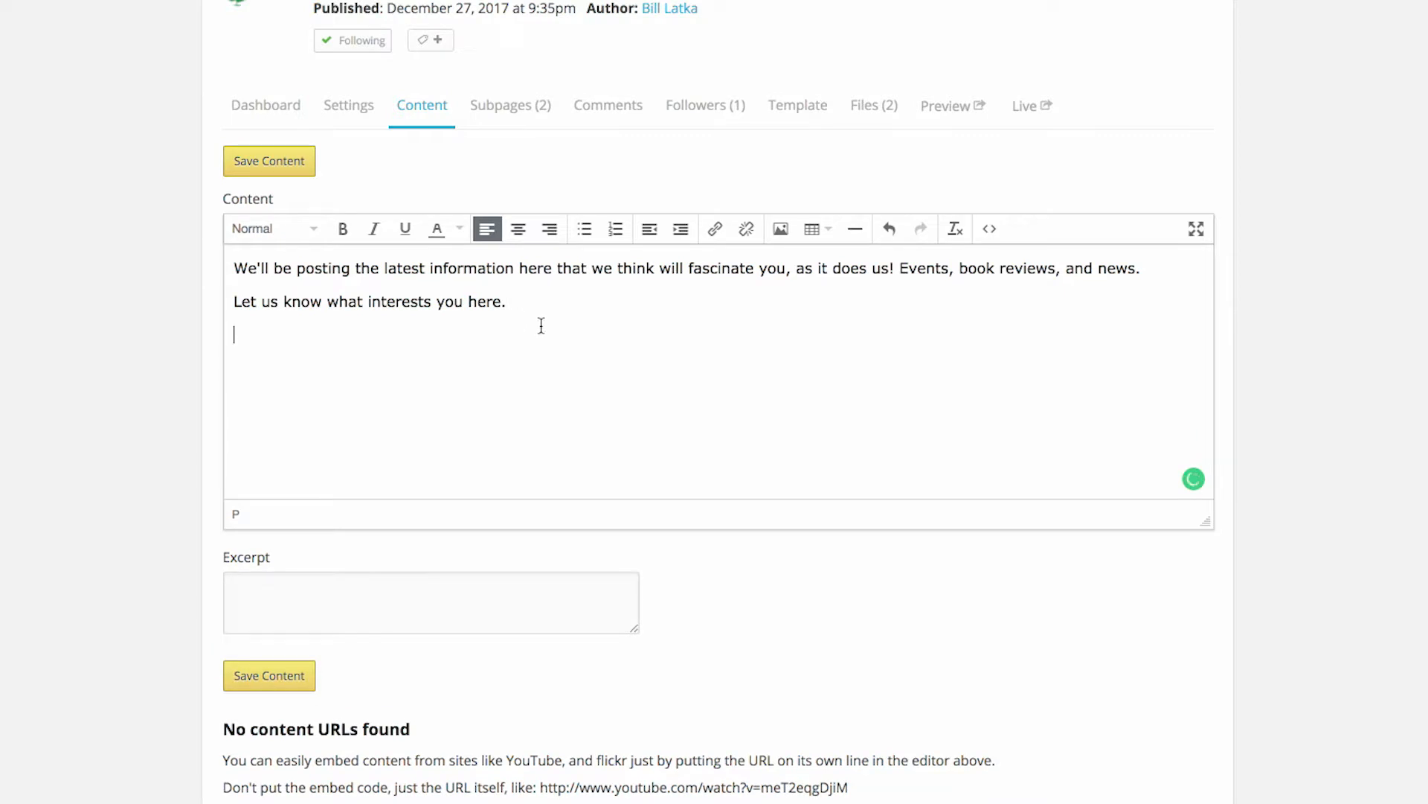
left_click(783, 232)
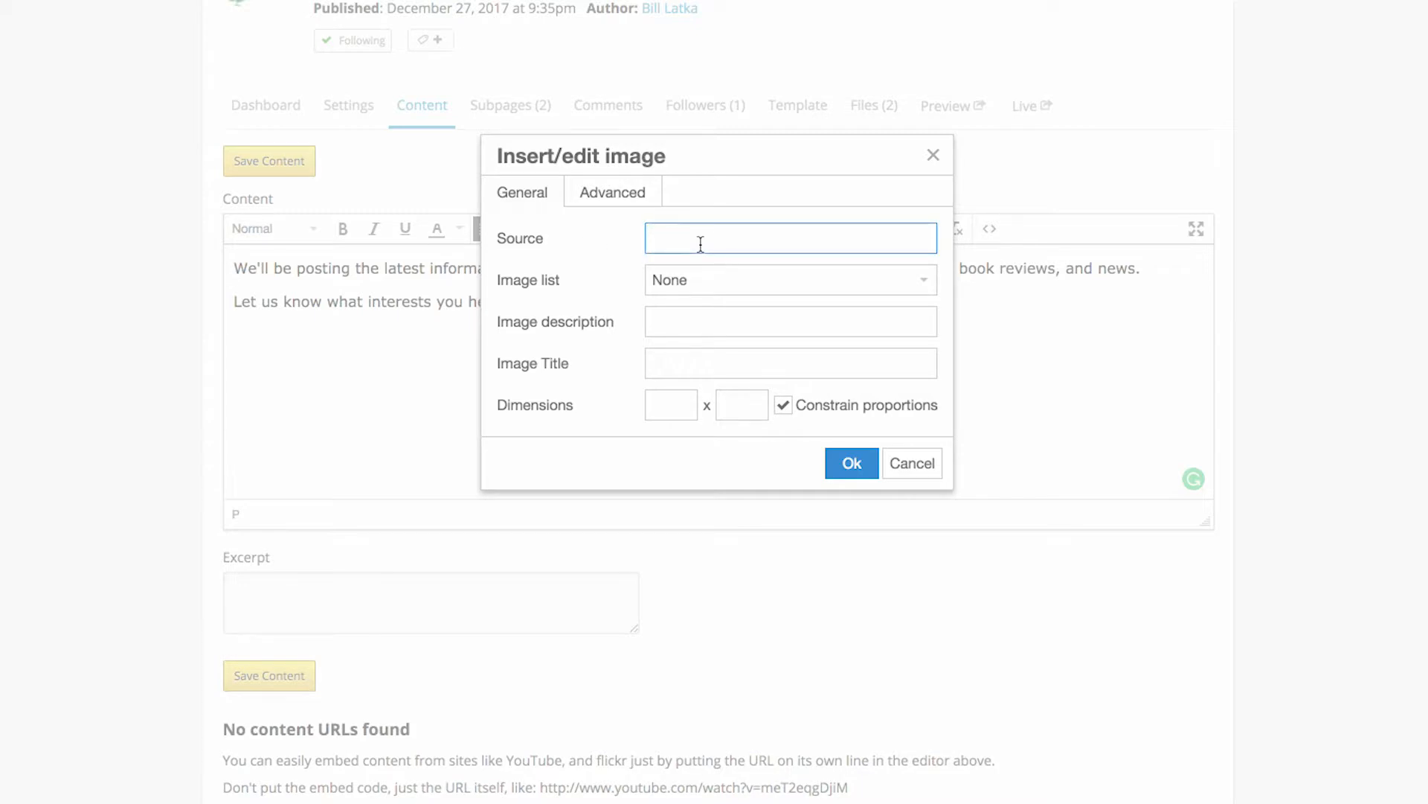
mouse_move(559, 282)
left_mouse_down()
mouse_move(473, 277)
mouse_move(579, 281)
left_mouse_up()
left_click(510, 281)
left_click(579, 281)
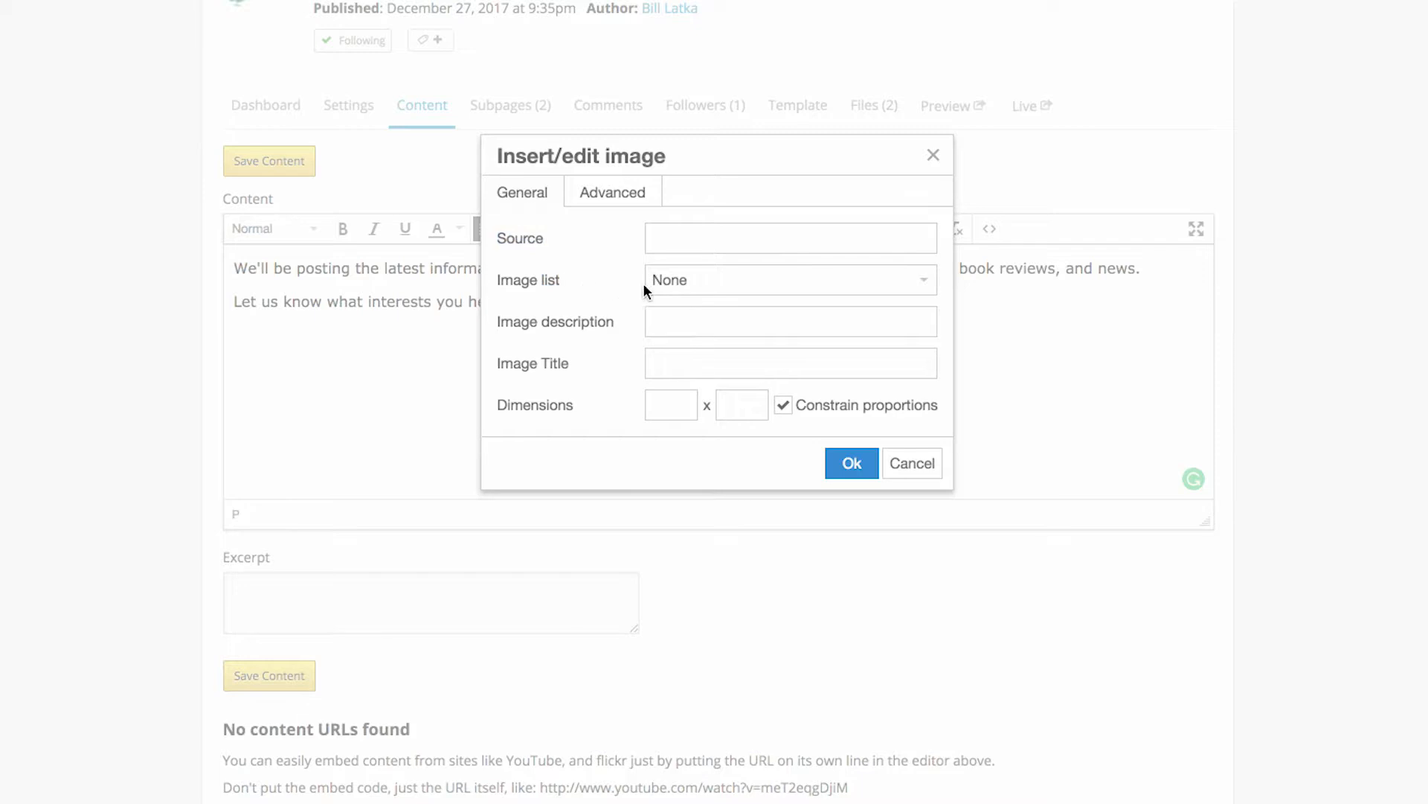
left_click(698, 286)
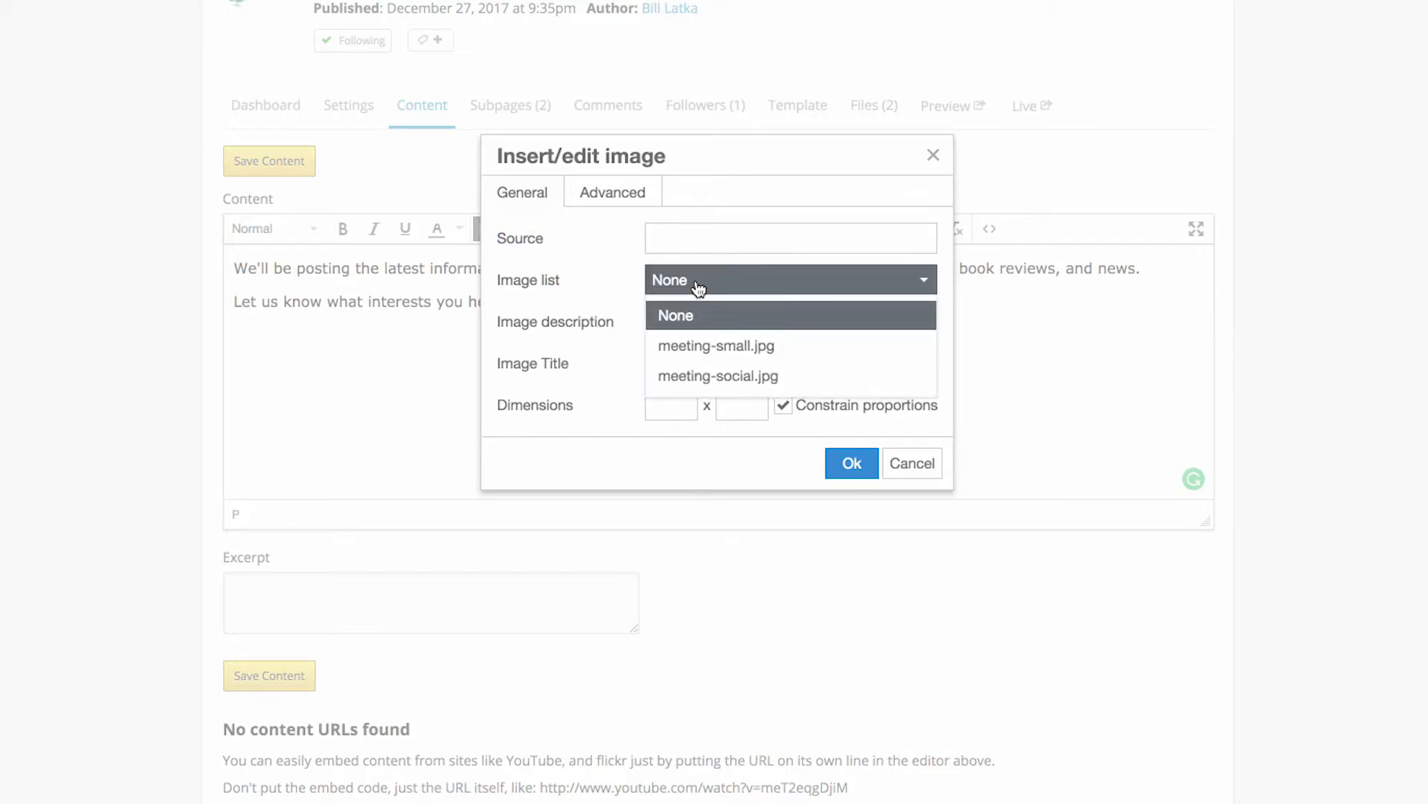
left_click(770, 349)
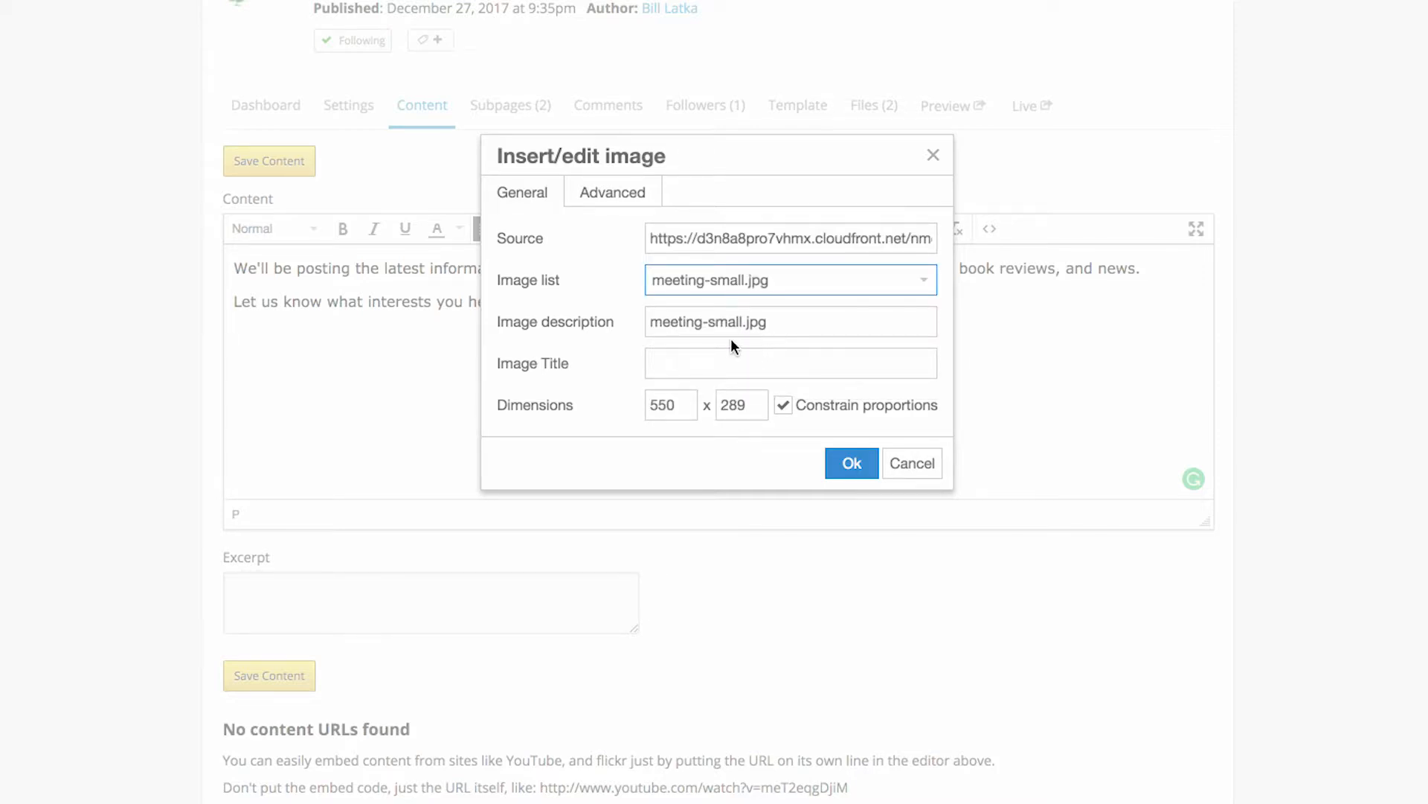
- Set the image description to "People at a Meeting" and insert the image into the content
key("Tab")
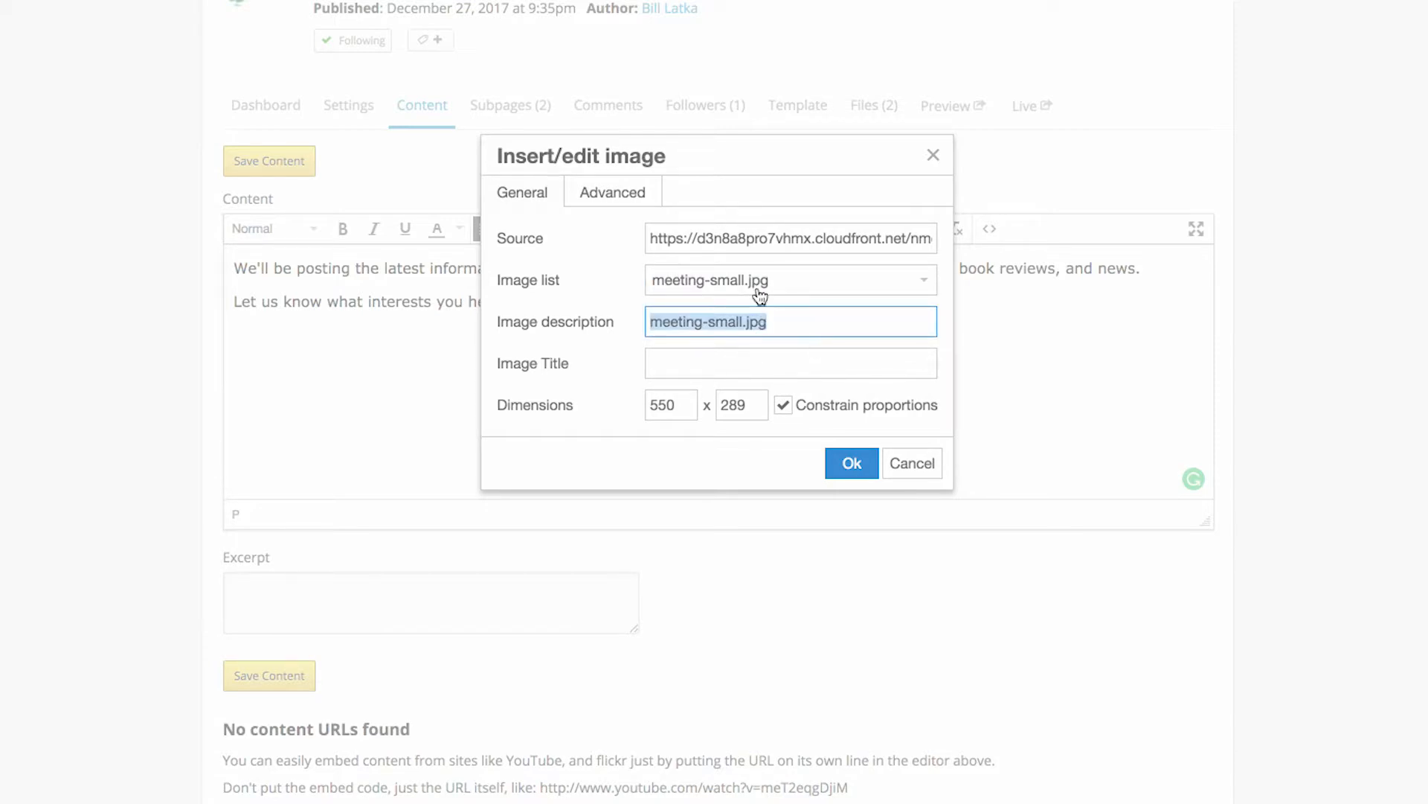
left_click_drag(627, 333, 499, 323)
left_click_drag(787, 322, 600, 315)
type("People")
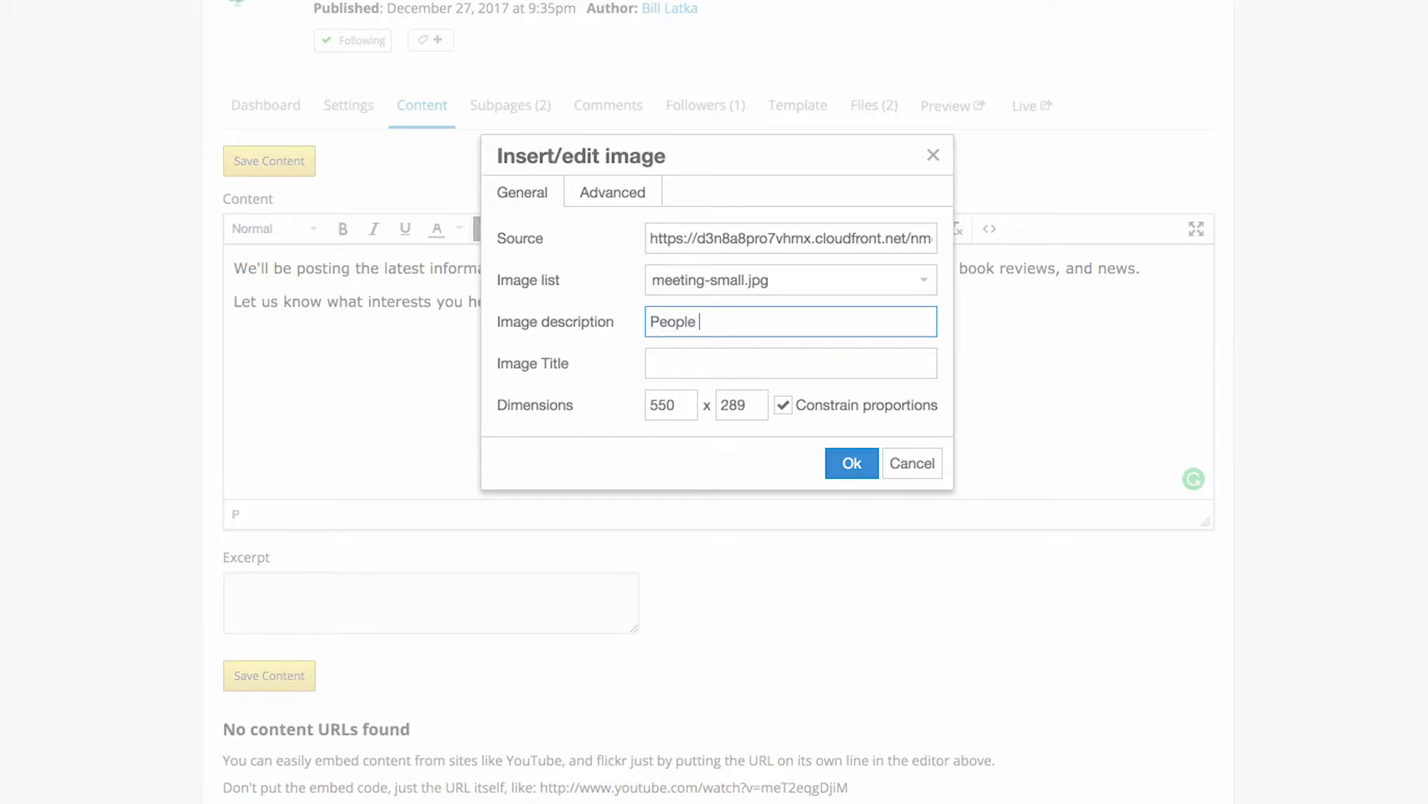
type(" at a Meeting")
left_click(849, 463)
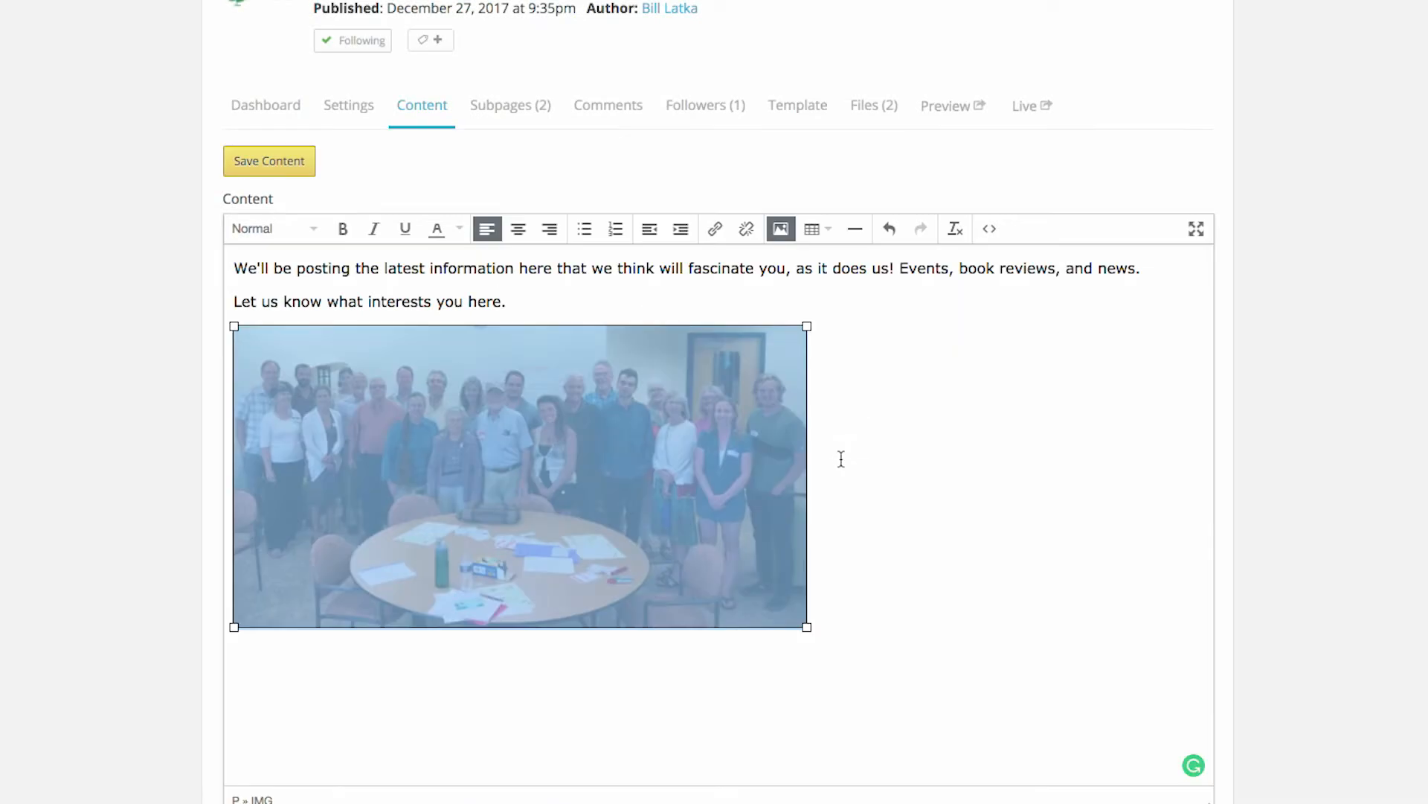
left_click(961, 510)
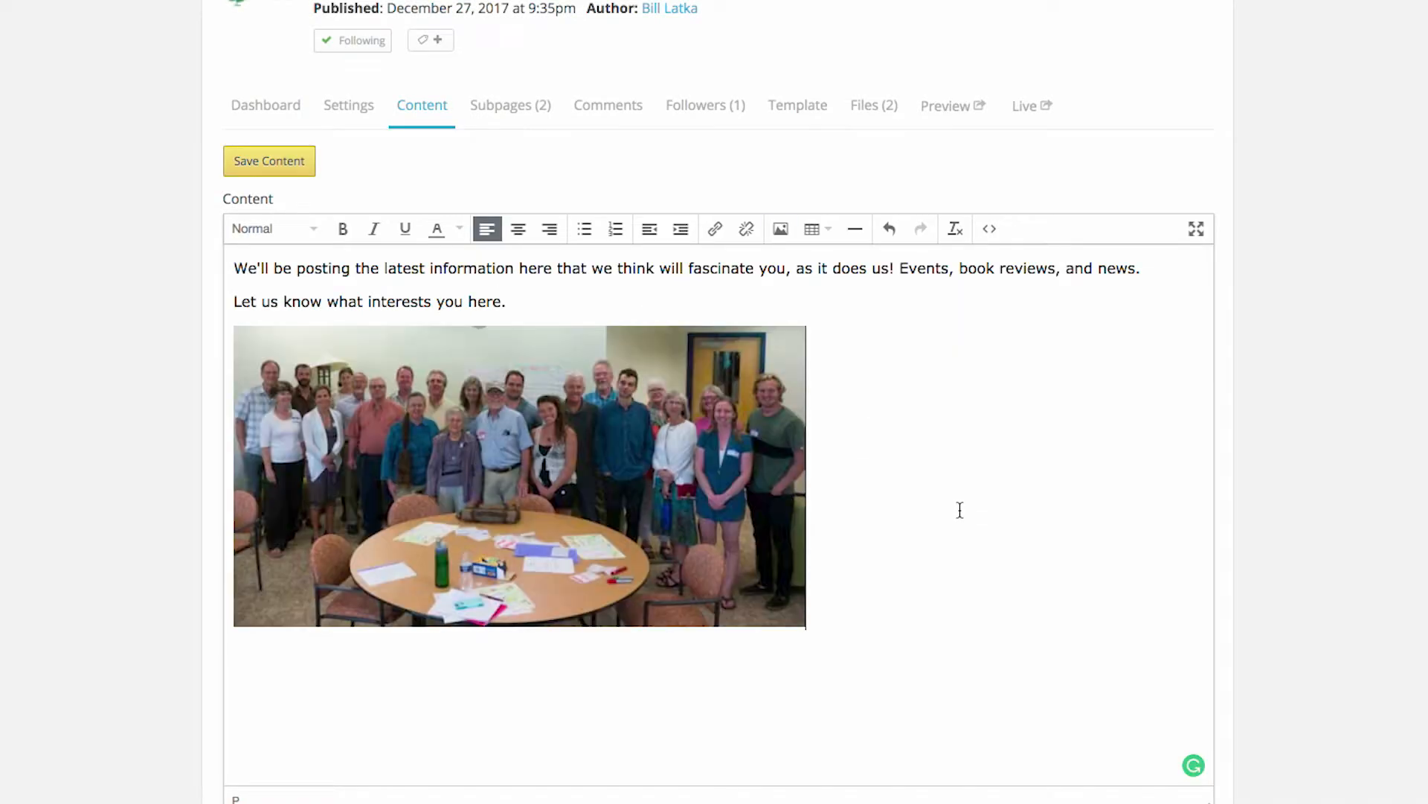
- Reopen the inserted image's properties, examine its source address and settings, and close them without changes
left_click(605, 465)
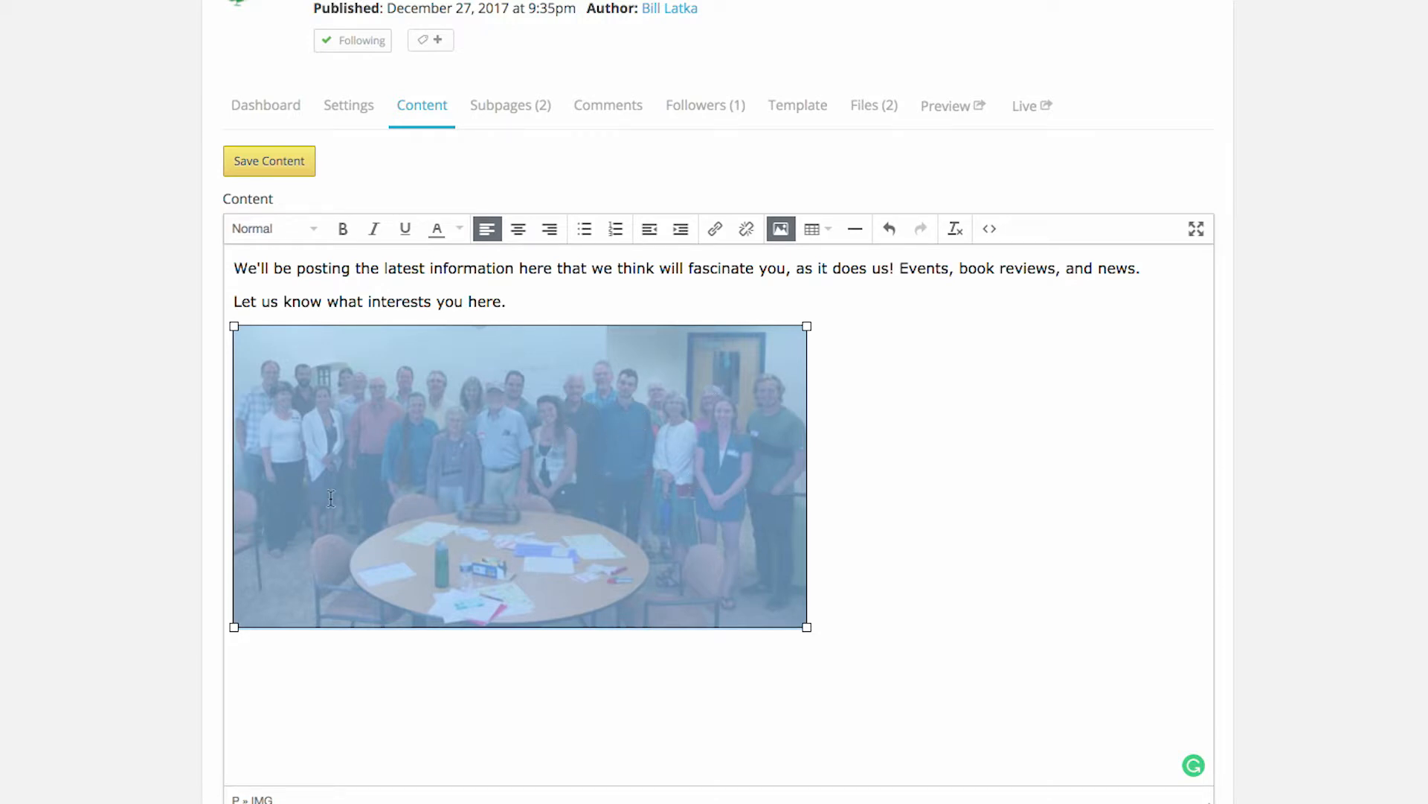
left_click(780, 231)
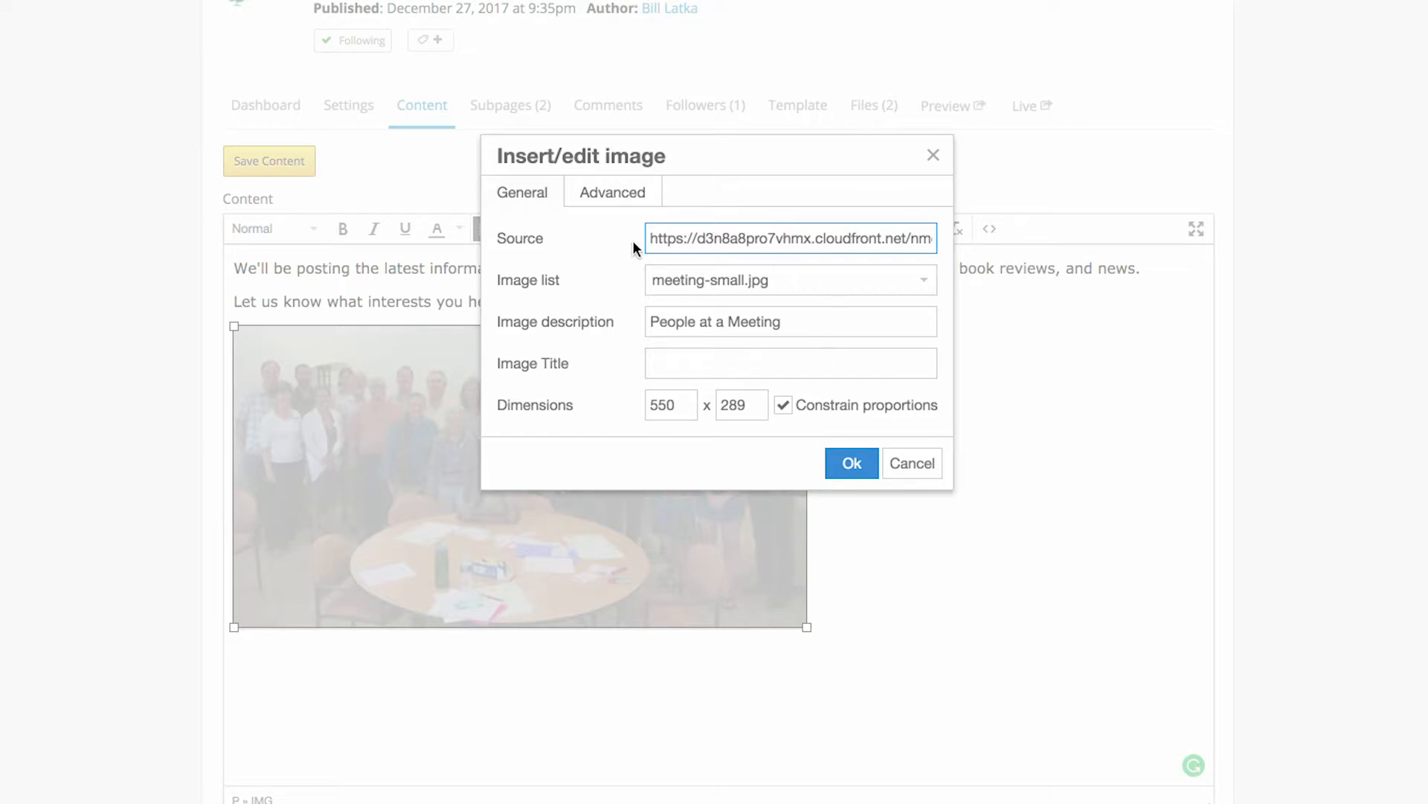
left_click_drag(650, 238, 958, 239)
left_click(865, 239)
left_click_drag(776, 239, 583, 235)
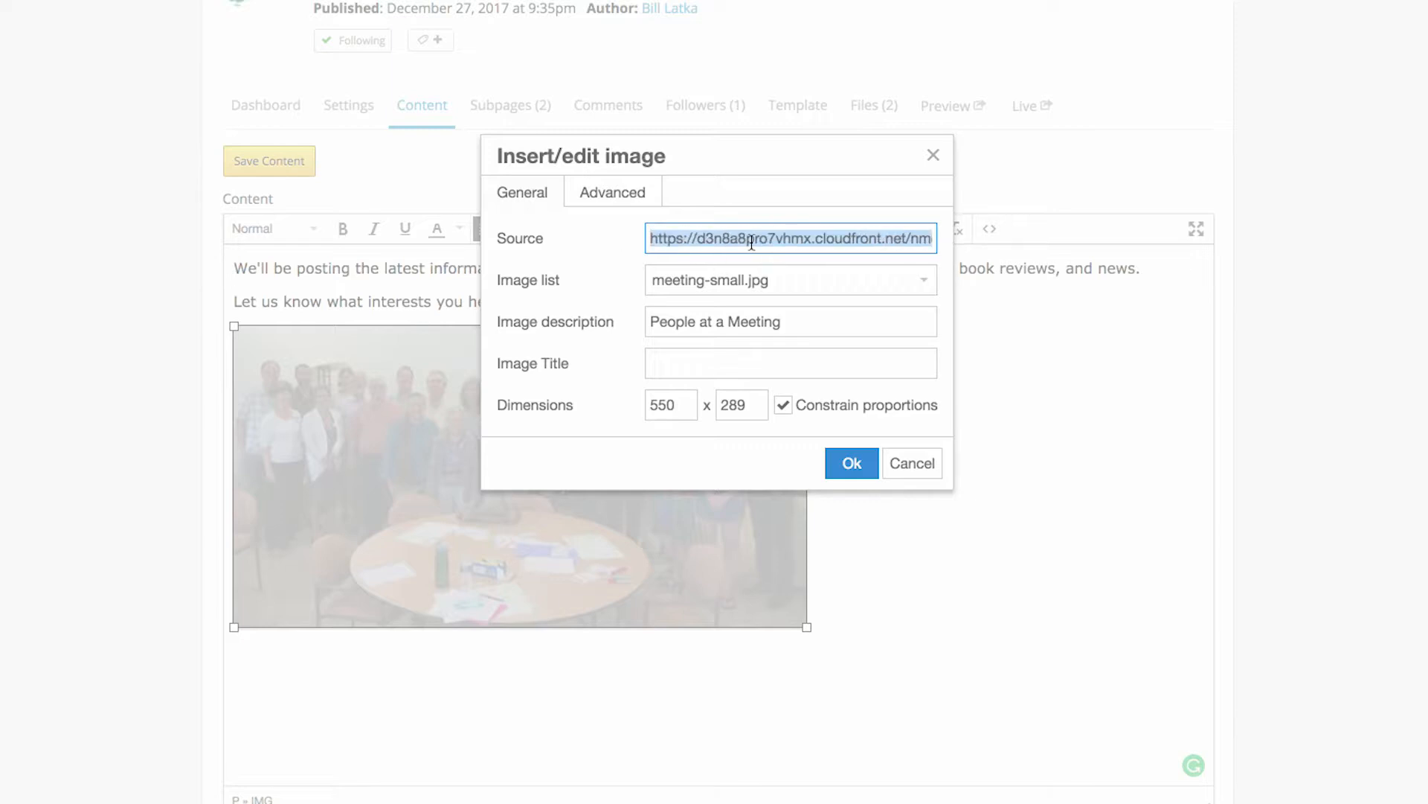
left_click(610, 240)
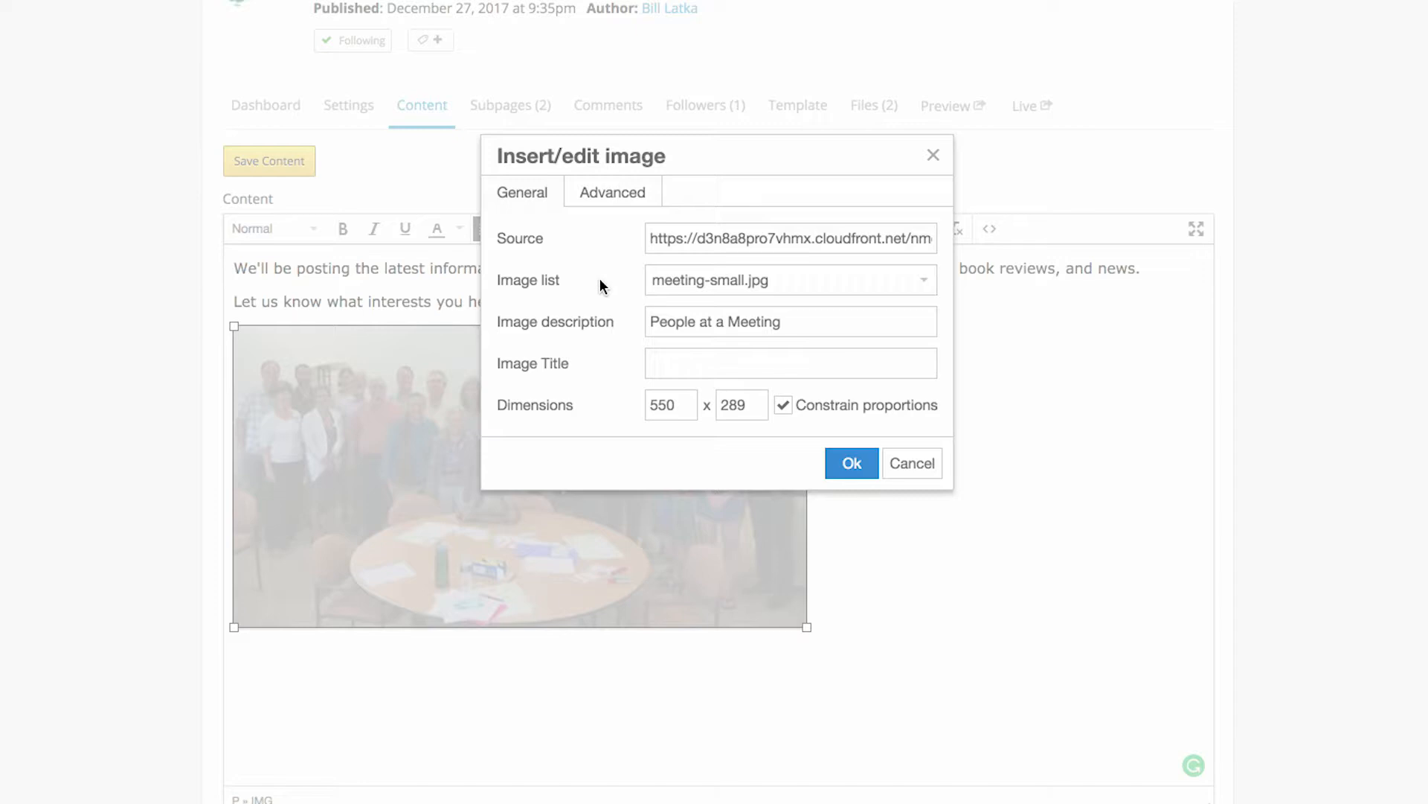
left_click(925, 471)
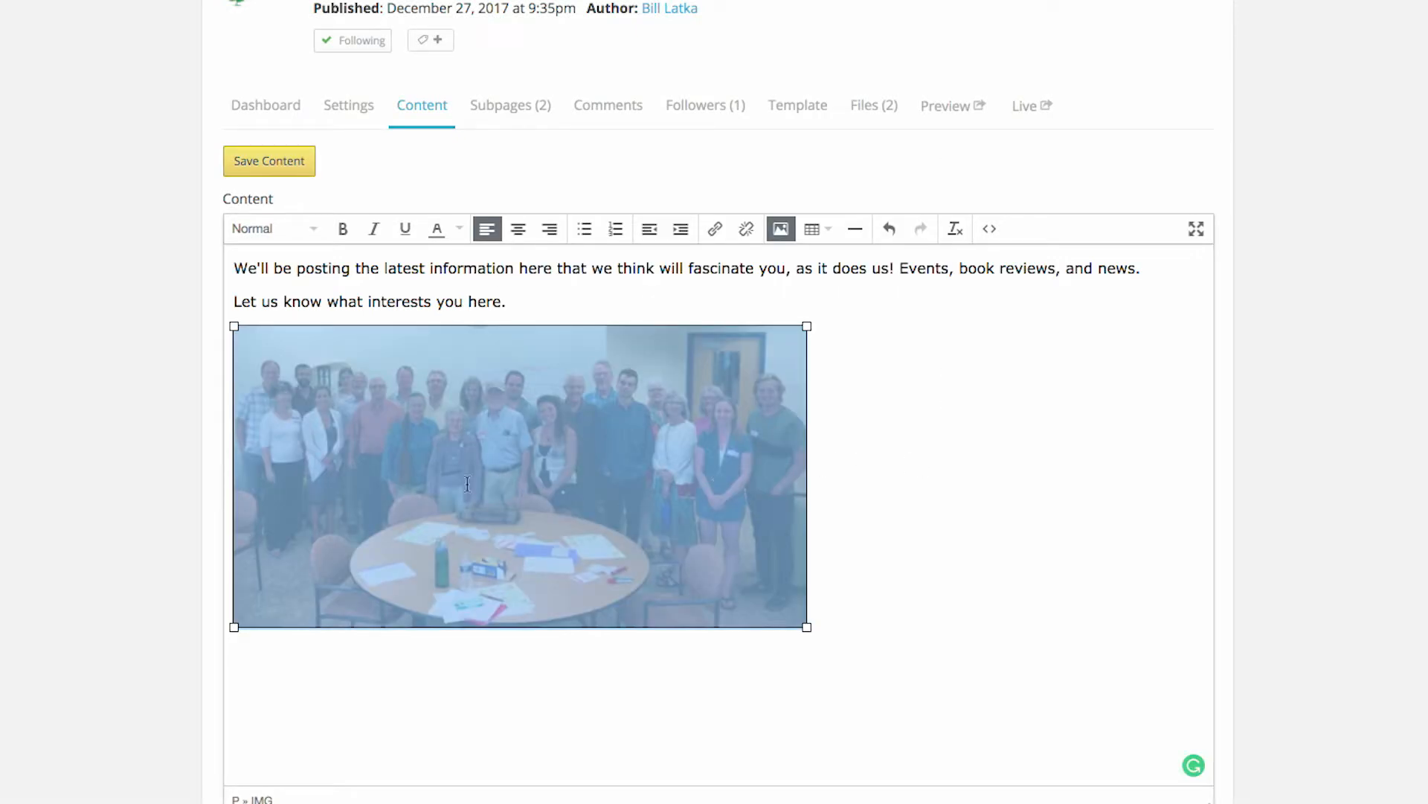
- Move the meeting image to the start of the first paragraph, before "We'll be posting"
left_click(885, 530)
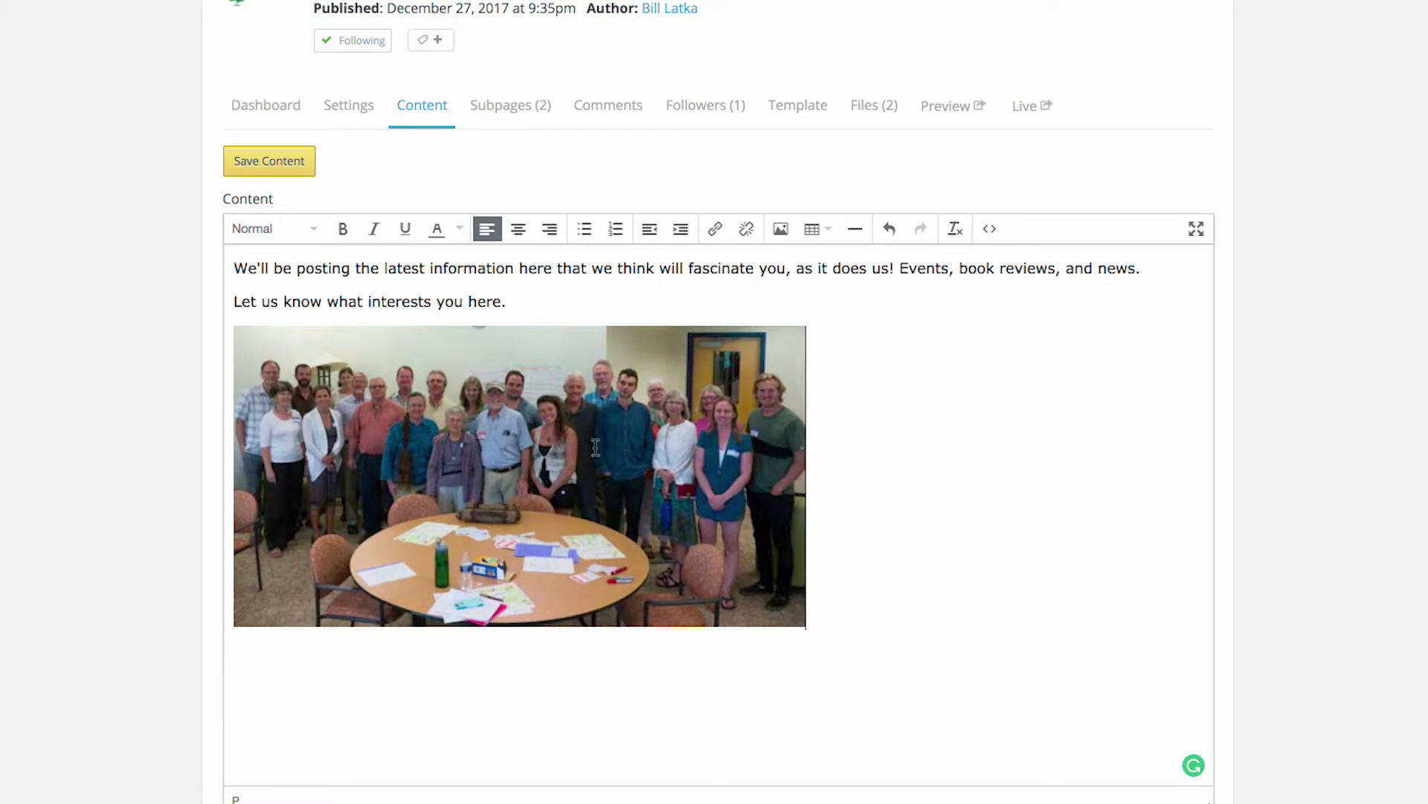
left_click_drag(465, 444, 221, 266)
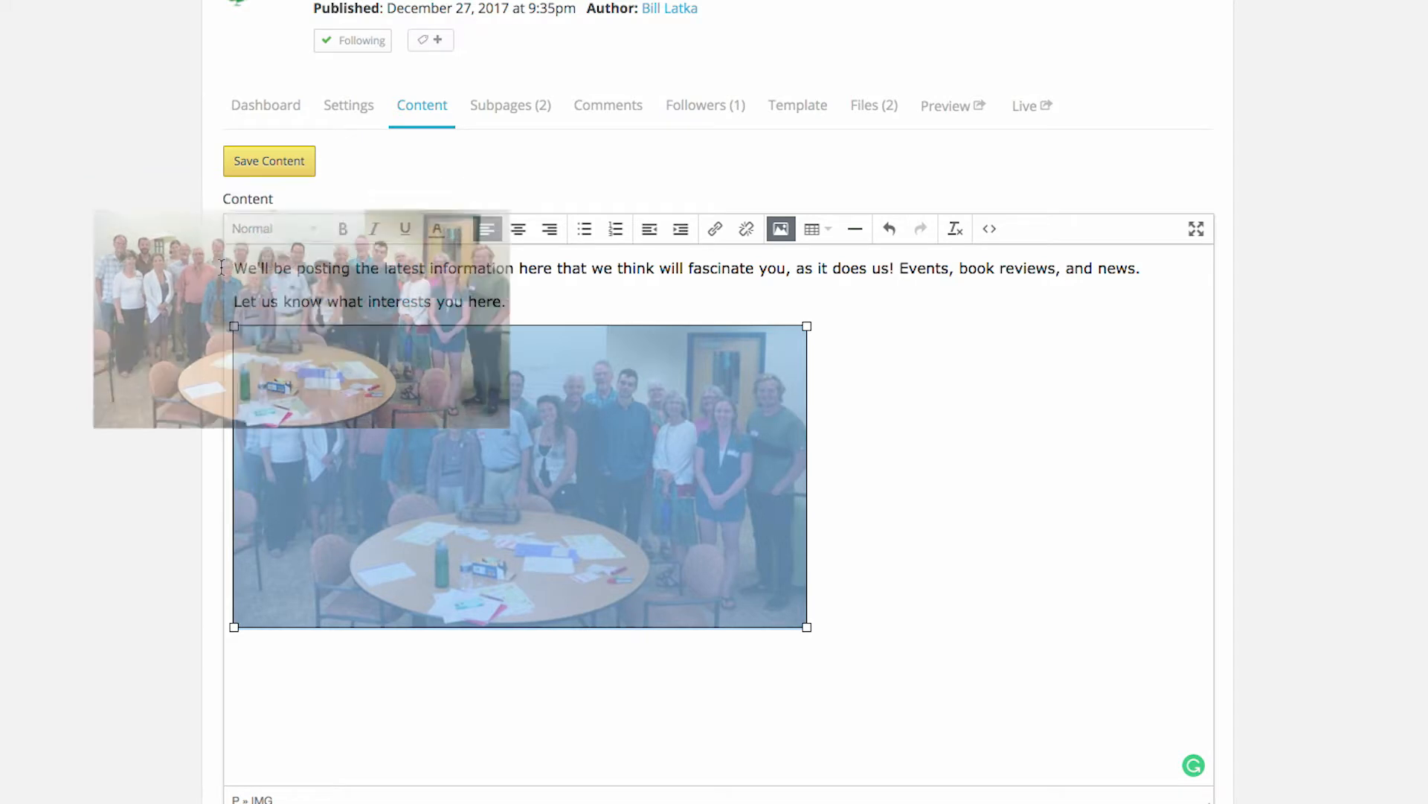
left_click_drag(298, 351, 235, 264)
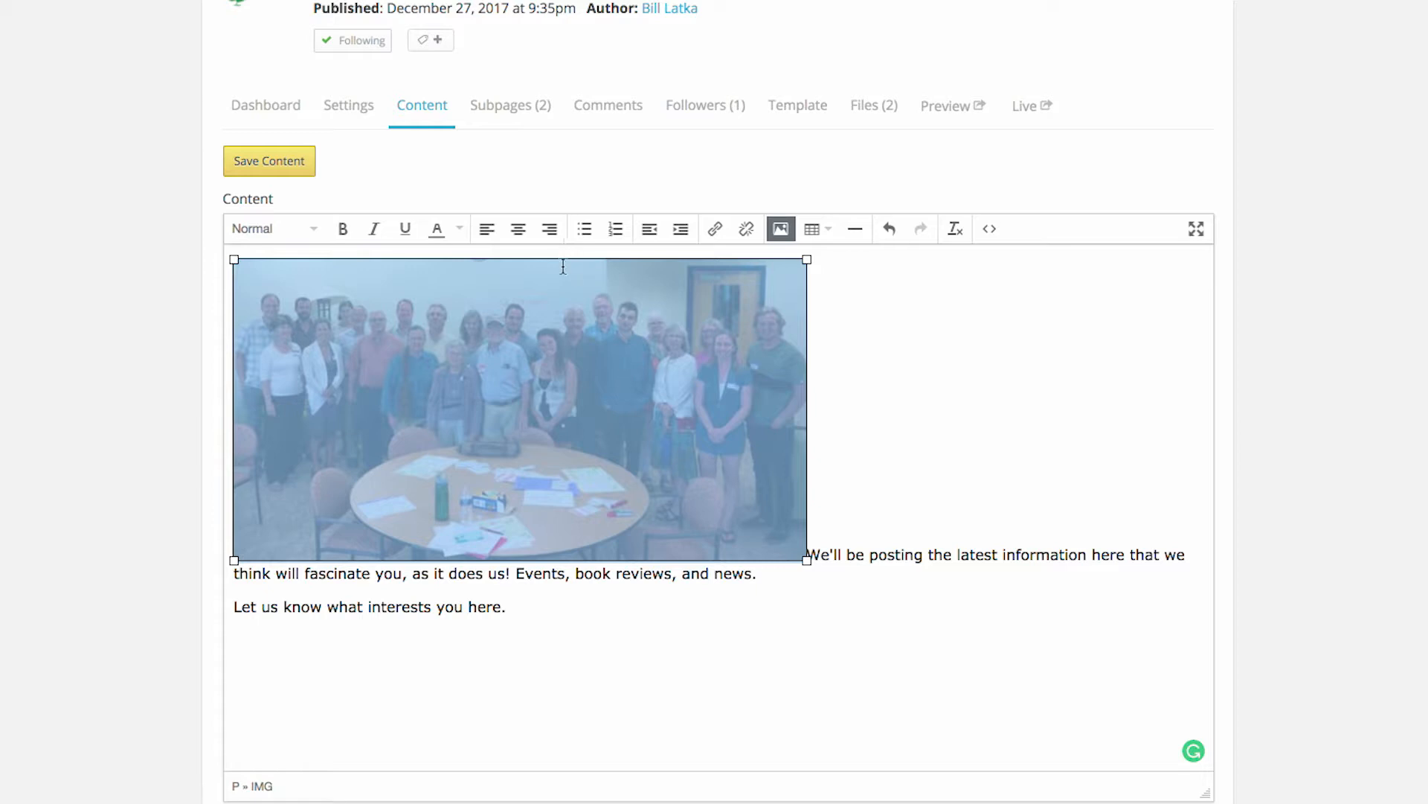
- Right-align the meeting image beside the text, lengthen the editing area to show it whole, and save the content
left_click(549, 231)
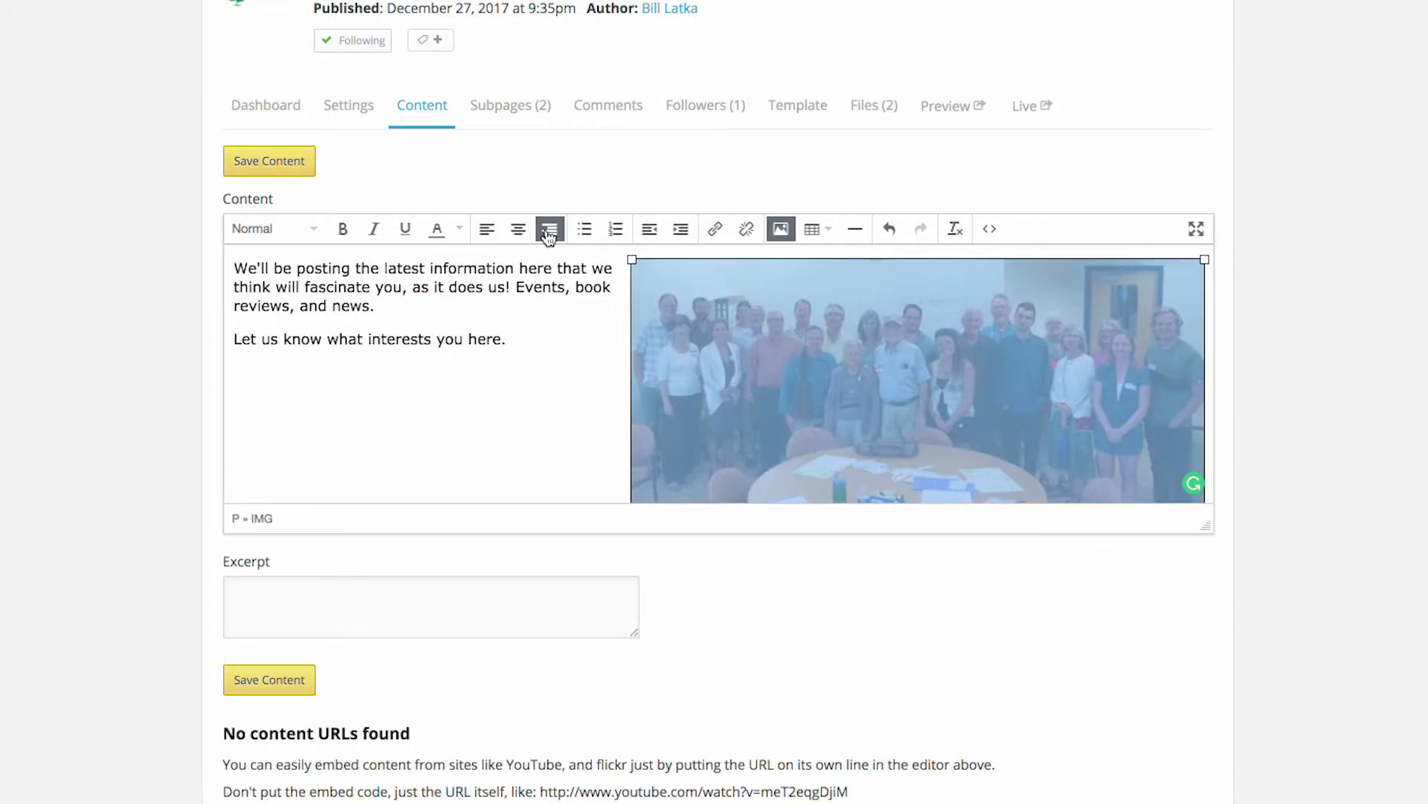
scroll(592, 350, "down", 3)
scroll(1253, 551, "up", 3)
left_click_drag(1206, 521, 1218, 709)
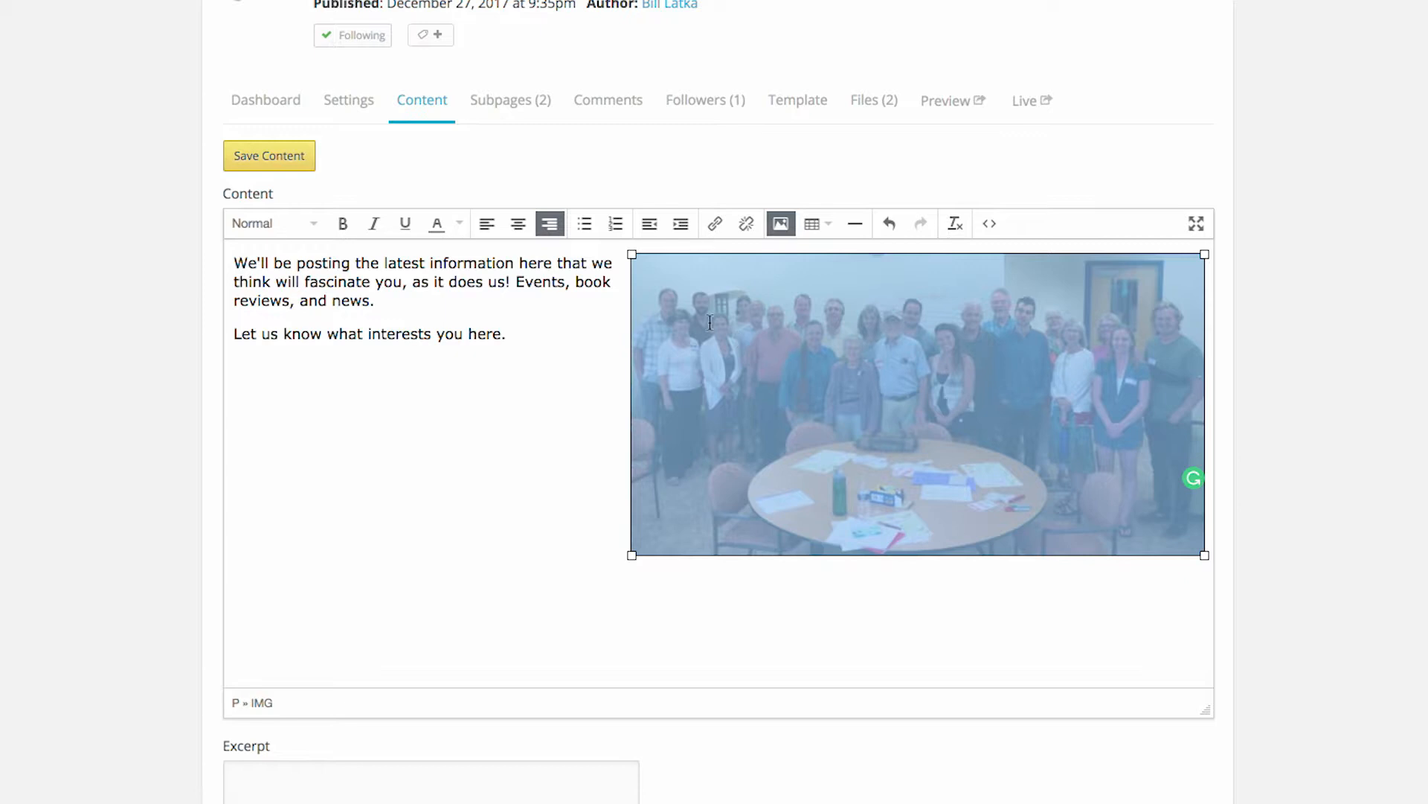
left_click(287, 161)
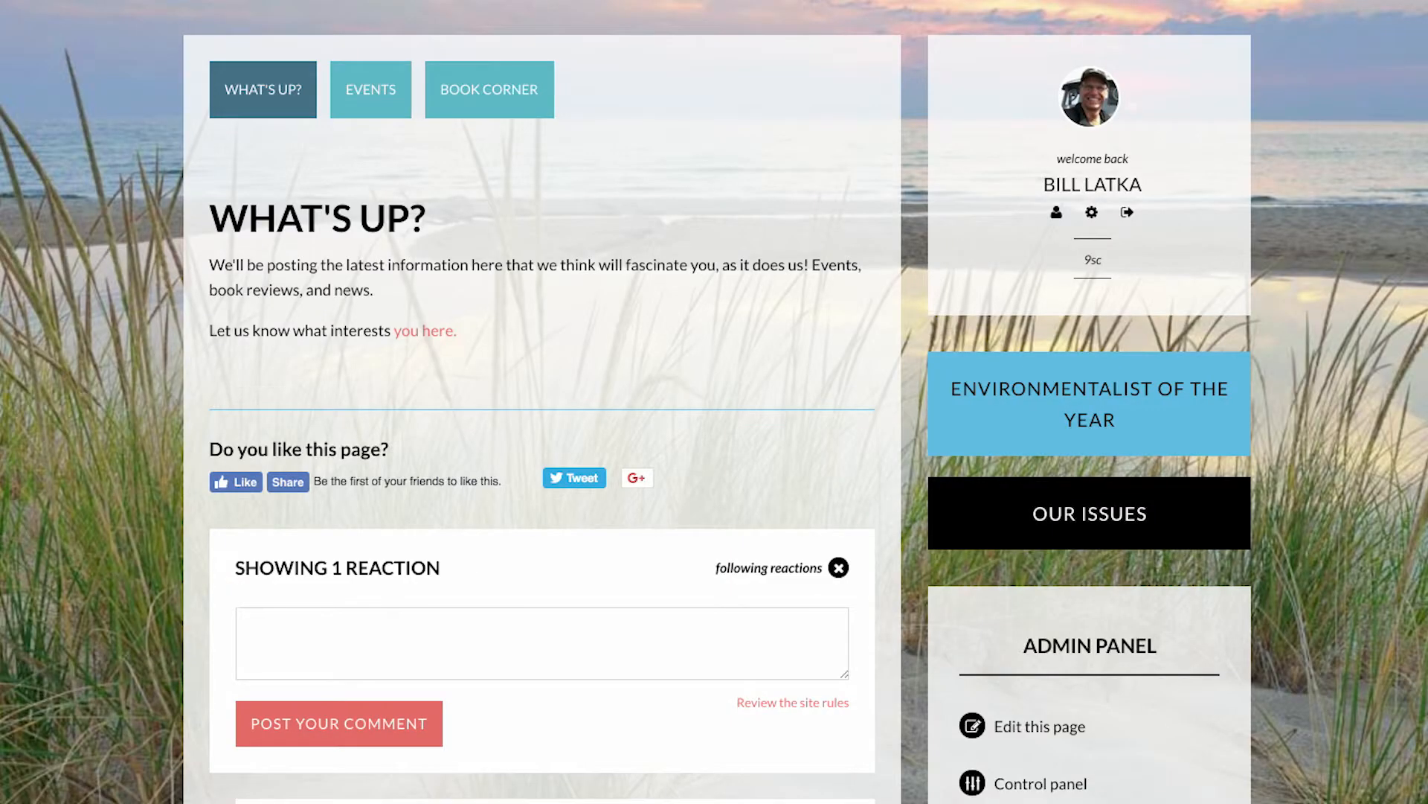
mouse_move(549, 119)
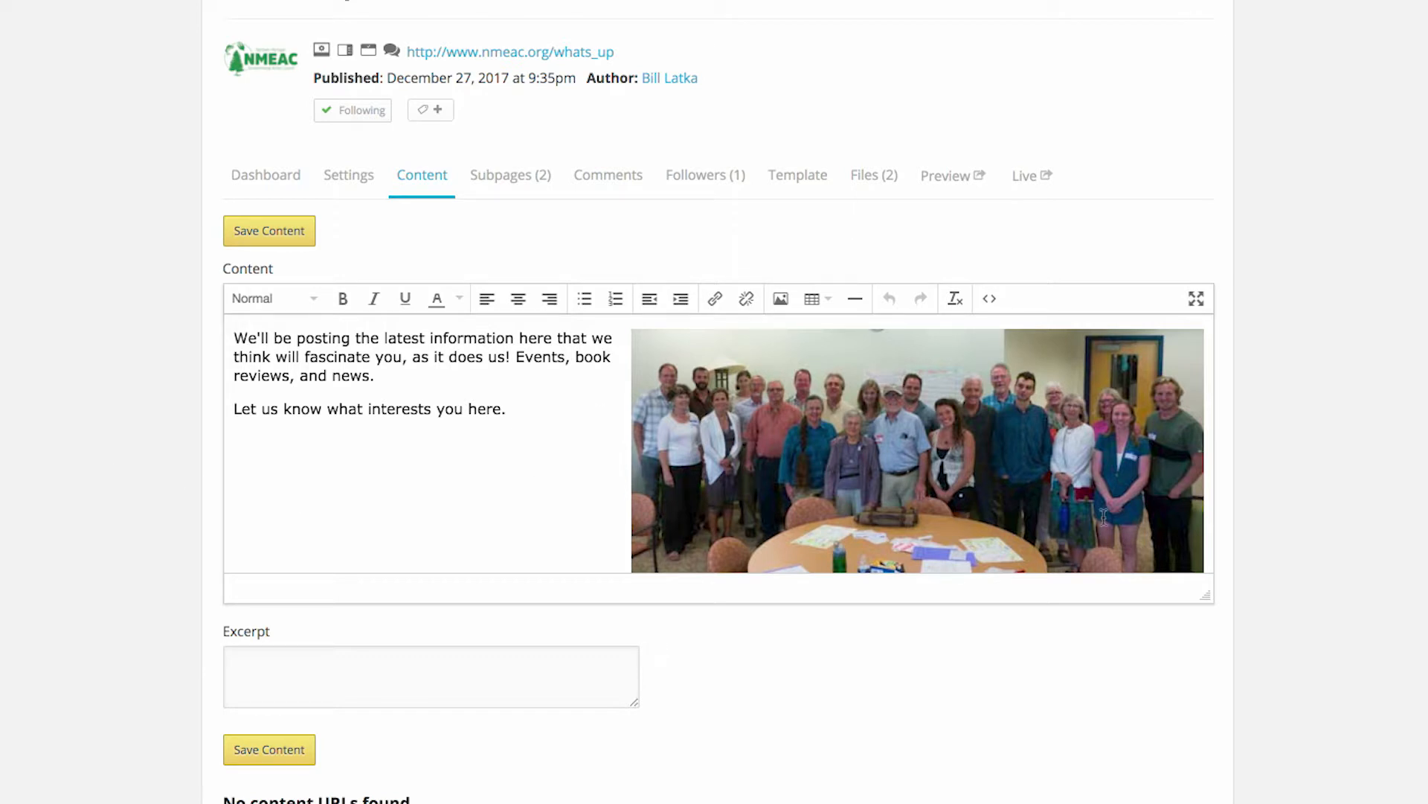
- Resize the meeting image to a height of 200 with proportions constrained, and save the content
left_click(890, 430)
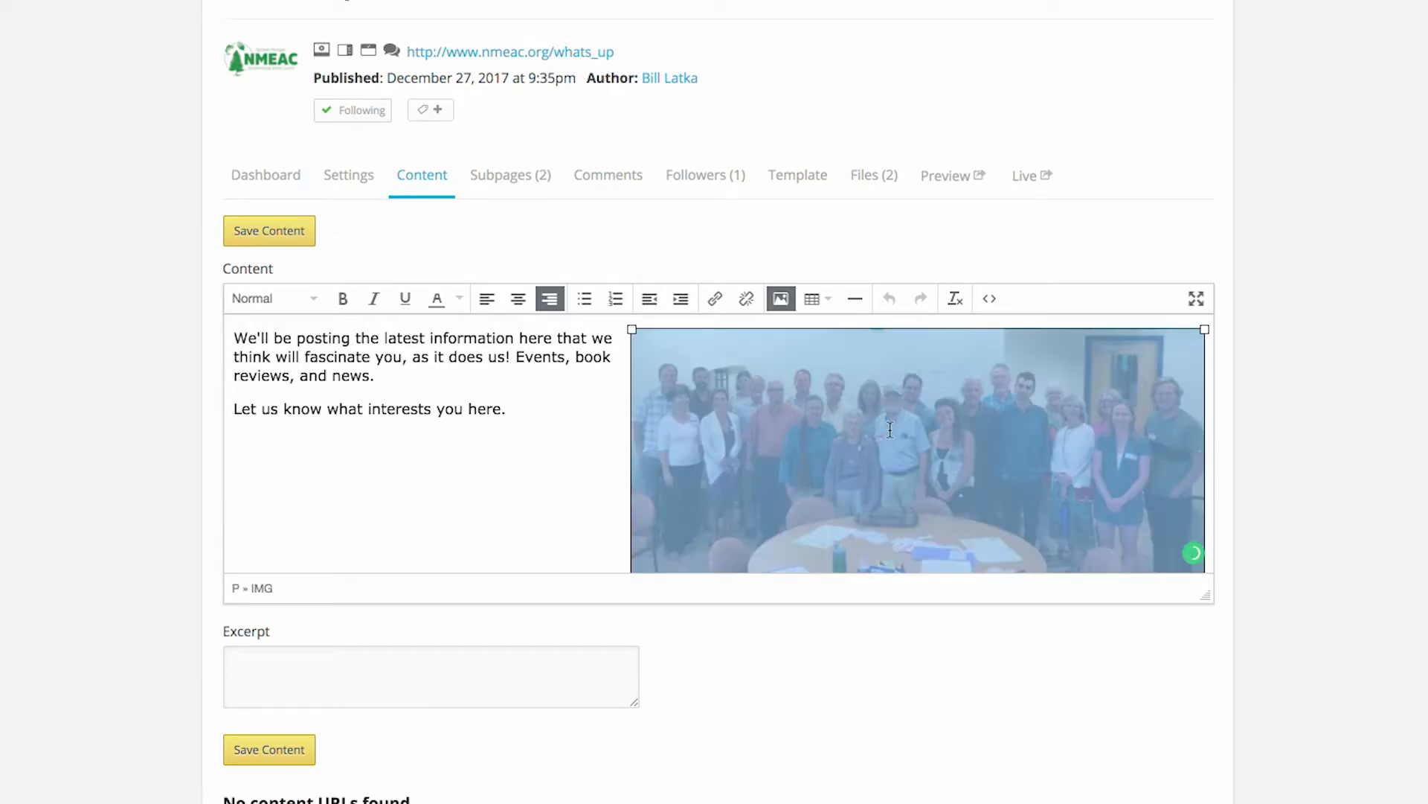
left_click(781, 300)
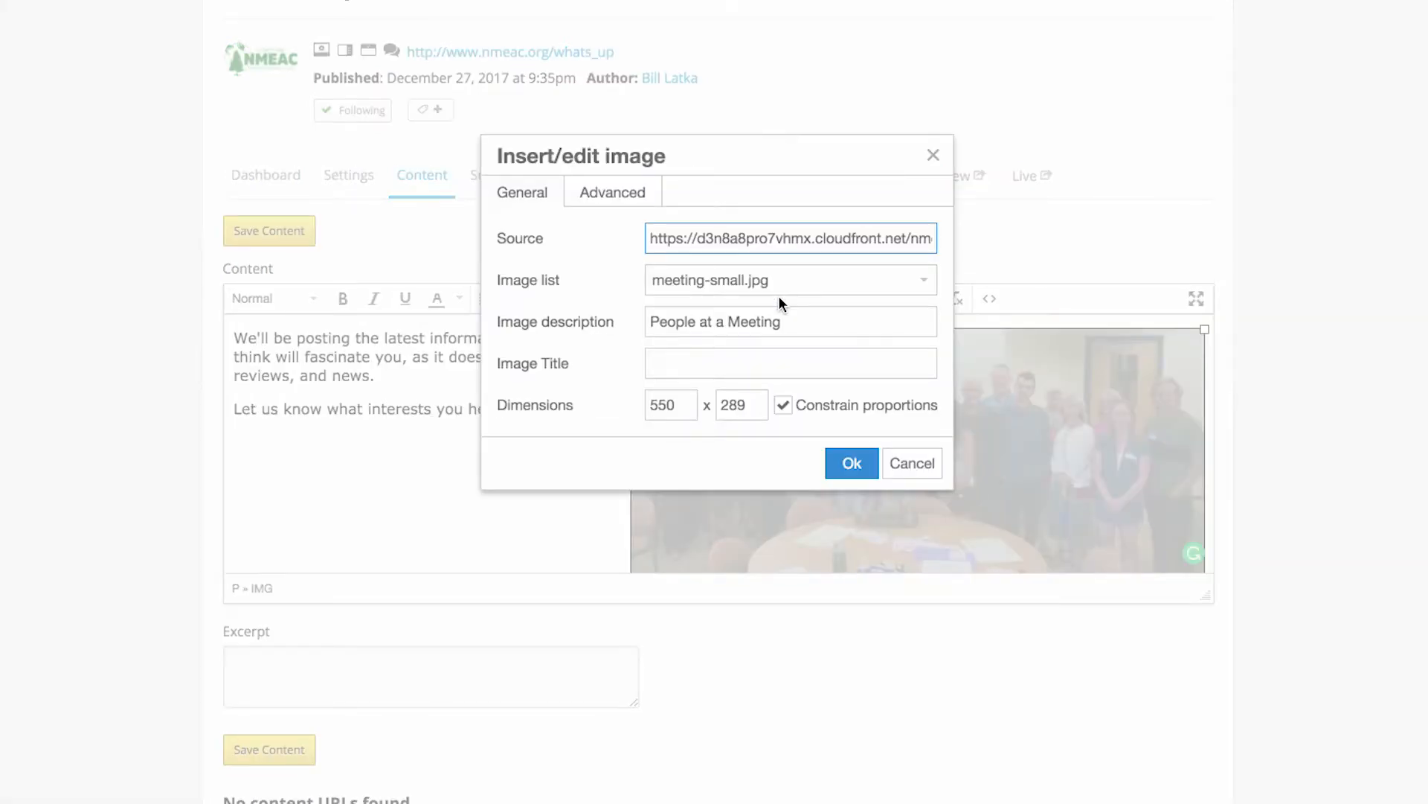
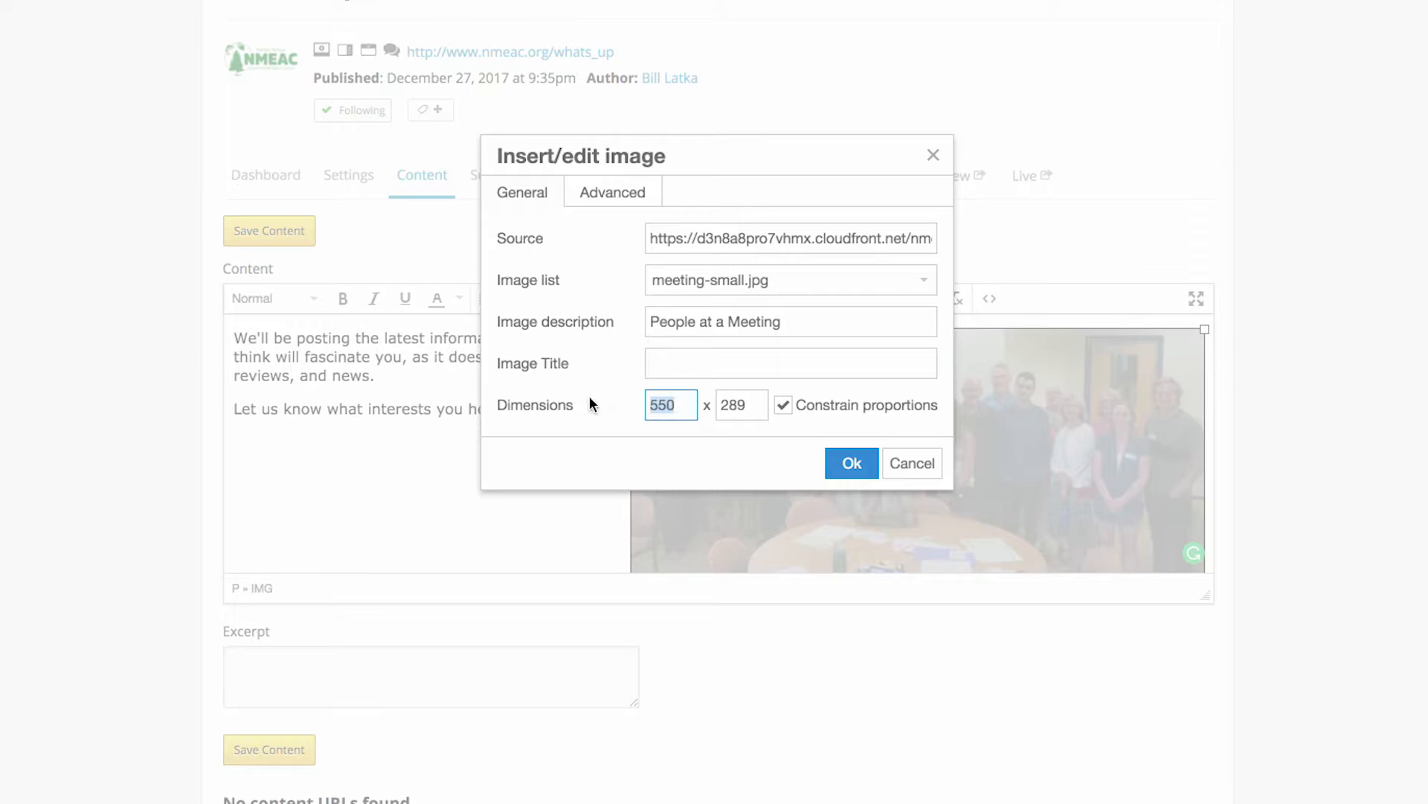
type("300")
key("Tab")
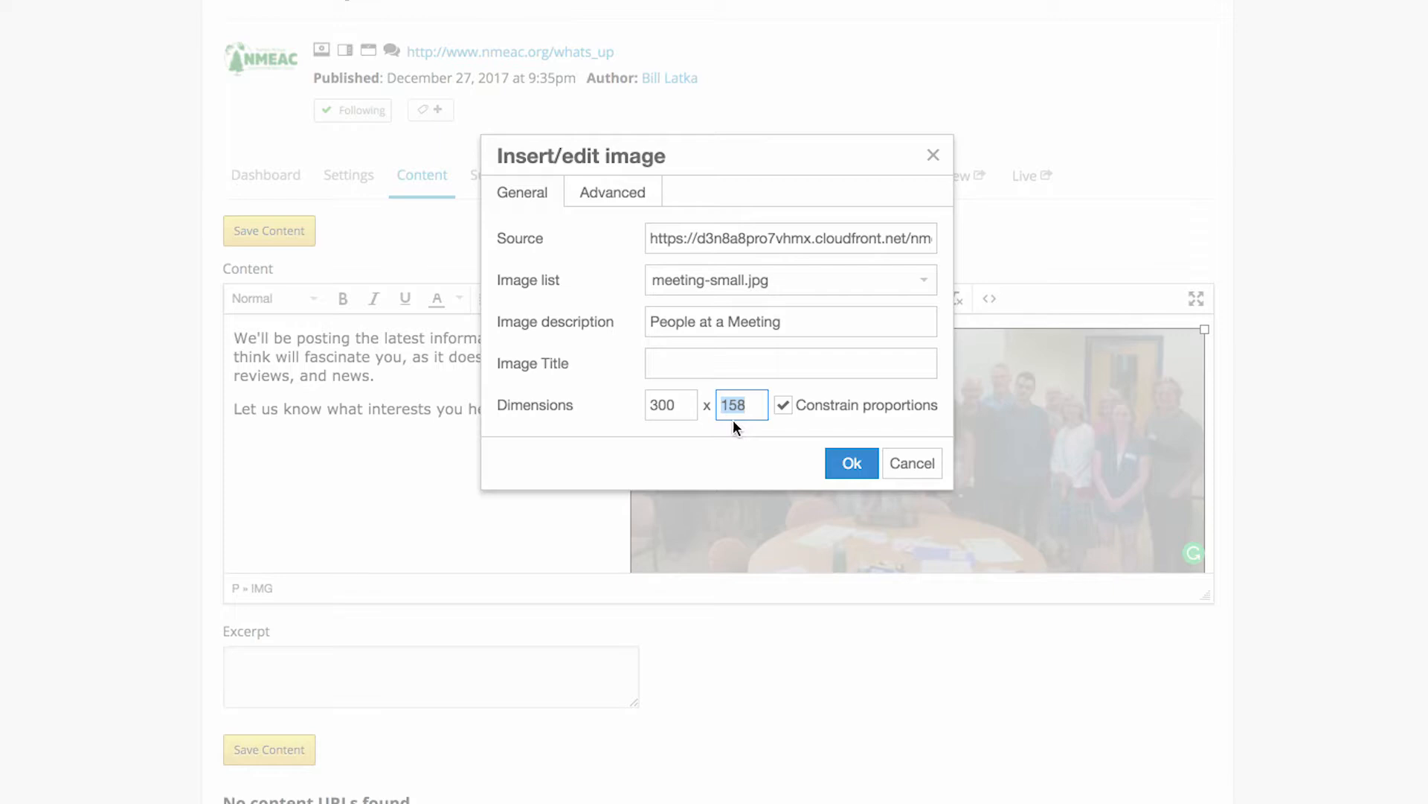
left_click_drag(685, 407, 603, 405)
key("Tab")
type("200")
key("Tab")
left_click(856, 463)
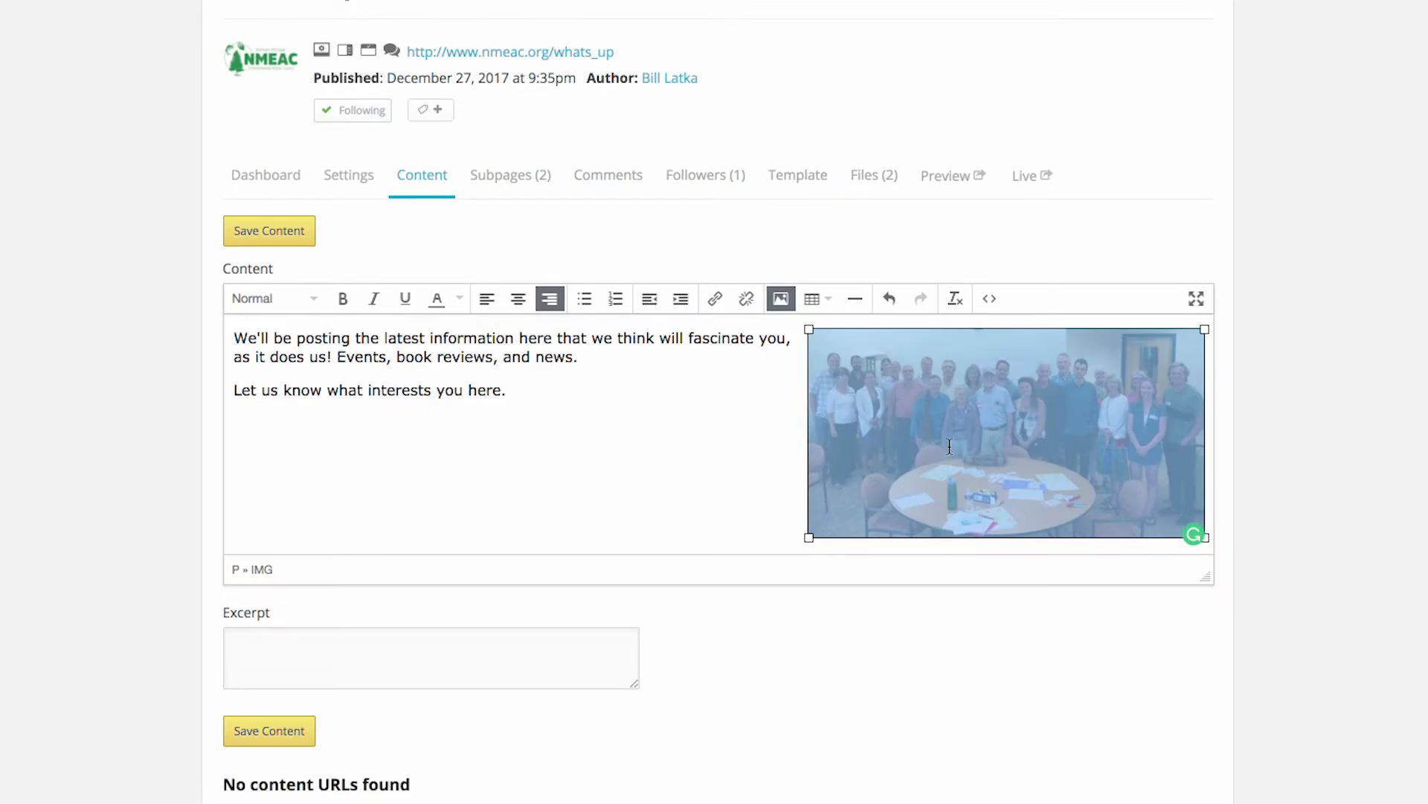
left_click(282, 241)
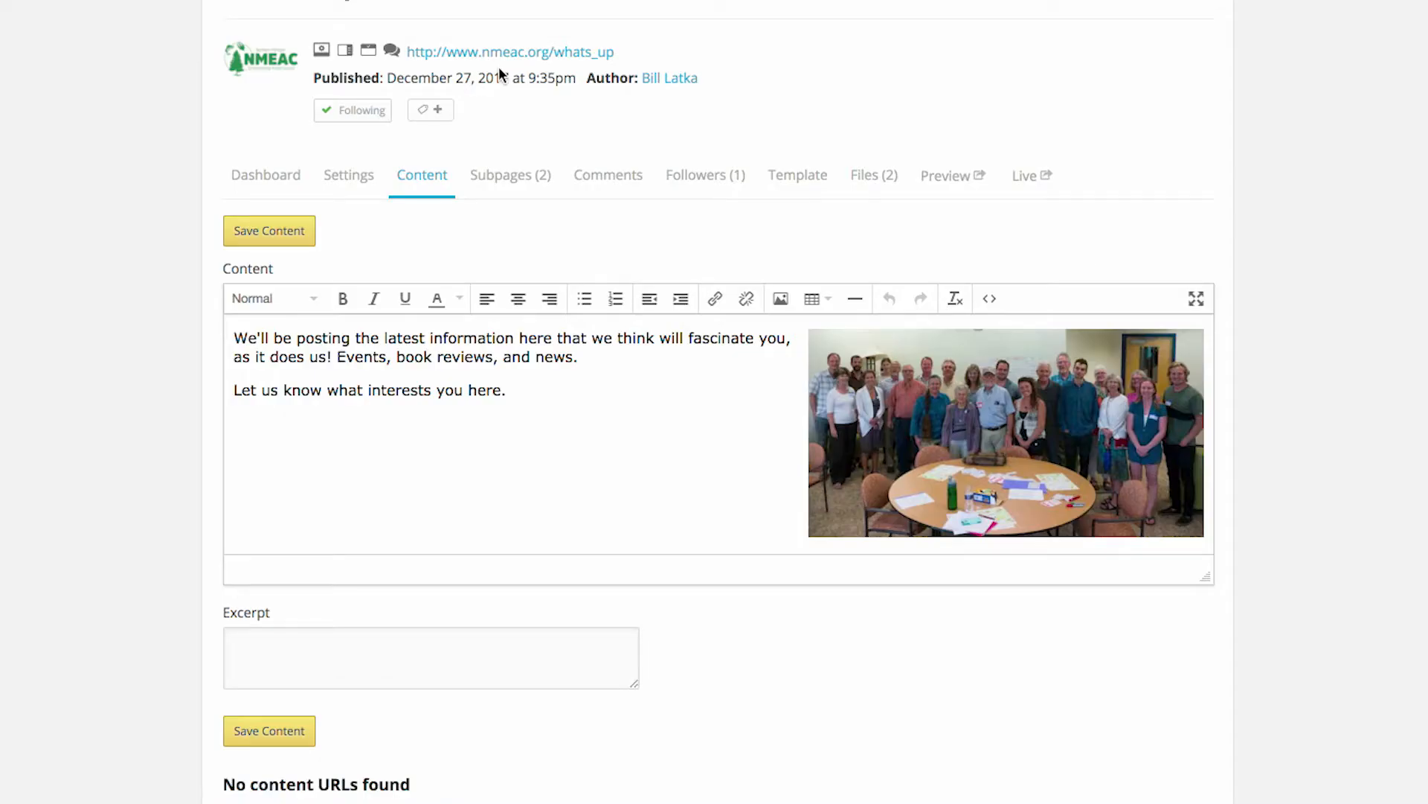
- Give the meeting image a horizontal space of 10, save the content, and check it on the reloaded live page
left_click(942, 431)
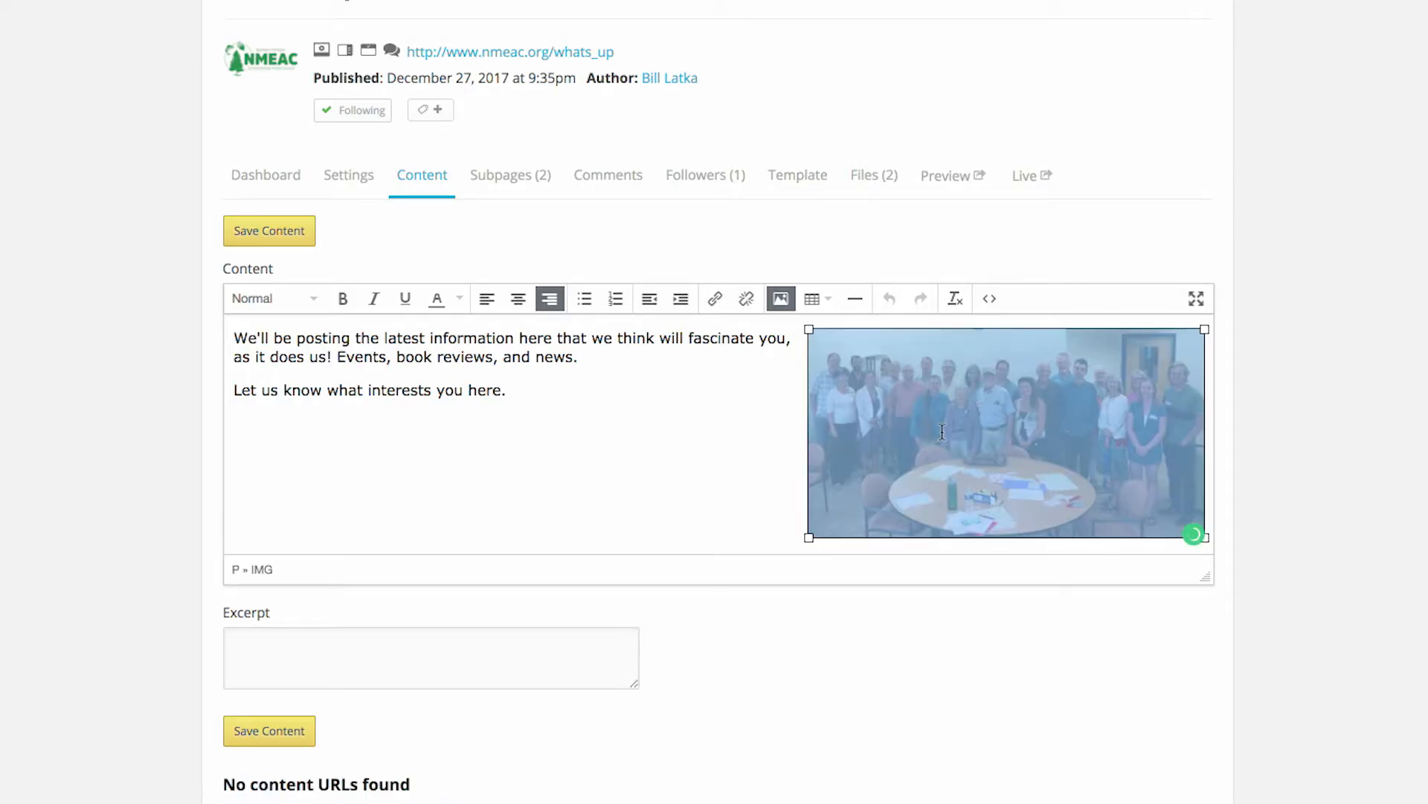
left_click(780, 301)
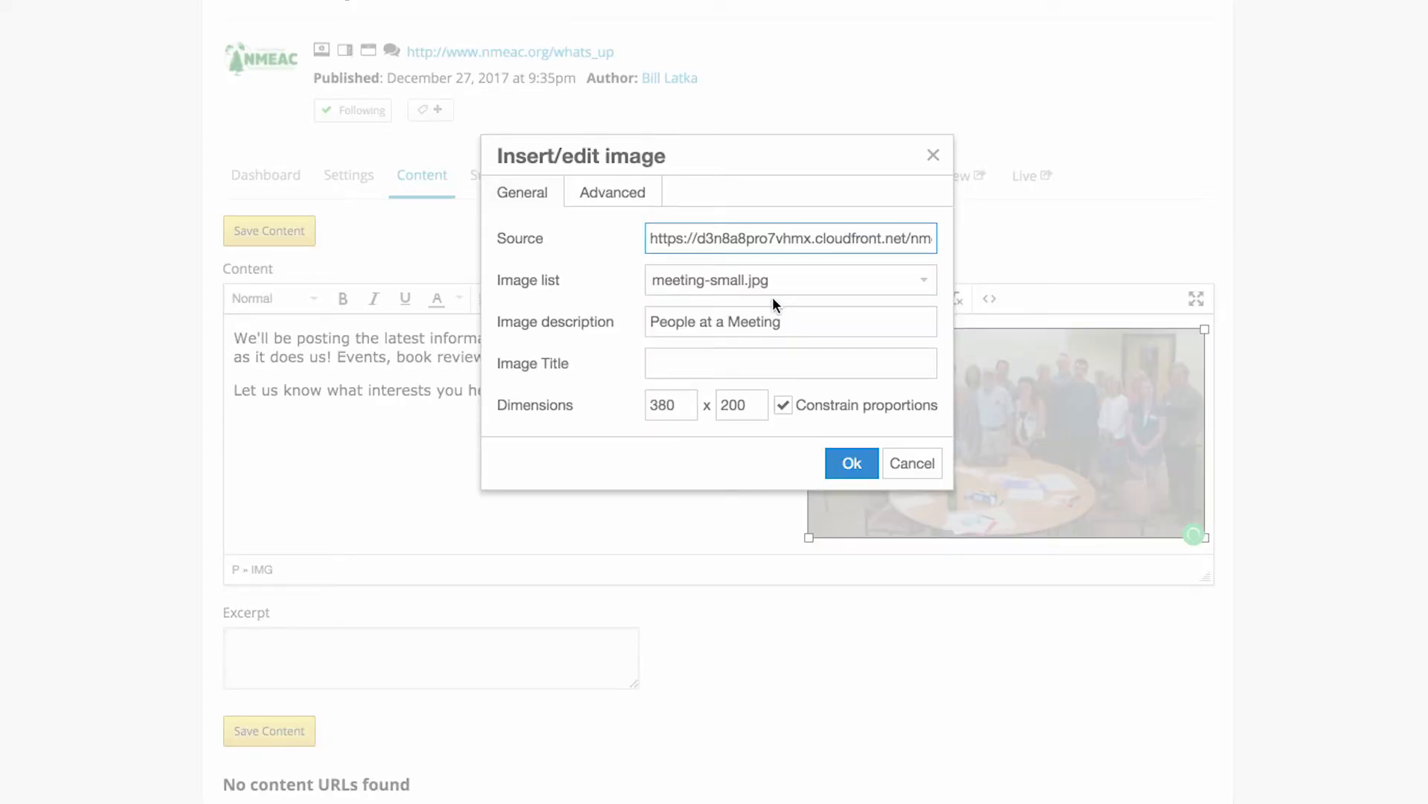
left_click(615, 195)
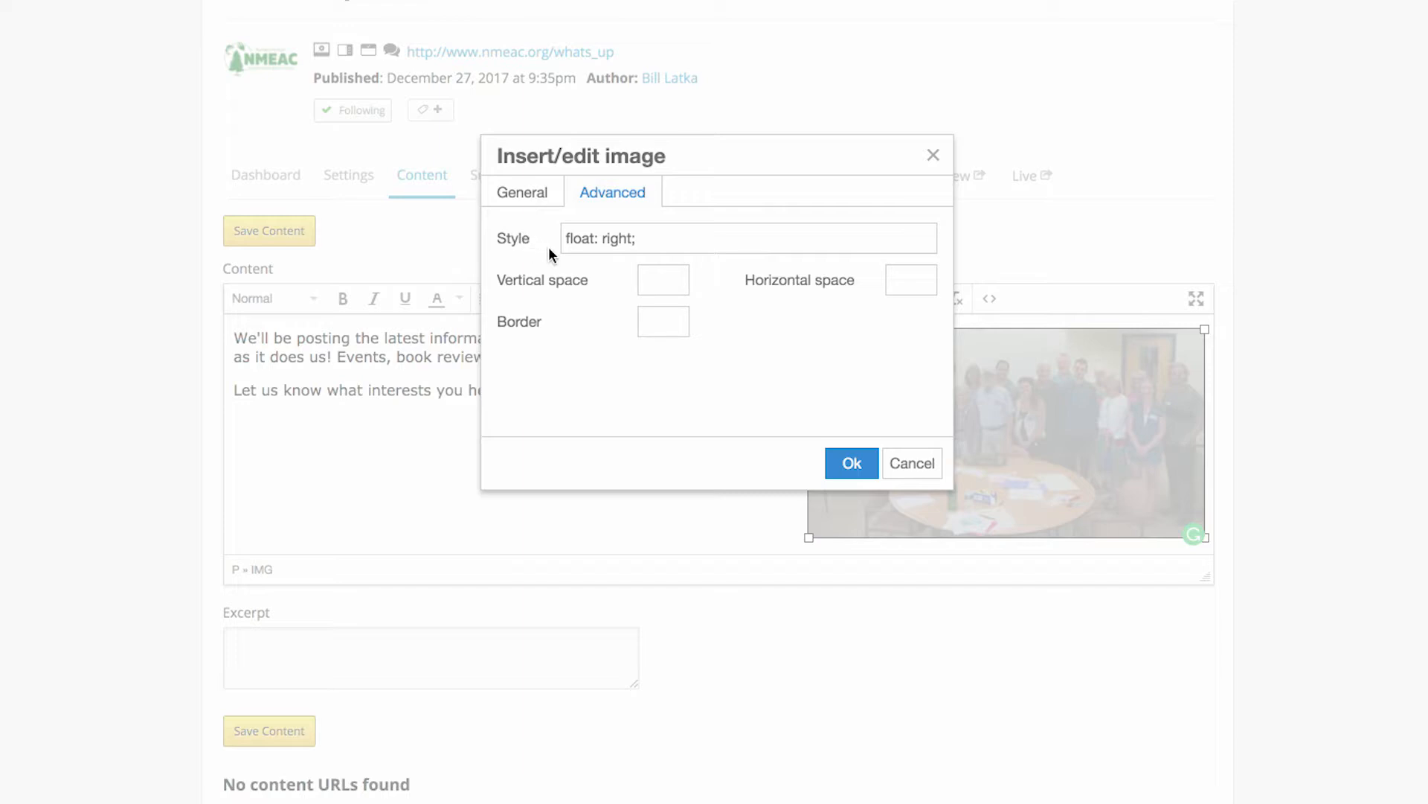
left_click(914, 281)
type("10")
key("Tab")
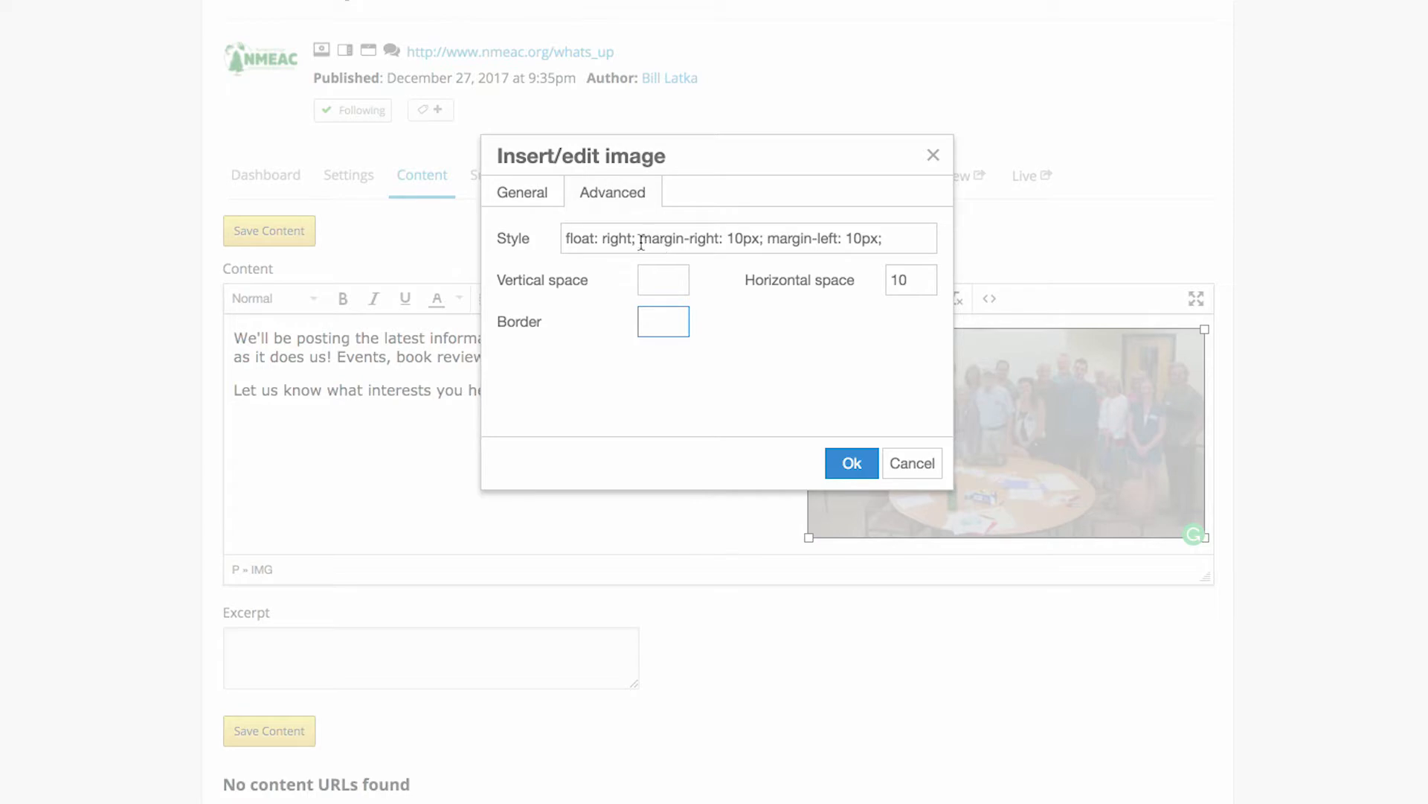
left_click_drag(640, 239, 901, 243)
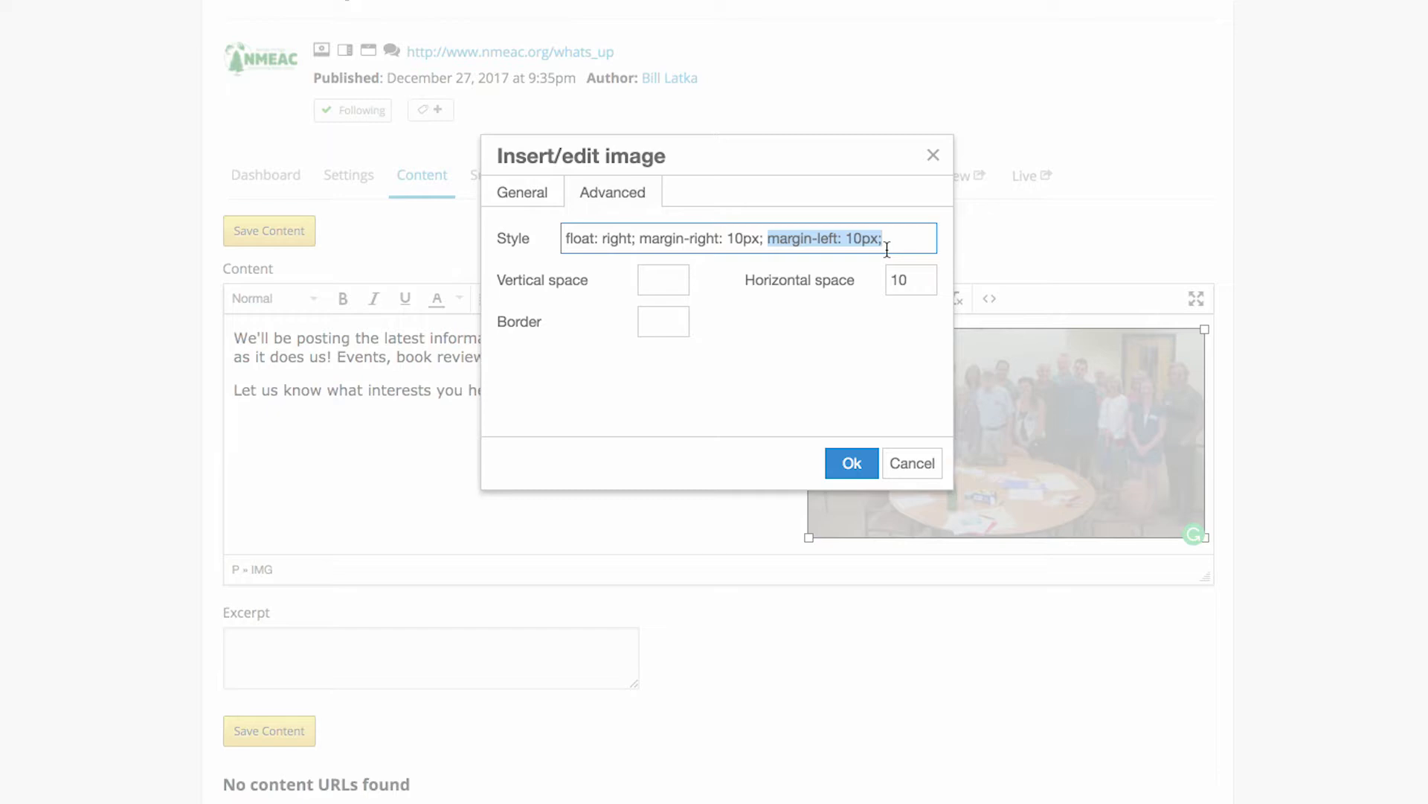
left_click(851, 467)
left_click(274, 232)
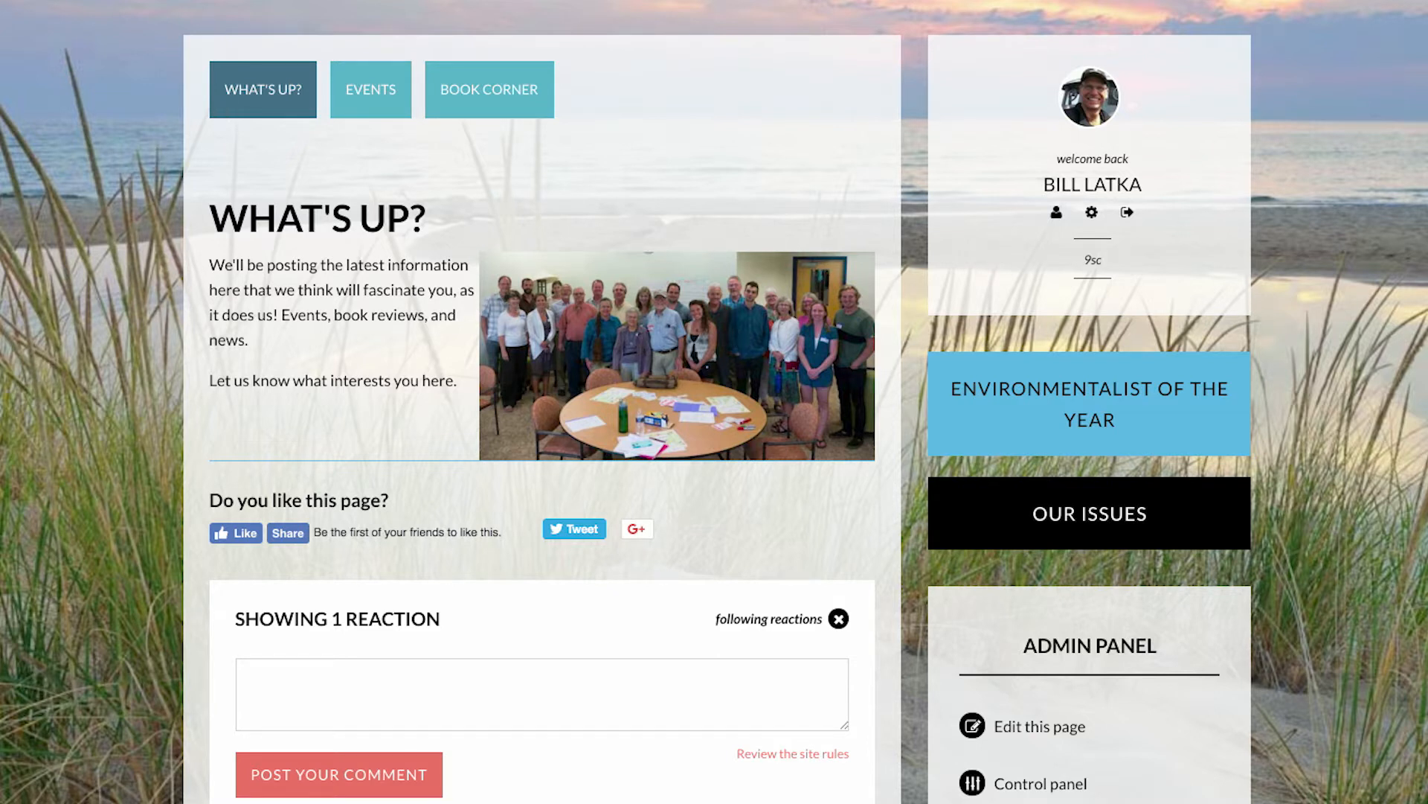
key("super+r")
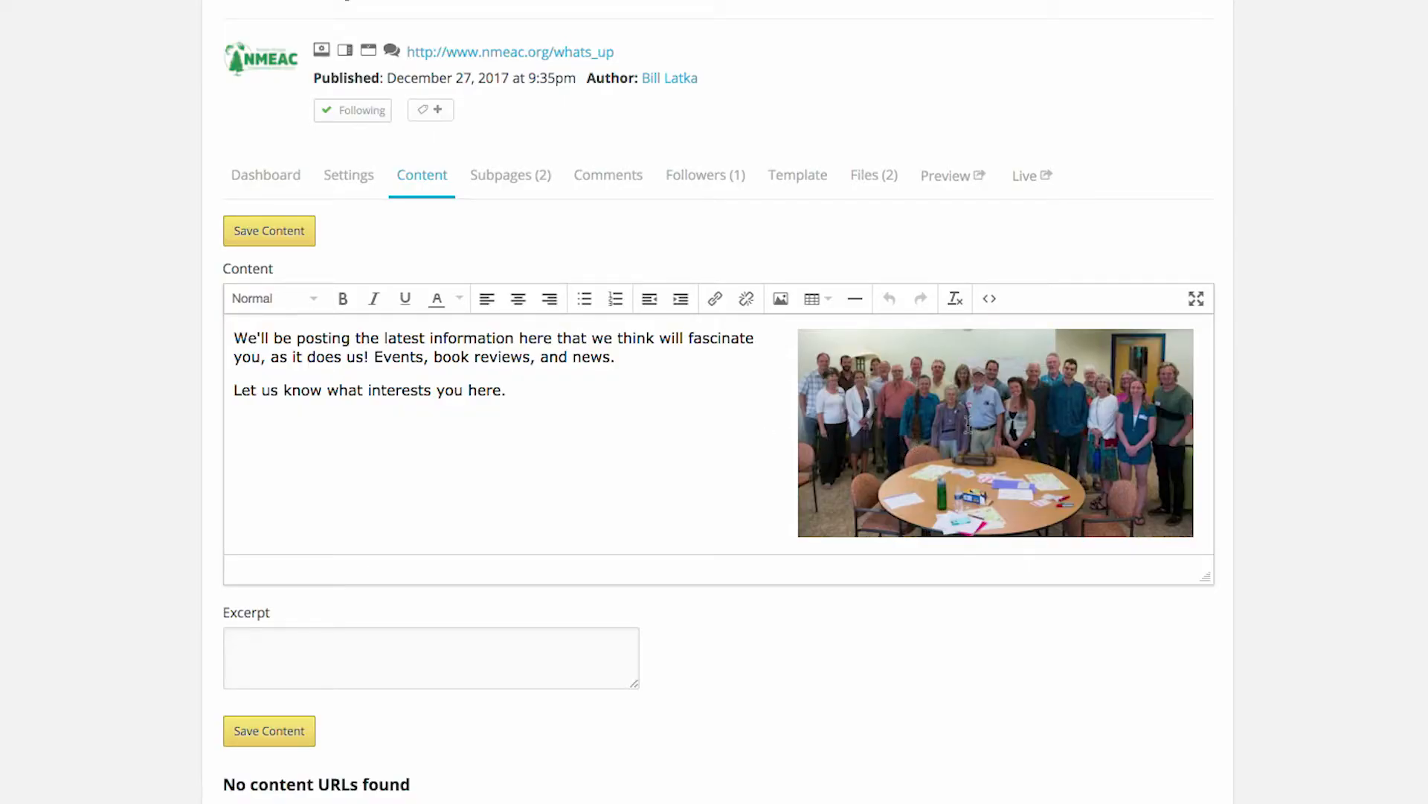
- Reopen the meeting image's advanced properties and set the vertical space to 10
left_click(968, 425)
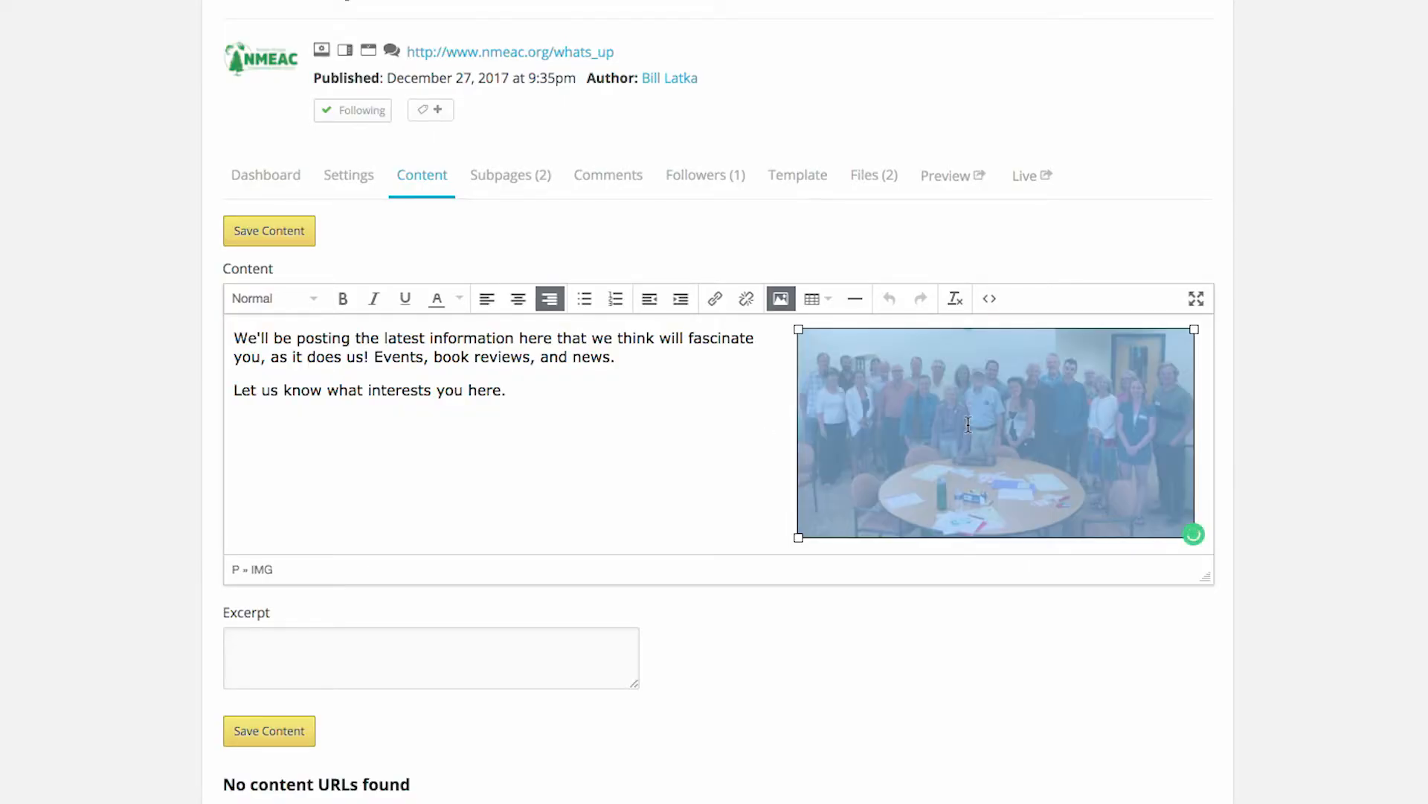
left_click(779, 299)
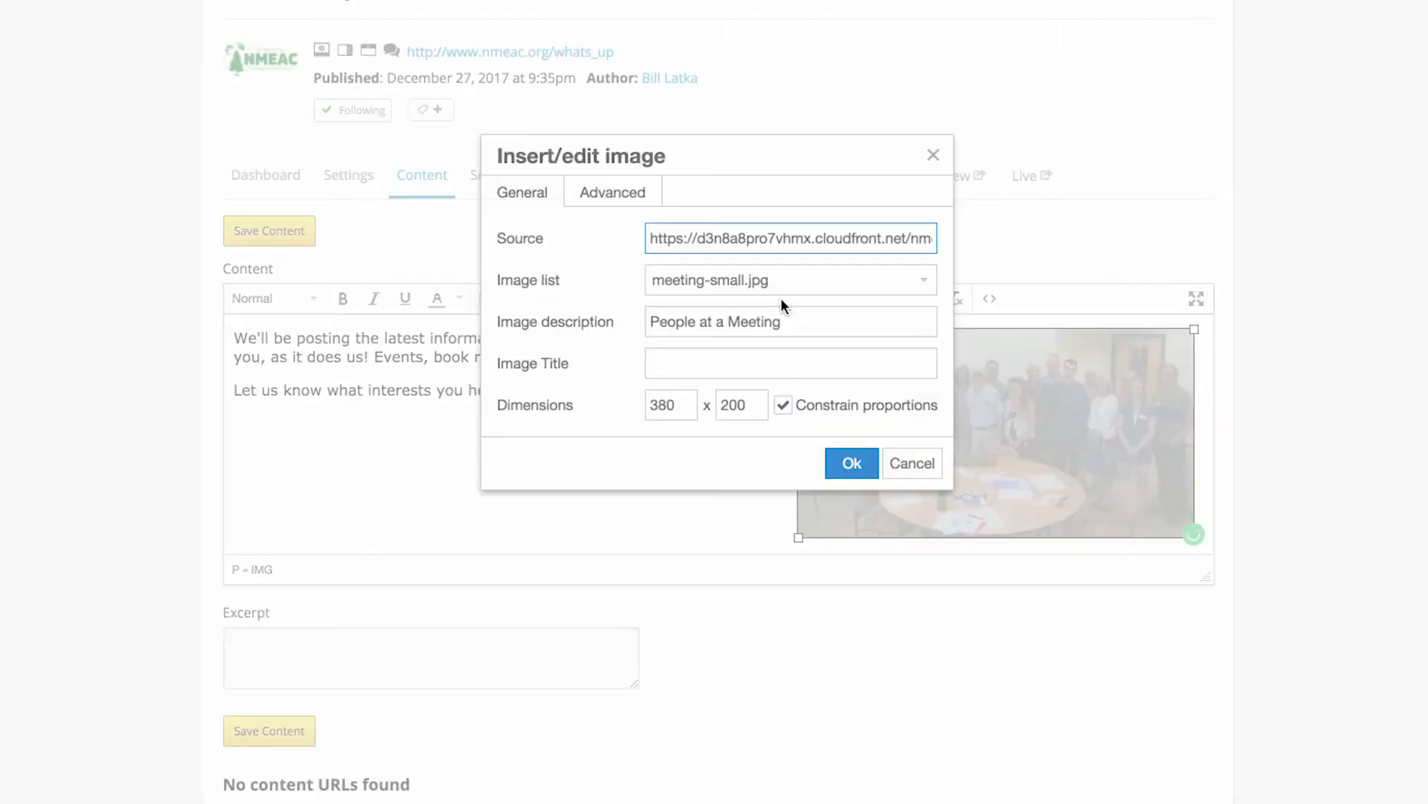
left_click(618, 198)
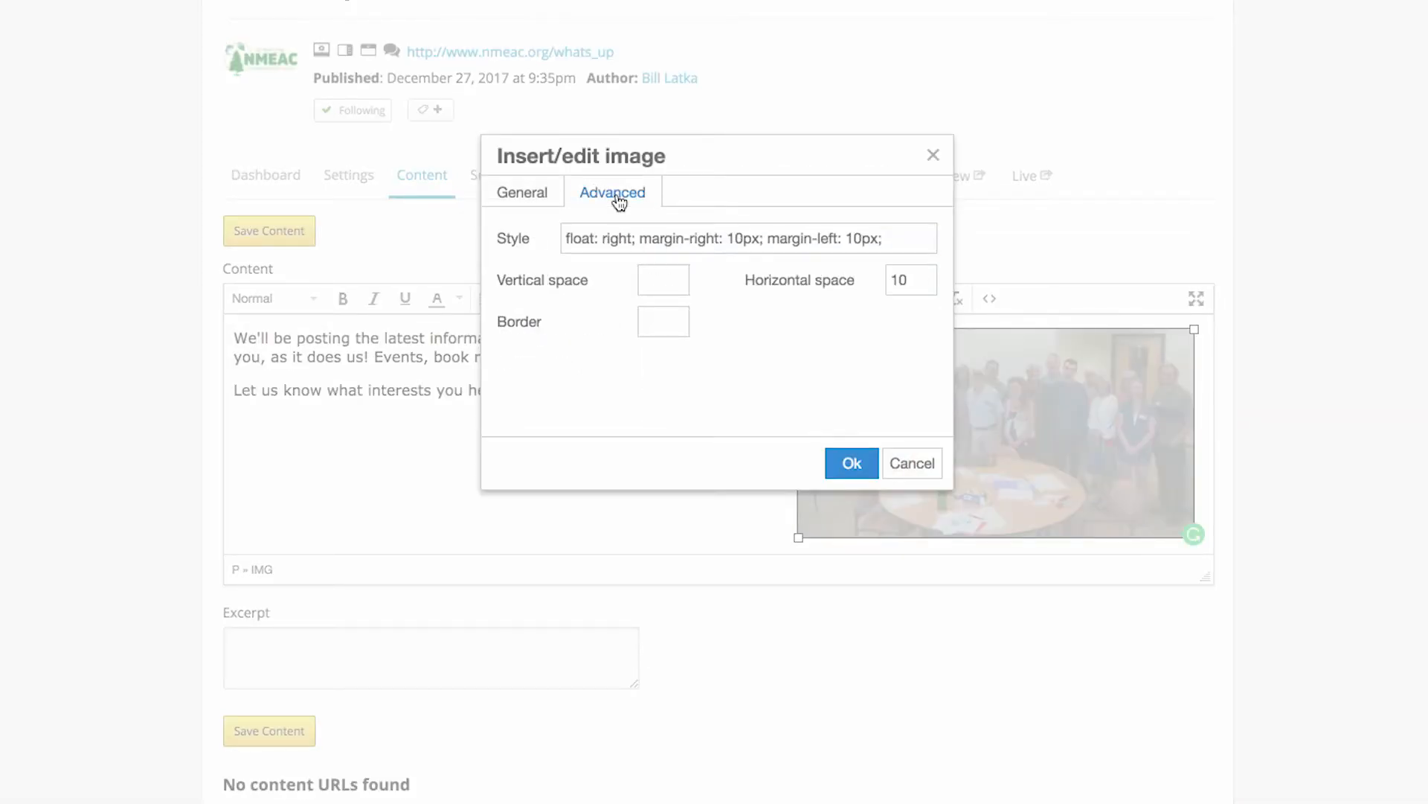
left_click(661, 281)
type("10")
key("Tab")
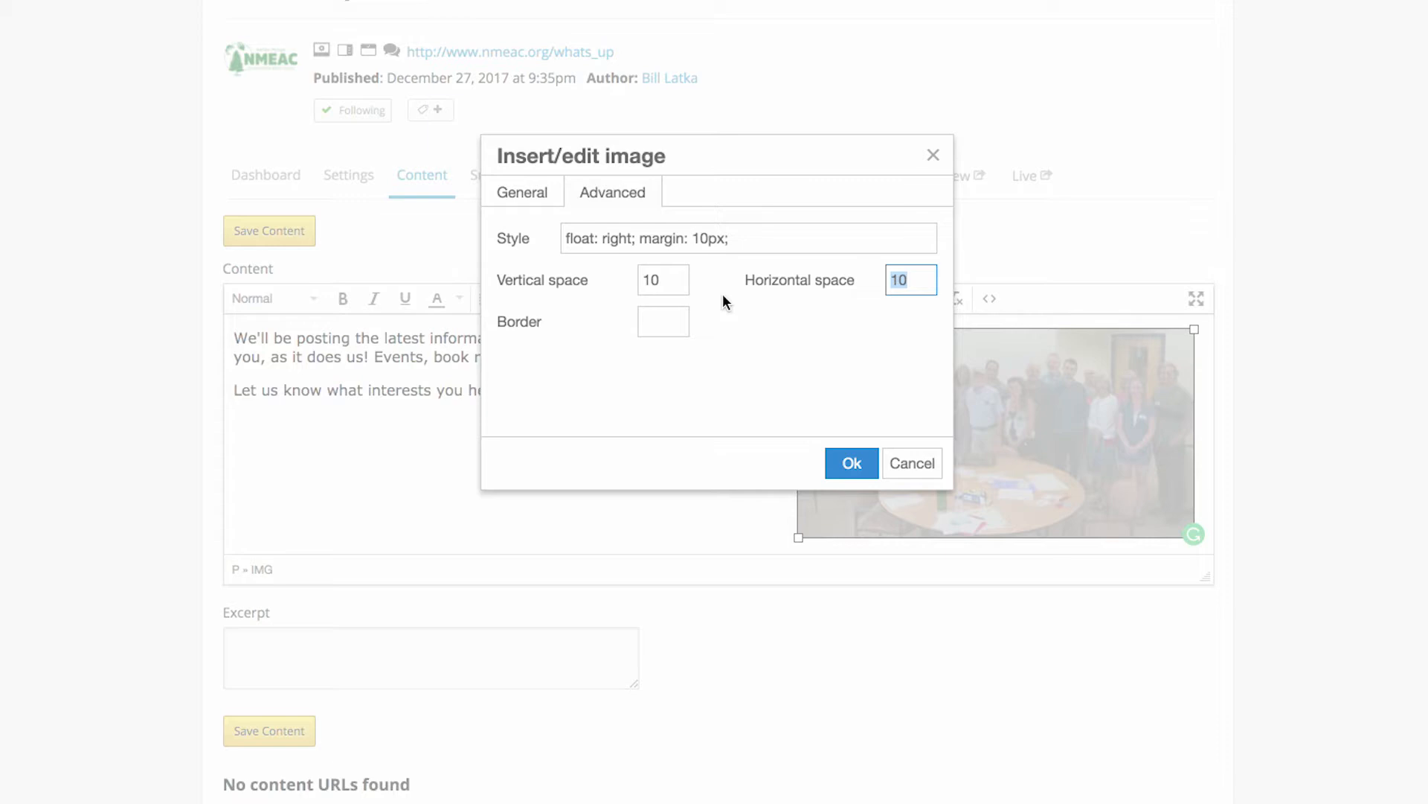
- Clear the image's vertical and horizontal space values and remove "margin: 10px;" from its style, keeping "float: right;"
double_click(673, 282)
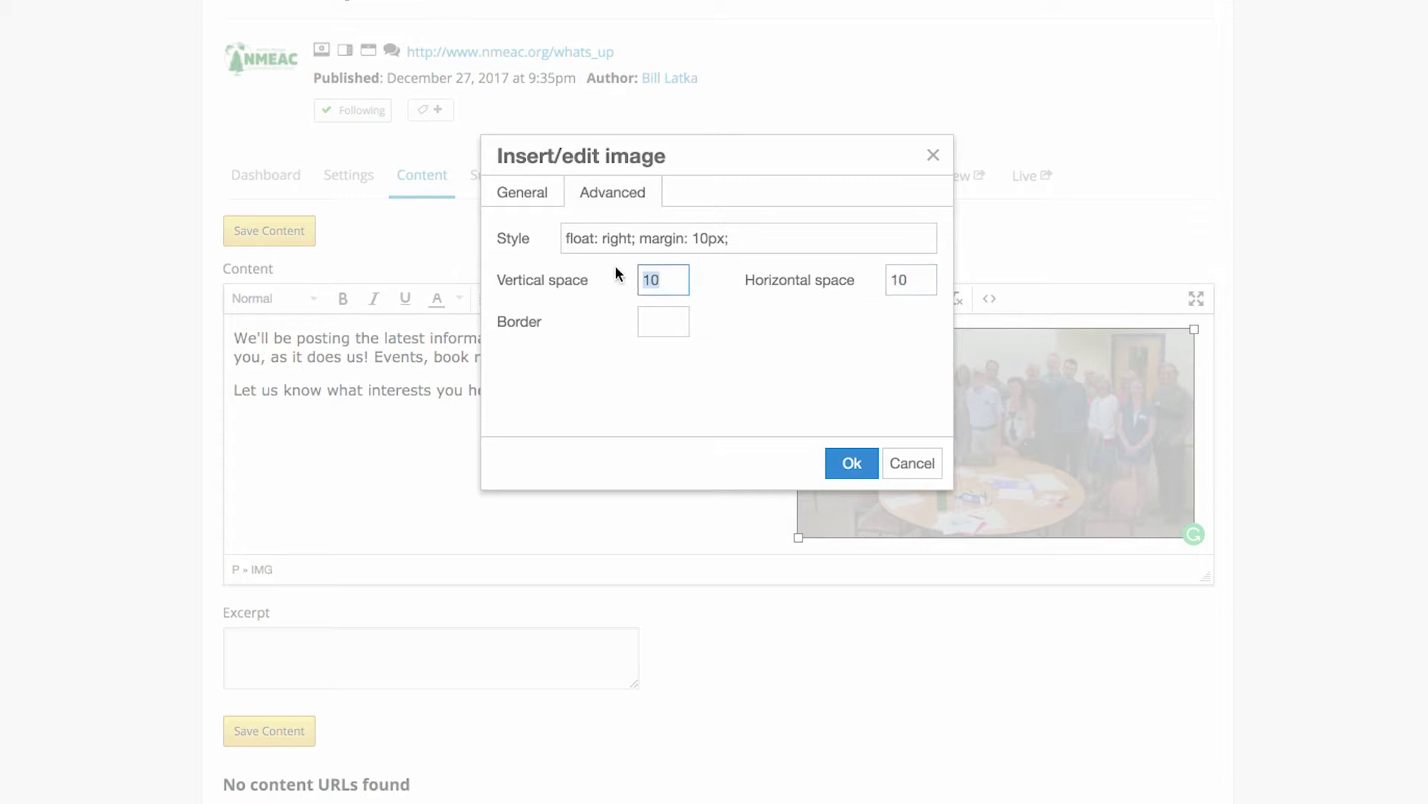
key("Tab")
key("BackSpace")
left_click_drag(640, 238, 752, 238)
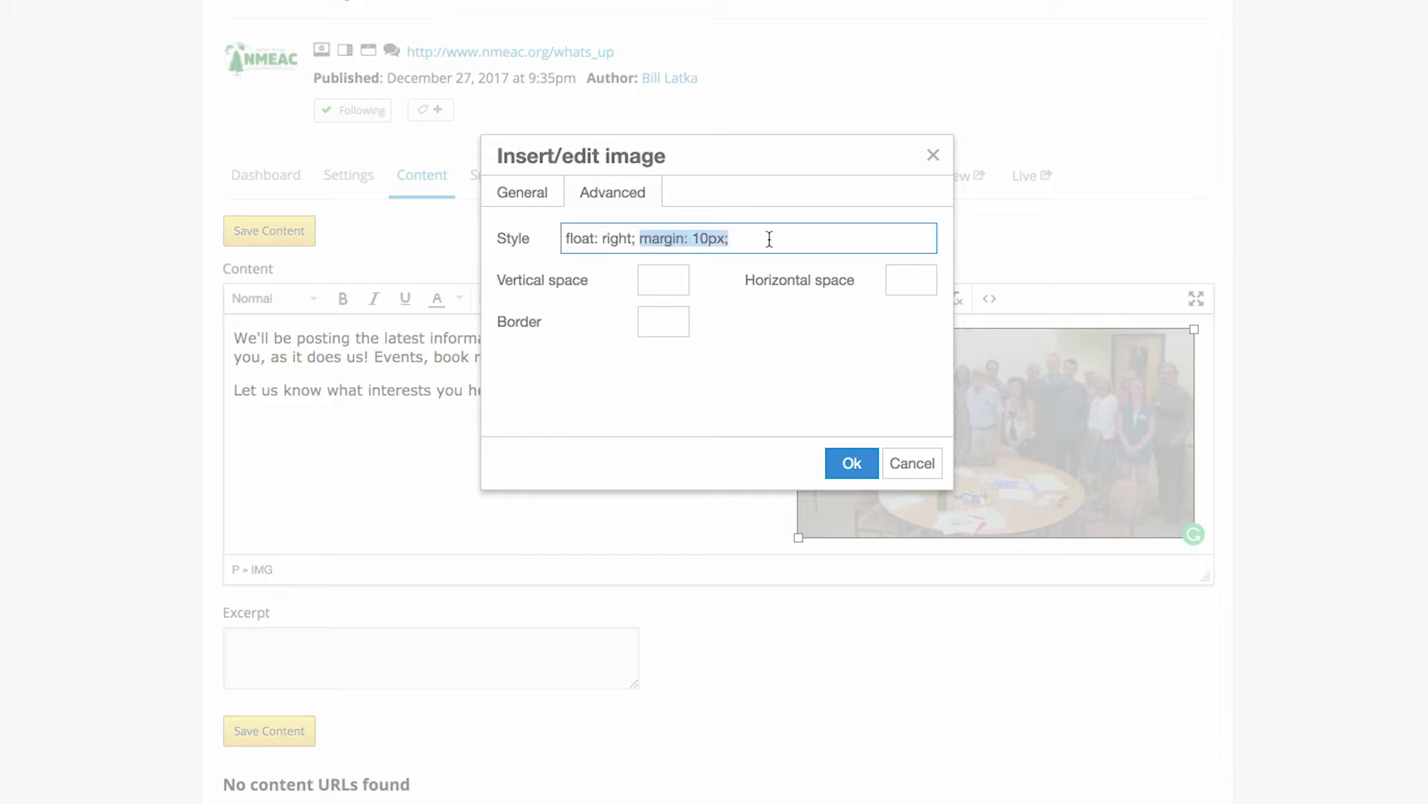
key("BackSpace")
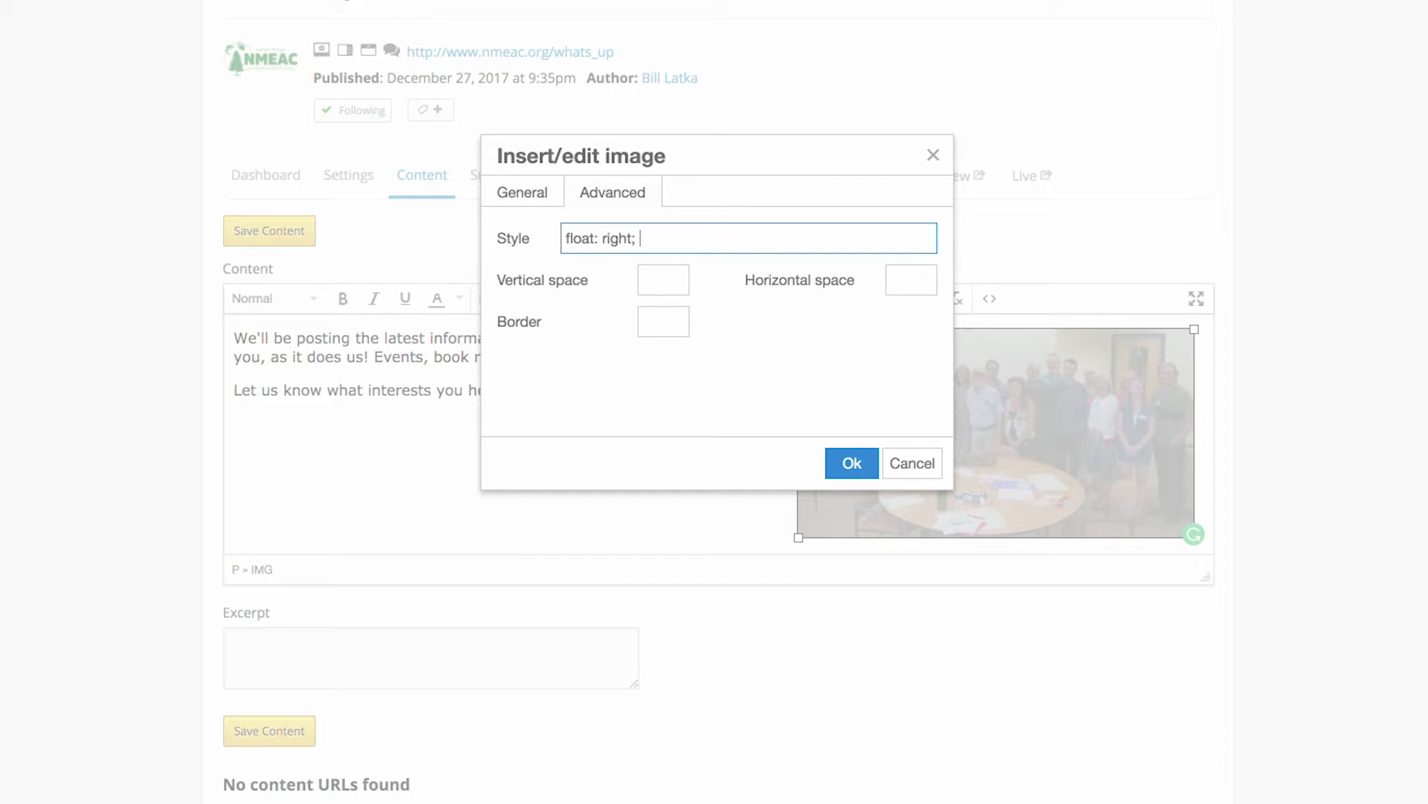
- Add "margin-left: 10px;" and "margin-bottom: 10px;" to the meeting image's style, apply it, and save the content
type("margin-left: 10px;")
left_click_drag(754, 240, 642, 246)
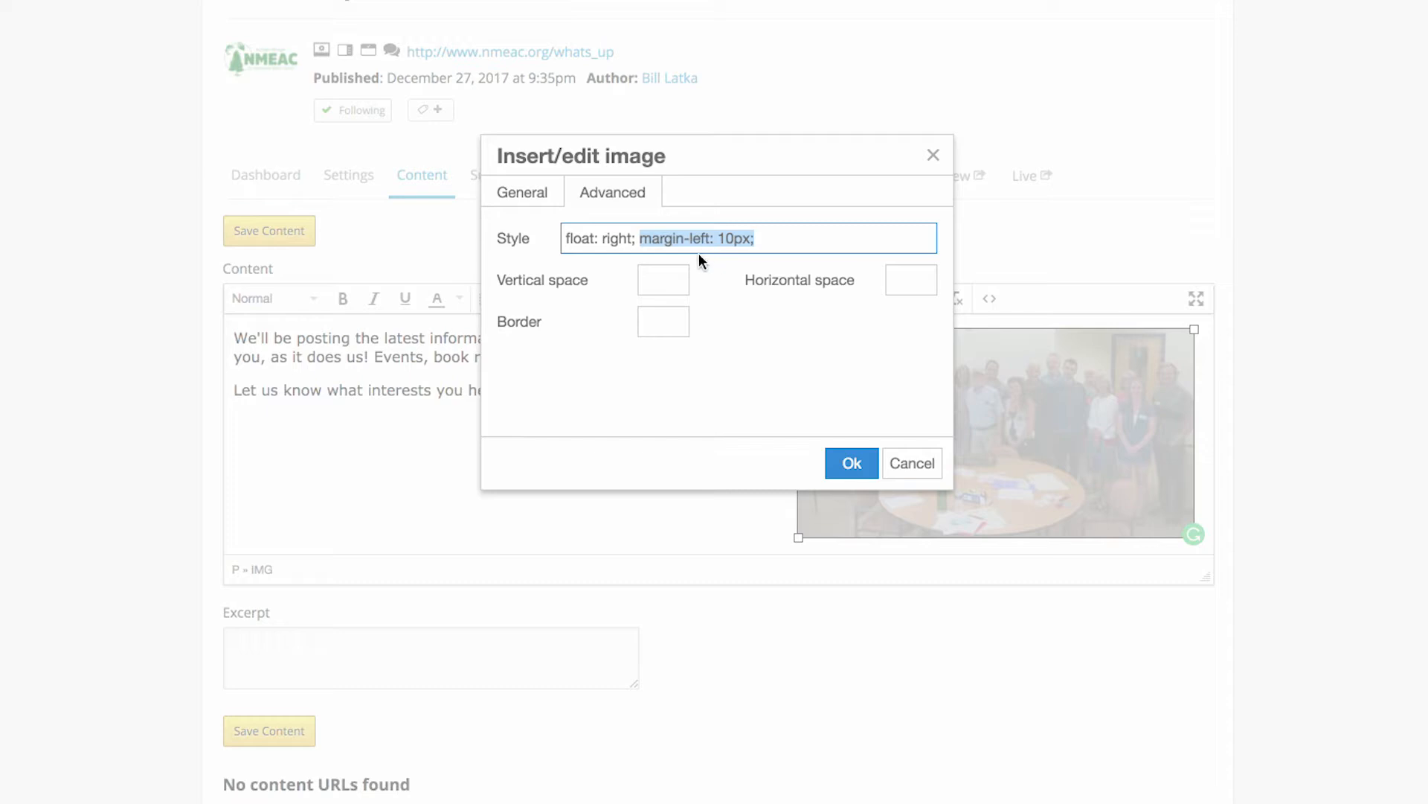
left_click(778, 241)
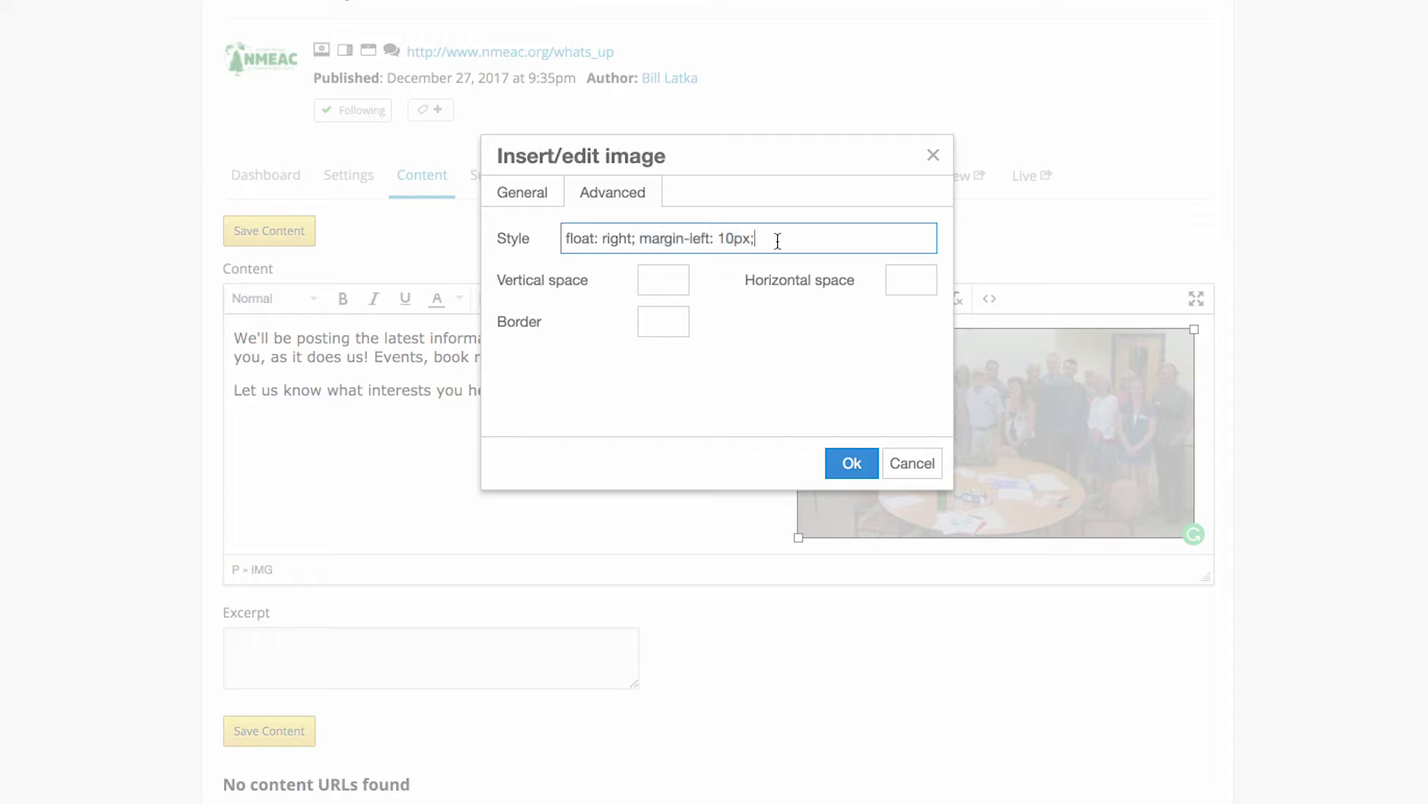
type("margin-bottom: 10px;")
left_click(850, 465)
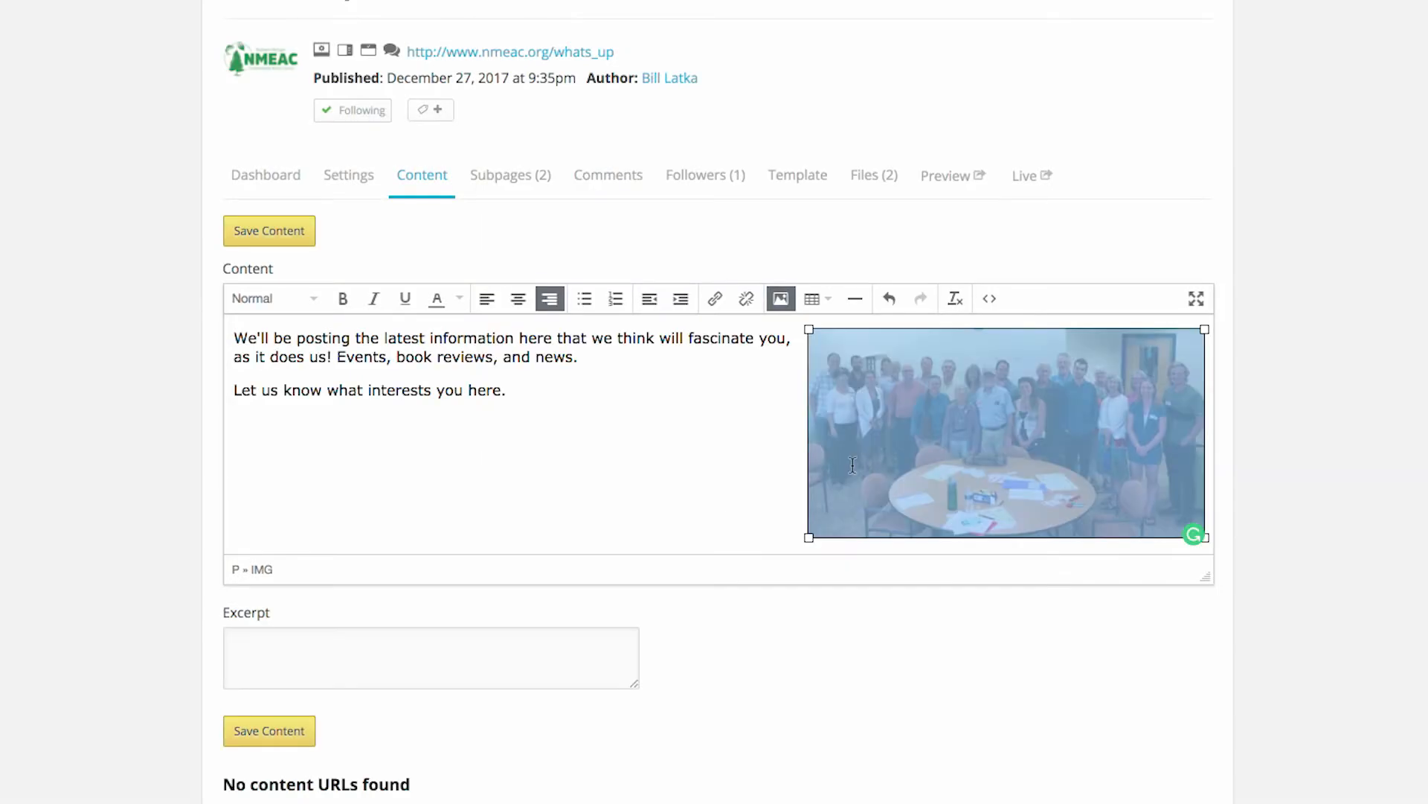
left_click(281, 236)
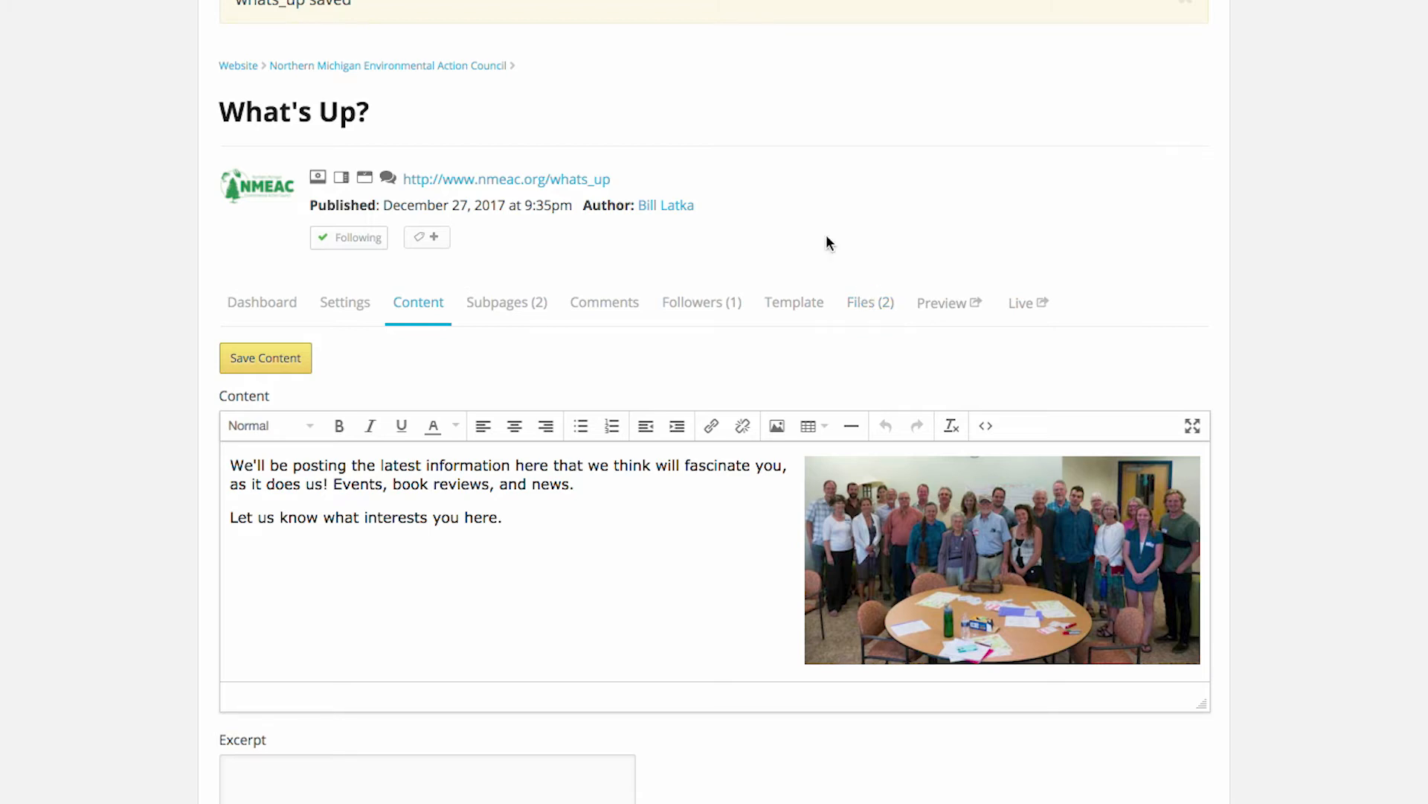
- Upload Bucciero-PR-07_24-PDF.pdf from the Downloads folder to the page's files and copy the uploaded file's link address
left_click(870, 302)
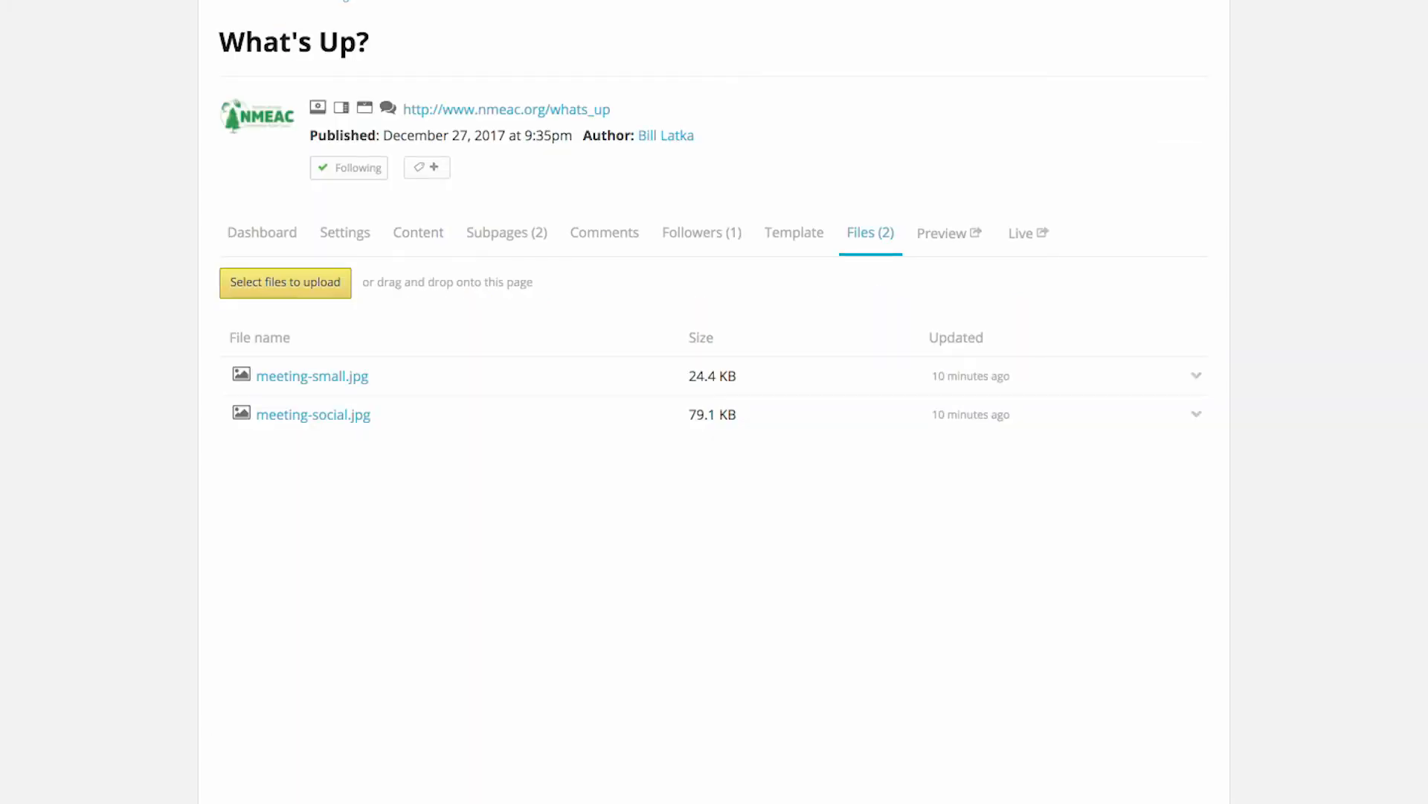
left_click(305, 281)
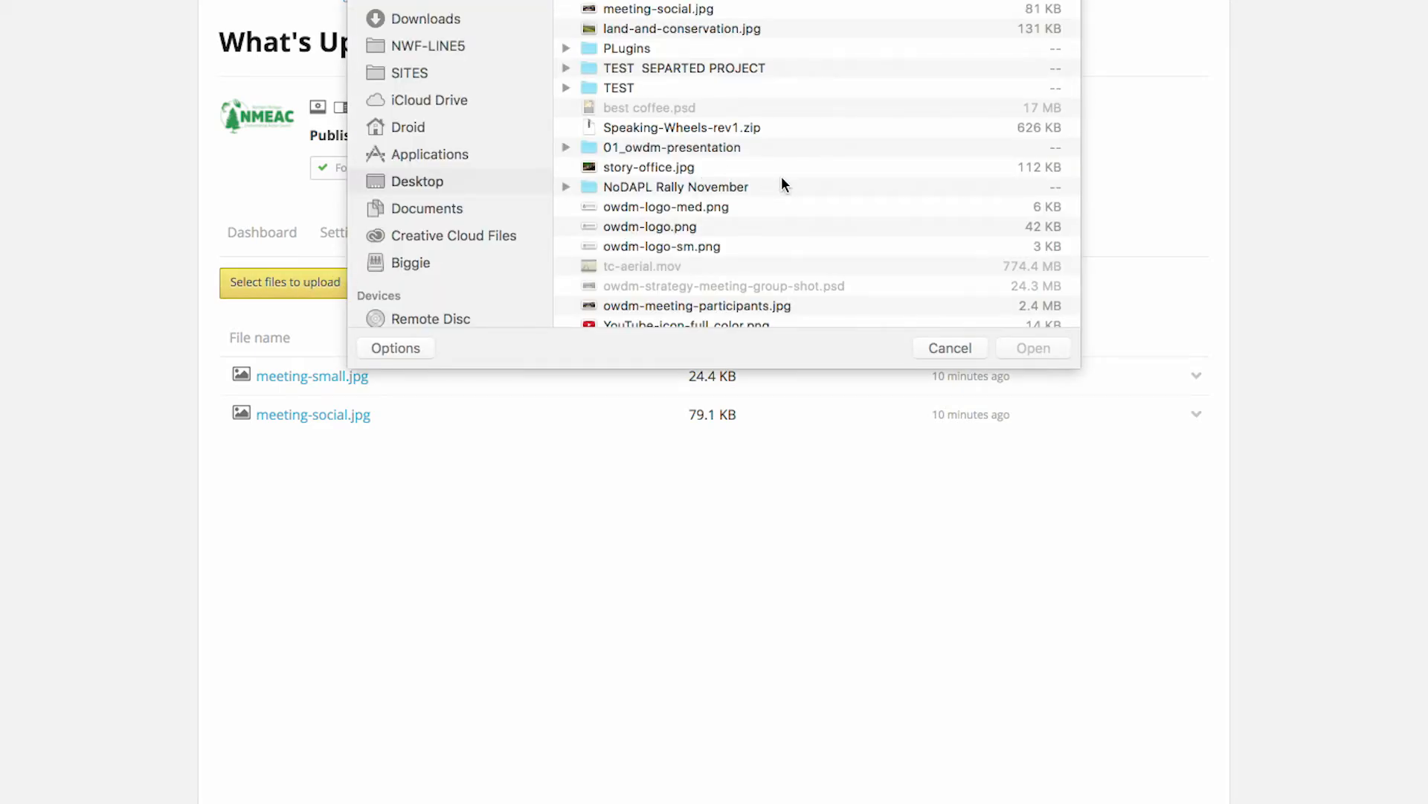
scroll(779, 178, "down", 3)
scroll(780, 179, "up", 3)
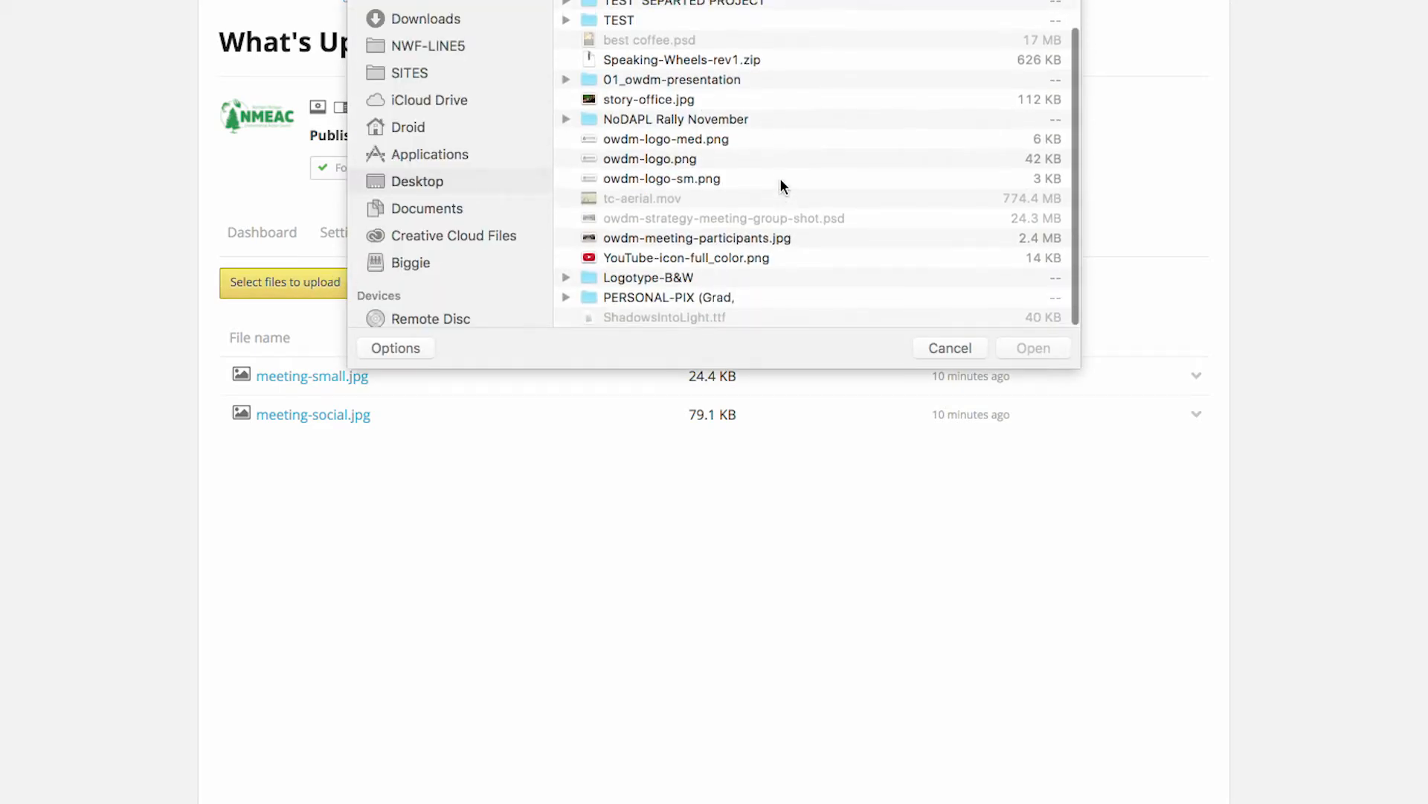
left_click(436, 18)
scroll(821, 163, "down", 3)
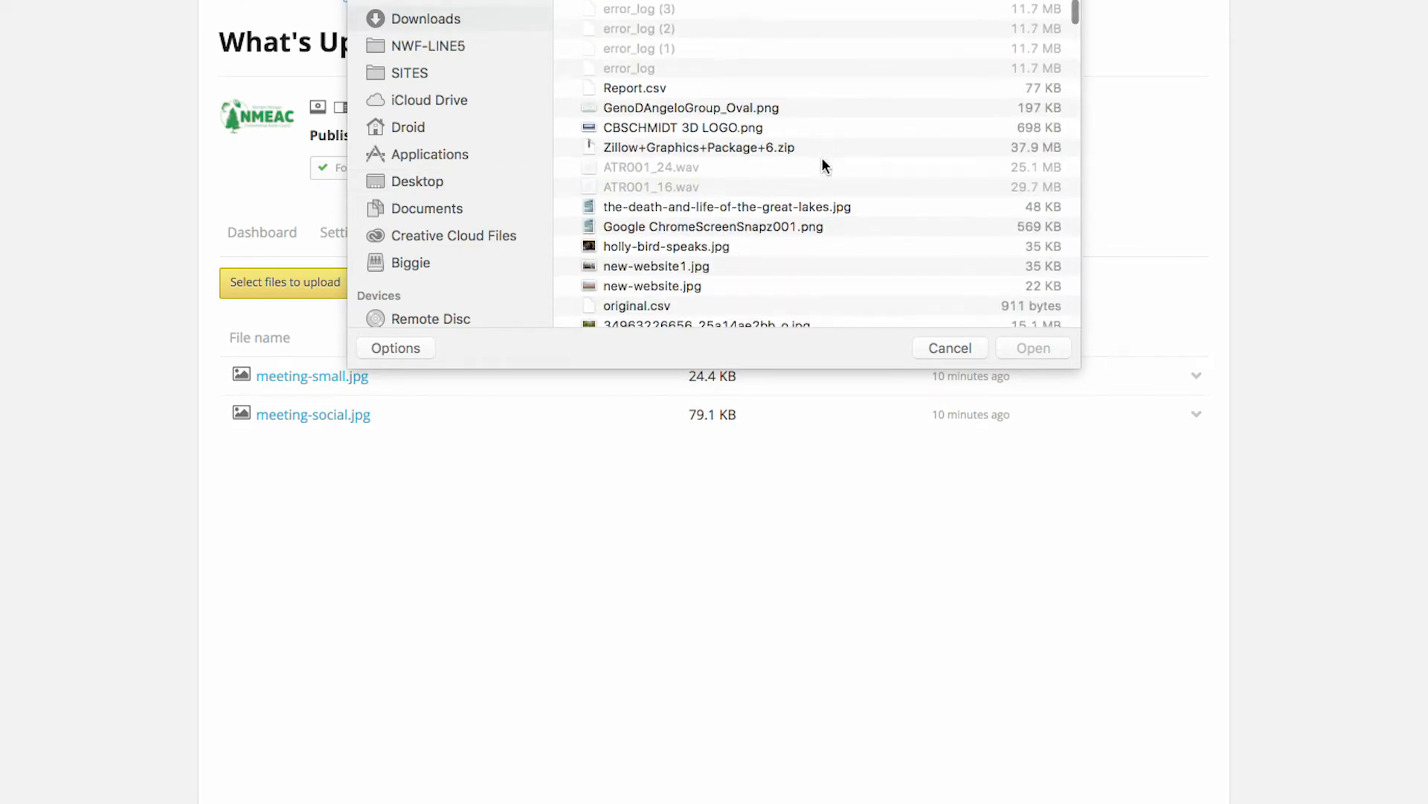
scroll(864, 179, "down", 3)
scroll(866, 177, "down", 10)
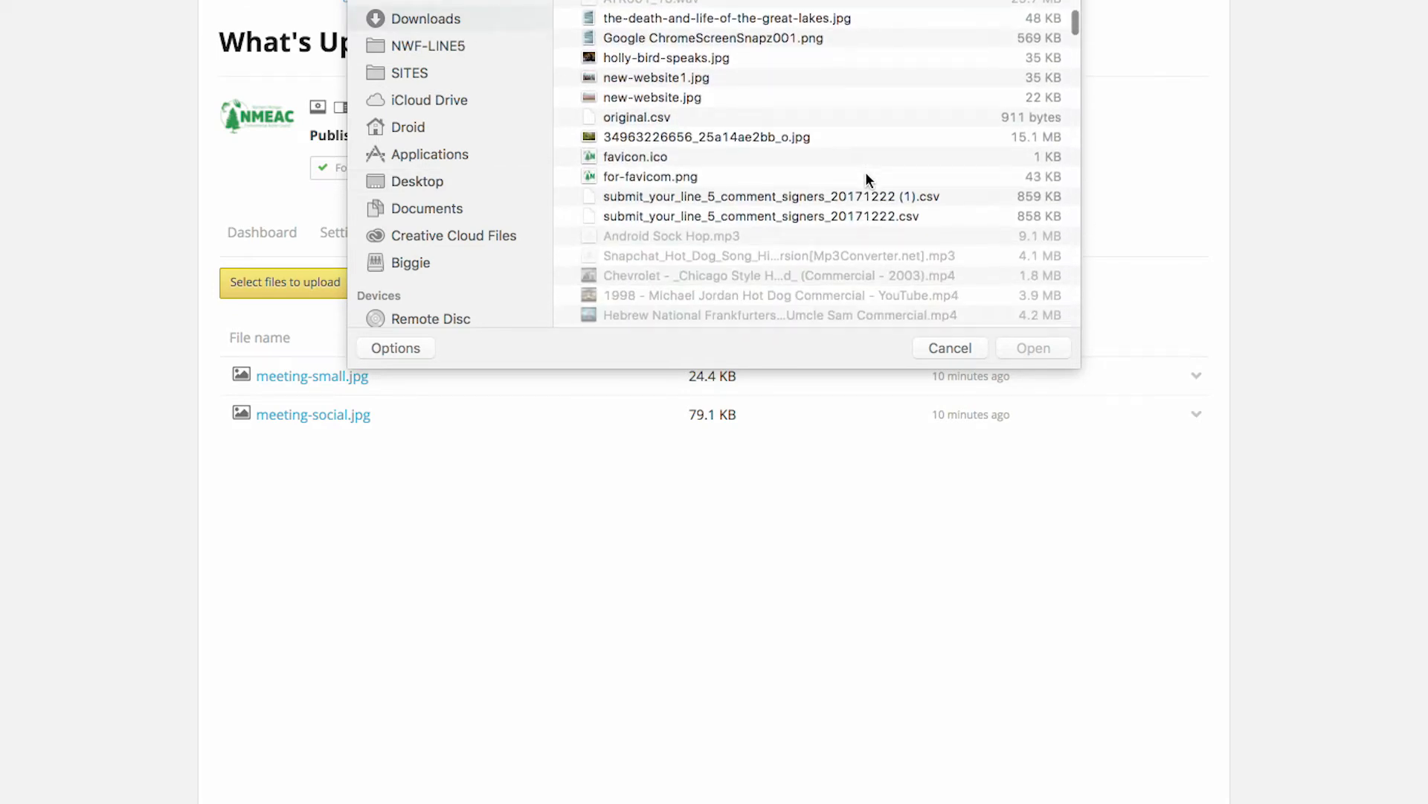
scroll(866, 177, "down", 10)
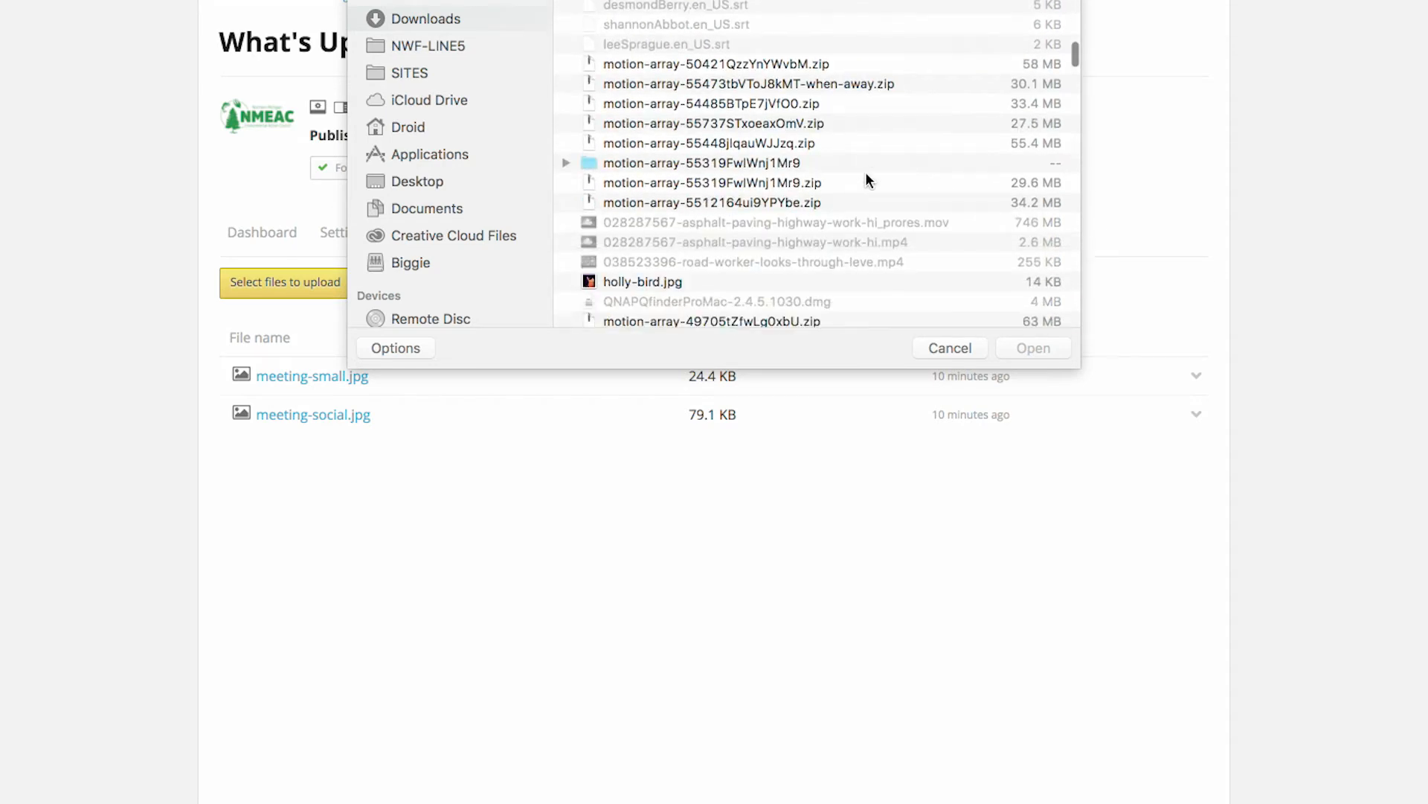
scroll(866, 177, "down", 10)
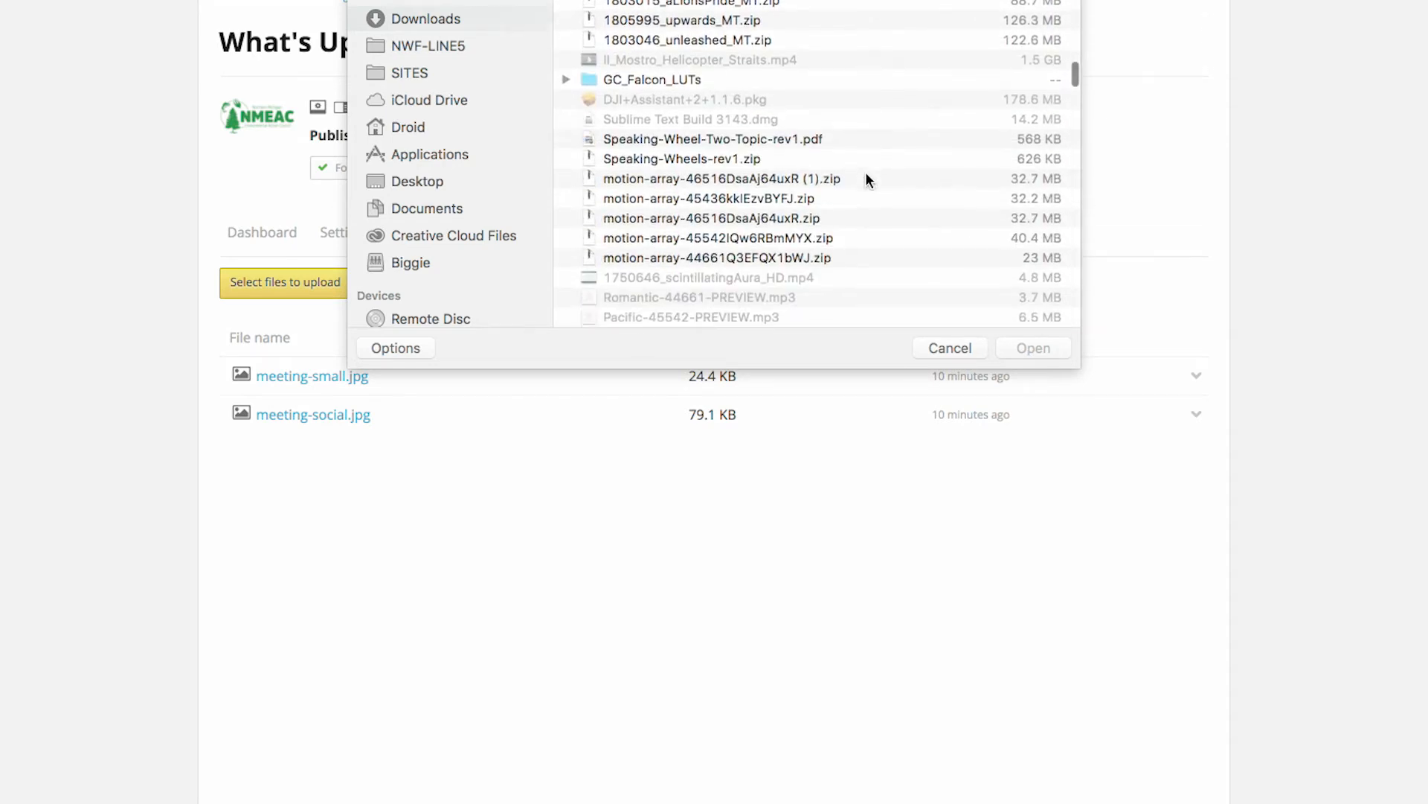
scroll(866, 177, "down", 10)
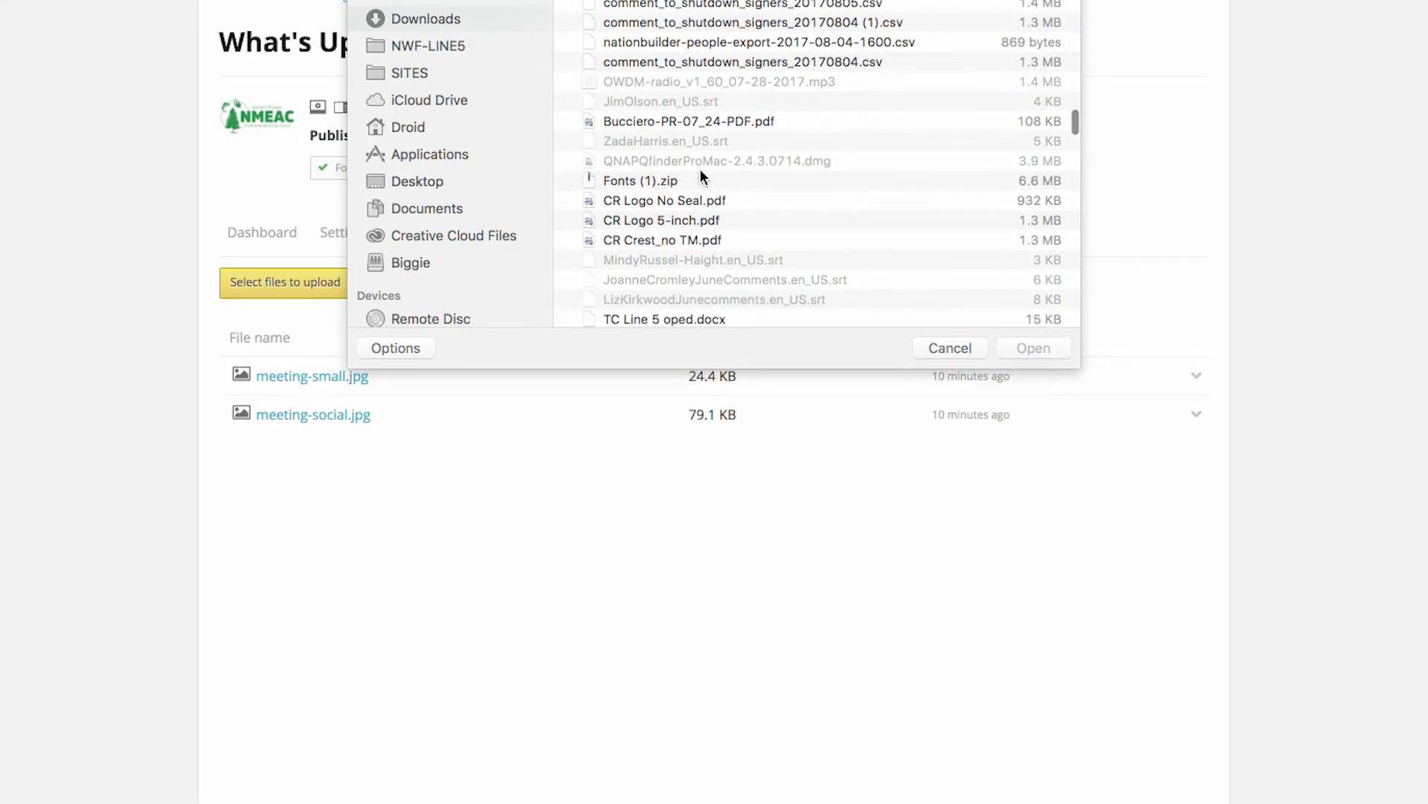
left_click(682, 122)
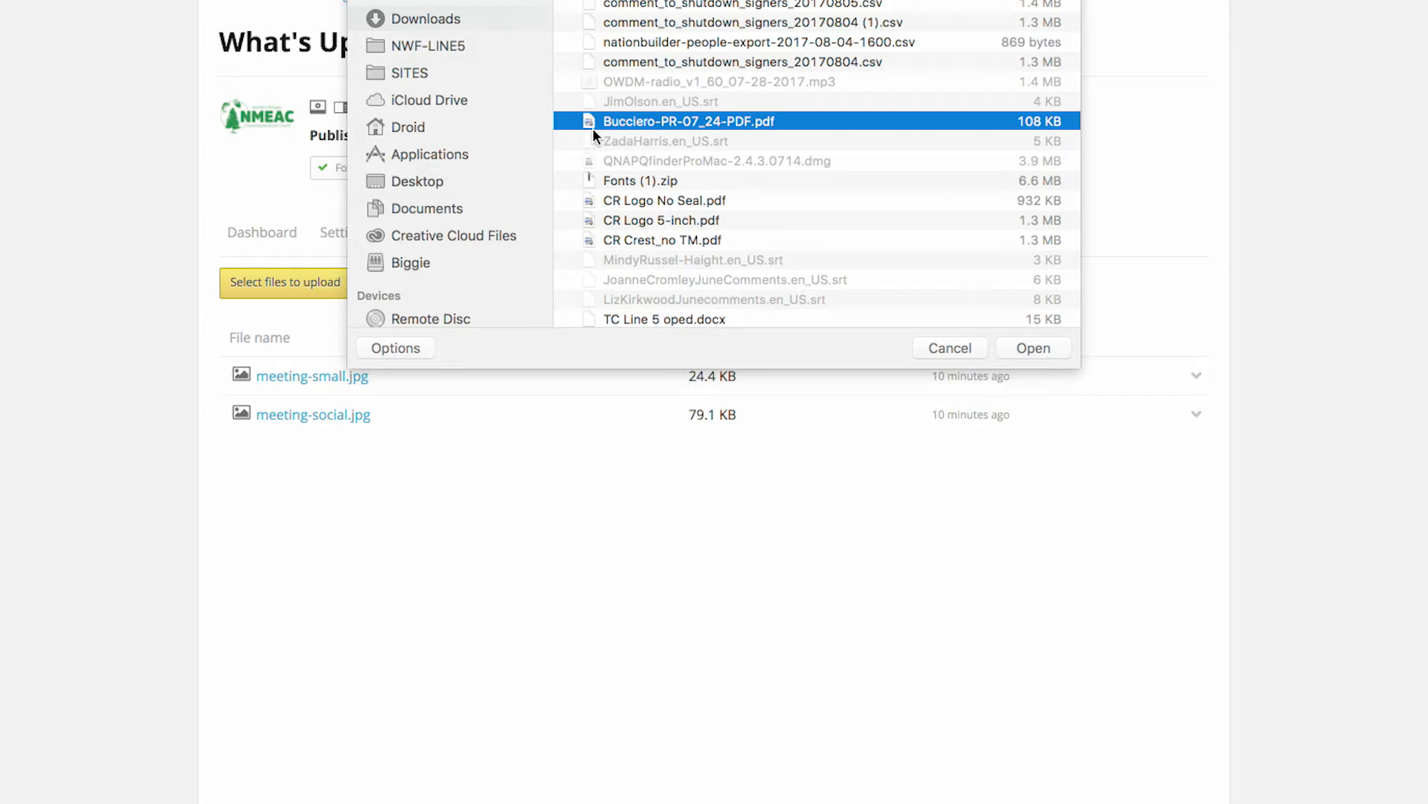
left_click(1039, 347)
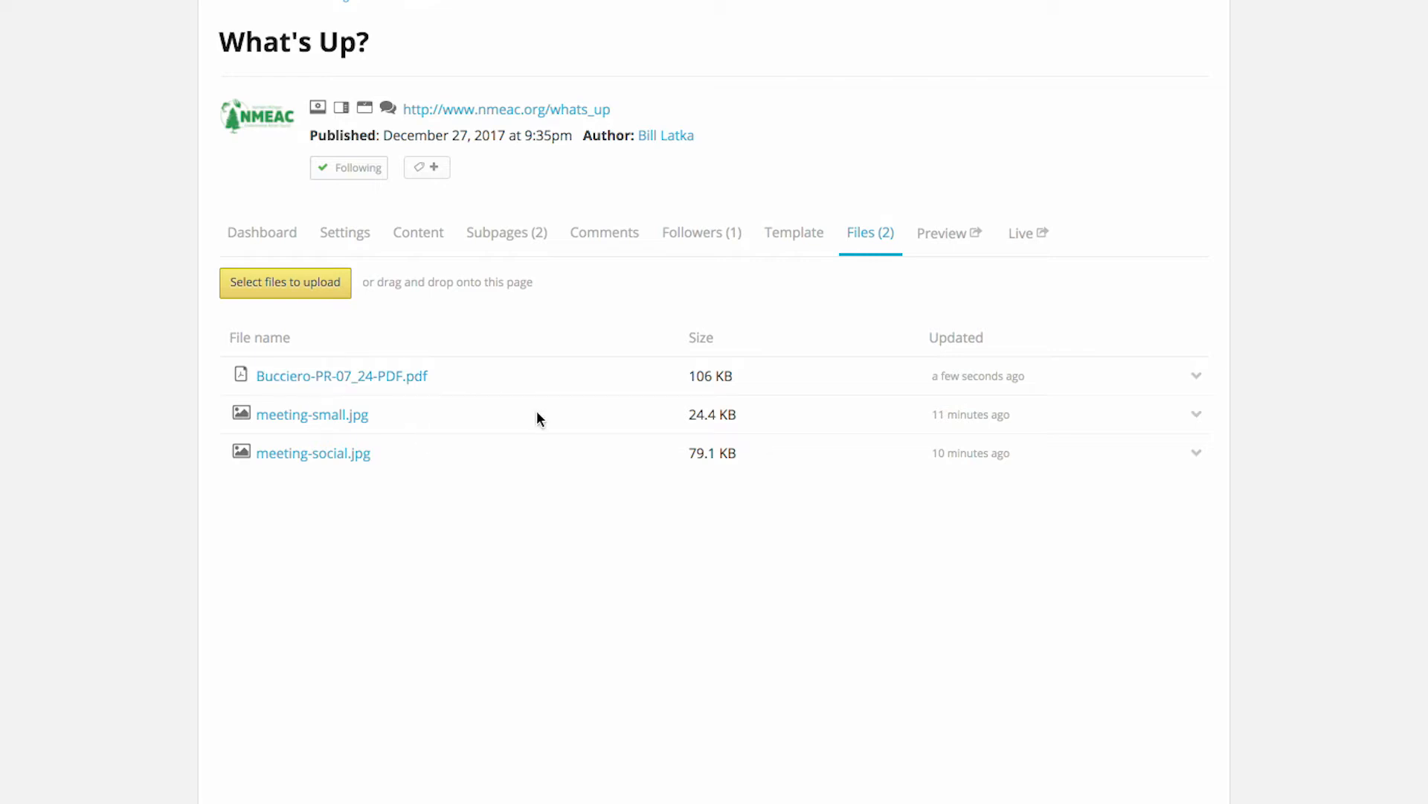
right_click(404, 384)
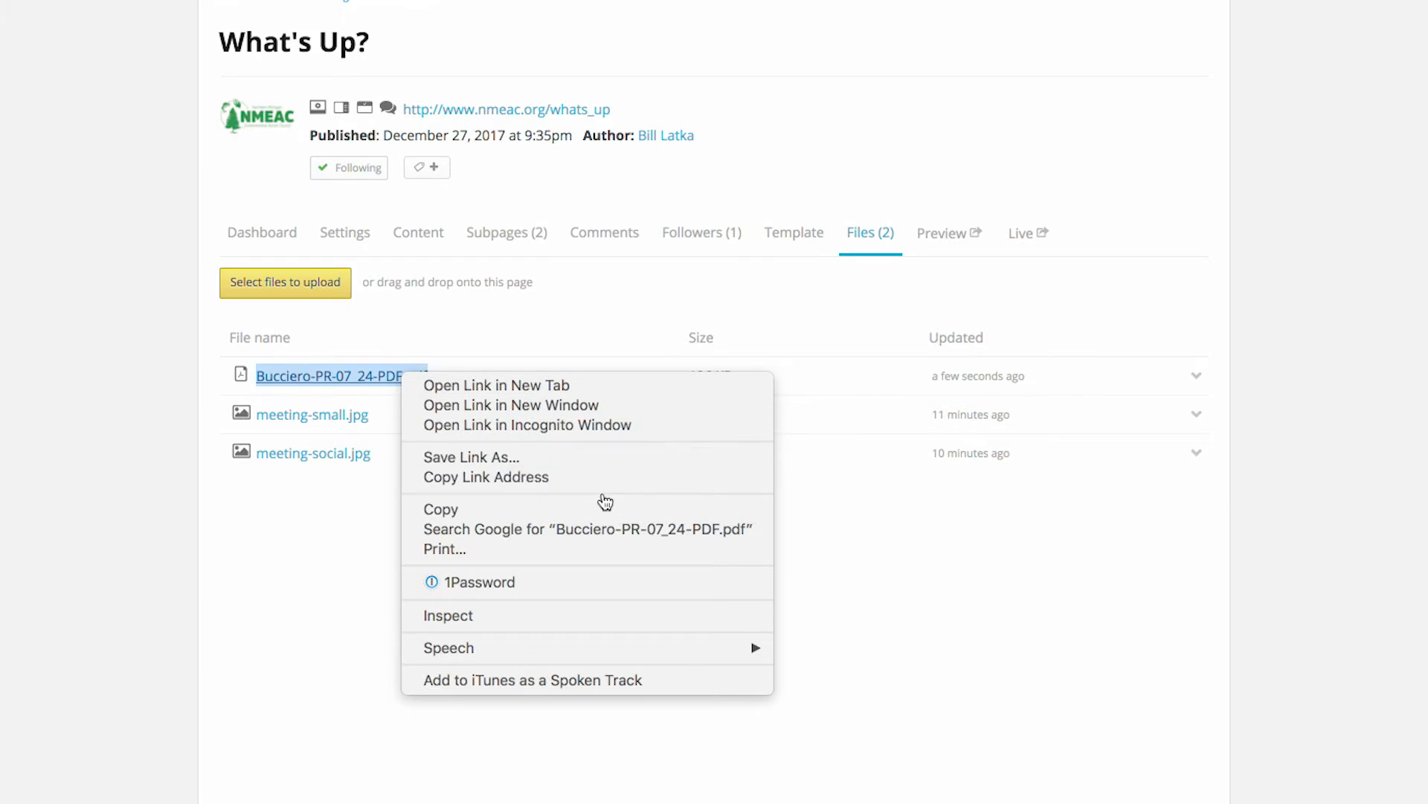
left_click(528, 480)
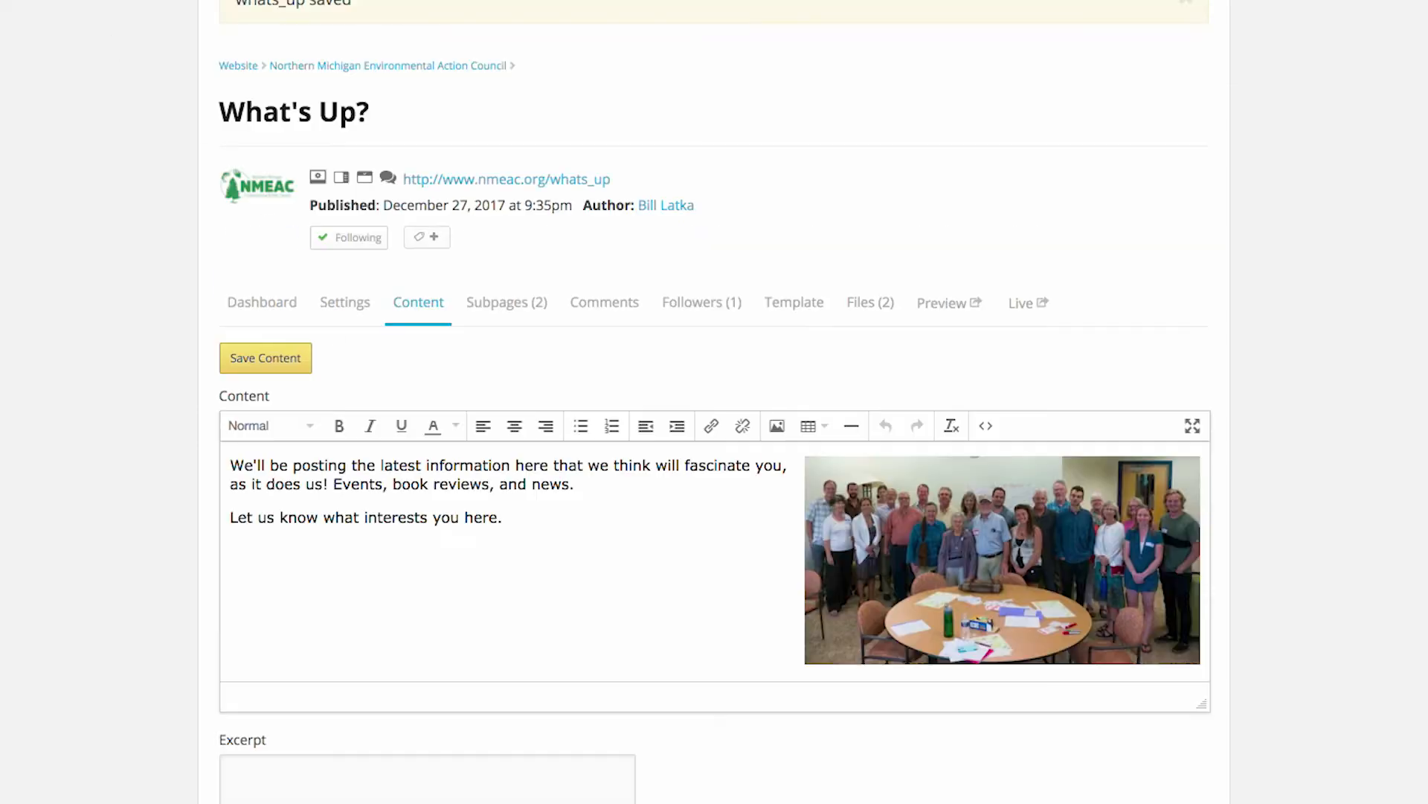
- Add a new paragraph reading "Read our PDF about this." after "Let us know what interests you here." in the page content
left_click(541, 519)
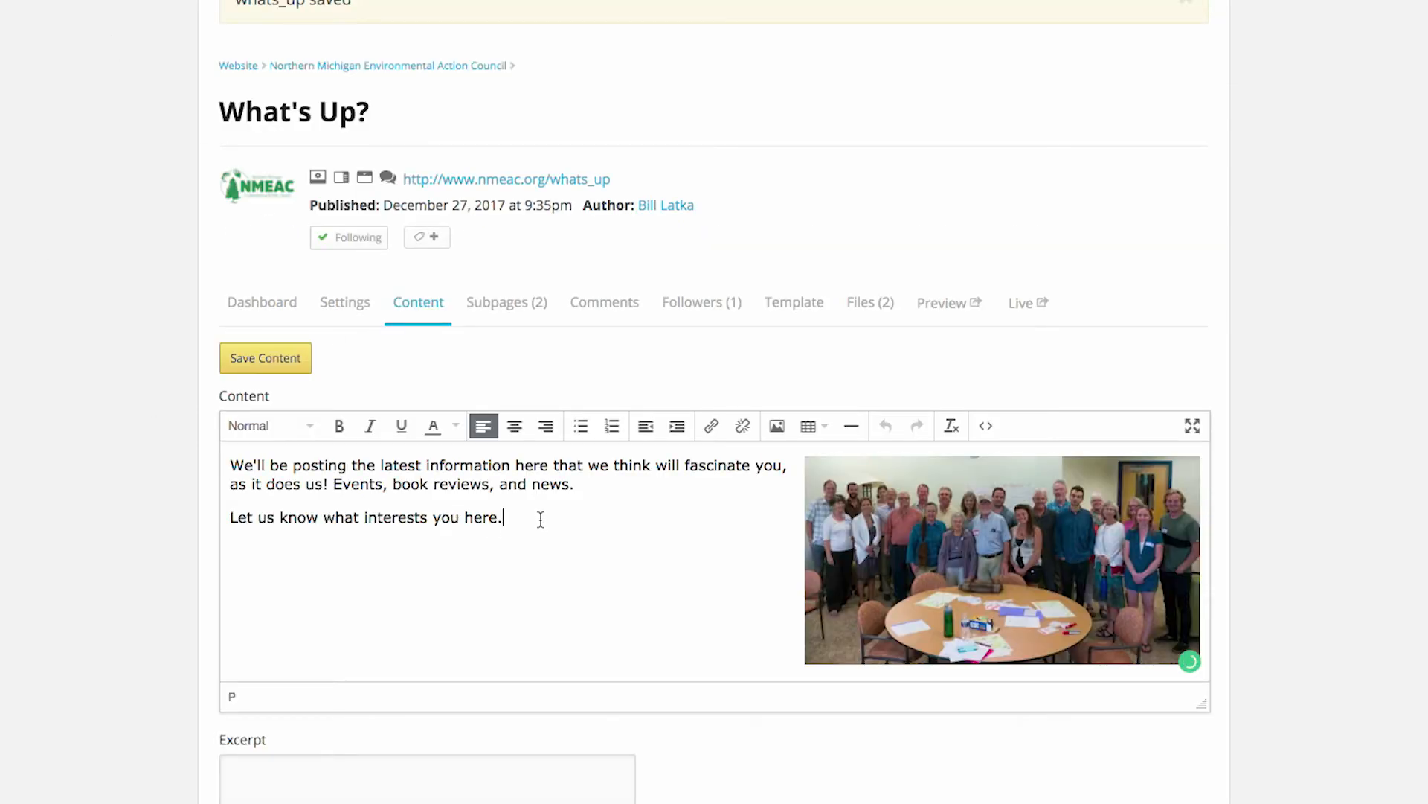
key("Return")
key("Return")
key("BackSpace")
type("Read our")
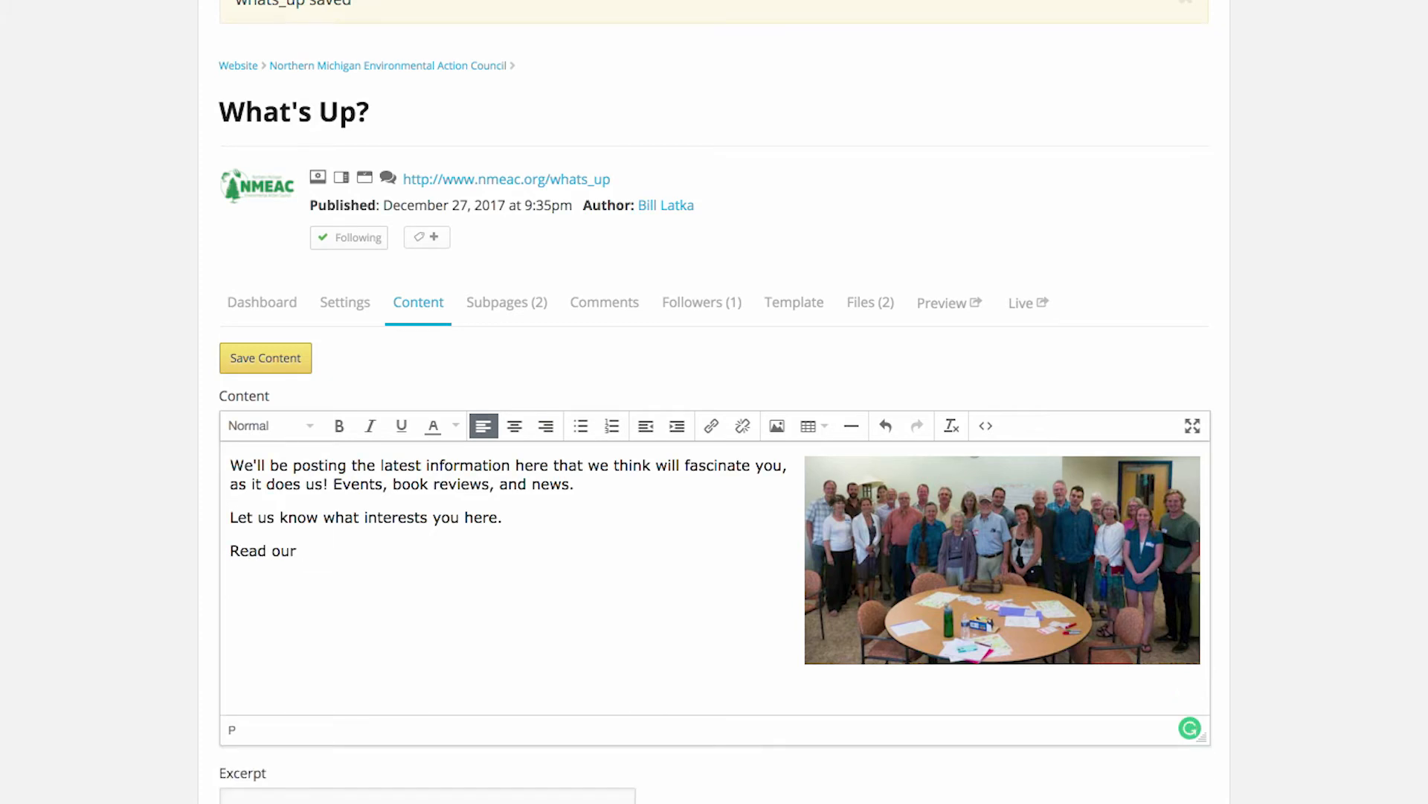
type(" PDF about this.")
- Link the "Read our PDF about this." line to the copied PDF address, with the target set to New window
left_click_drag(417, 551, 191, 551)
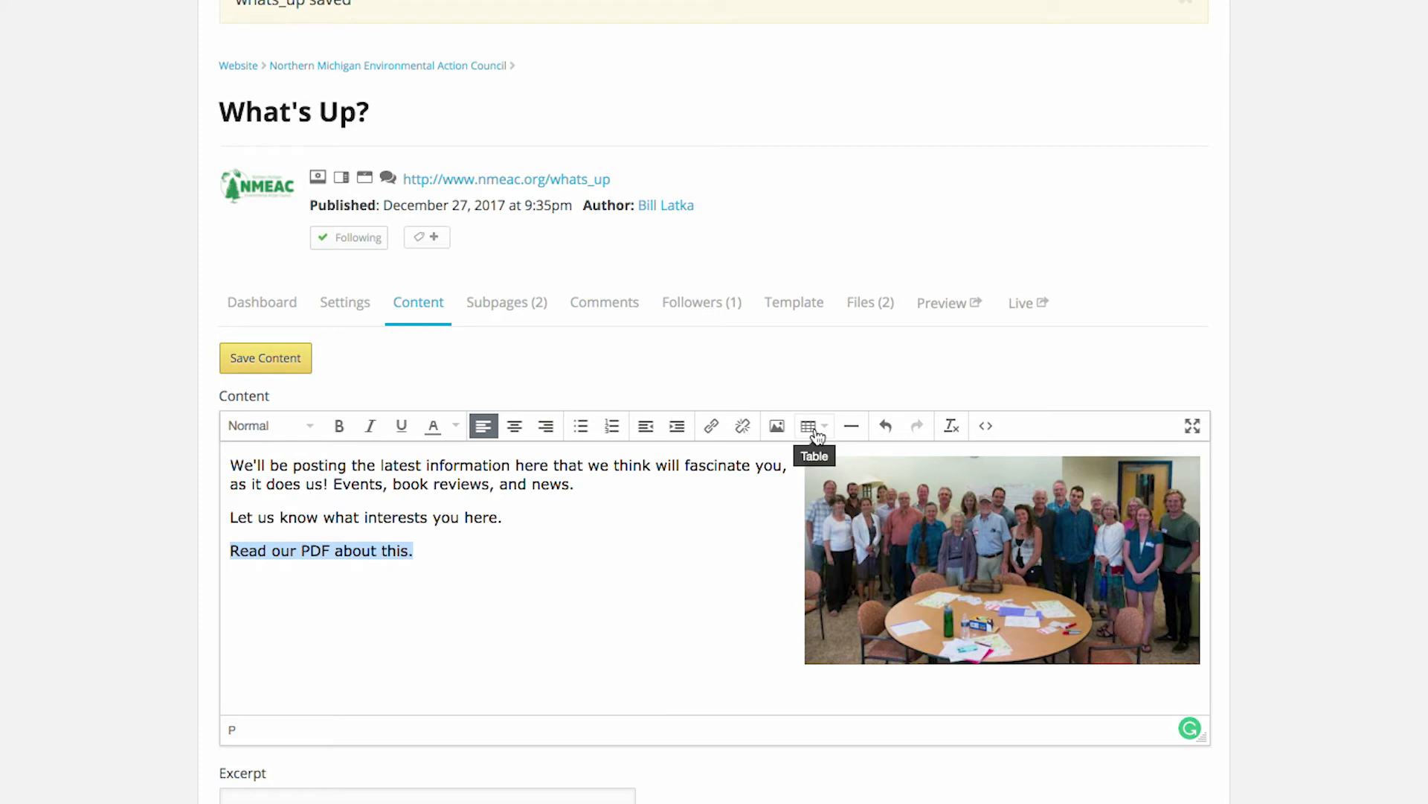
left_click(712, 427)
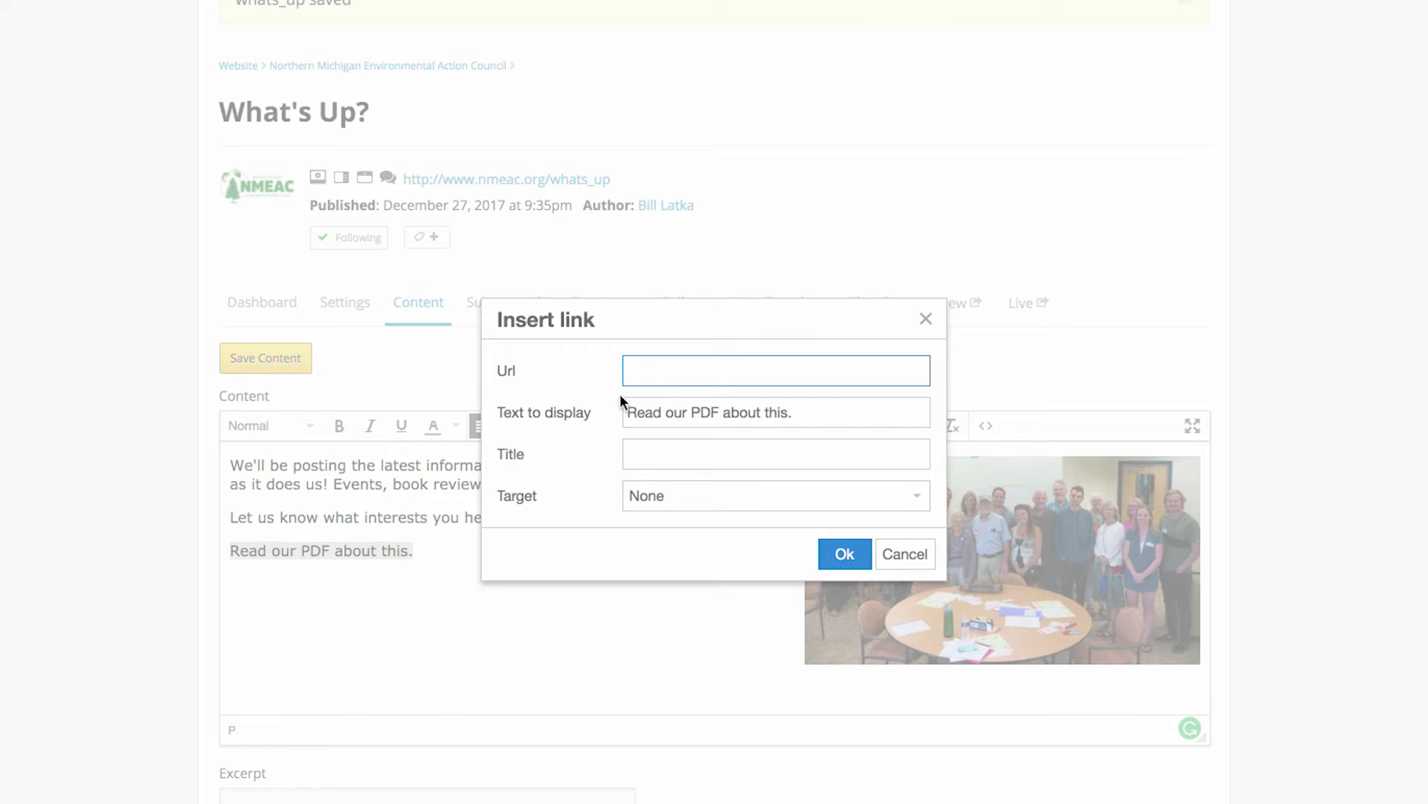
key("ctrl+v")
left_click_drag(922, 372, 583, 374)
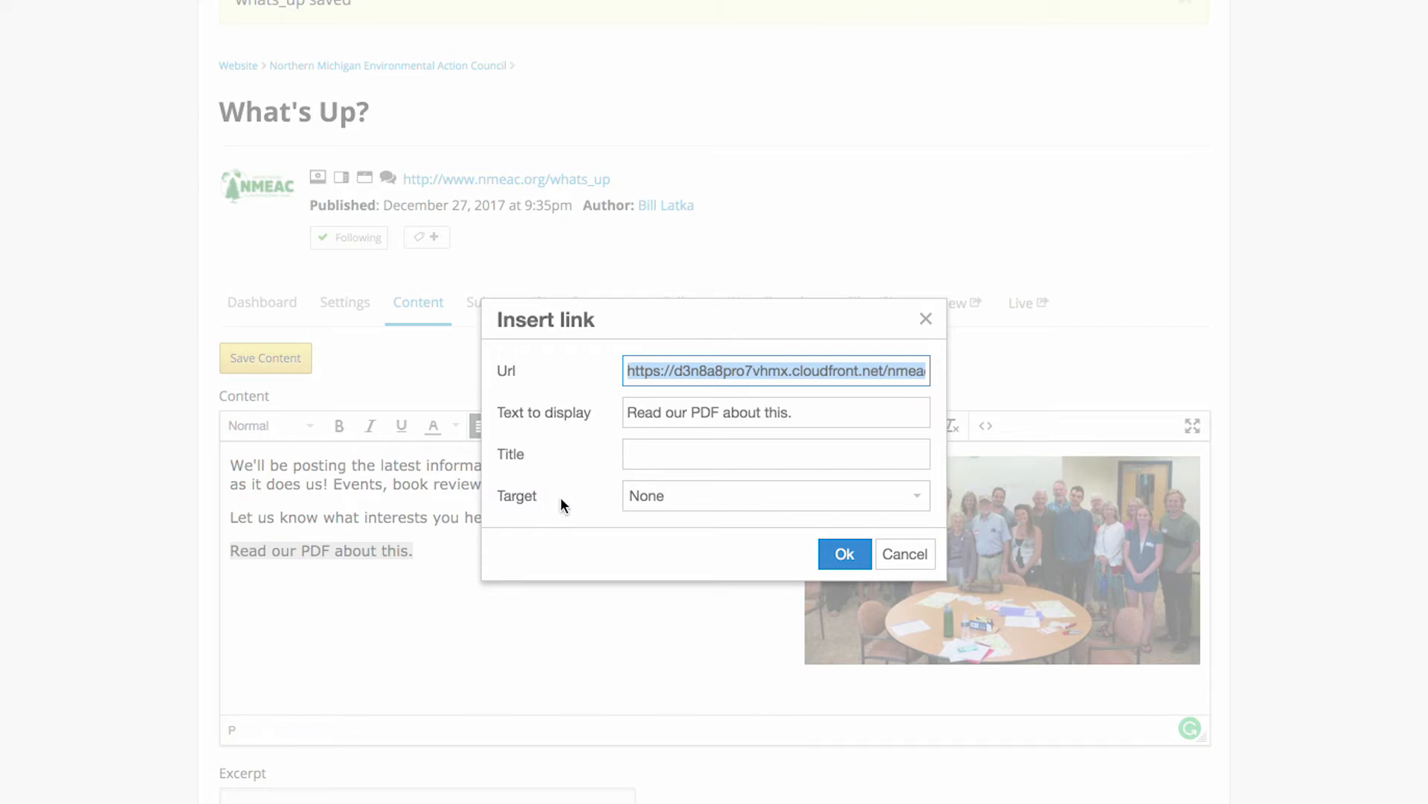
left_click(523, 506)
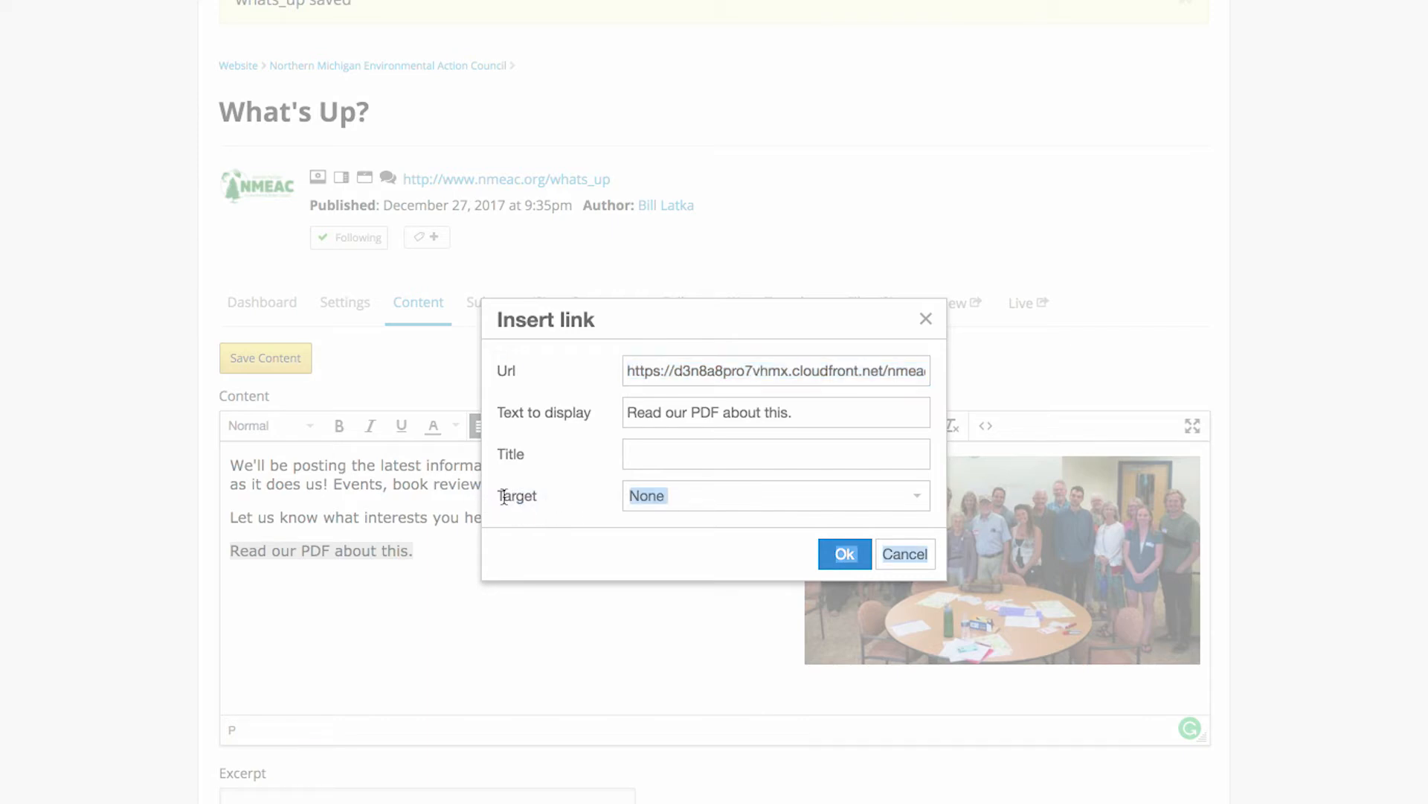
double_click(530, 500)
left_click(672, 498)
left_click(676, 561)
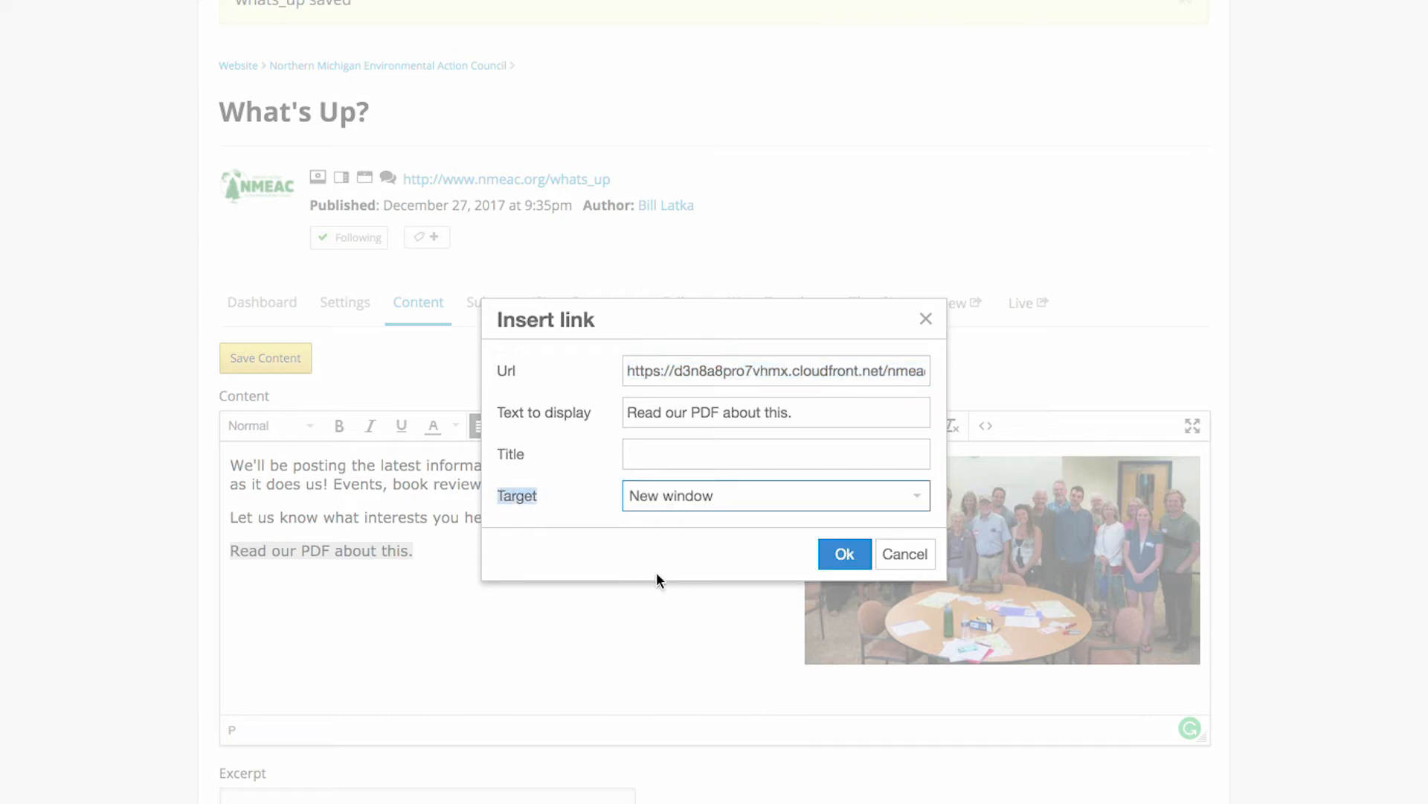
left_click(845, 555)
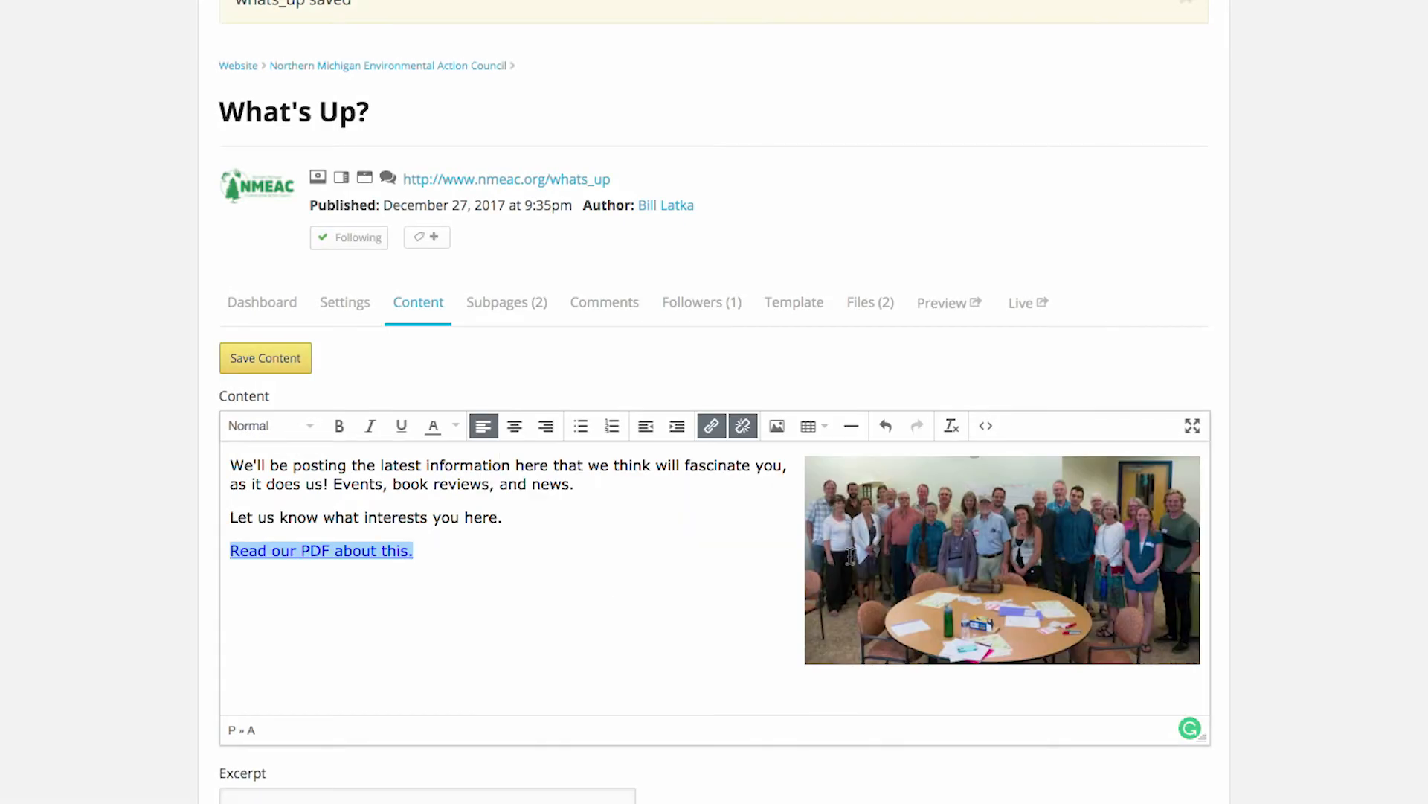
- Save the content, reload the live What's Up? page, and open the PDF link there to check the document
left_click(271, 371)
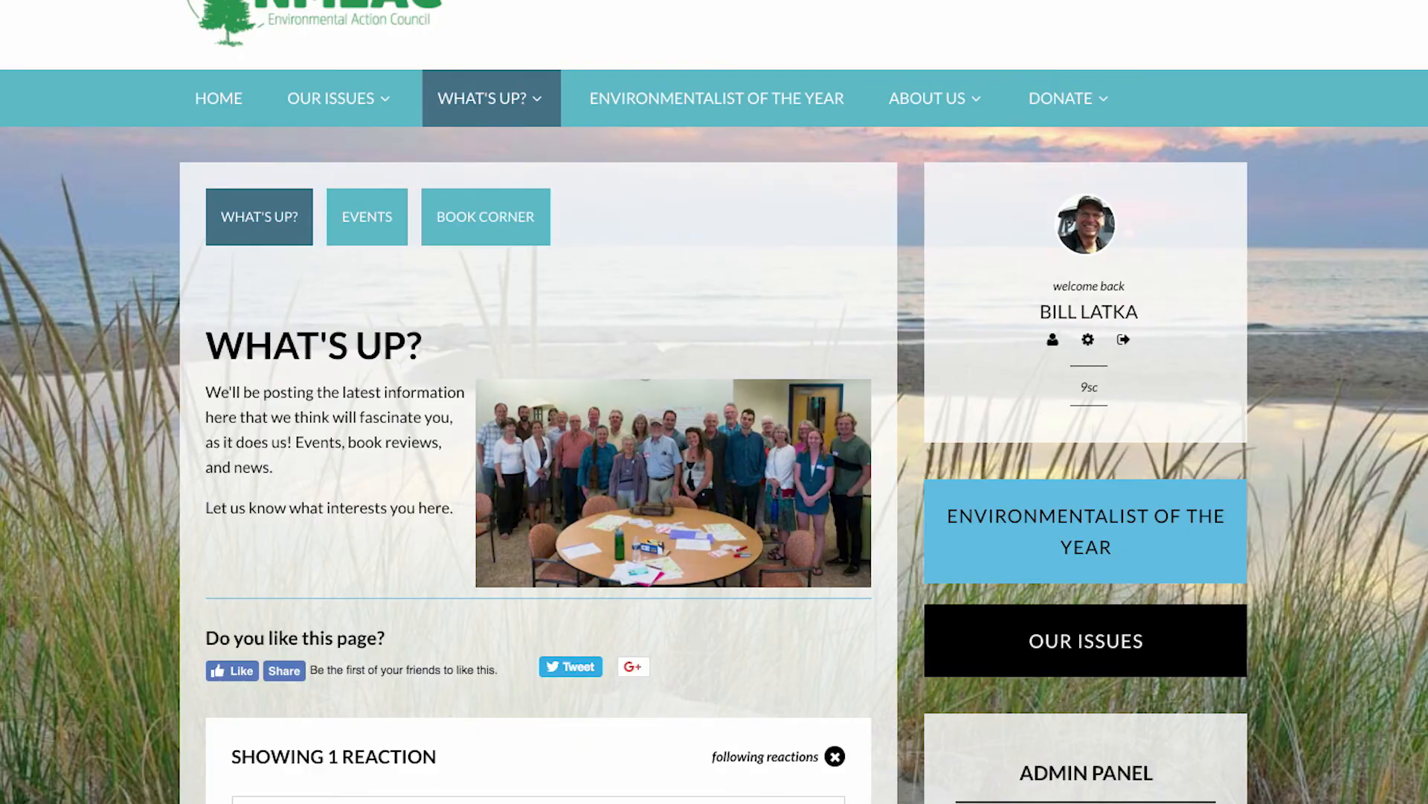
mouse_move(502, 119)
key("super+r")
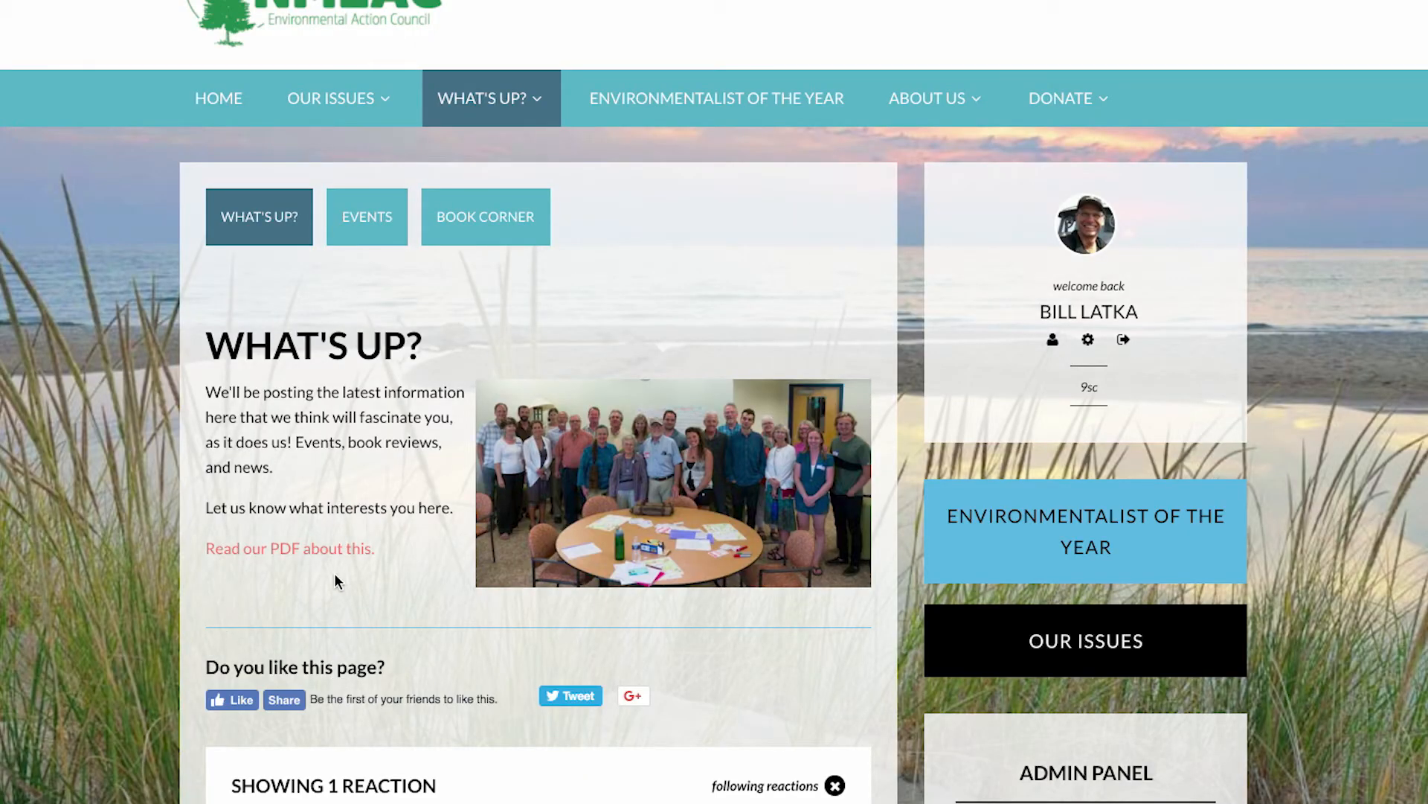
left_click(305, 549)
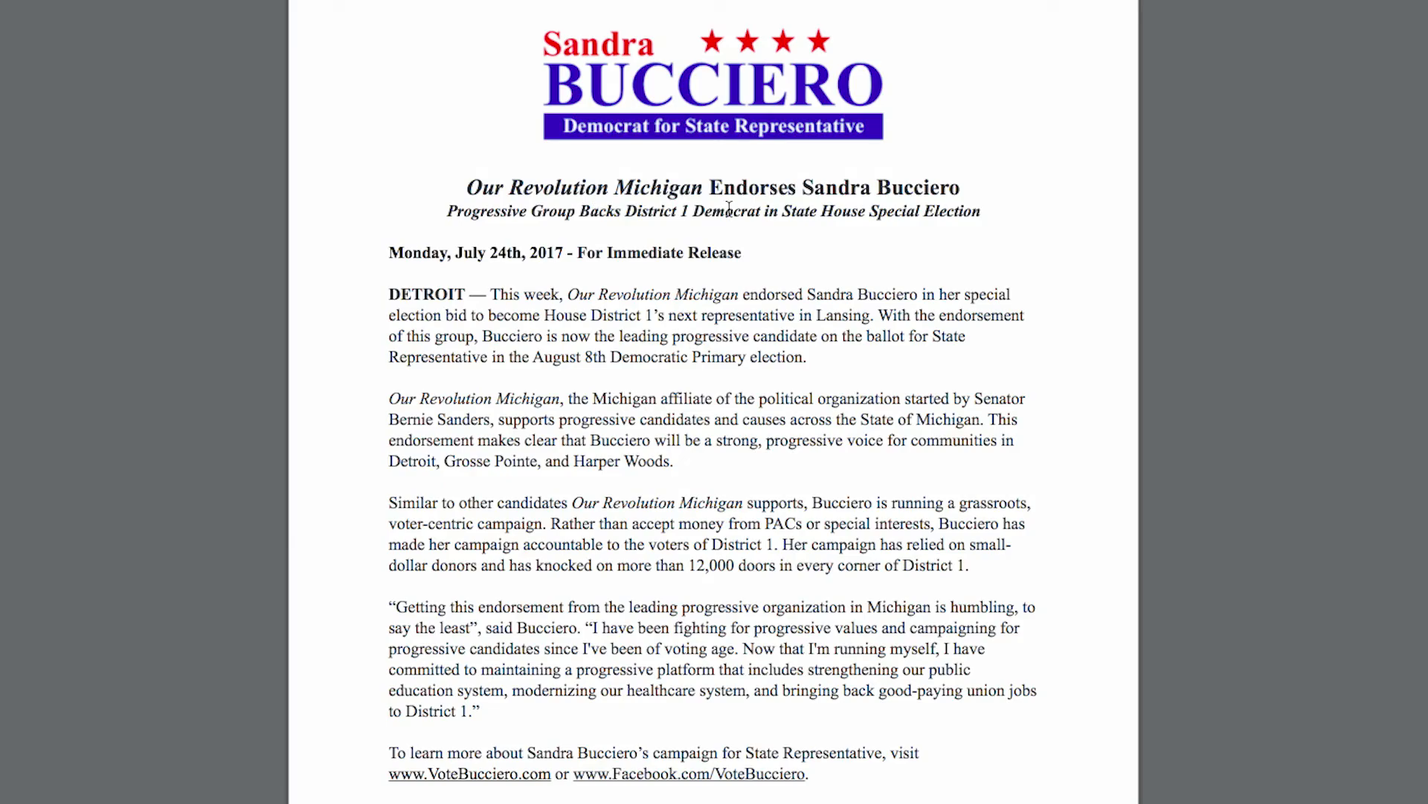
scroll(752, 489, "down", 2)
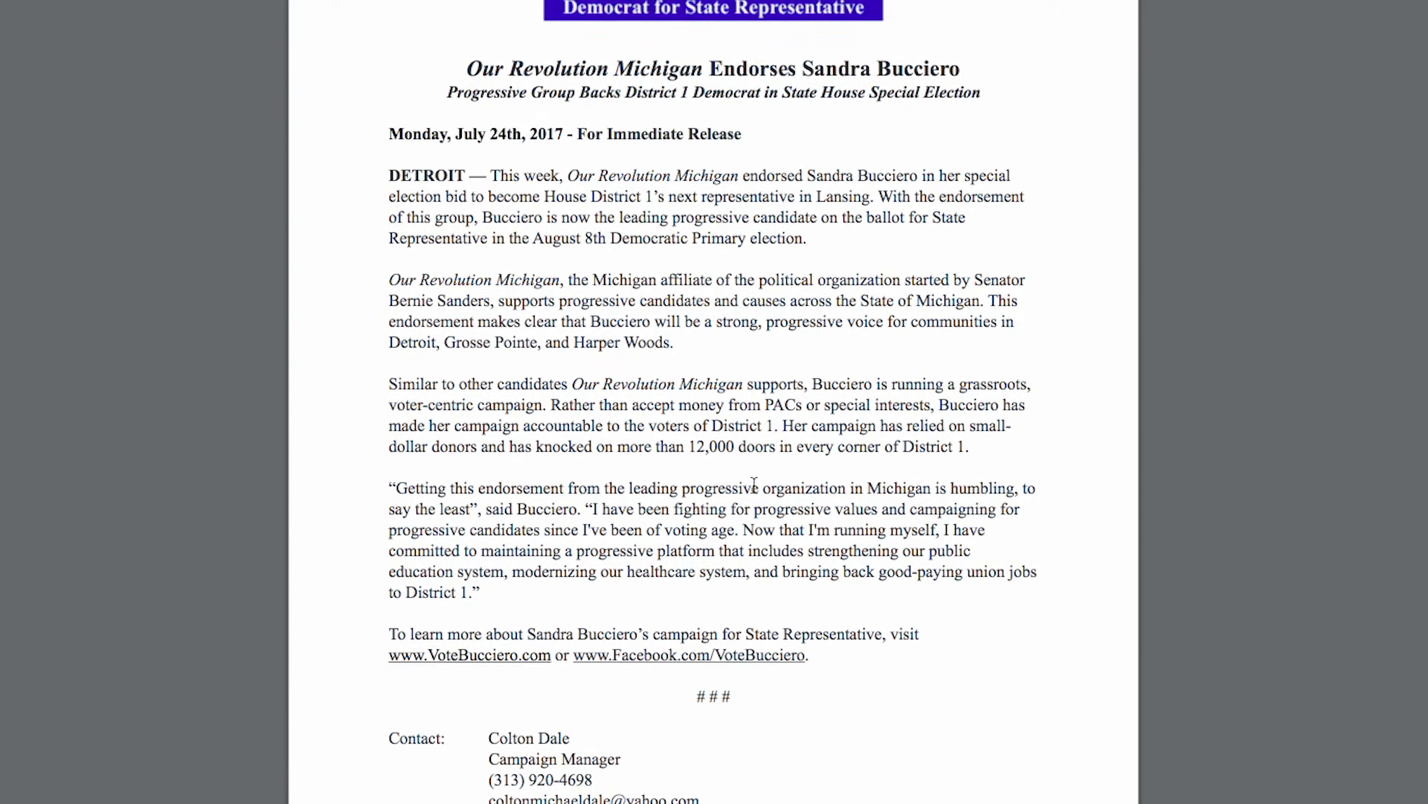
scroll(780, 430, "up", 2)
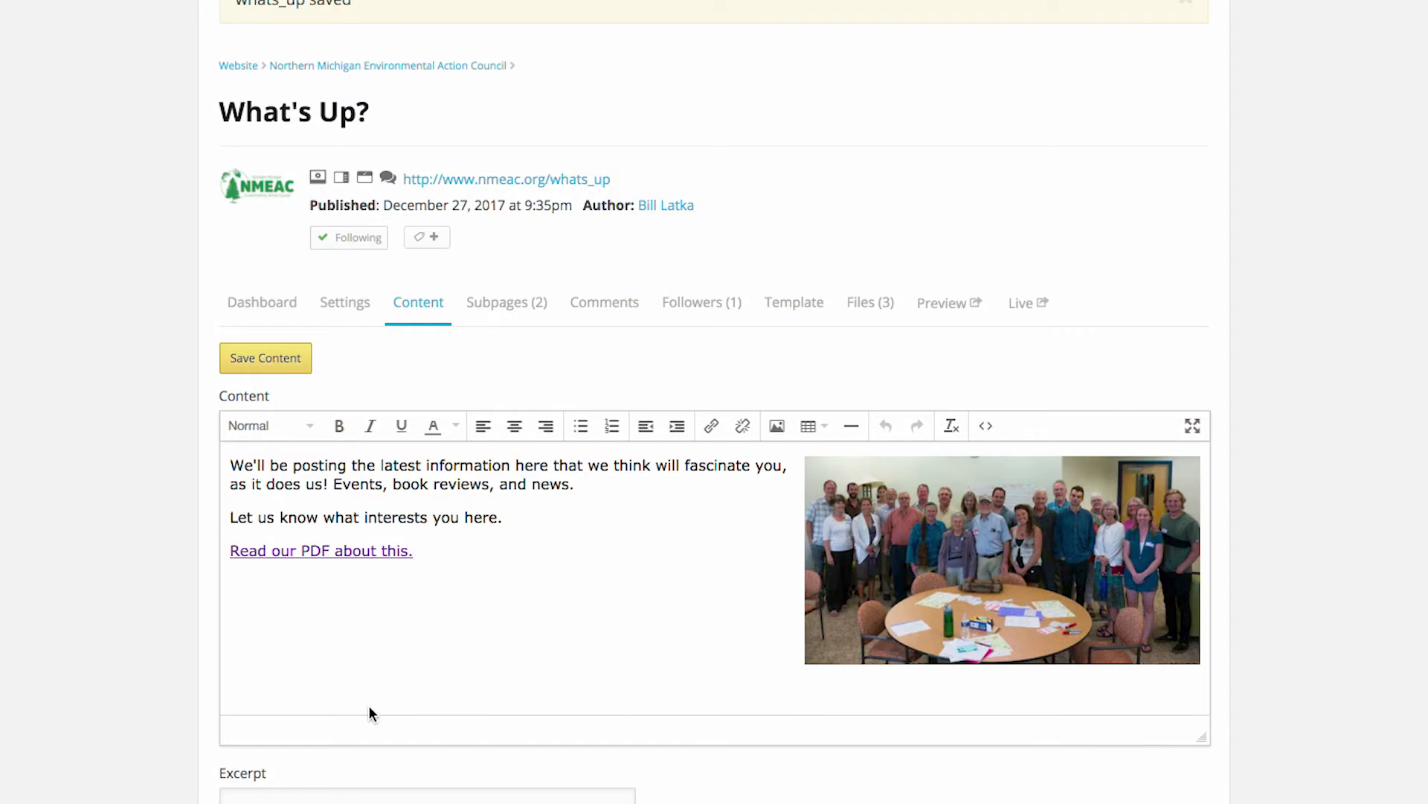
- Delete the linked "Read our PDF about this." line from the content and save the page
left_click_drag(445, 557, 216, 548)
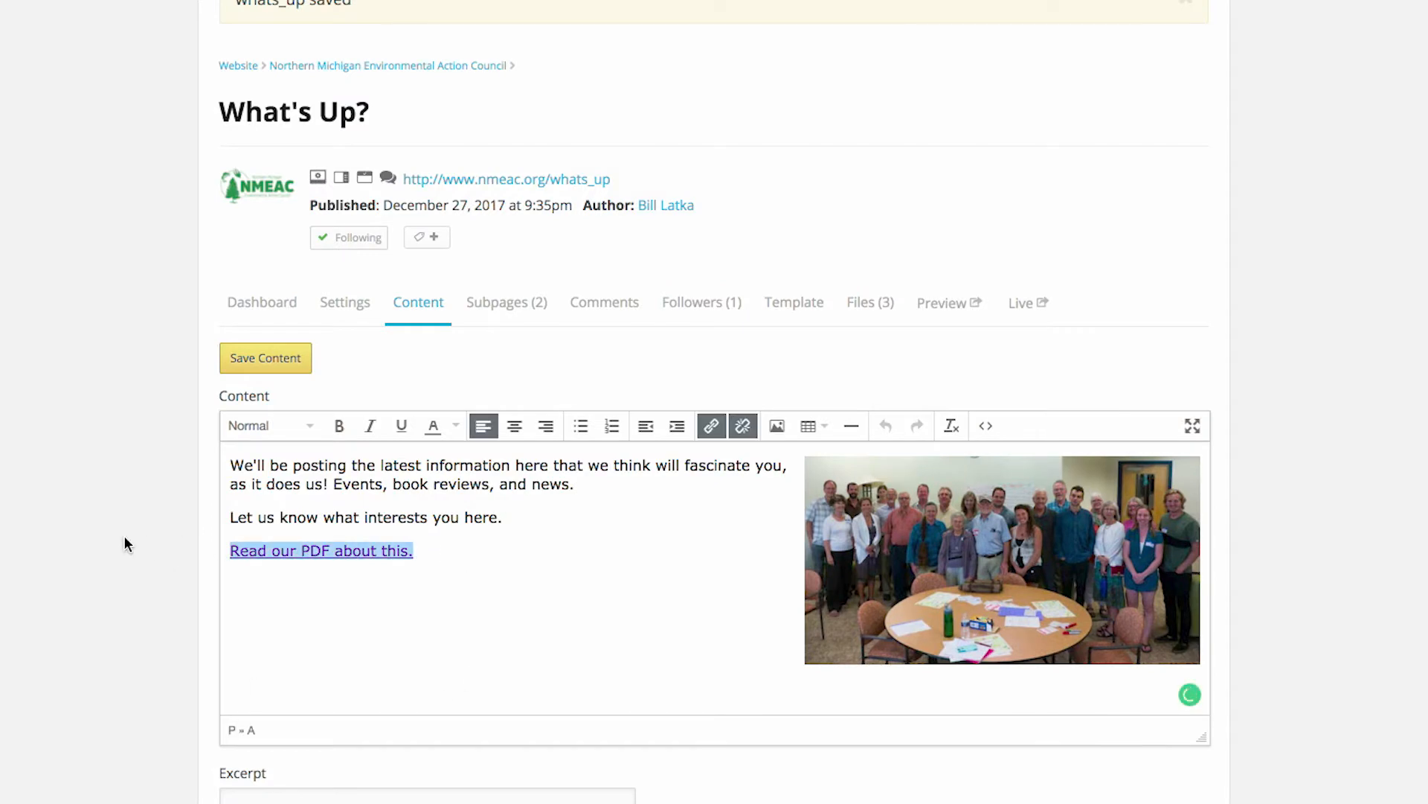
key("BackSpace")
key("BackSpace")
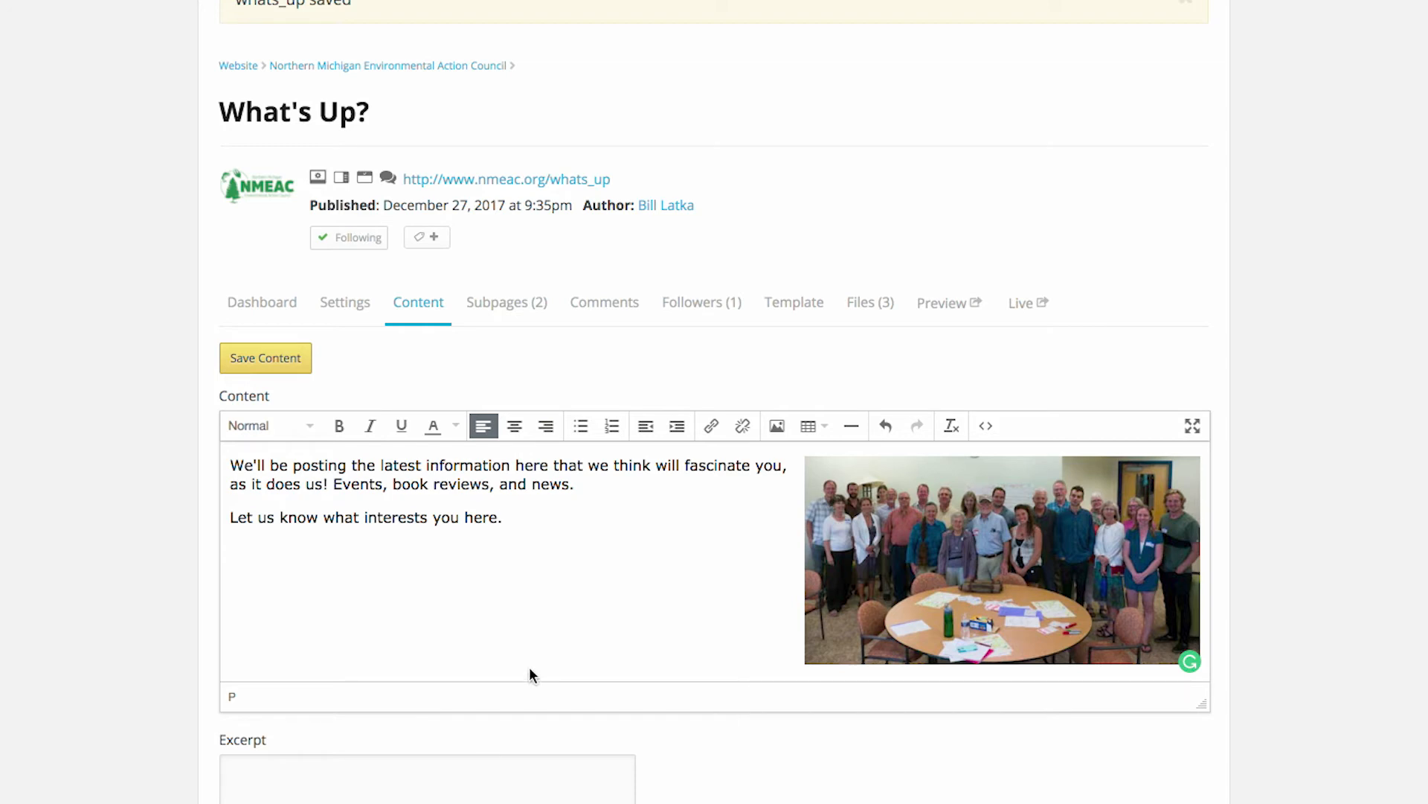
key("super+s")
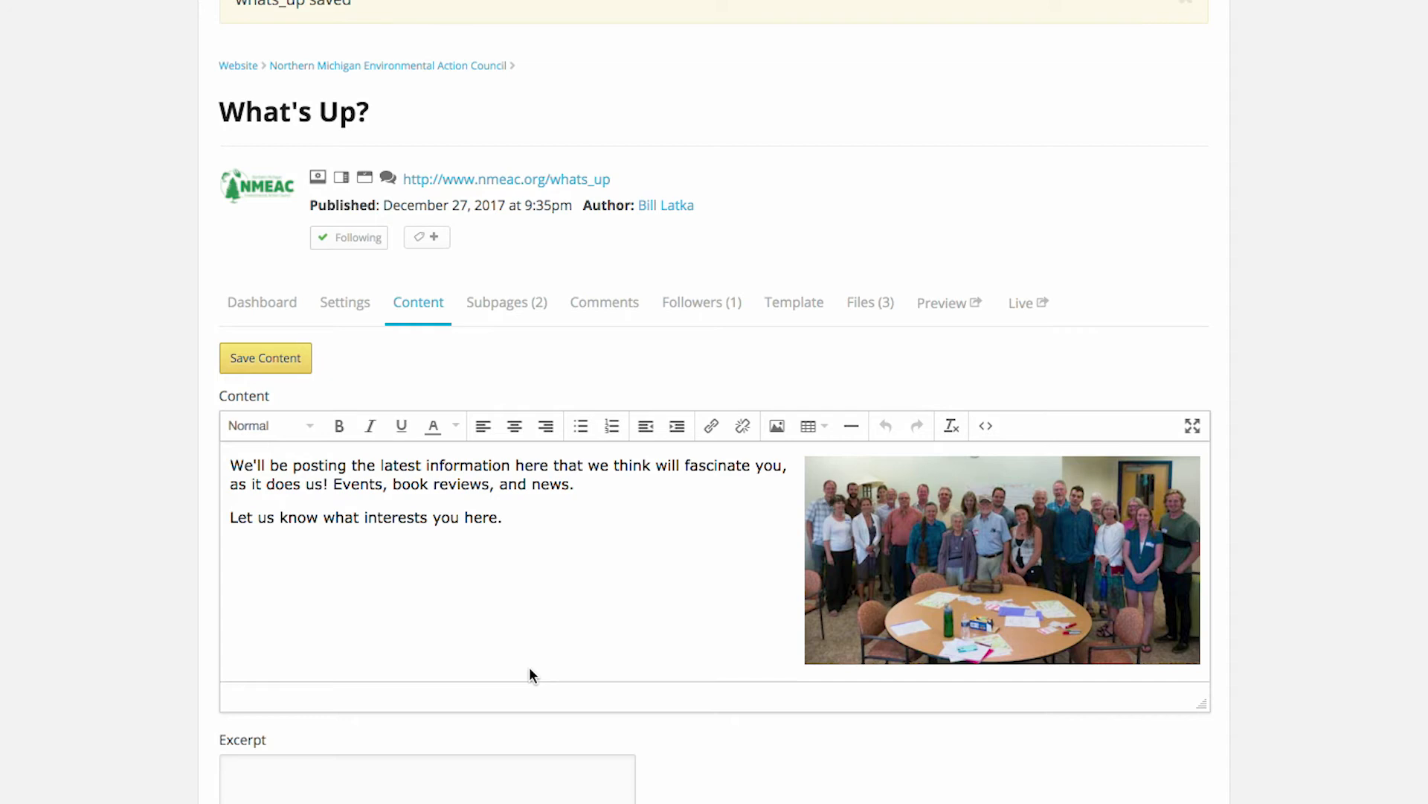
left_click(566, 515)
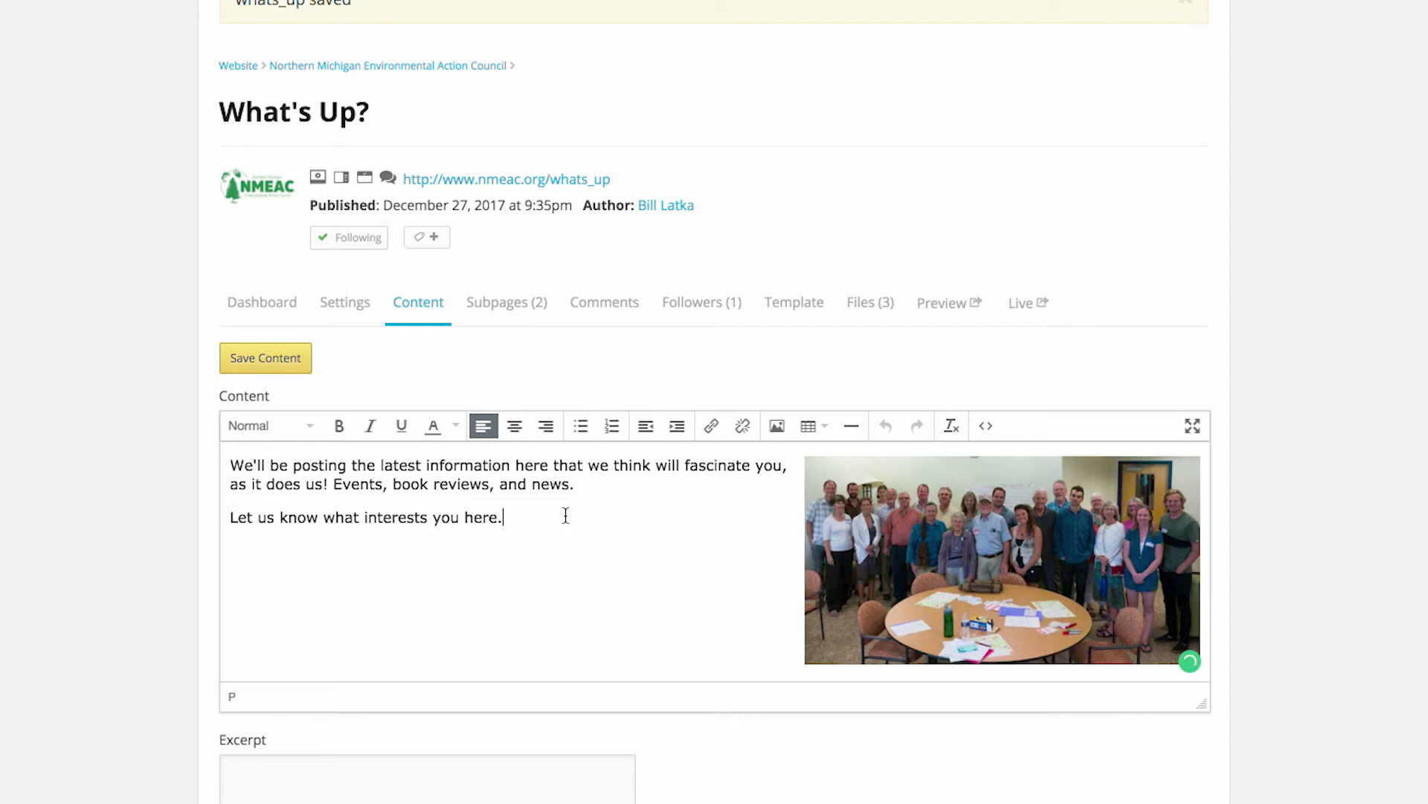
key("Return")
key("Return")
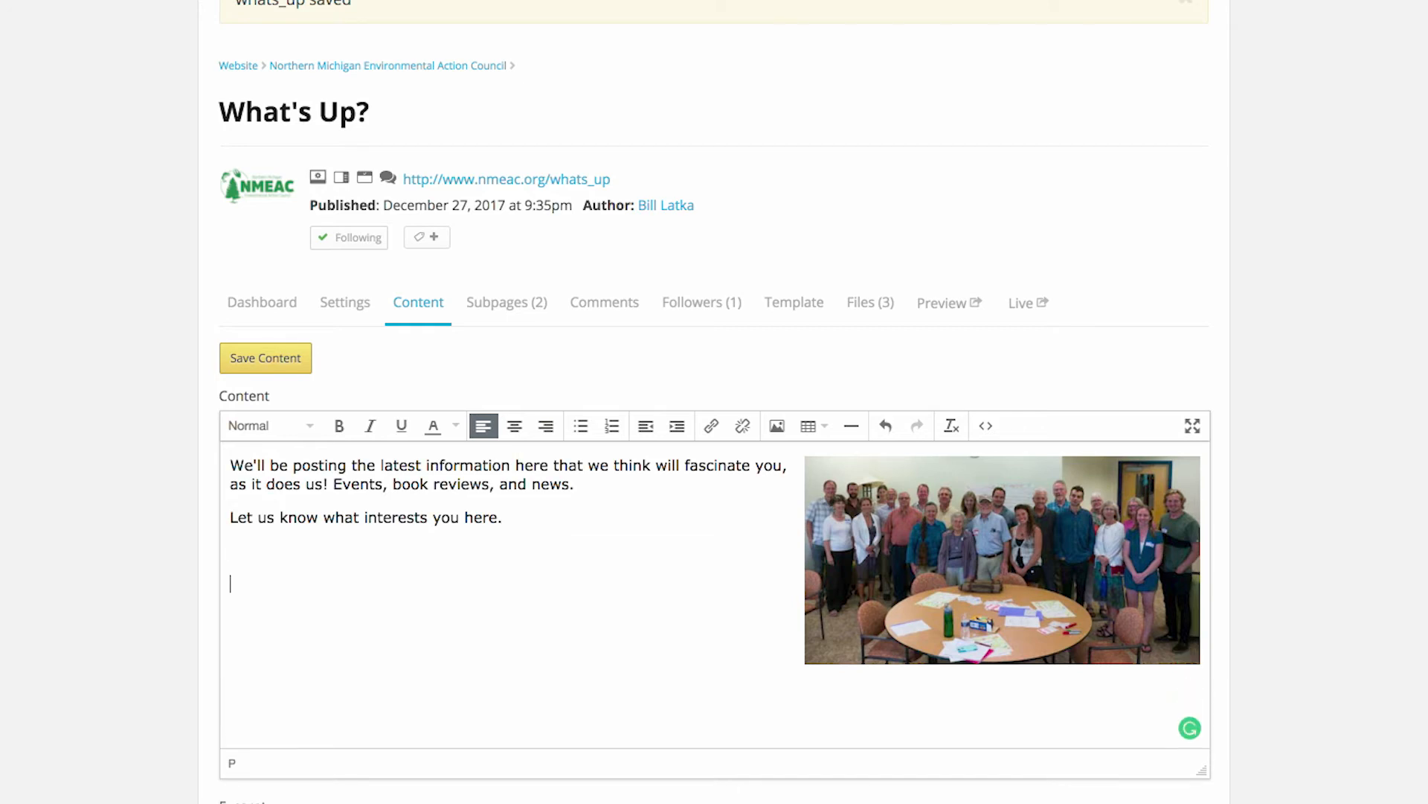
type("Mondy")
key("BackSpace")
key("BackSpace")
key("BackSpace")
type("nth Atea")
key("BackSpace")
key("BackSpace")
type("tendees")
left_click_drag(399, 584, 78, 562)
key("BackSpace")
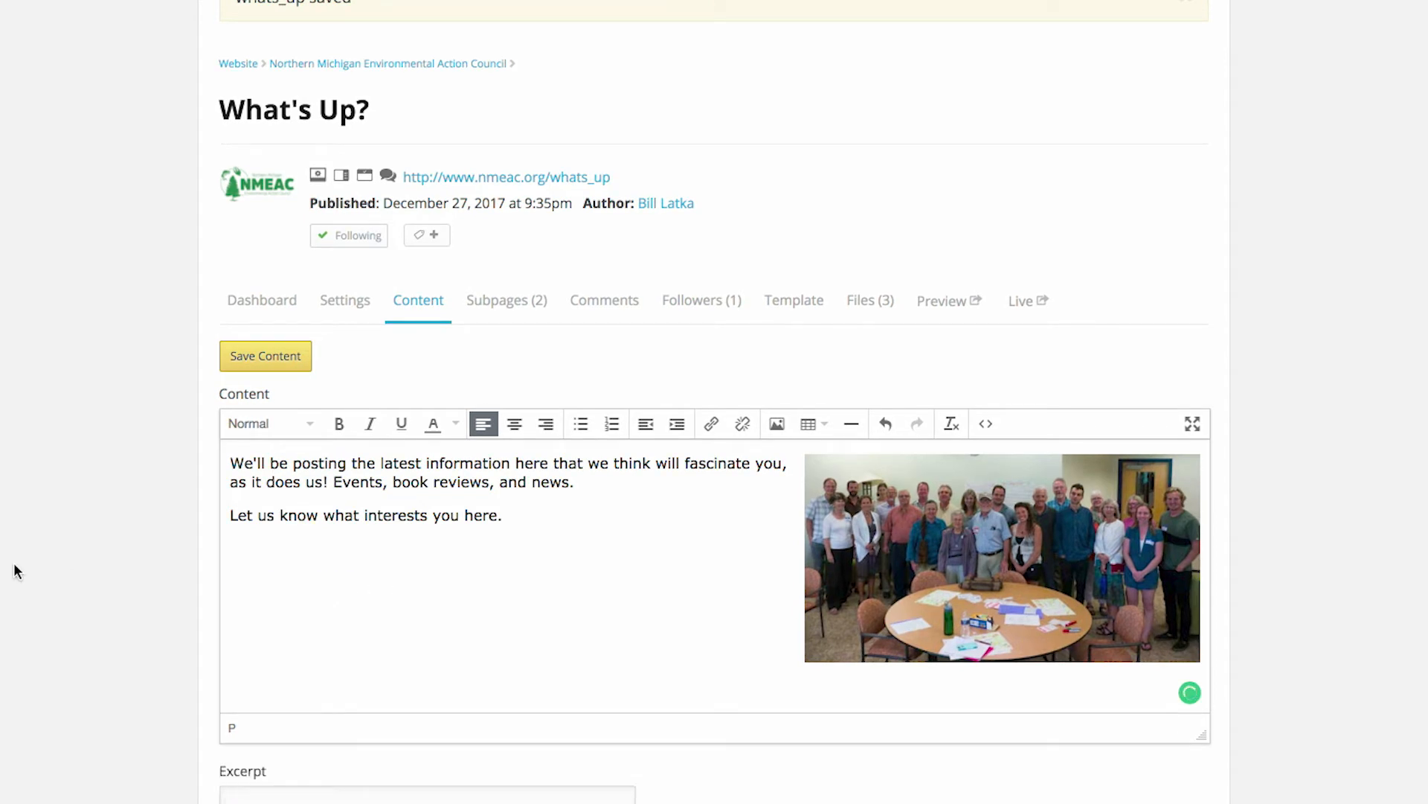
- Insert a table with two columns and five rows below the "Let us know what interests you here." paragraph
left_click(816, 429)
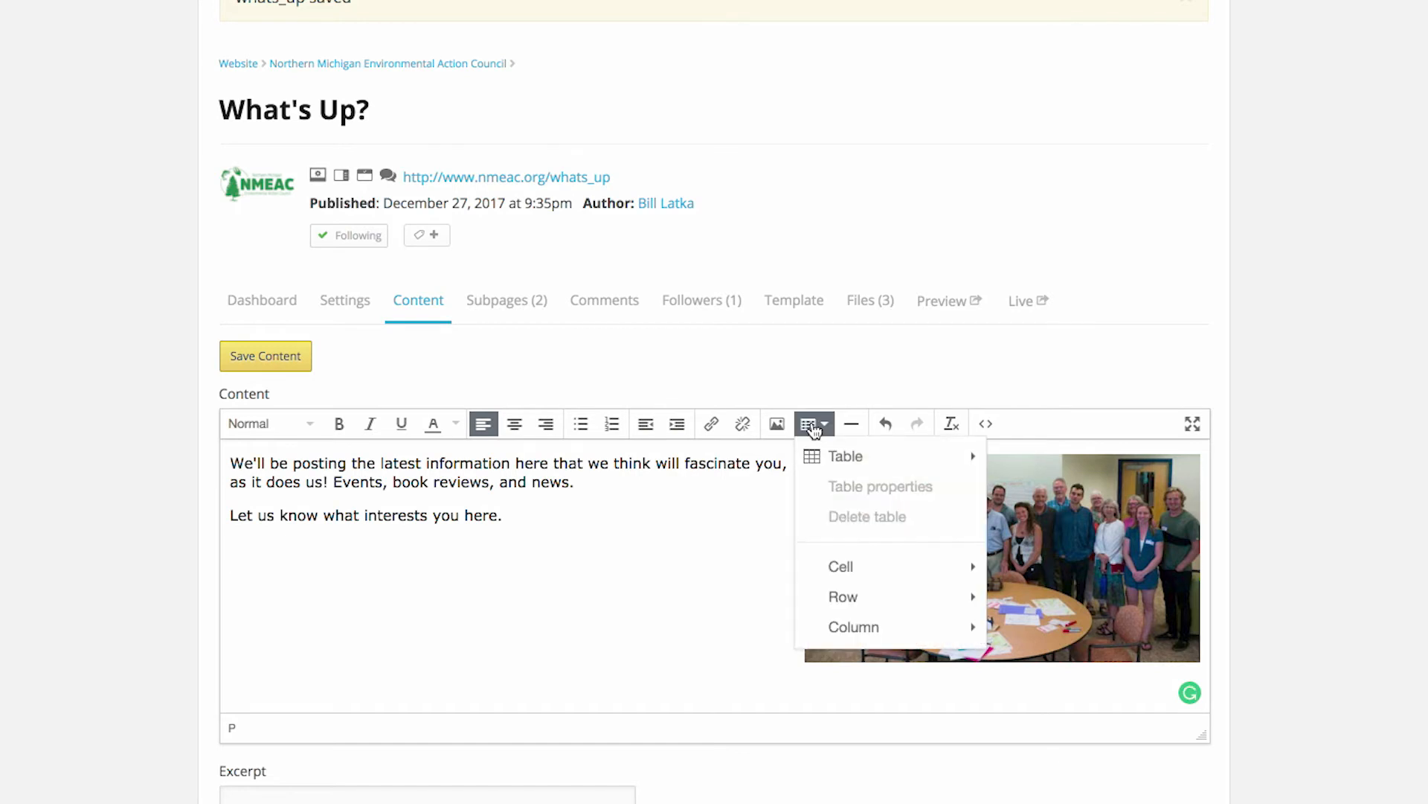
mouse_move(823, 456)
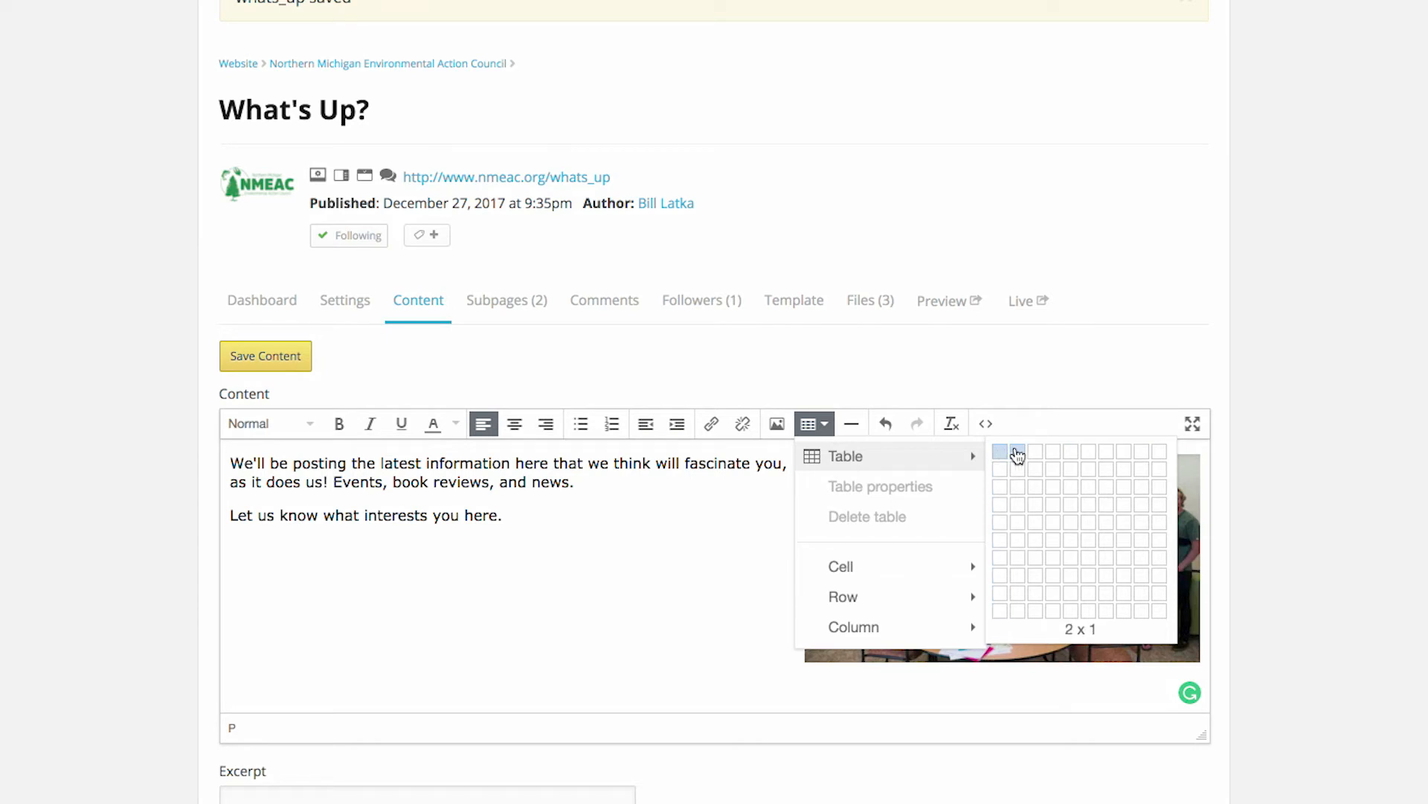
left_click(1017, 524)
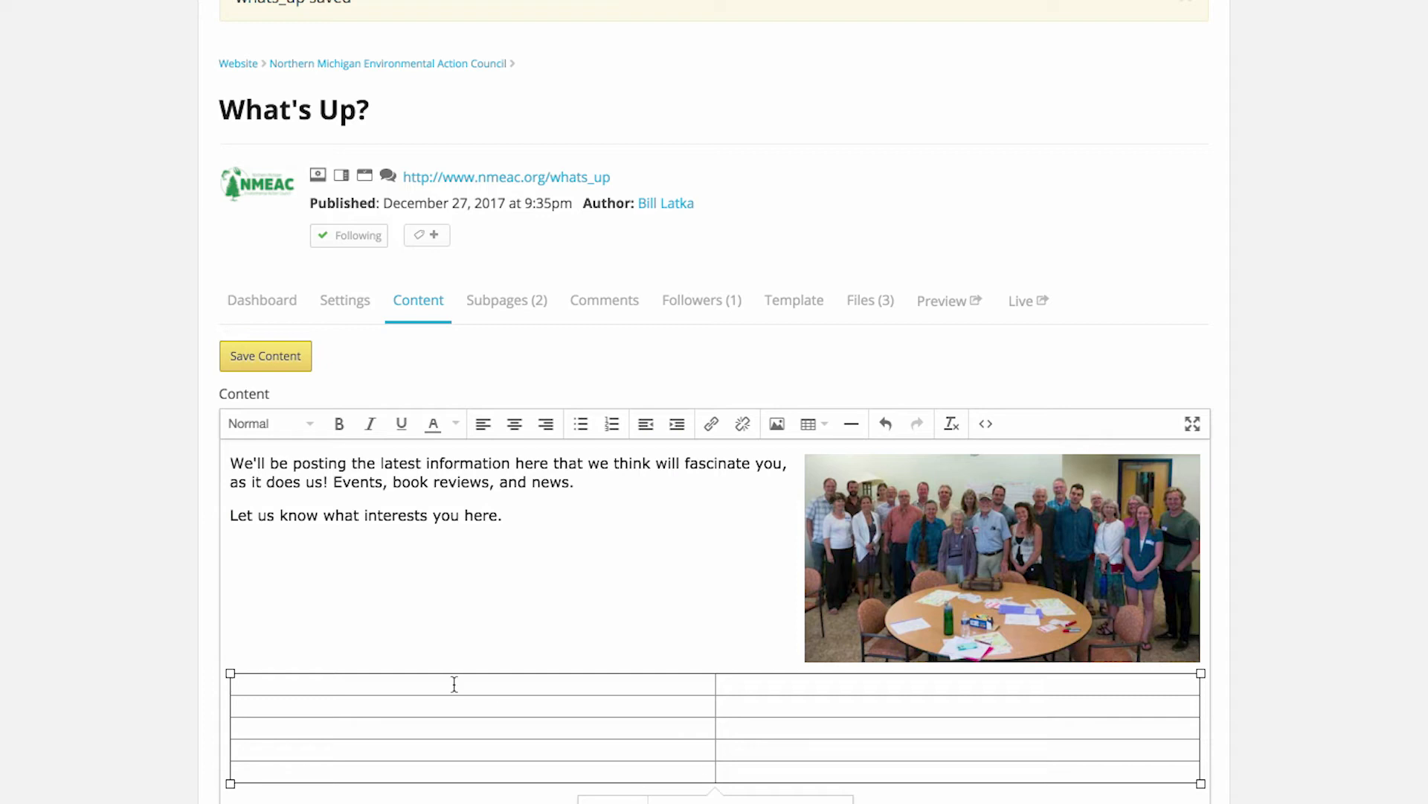
- Enter the headings "Months" and "Attendees" in the table's first row, and move to the first cell of the second row
type("Mo")
type("nths")
type("Attendd")
type("ees")
left_click(431, 711)
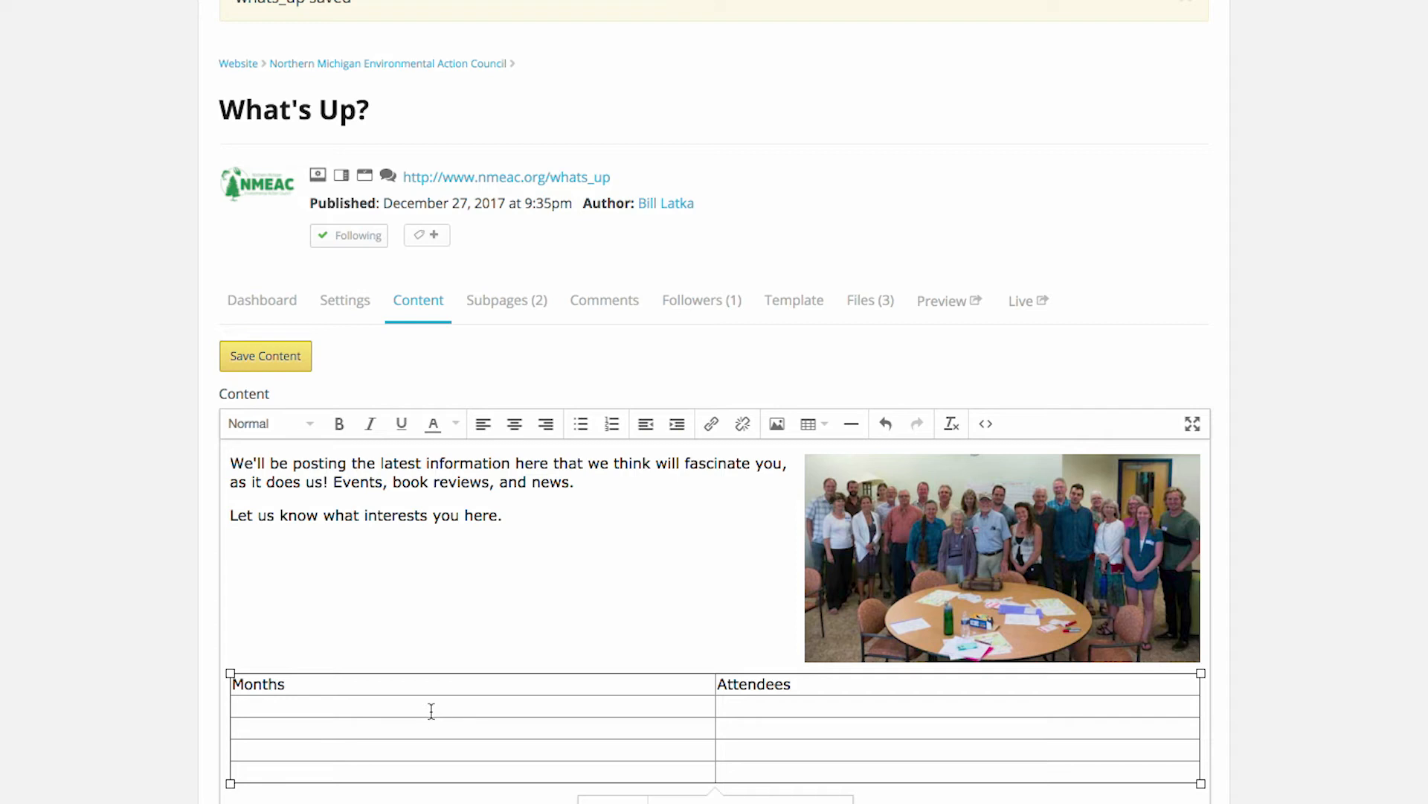
- Enter the months Jan, Feb, Mar and Apr in the table's first column below the "Months" heading
type("Jan")
left_click(354, 725)
type("Feb")
left_click(316, 753)
type("Mar")
left_click(282, 774)
type("Apr")
- Enter the attendee numbers 100, 115, 25 and 300 for Jan through Apr, and deselect the table
left_click(759, 709)
type("100")
left_click(760, 729)
type("115")
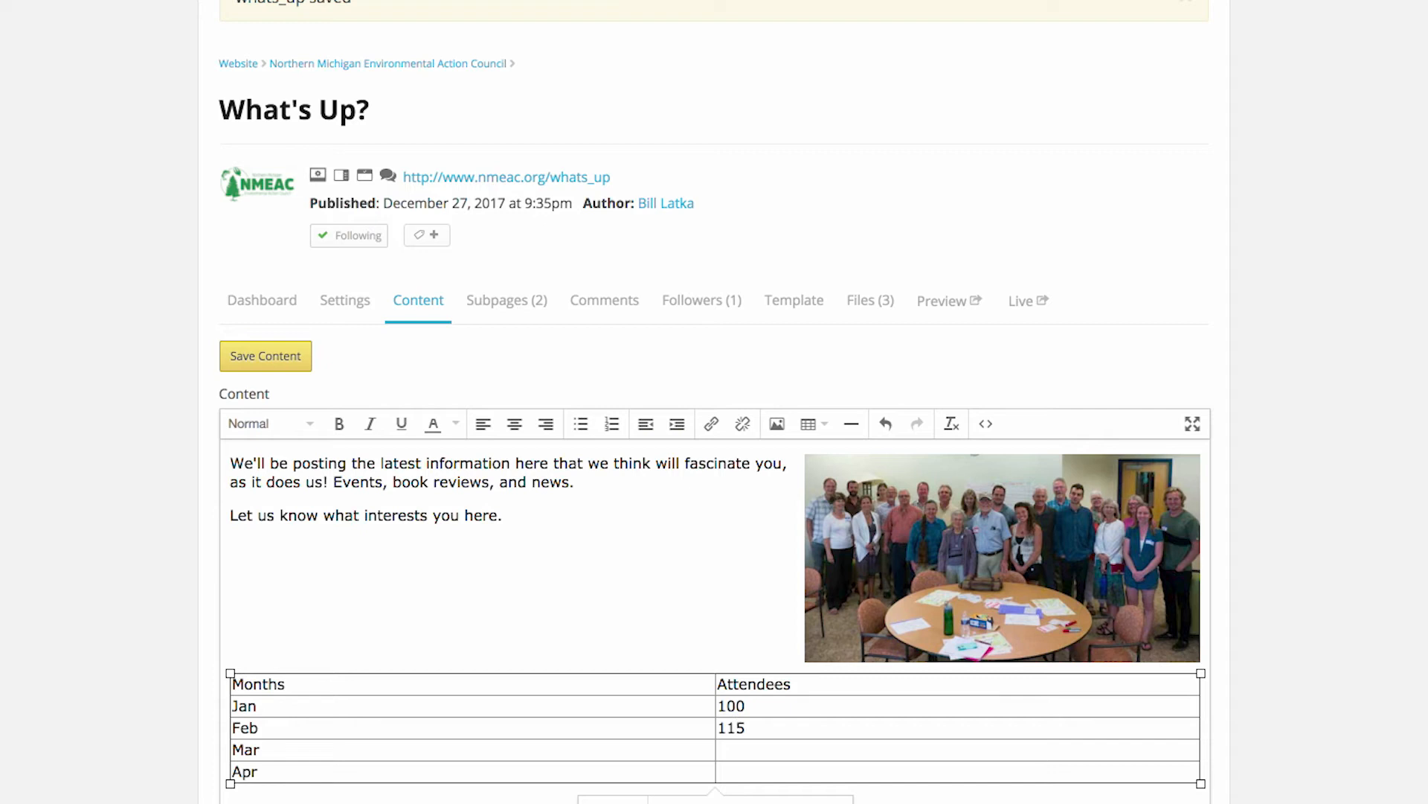
left_click(752, 748)
type("25")
scroll(752, 775, "down", 3)
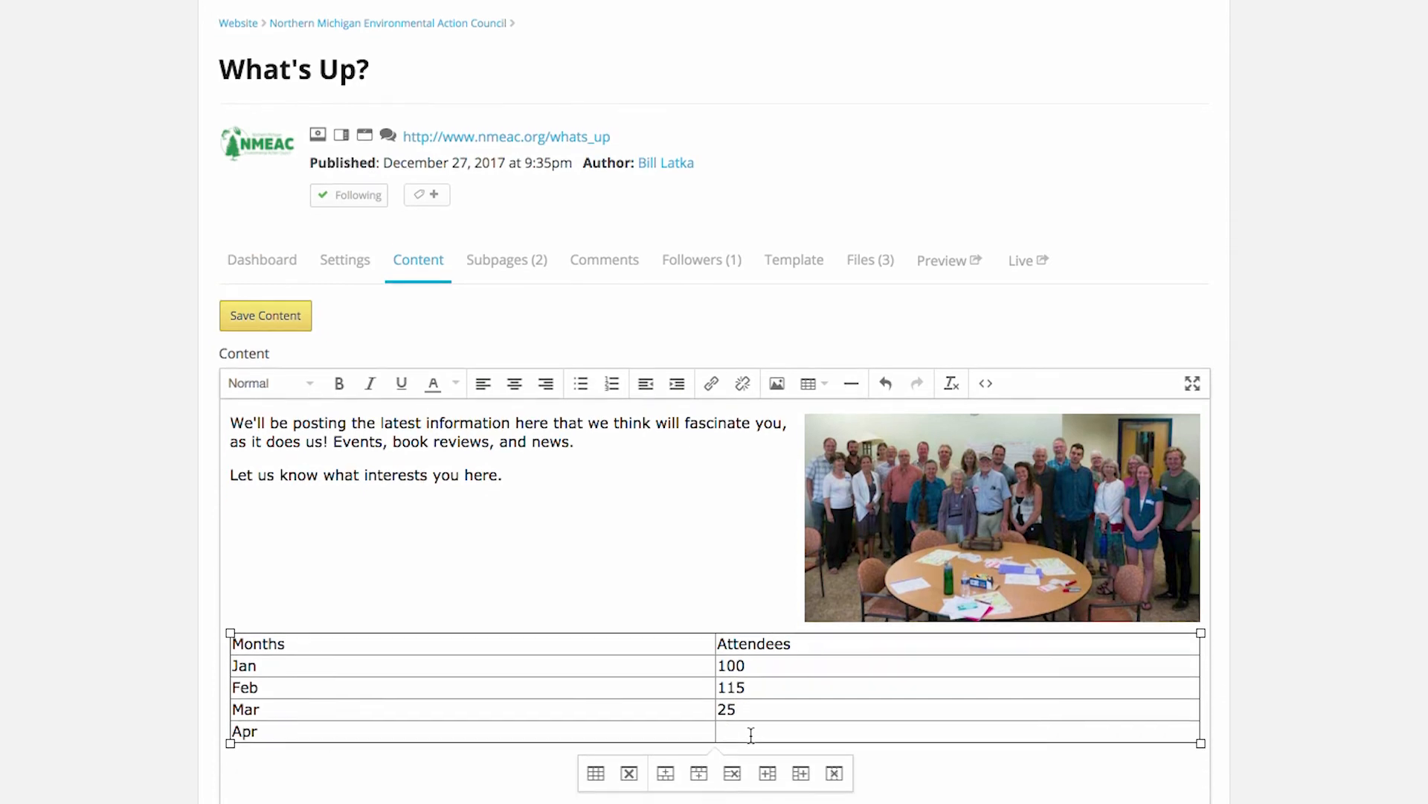
type("300")
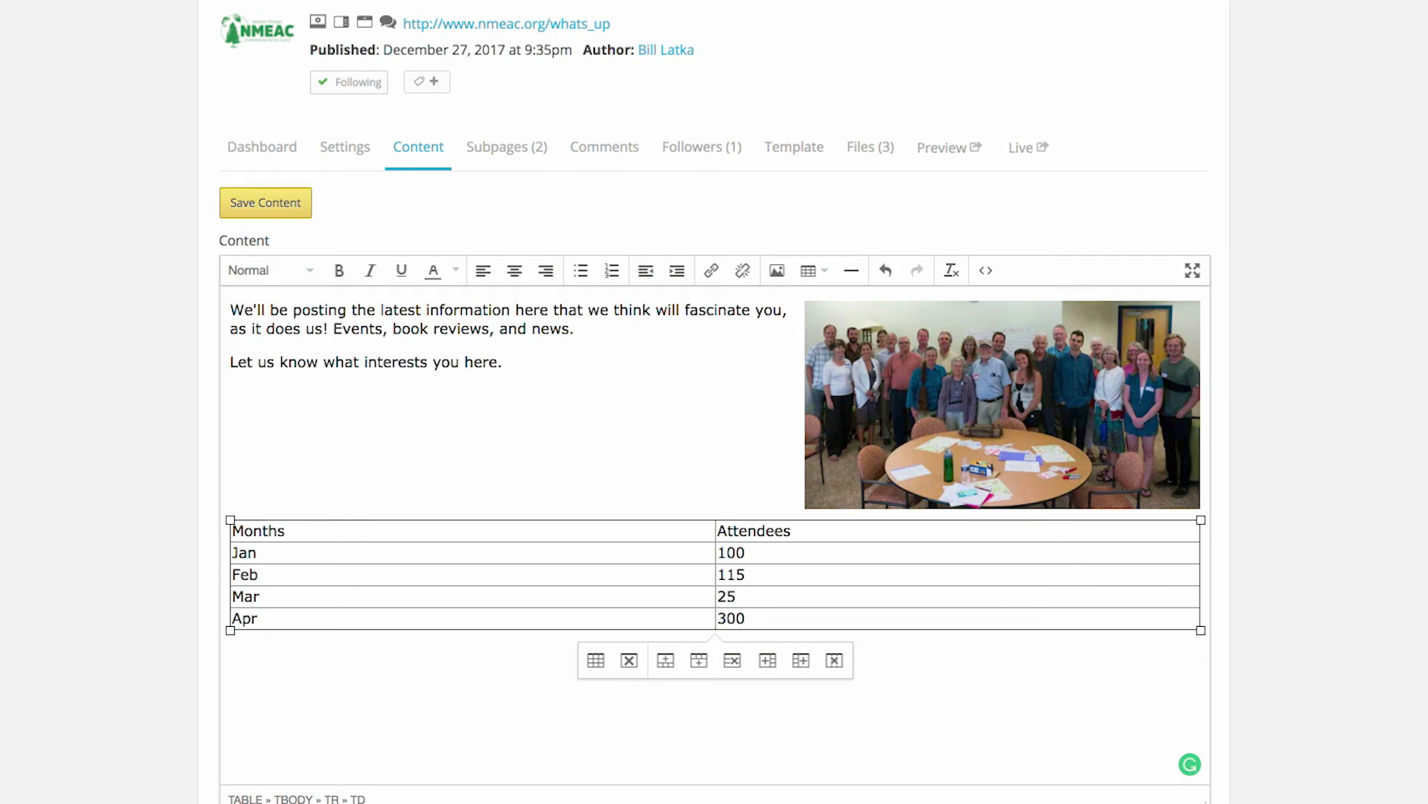
left_click(954, 686)
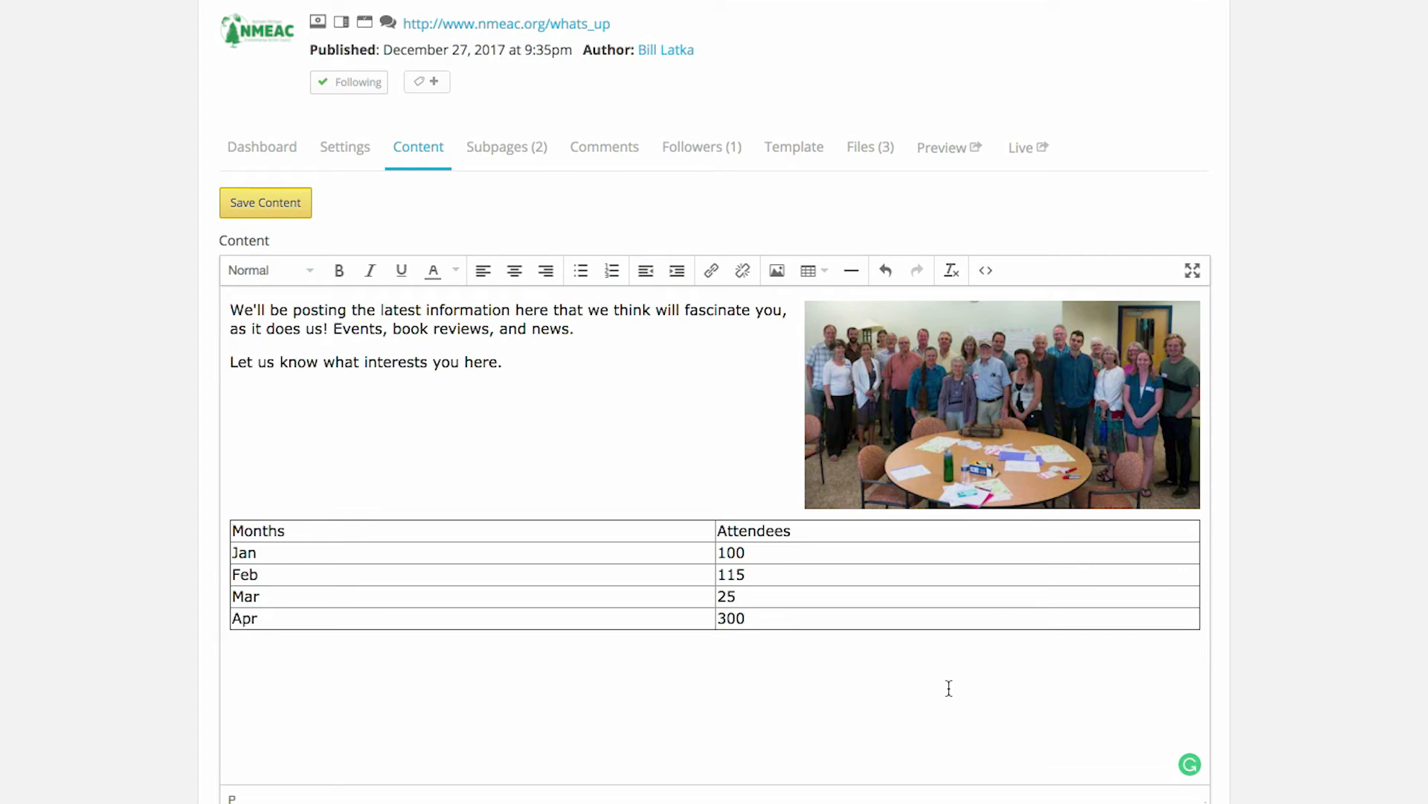
- Insert a row after Apr and delete it again, and do the same with a column before "Months"
left_click(609, 620)
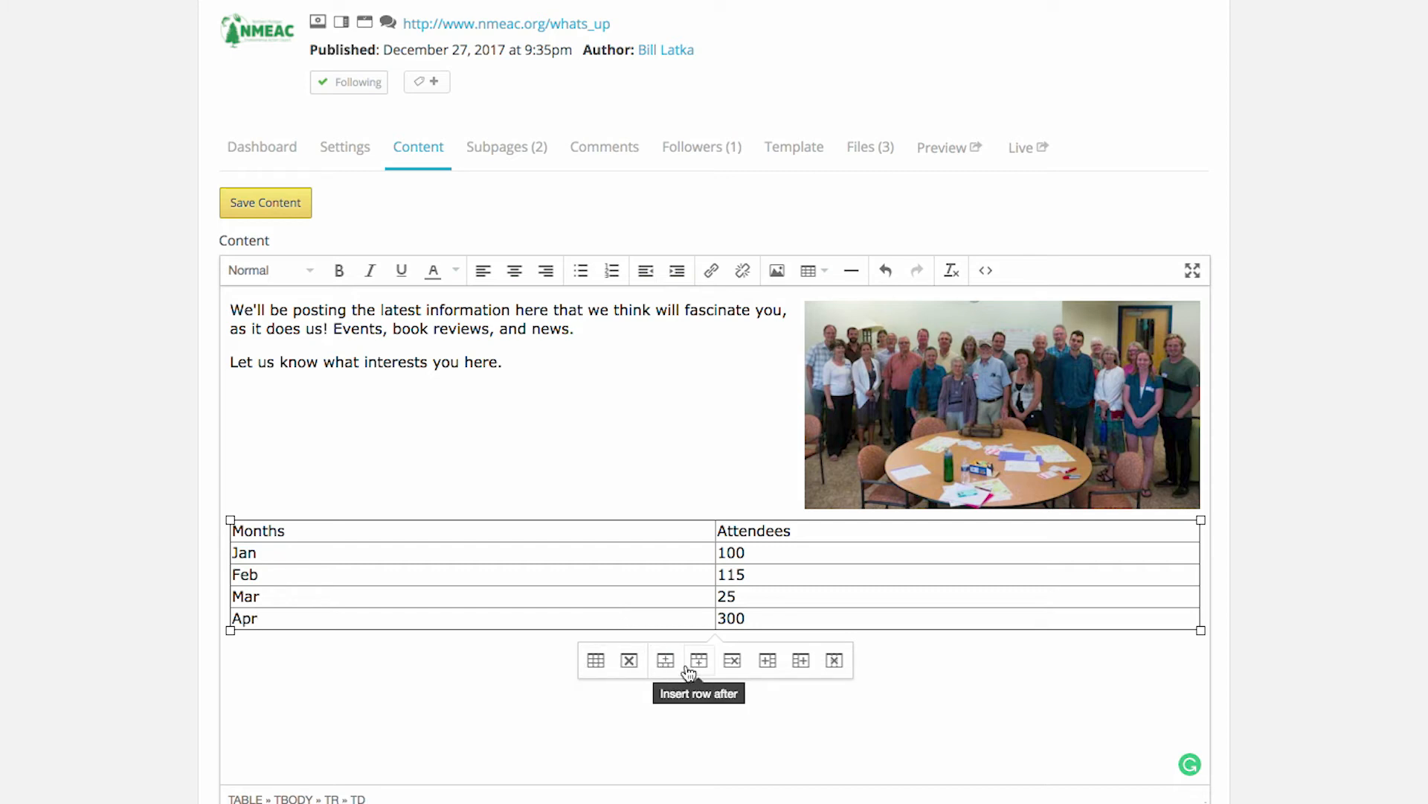
left_click(303, 598)
left_click(279, 619)
left_click(697, 661)
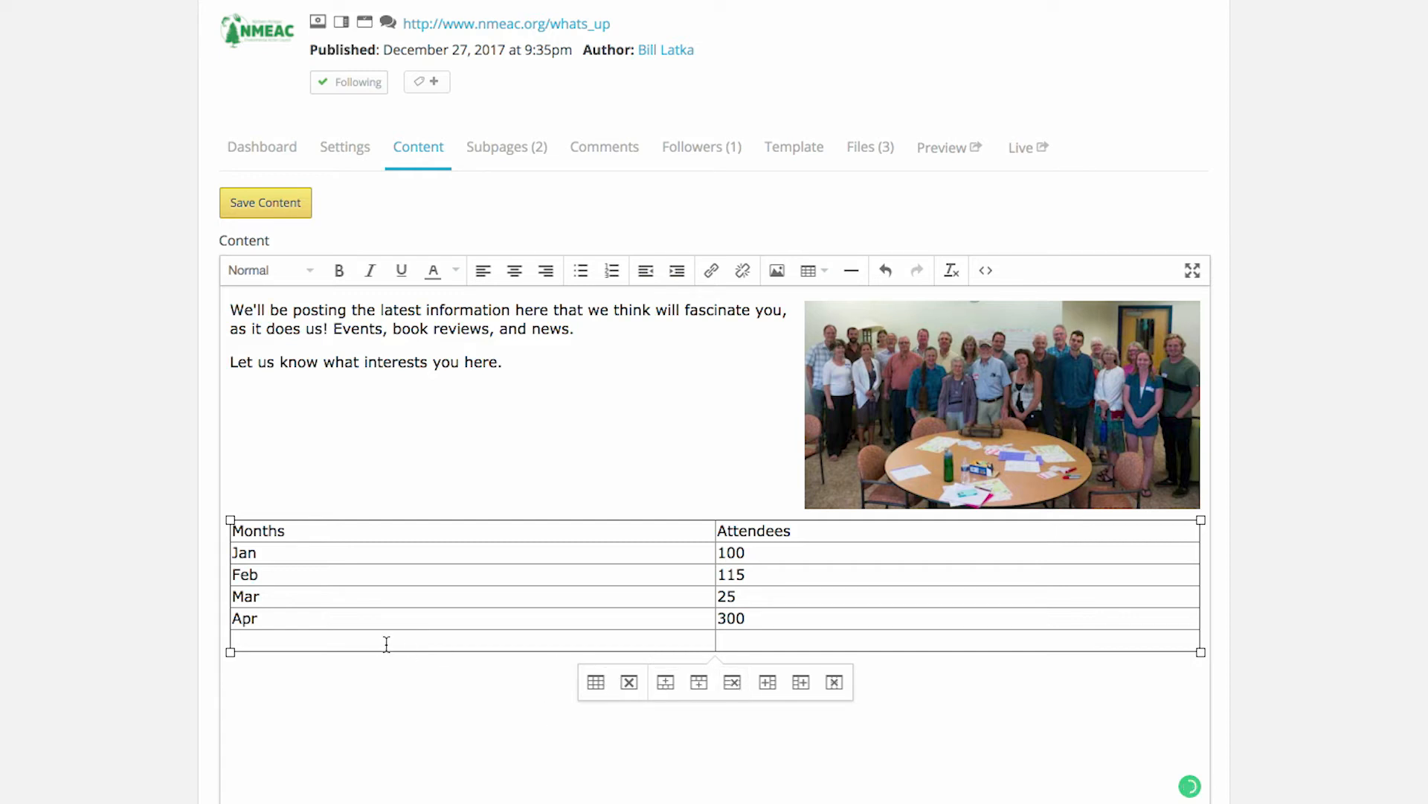
left_click(733, 684)
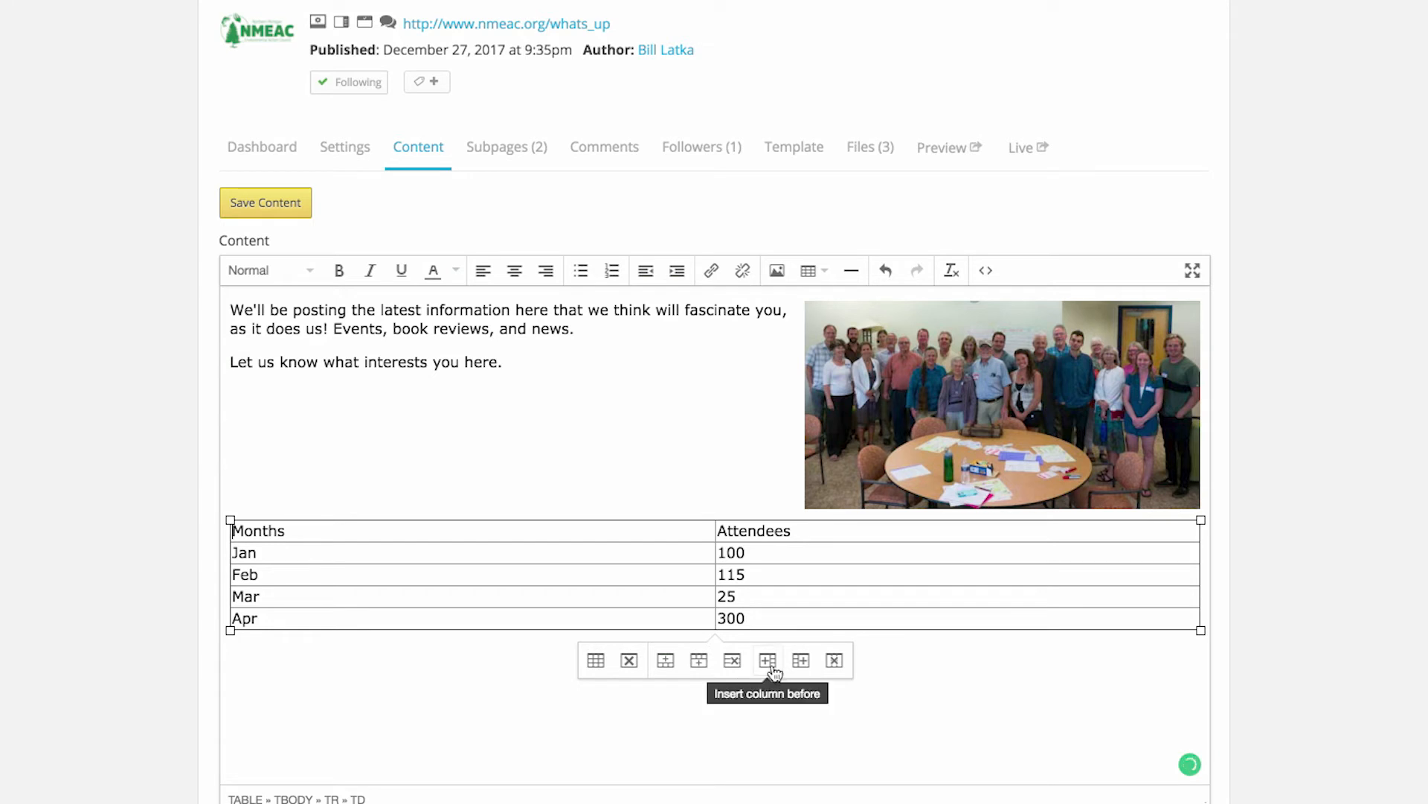
left_click(770, 670)
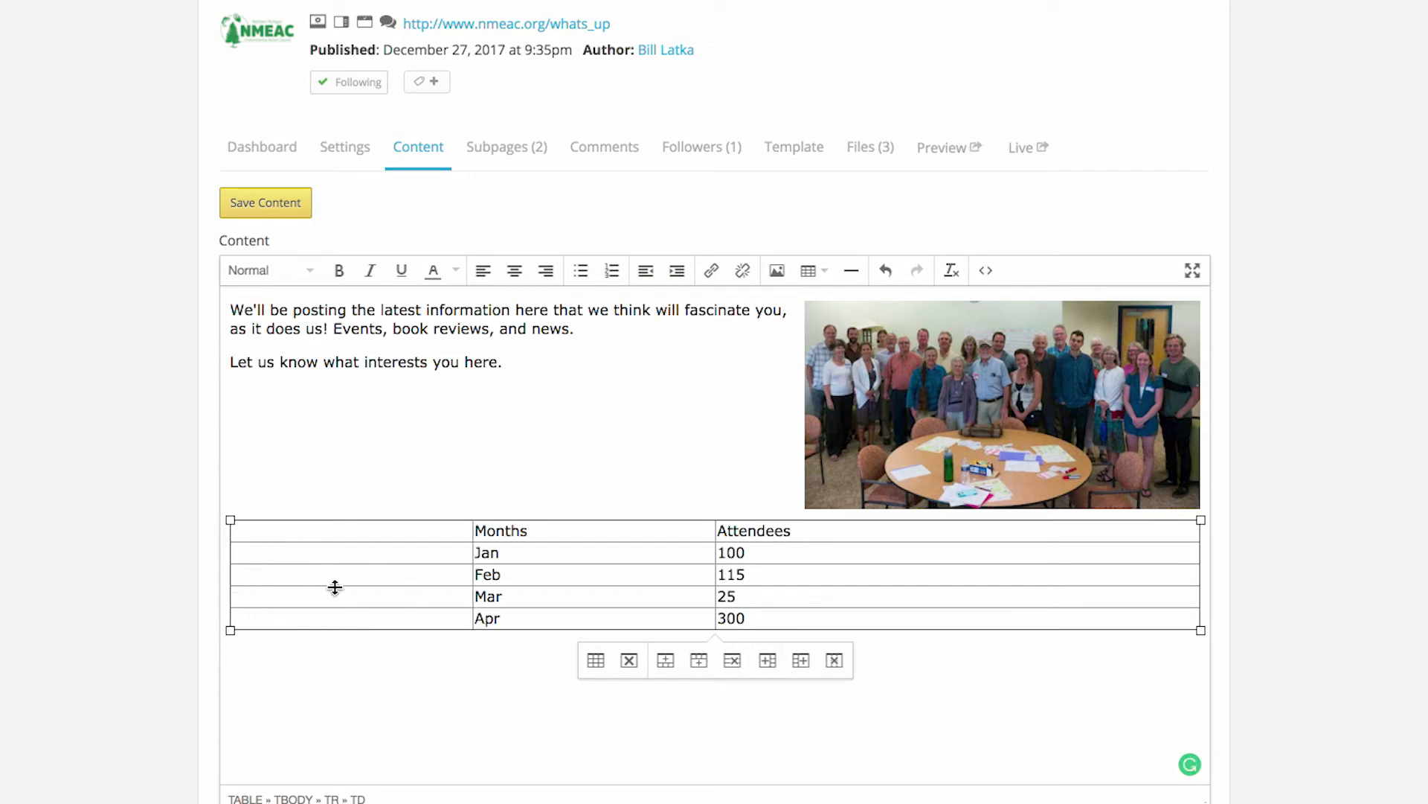
left_click(834, 662)
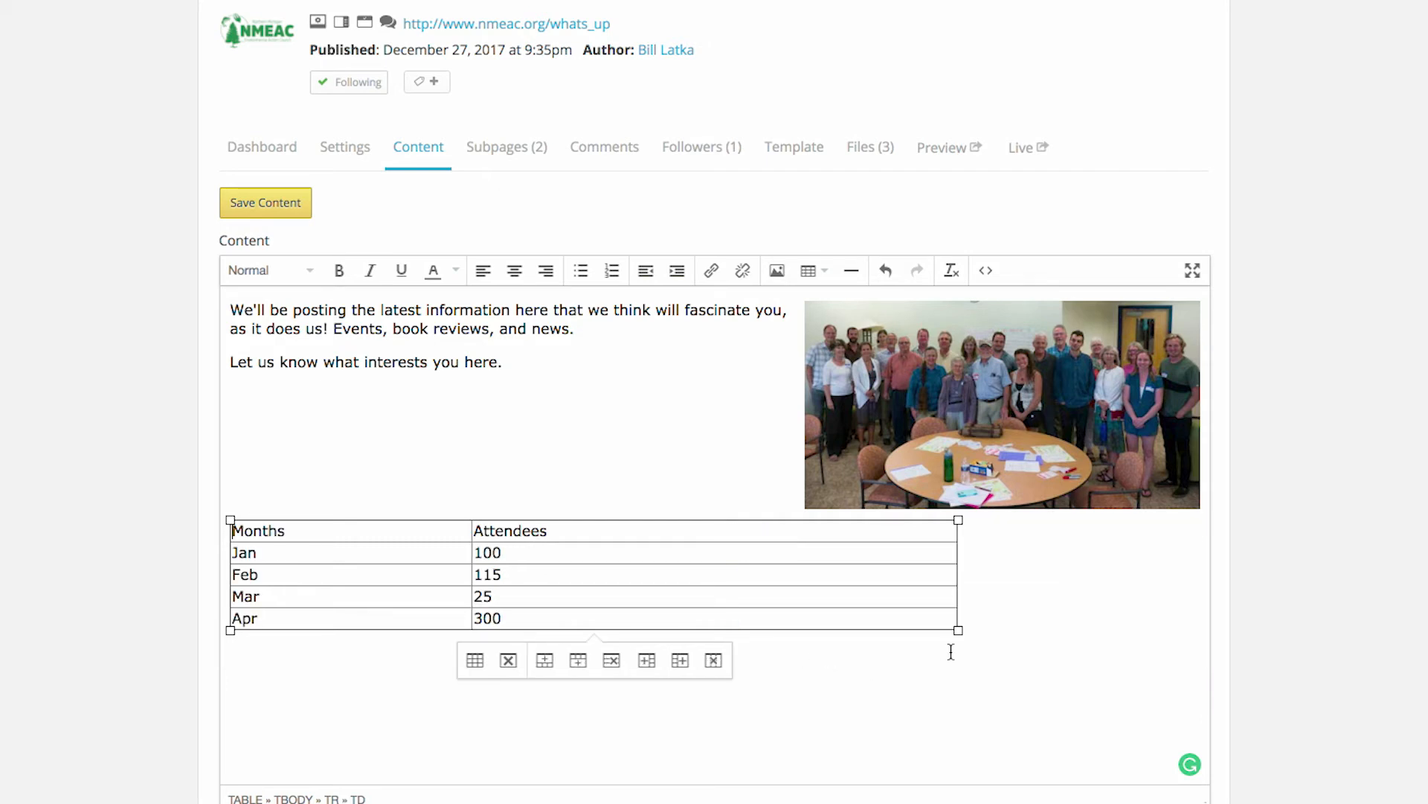
- Shrink the table so it fits beside the photo, make its "Months" and "Attendees" headings bold, and save the content
left_click_drag(959, 631, 622, 625)
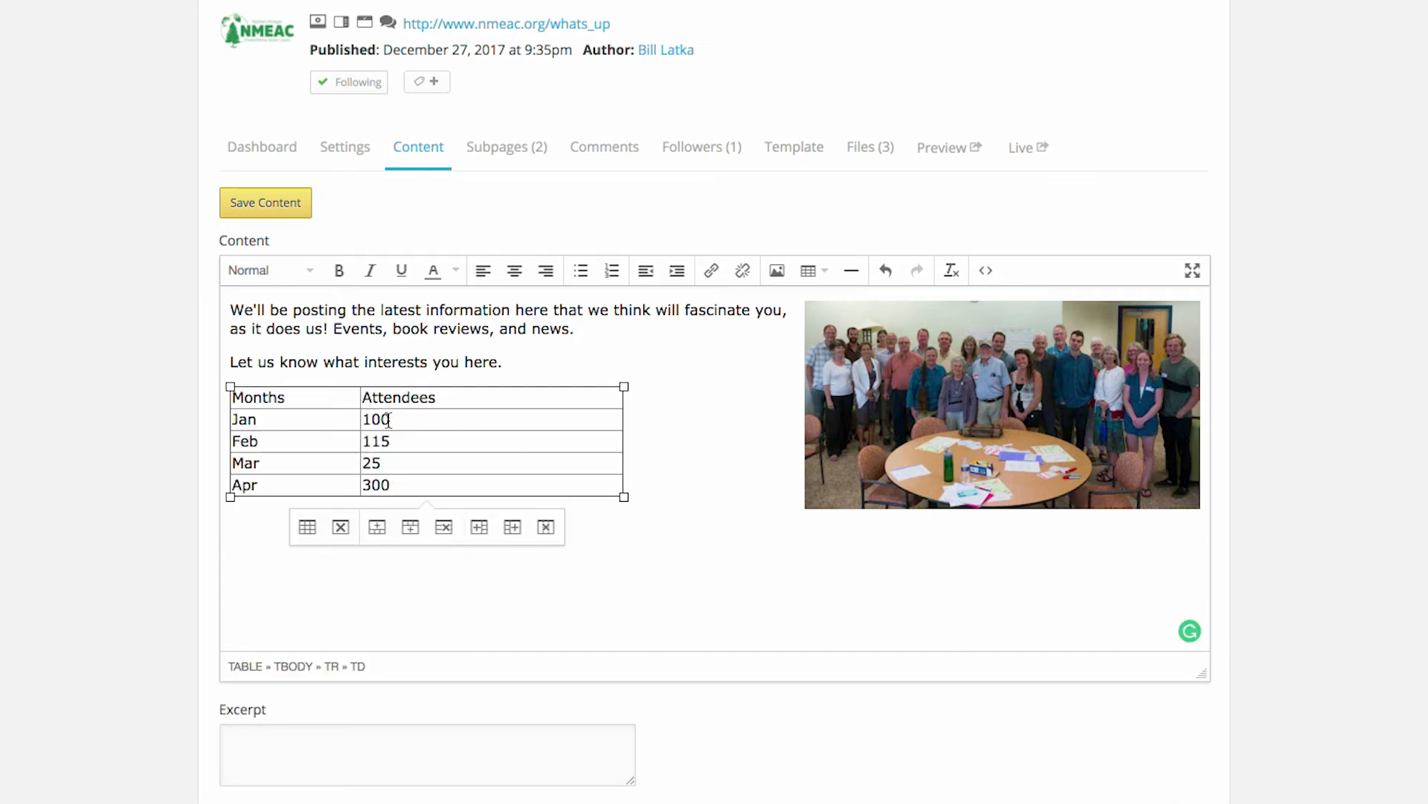
left_click_drag(305, 398, 191, 392)
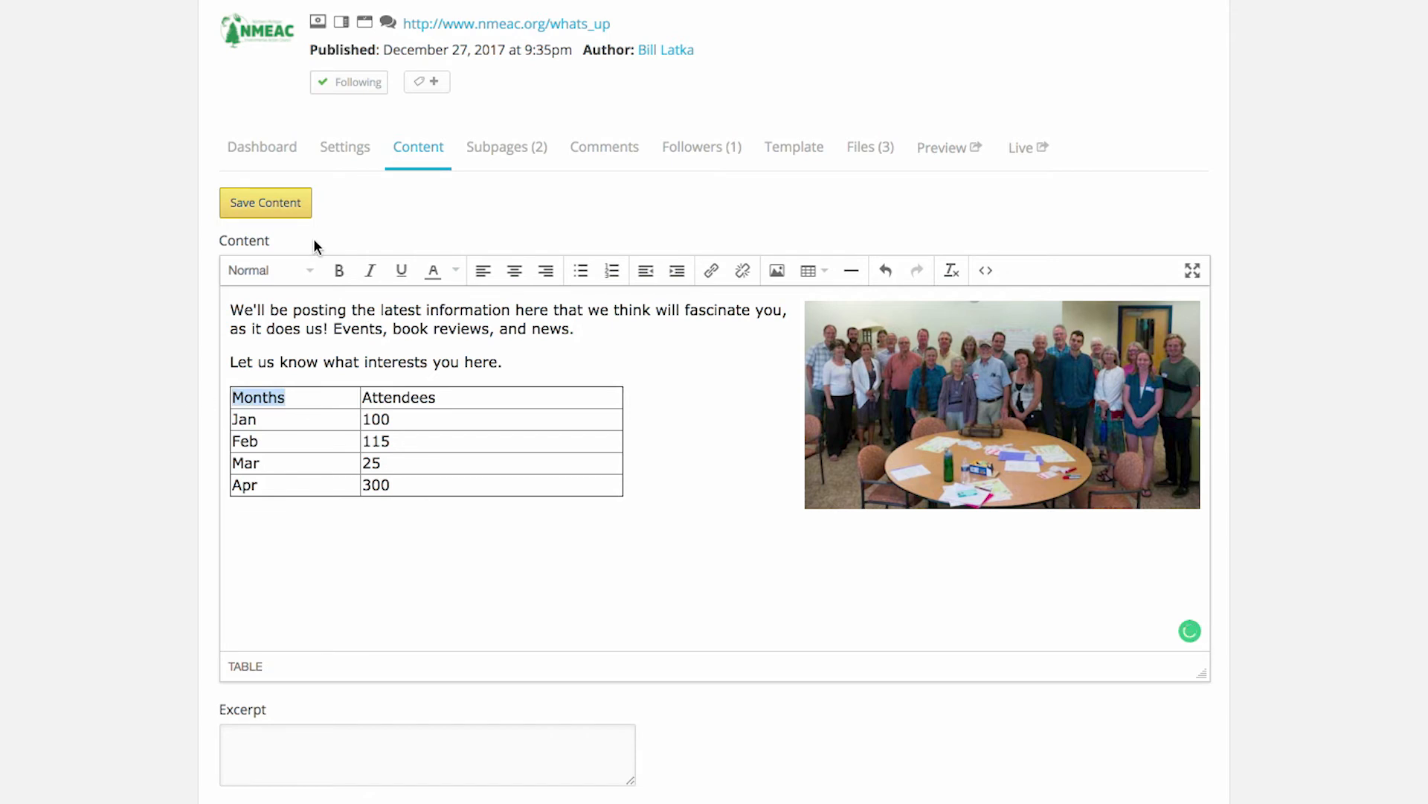
left_click(339, 273)
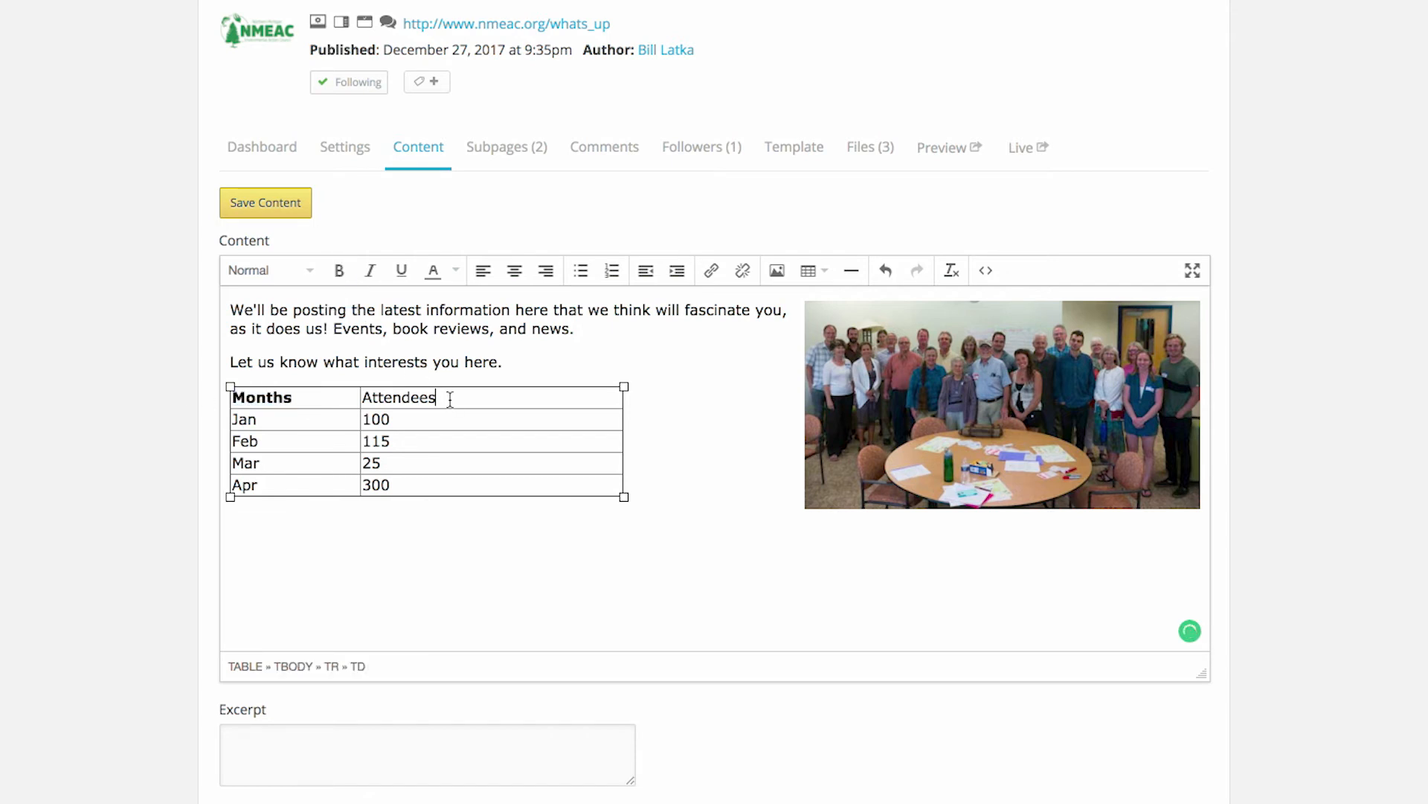
left_click_drag(450, 399, 282, 398)
left_click(341, 273)
left_click(344, 269)
left_click(287, 213)
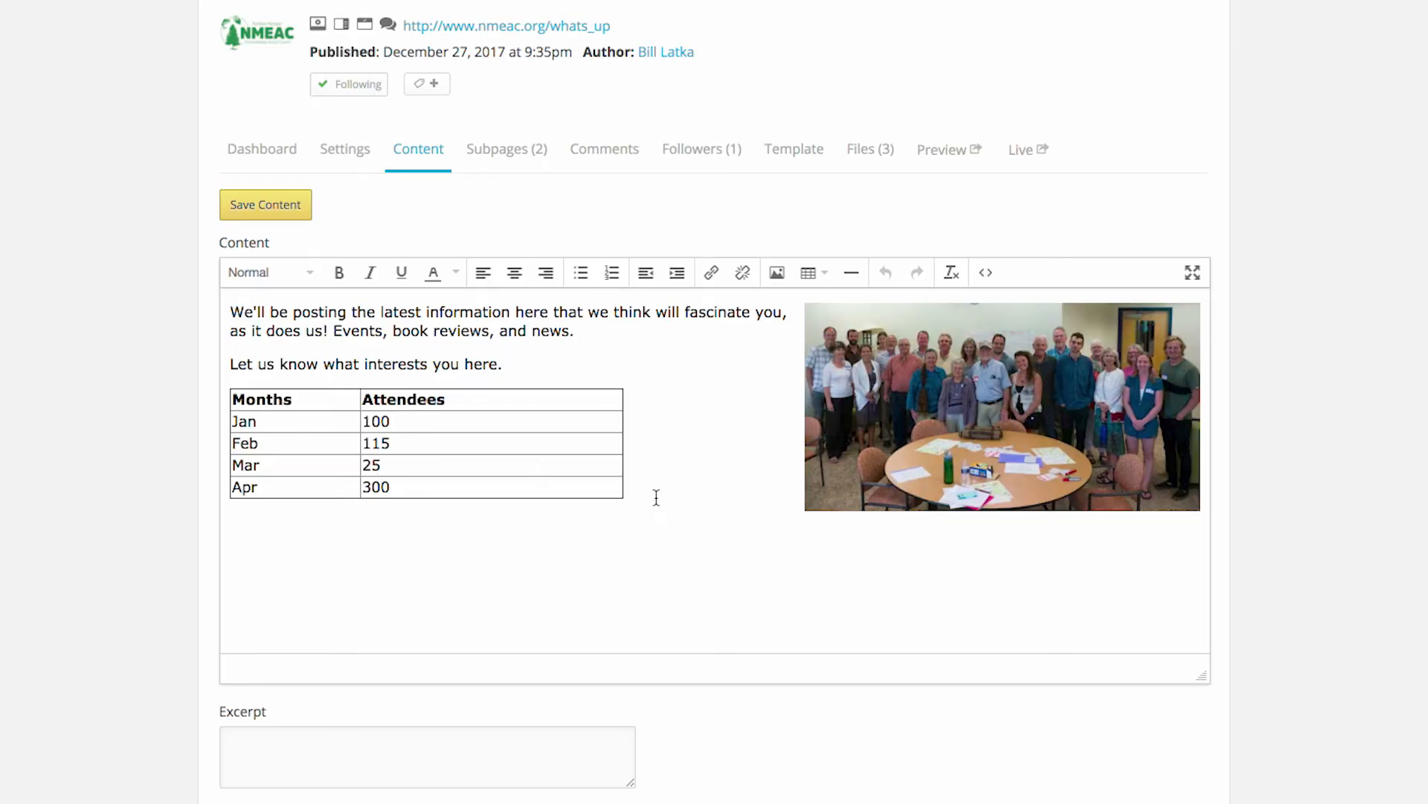
- Replace the whole table with a horizontal line below the "Let us know what interests you here." paragraph, and save the content
left_click_drag(654, 494, 209, 409)
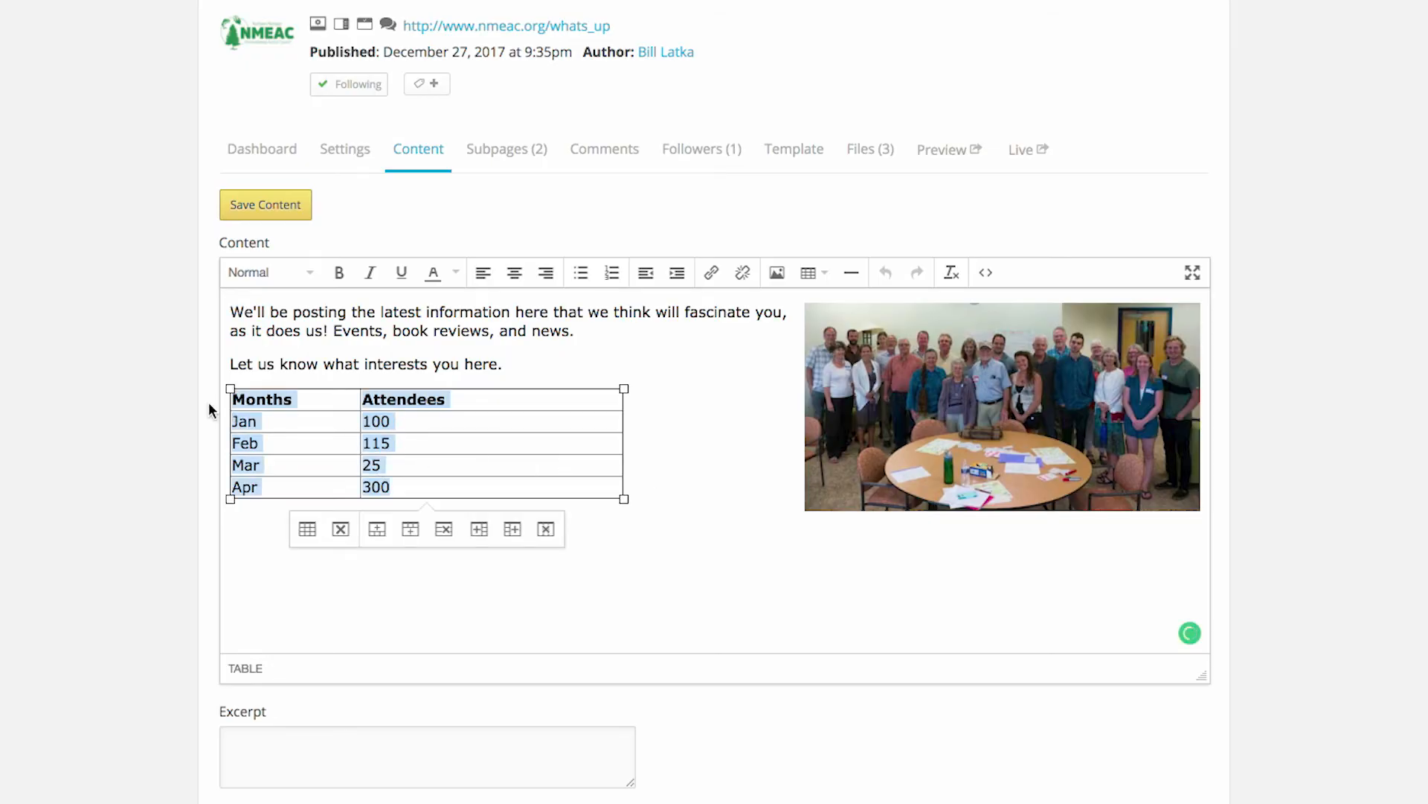
key("Delete")
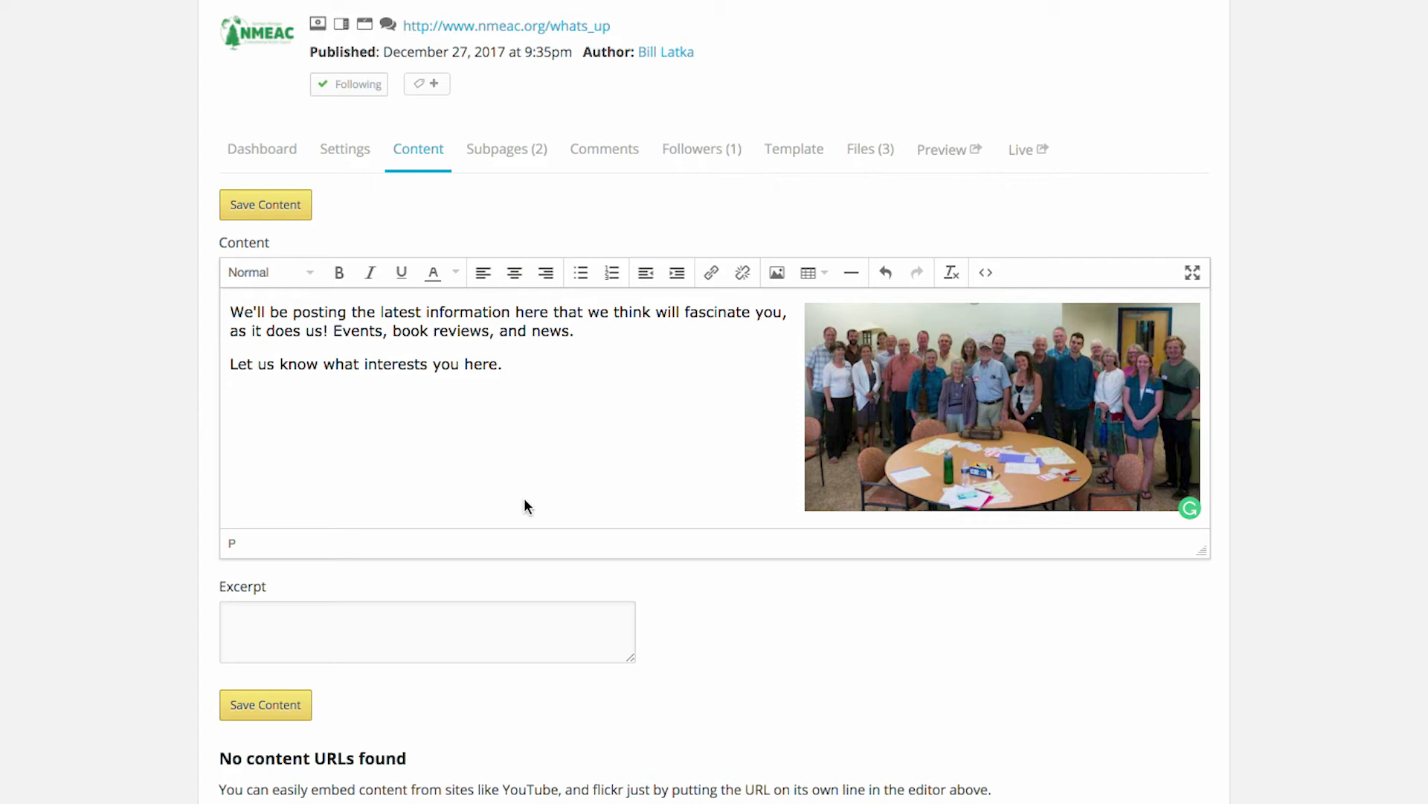
left_click(852, 273)
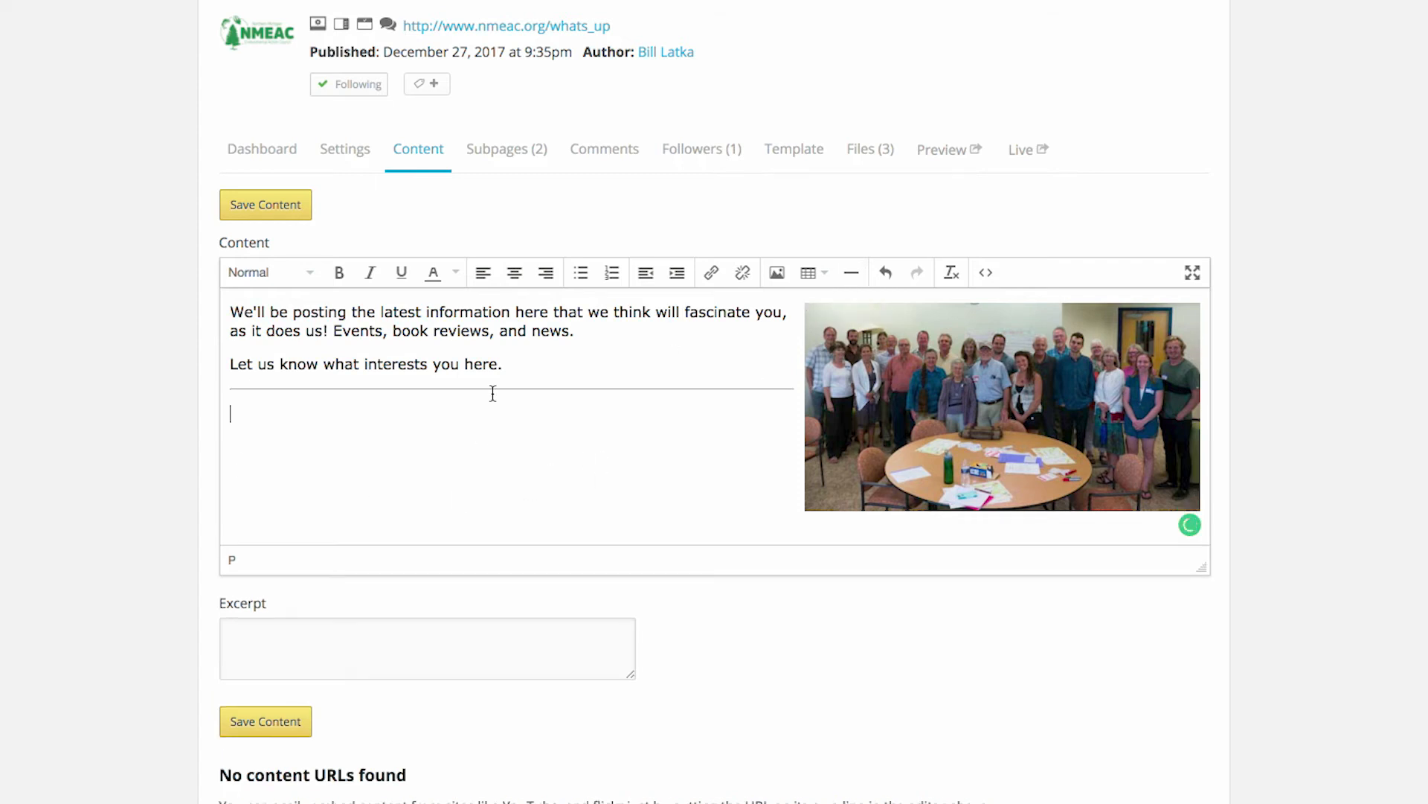
left_click(264, 213)
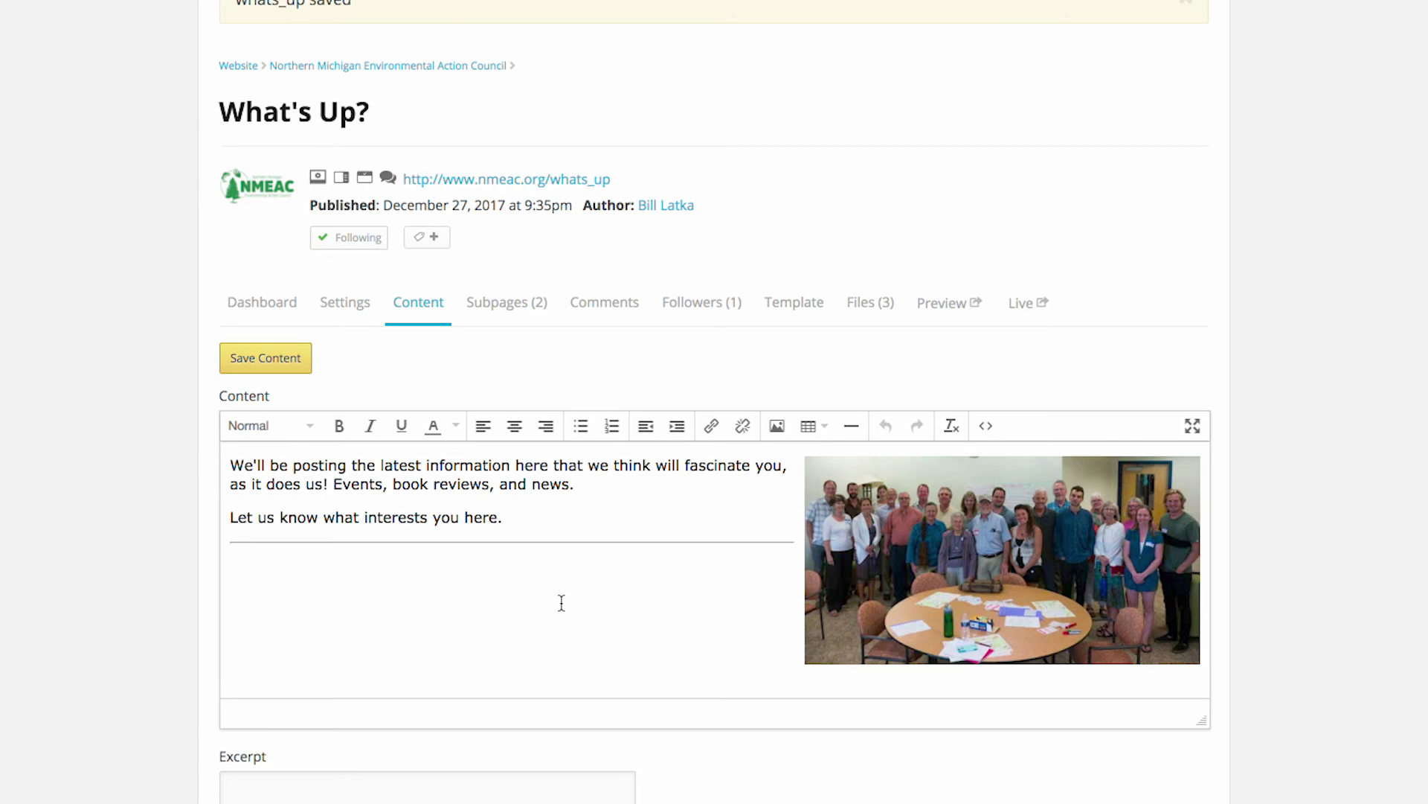
- Make the first paragraph's opening bold, from "We'll be posting" to "here th", and color the text around "Events" purple
left_click_drag(551, 529, 70, 414)
left_click(261, 461)
left_click_drag(230, 465, 692, 465)
left_click(338, 426)
left_click_drag(352, 484, 439, 484)
left_click(452, 428)
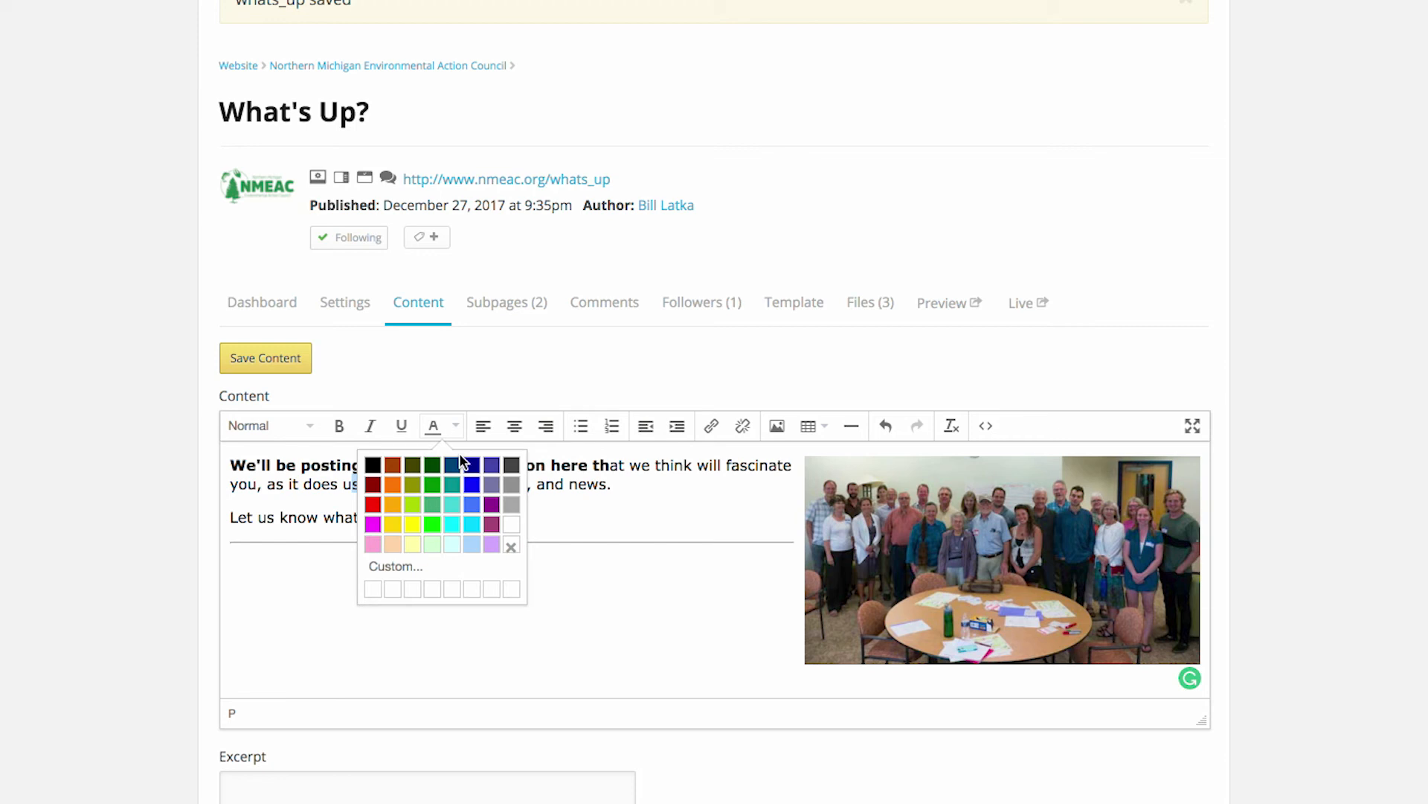
left_click(481, 505)
- Italicize "us know what in" in the second paragraph, and deselect the text
left_click_drag(257, 517, 377, 517)
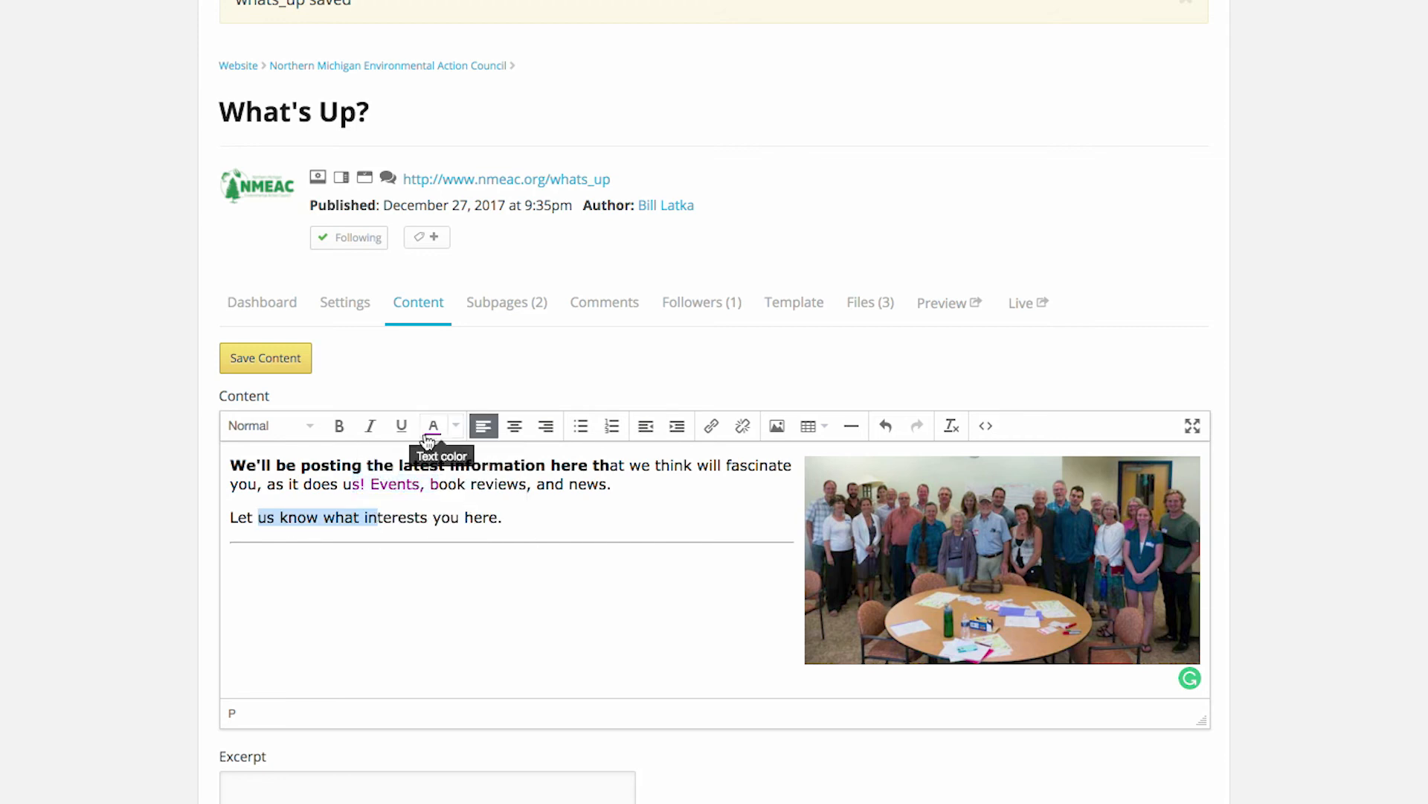
left_click(370, 426)
left_click(423, 579)
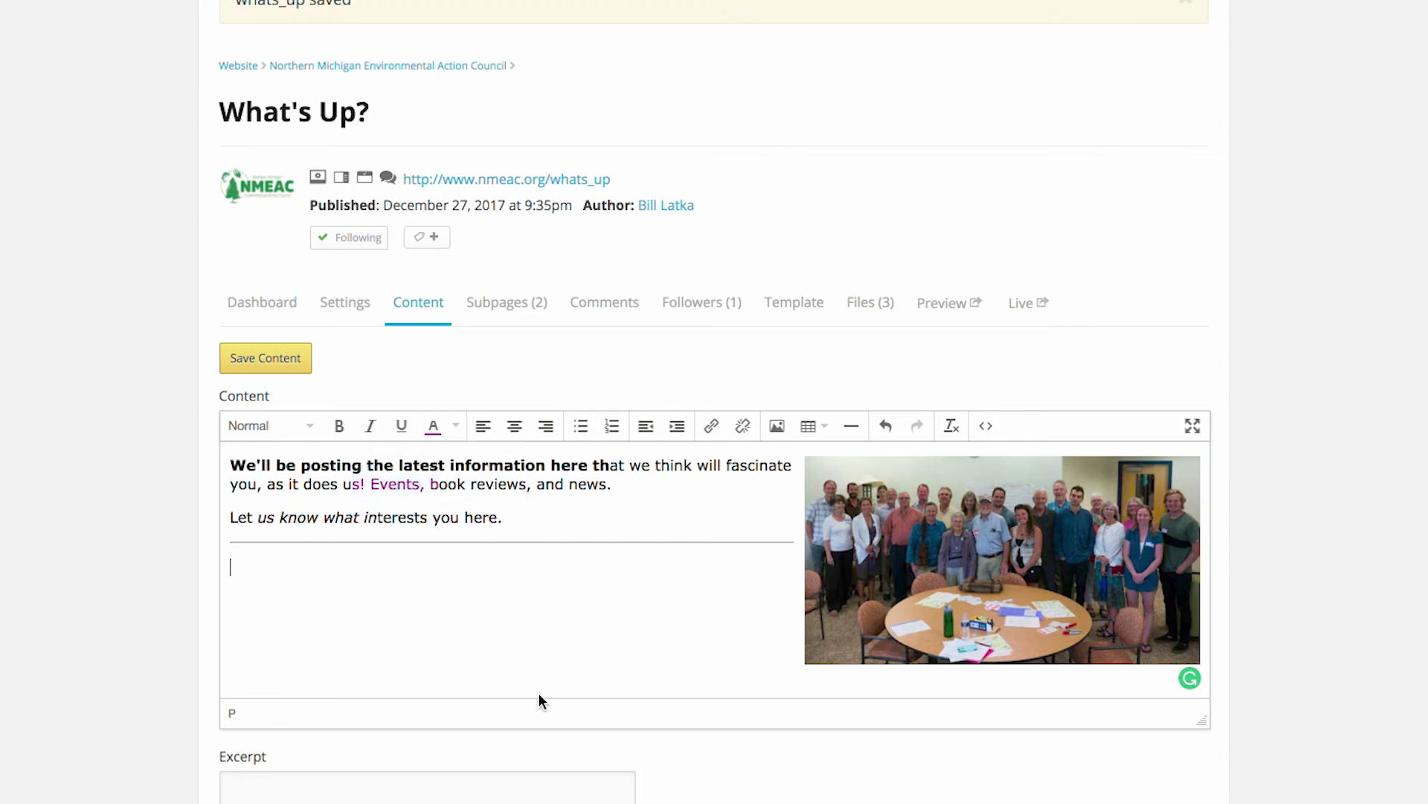
- Clear all formatting from both text paragraphs, and place the cursor after "Let us know what interests you here."
left_click_drag(514, 519, 149, 476)
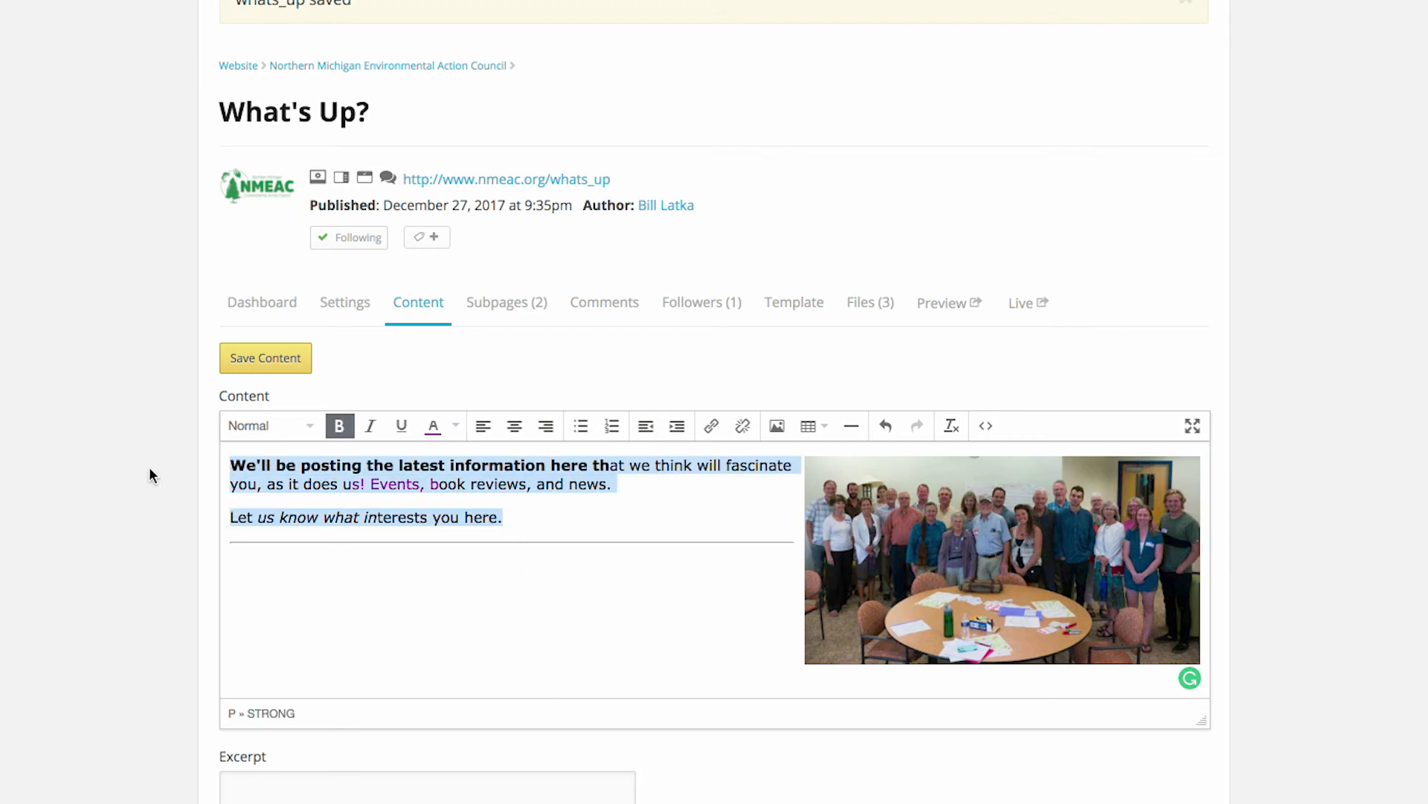
left_click(954, 427)
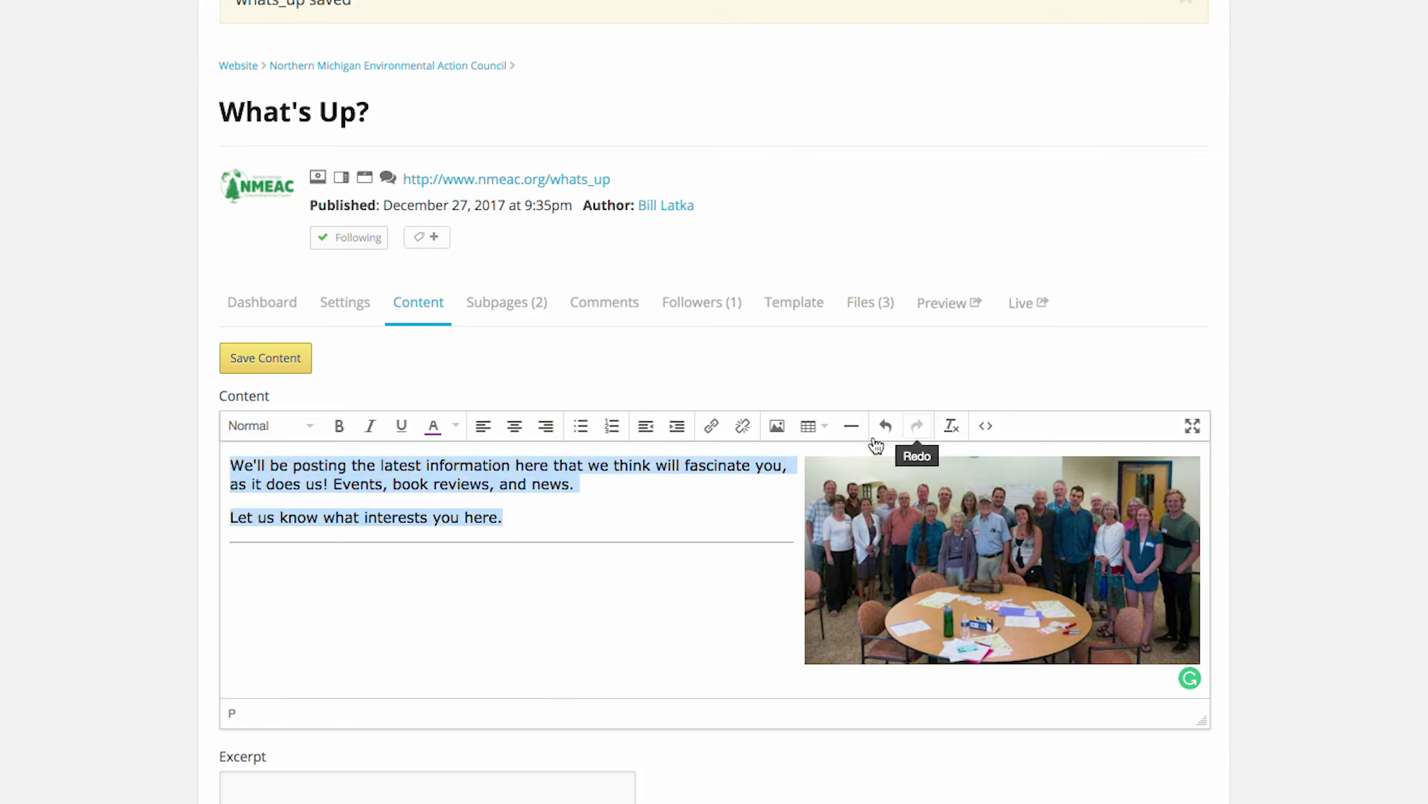
left_click(513, 523)
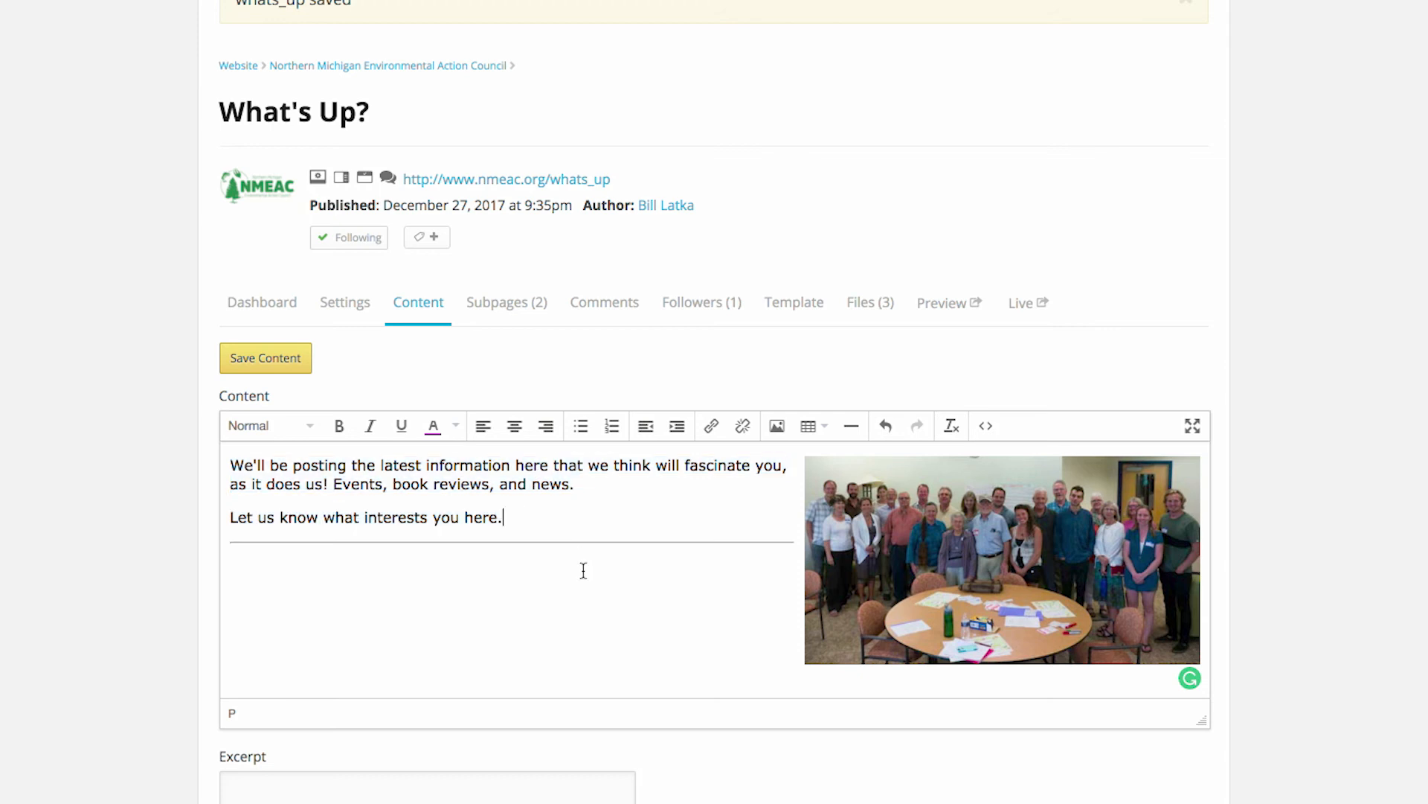
- Make "We'll be posting" at the start of the first paragraph bold
left_click_drag(347, 465, 179, 476)
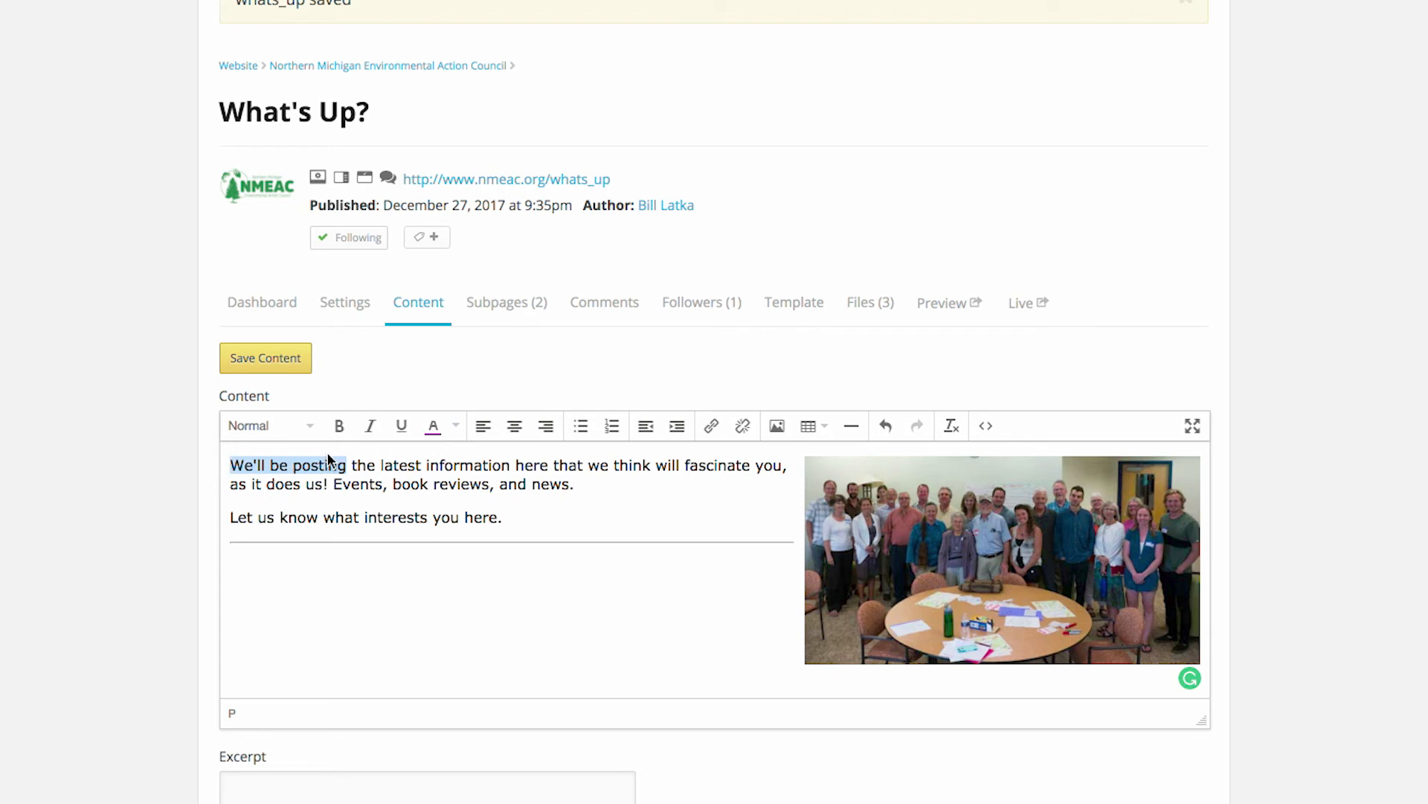
left_click(339, 426)
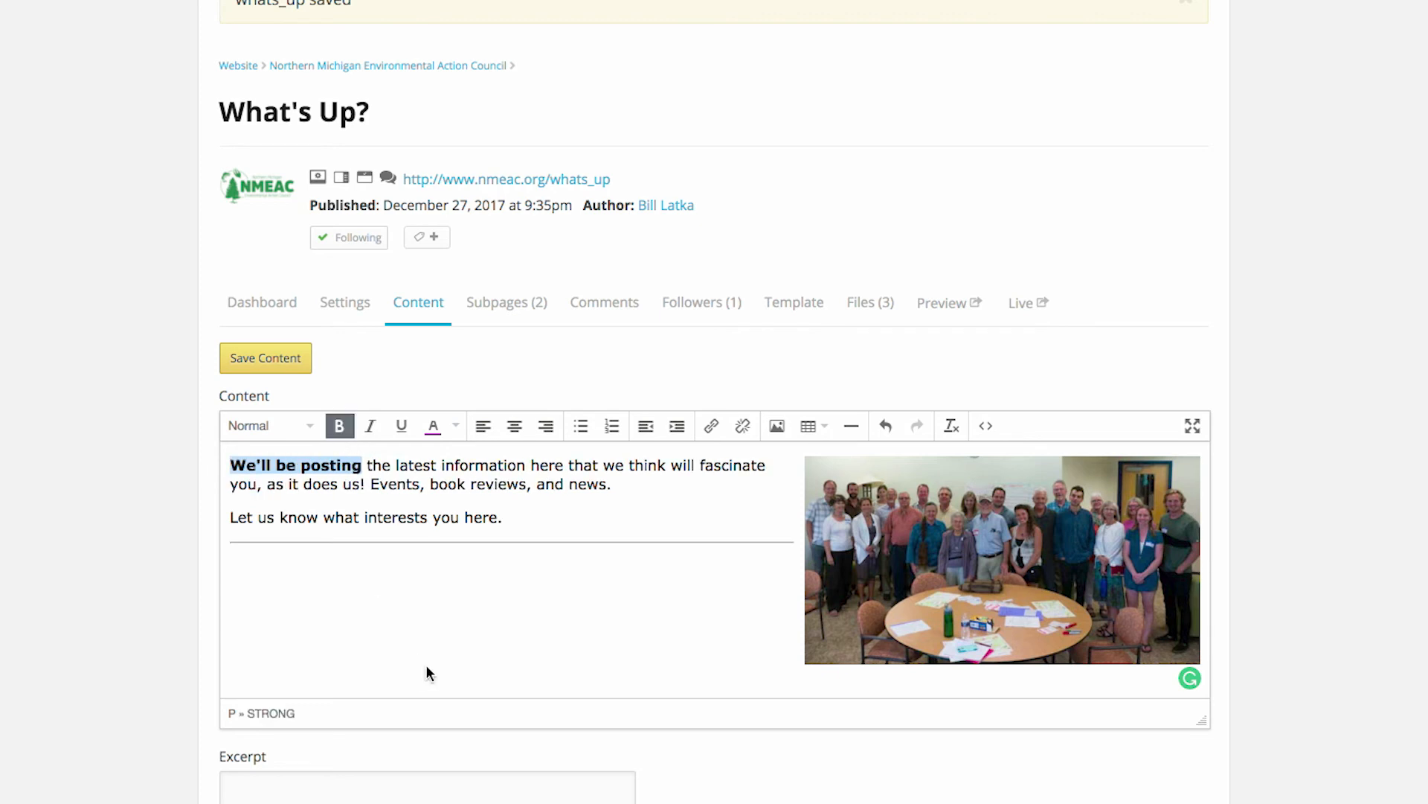
left_click(487, 631)
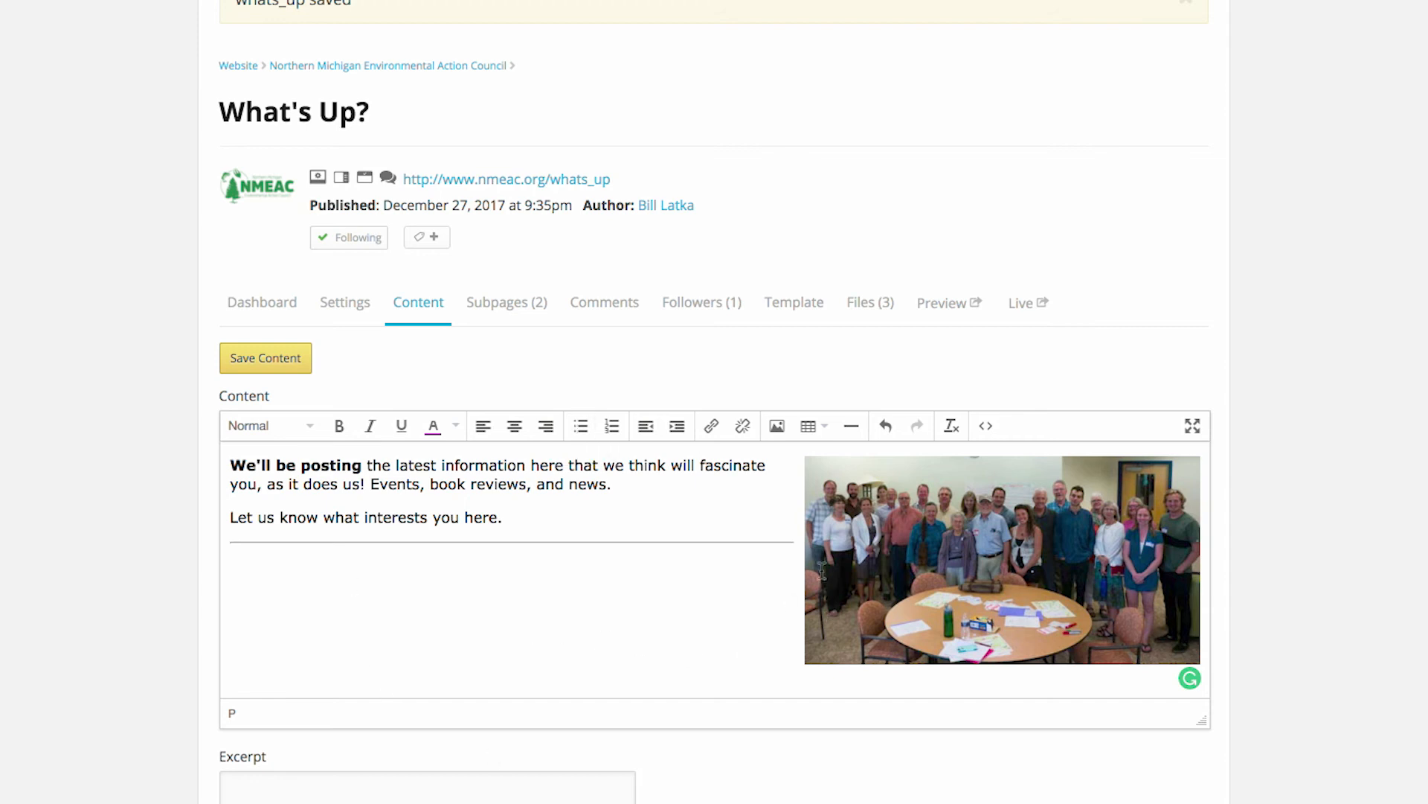
- Delete the horizontal line below the "Let us know what interests you here." paragraph
left_click(333, 545)
left_click(333, 549)
key("BackSpace")
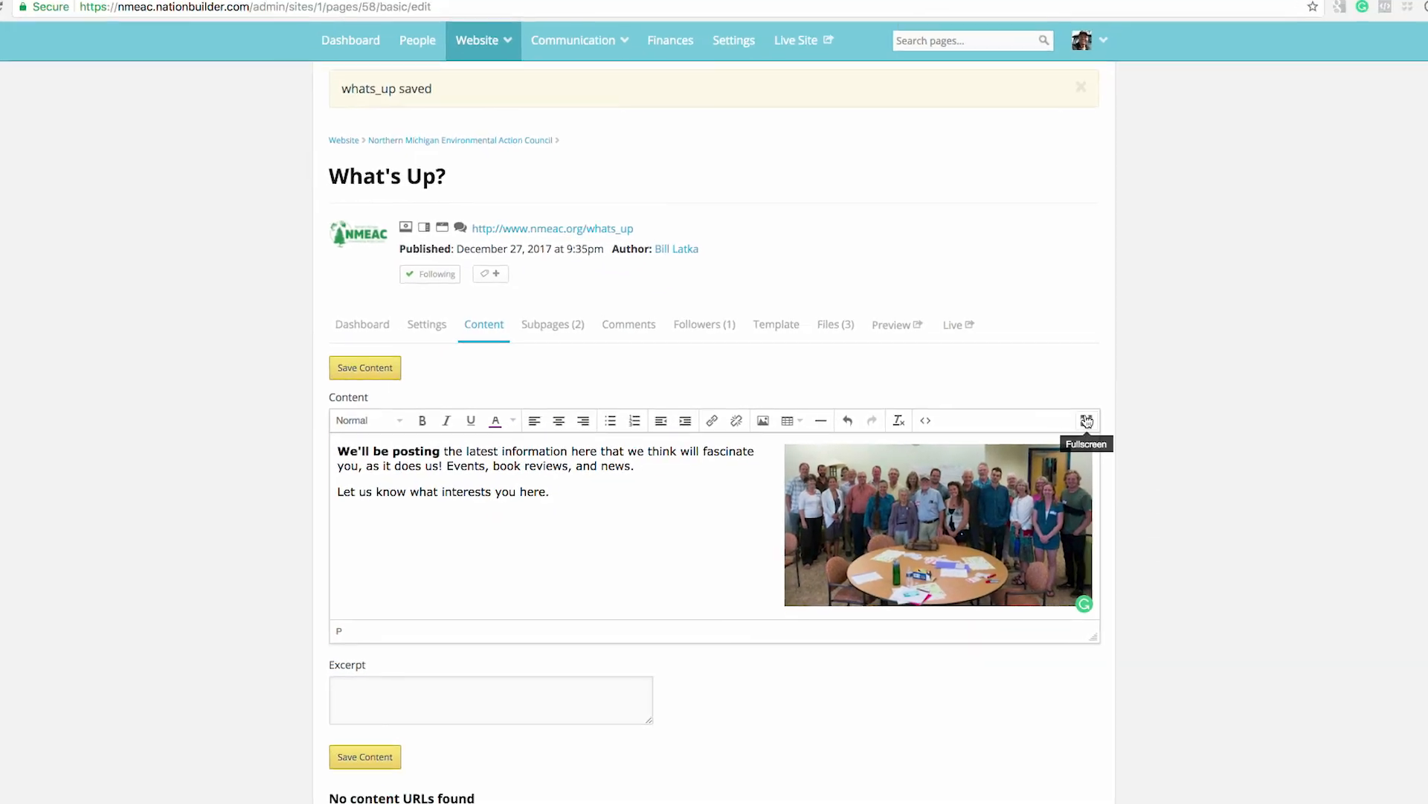
- View the content in full screen and as HTML source code, leaving each view without making changes
left_click(1058, 422)
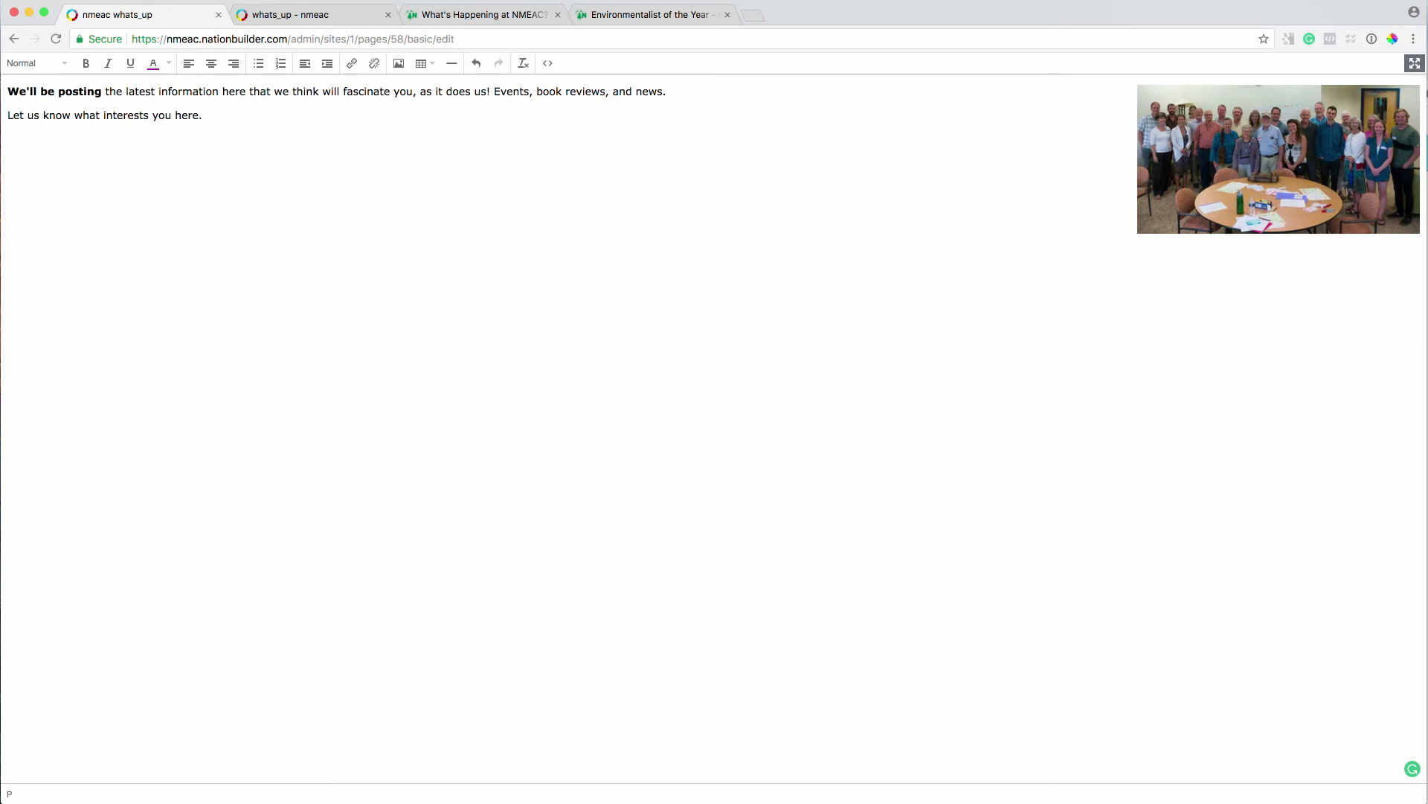
left_click(1415, 64)
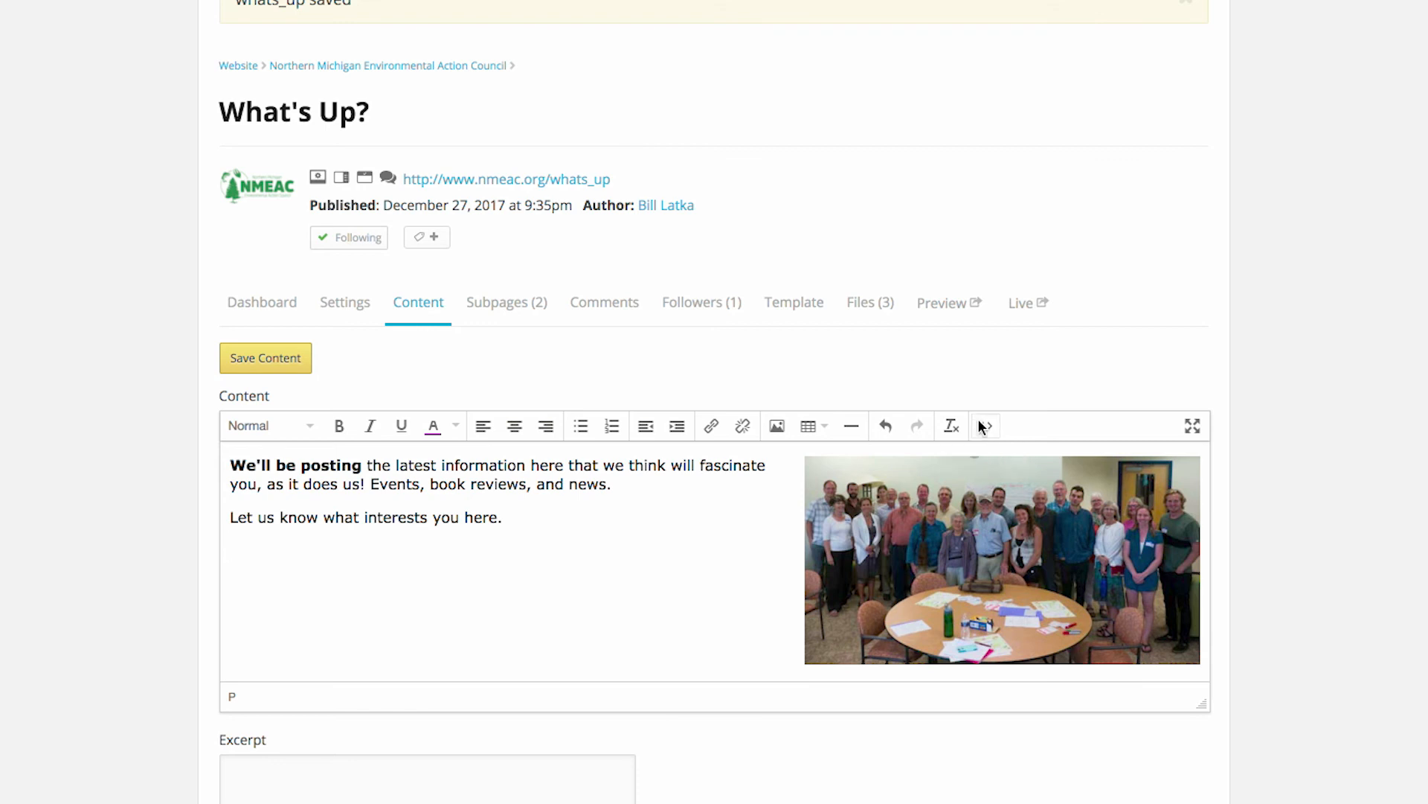
left_click(984, 426)
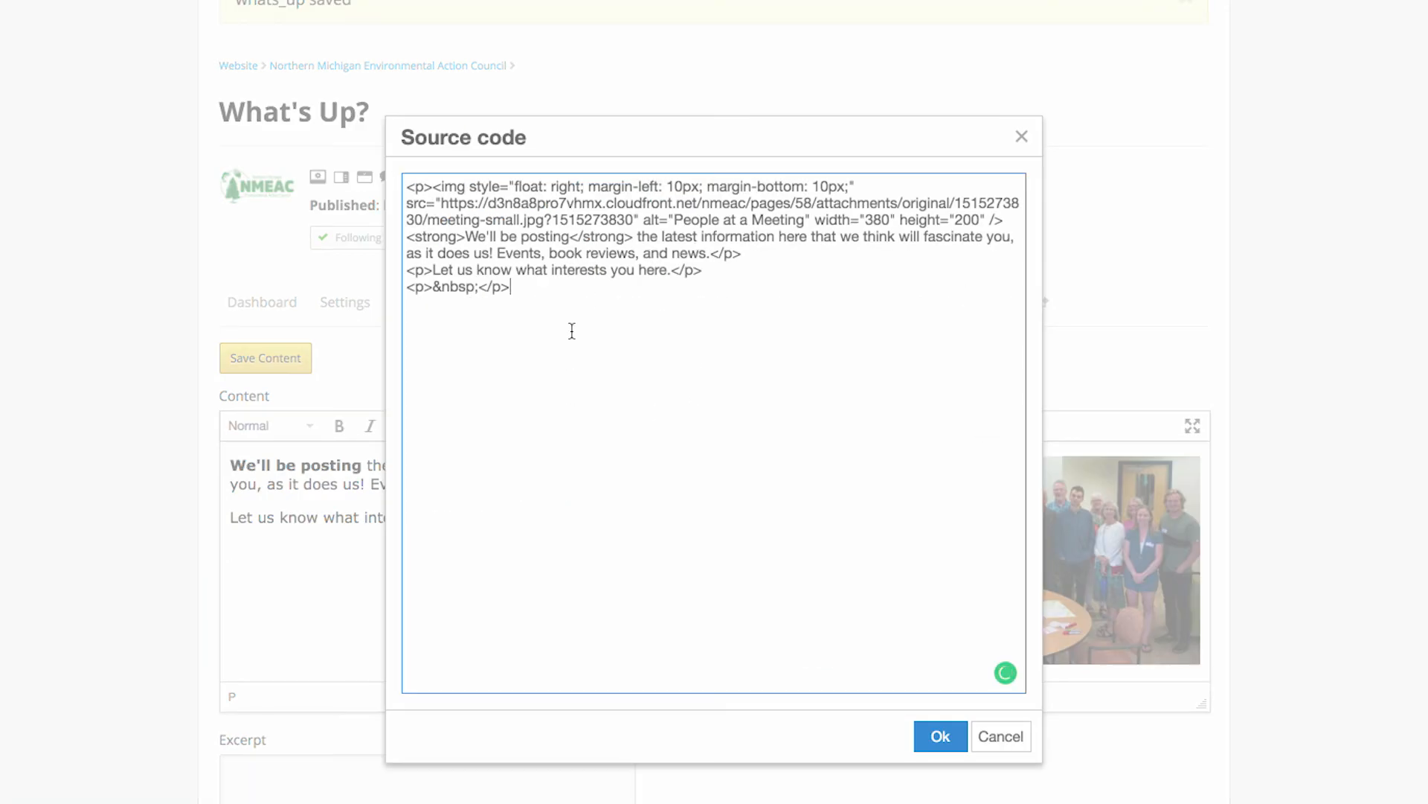
left_click_drag(545, 293, 294, 191)
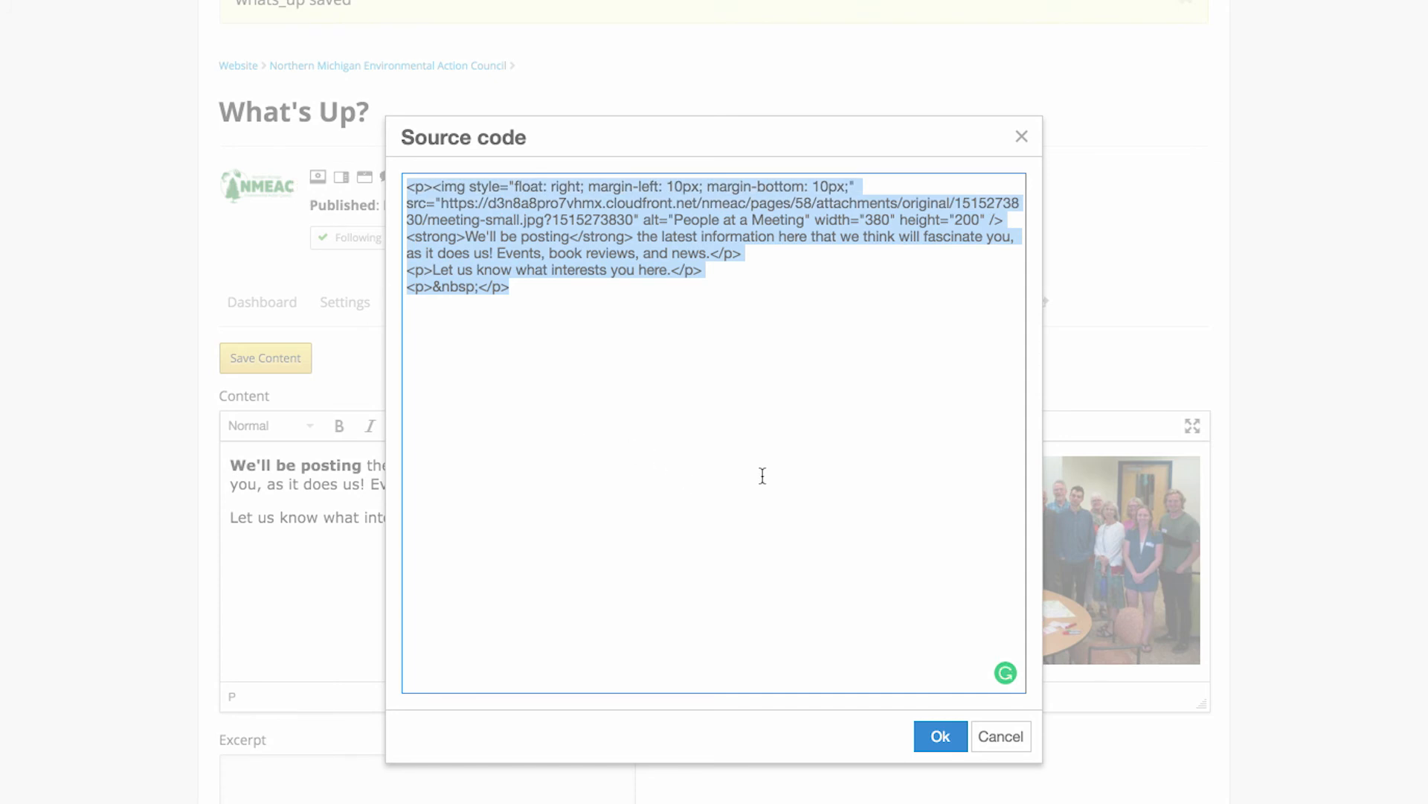
left_click(1022, 137)
- Add blank lines and the test text "fjdkfdj" below the "Let us know what interests you here." paragraph, ending with the cursor after it
left_click(531, 520)
key("Return")
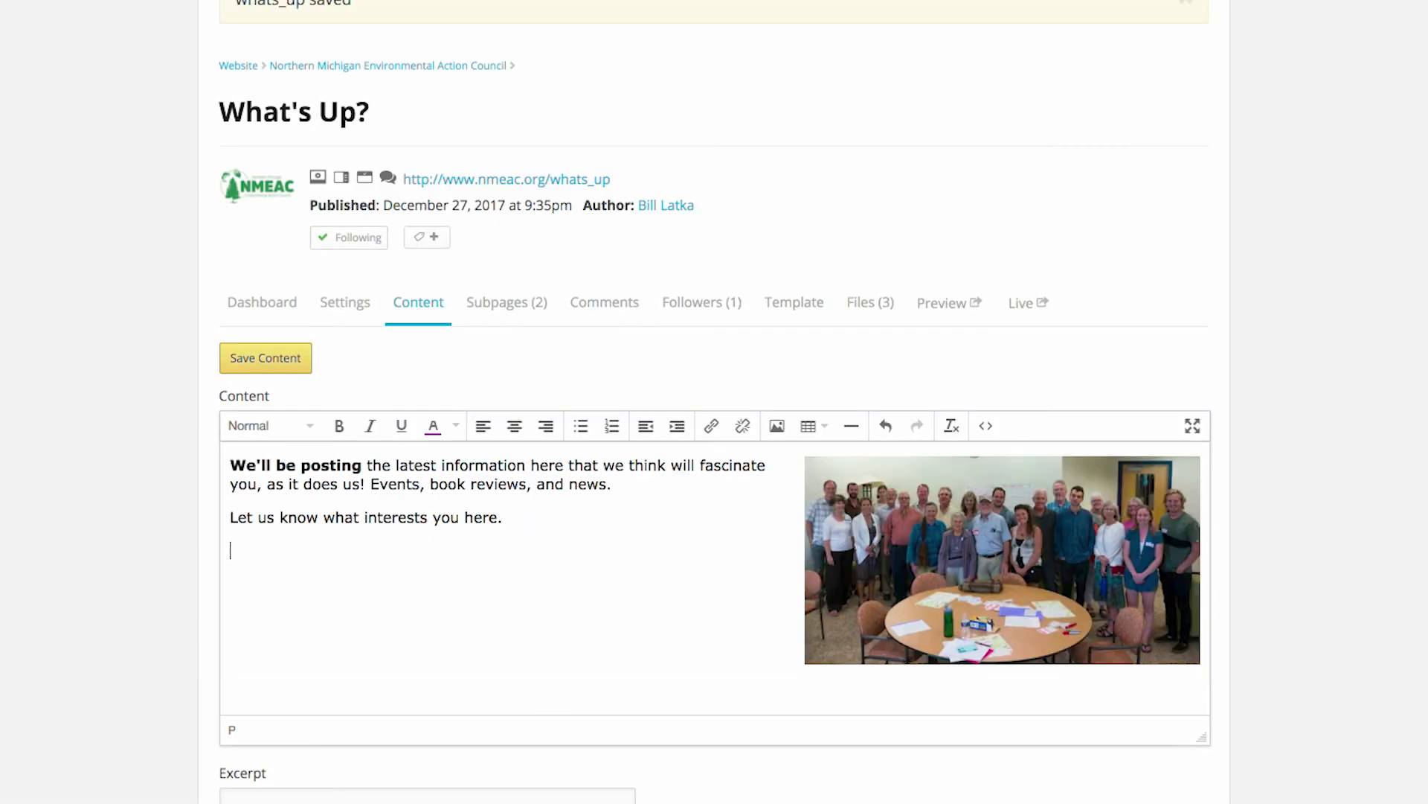
type("fjdkfdj")
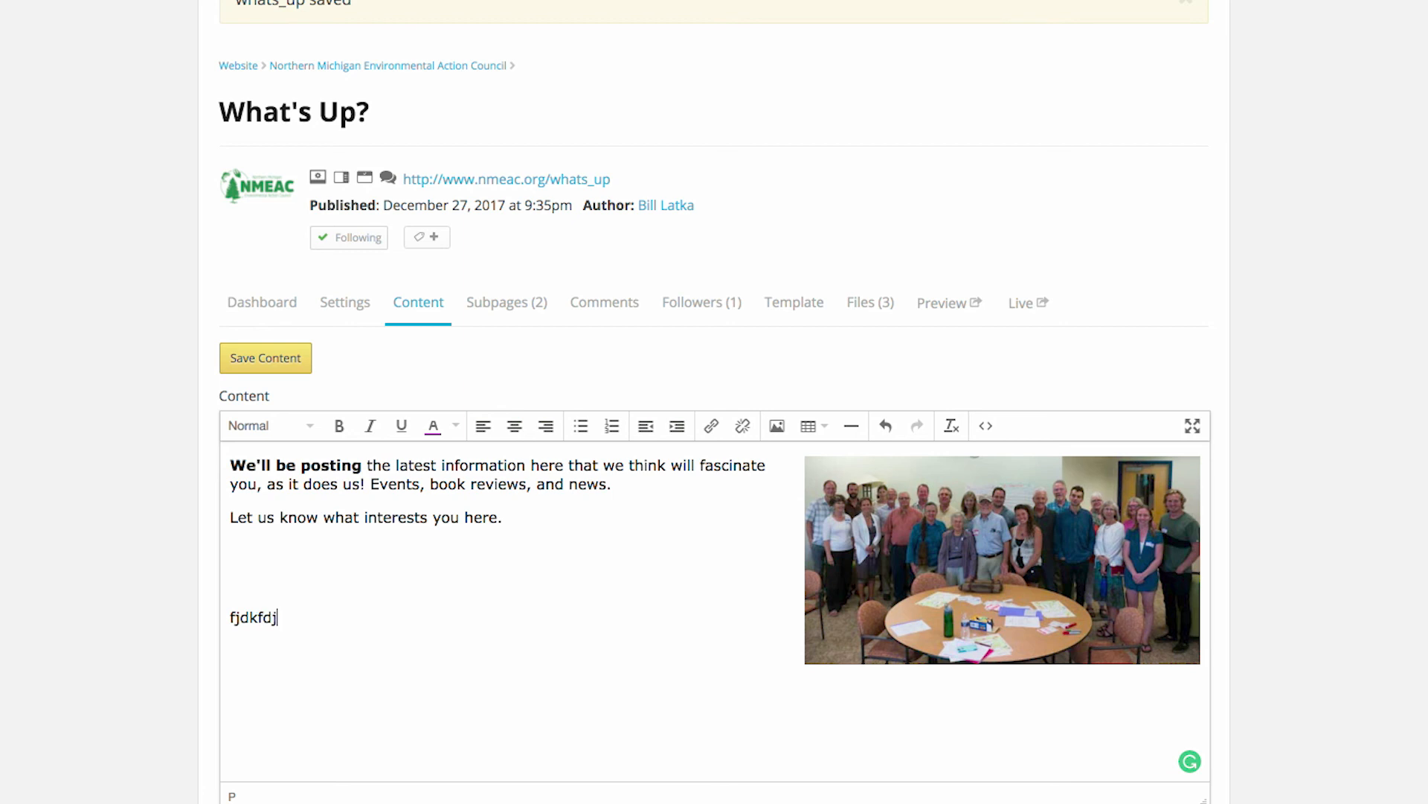
left_click(261, 592)
left_click(283, 557)
mouse_move(251, 625)
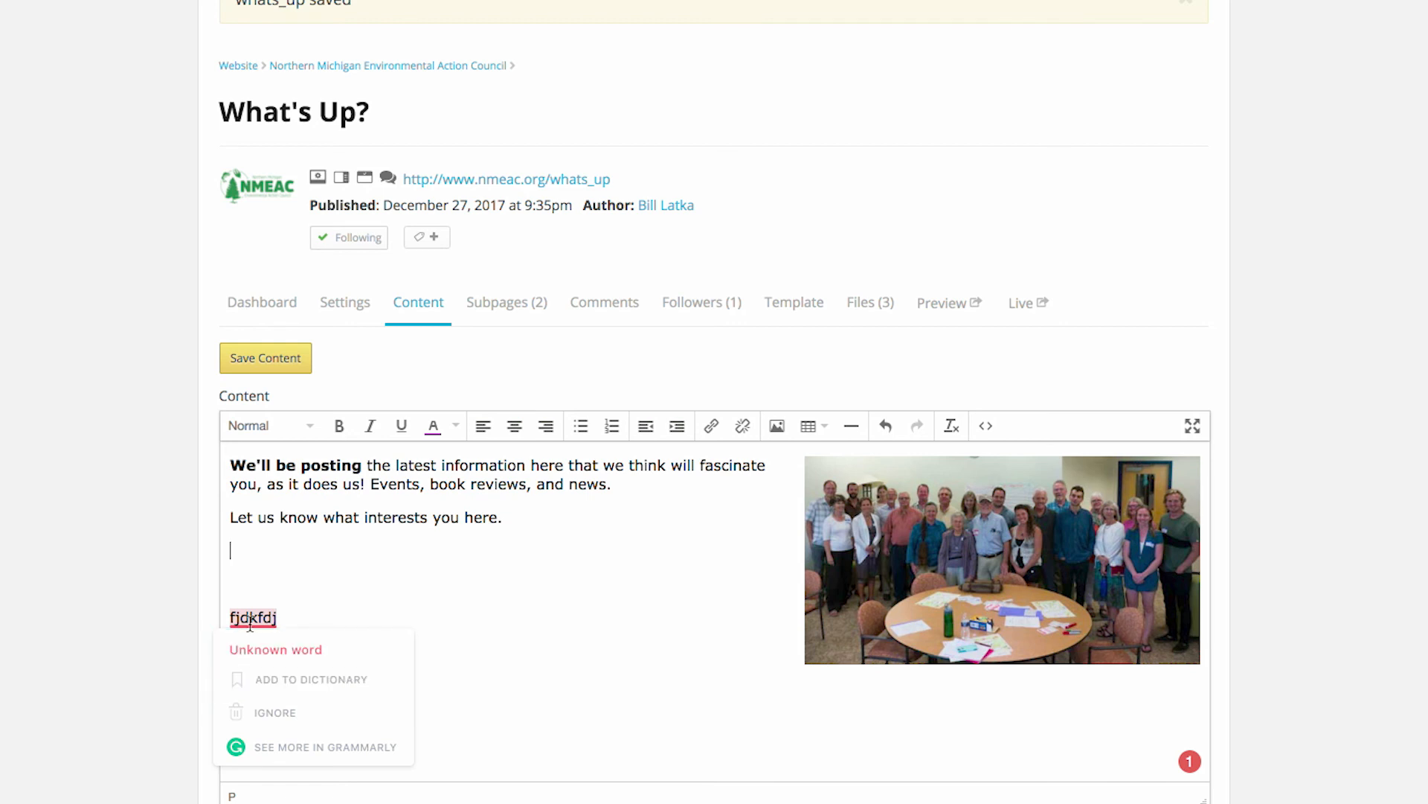
left_click(542, 616)
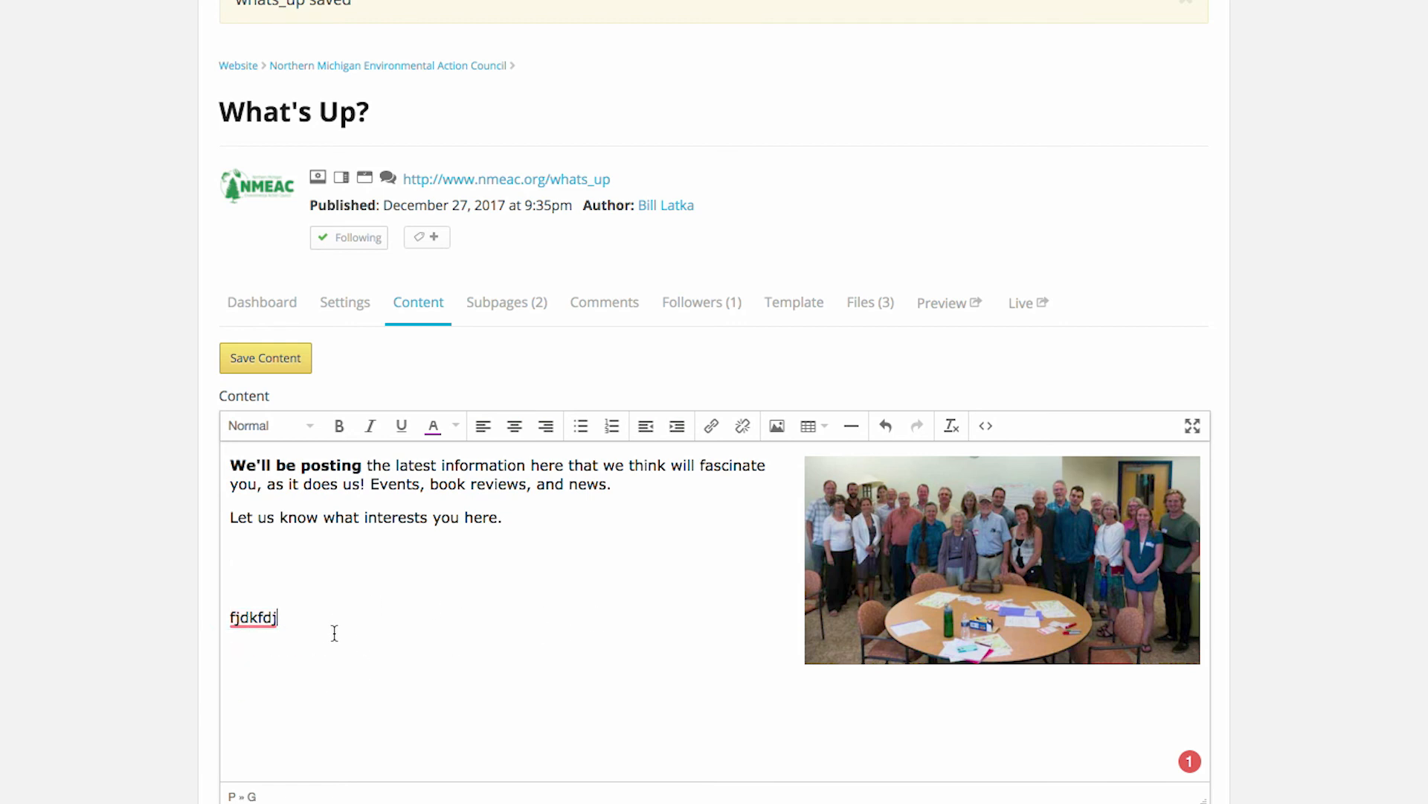
- In the HTML source code, delete the two empty "&nbsp;" paragraphs above the "fjdkfdj" paragraph, along with their leftover blank lines
left_click(985, 430)
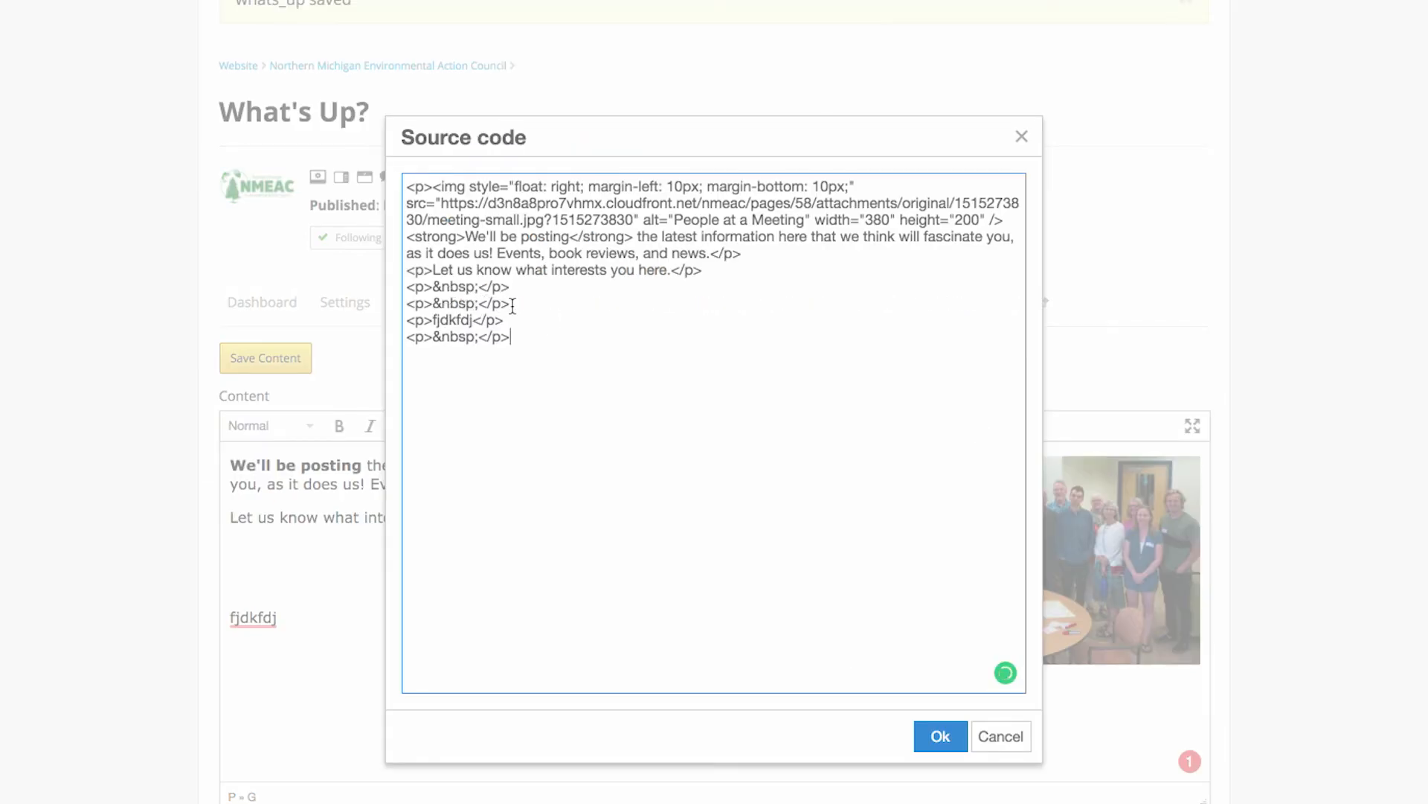
left_click_drag(513, 305, 381, 310)
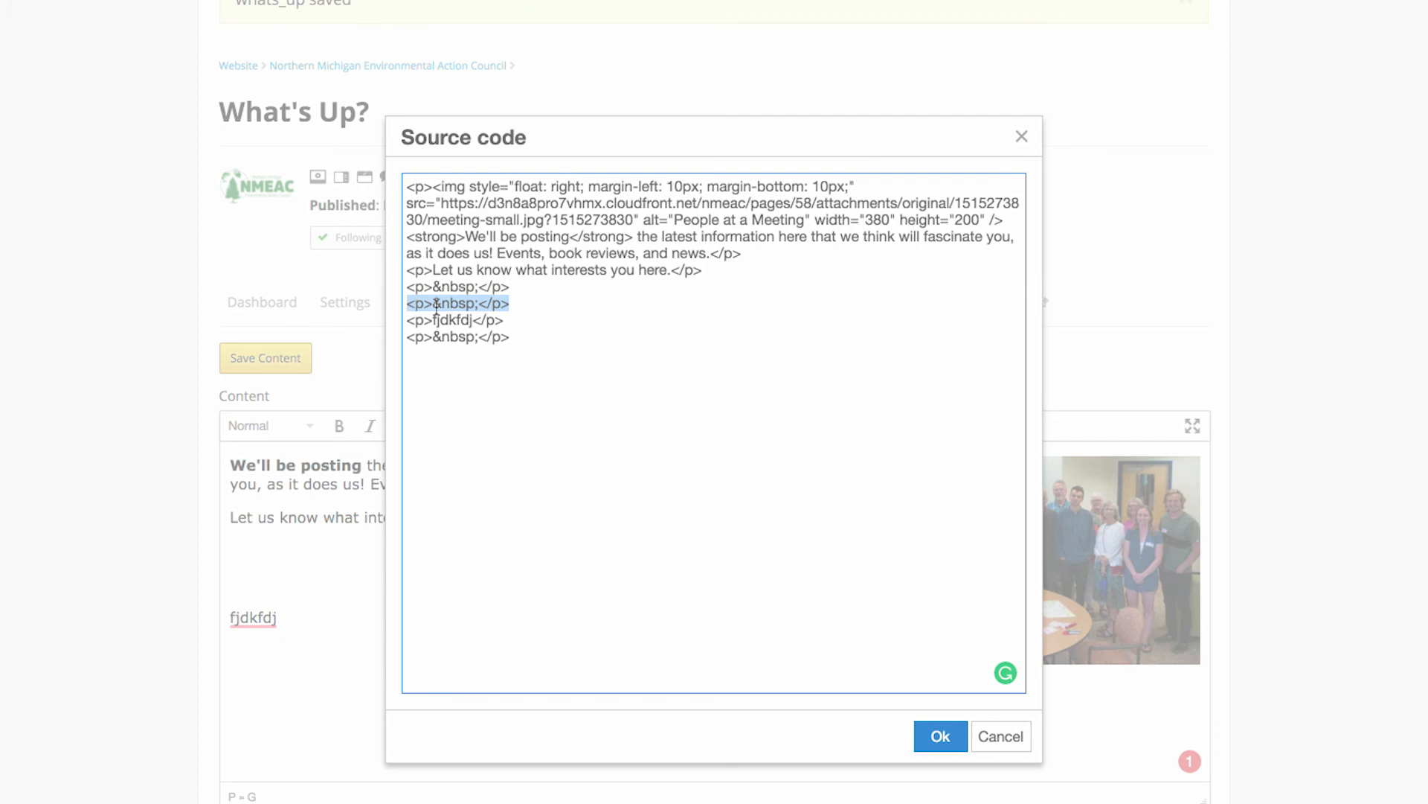
left_click(473, 305)
left_click_drag(521, 304, 377, 305)
key("BackSpace")
left_click_drag(525, 287, 369, 281)
key("BackSpace")
left_click(406, 320)
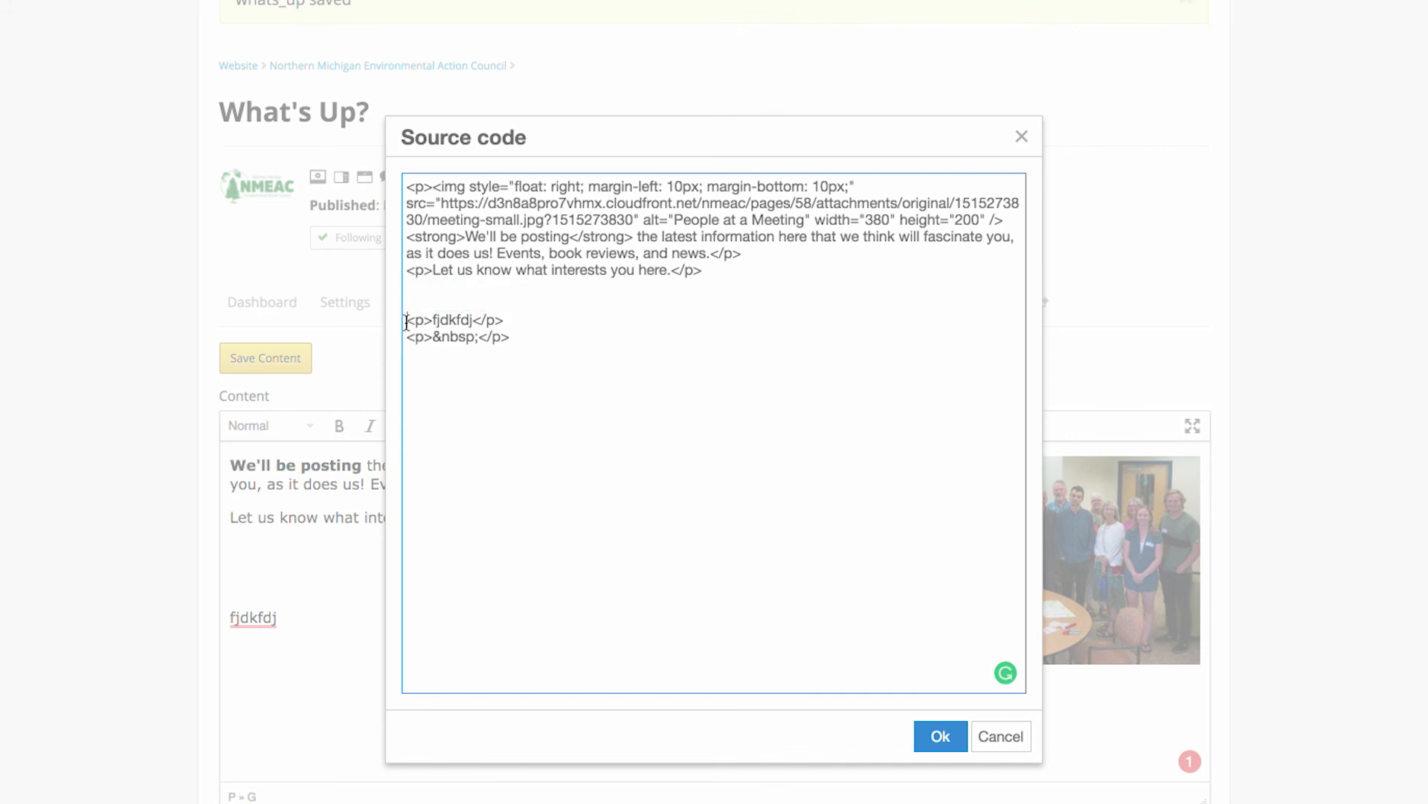
key("BackSpace")
key("BackSpace")
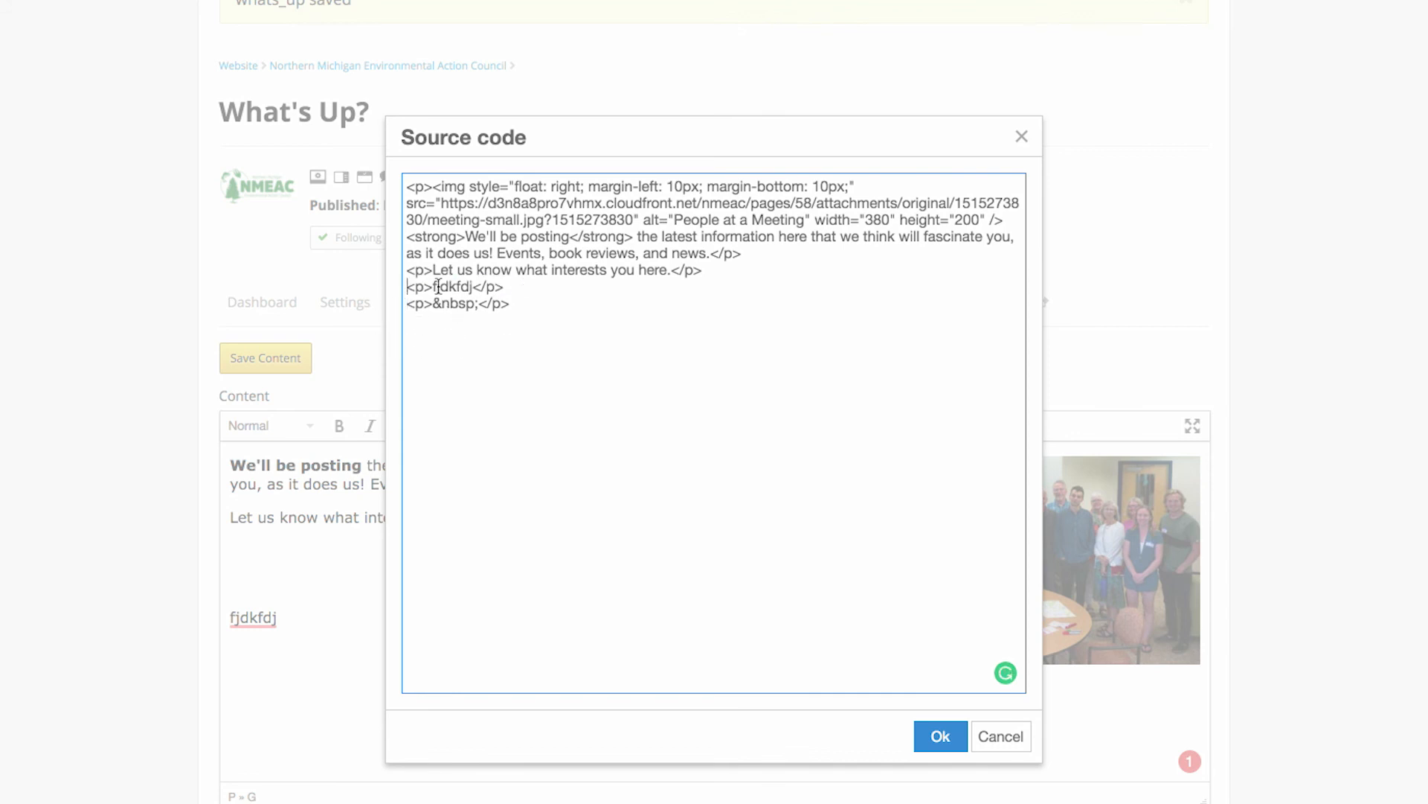
- Change the test paragraph's start to "<pFjdkfdj", delete the empty paragraph below it, and apply the source code changes
key("BackSpace")
key("BackSpace")
key("BackSpace")
type("F")
left_click_drag(512, 303, 413, 305)
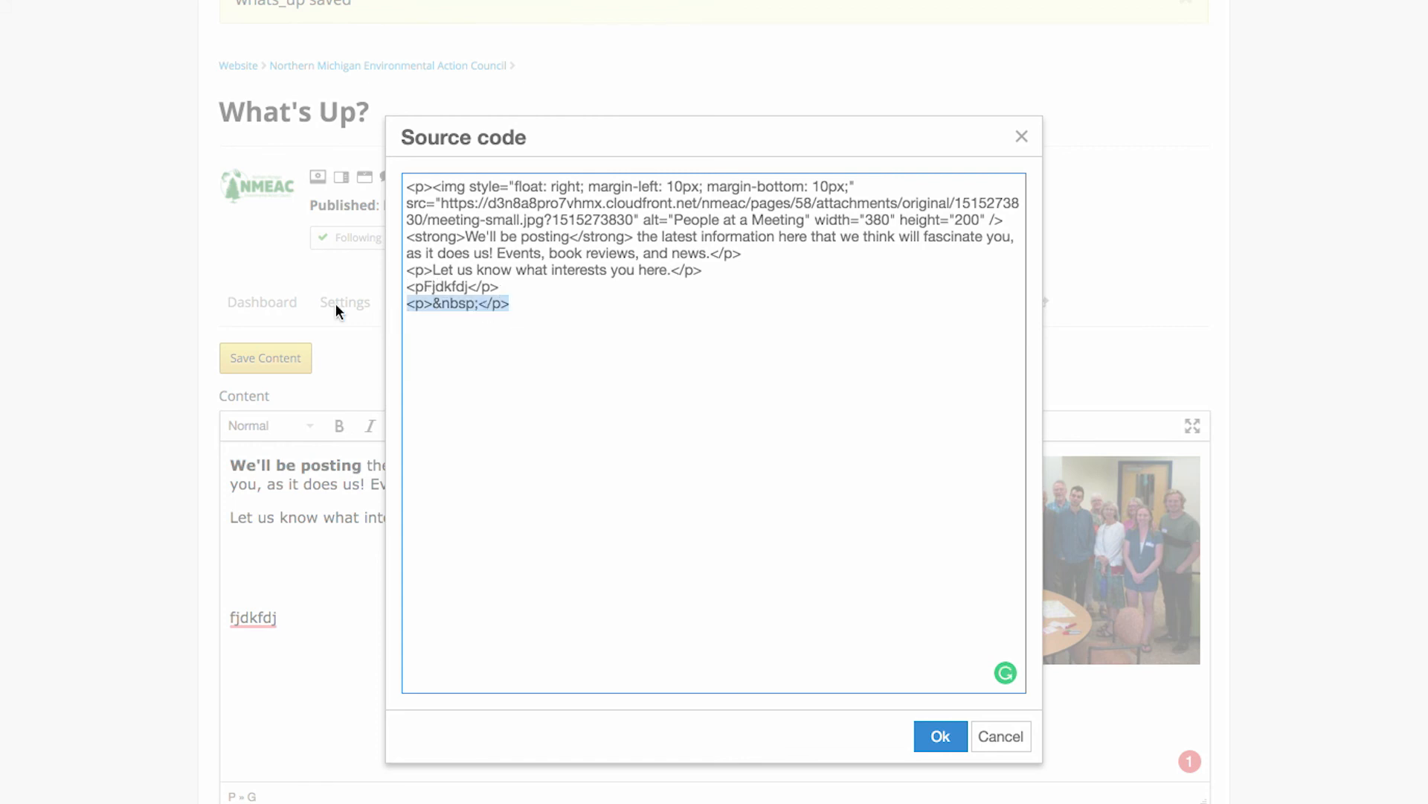
key("BackSpace")
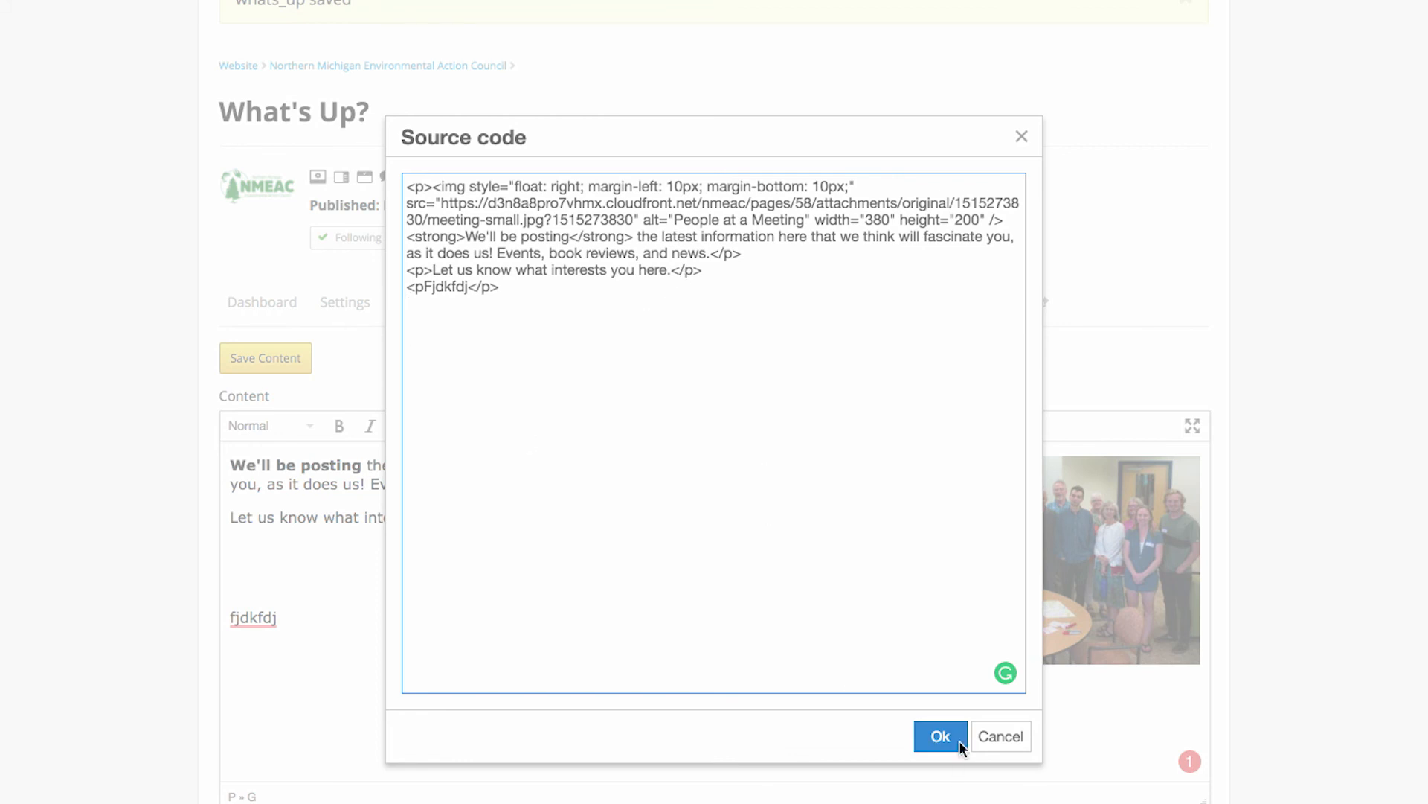
left_click(941, 736)
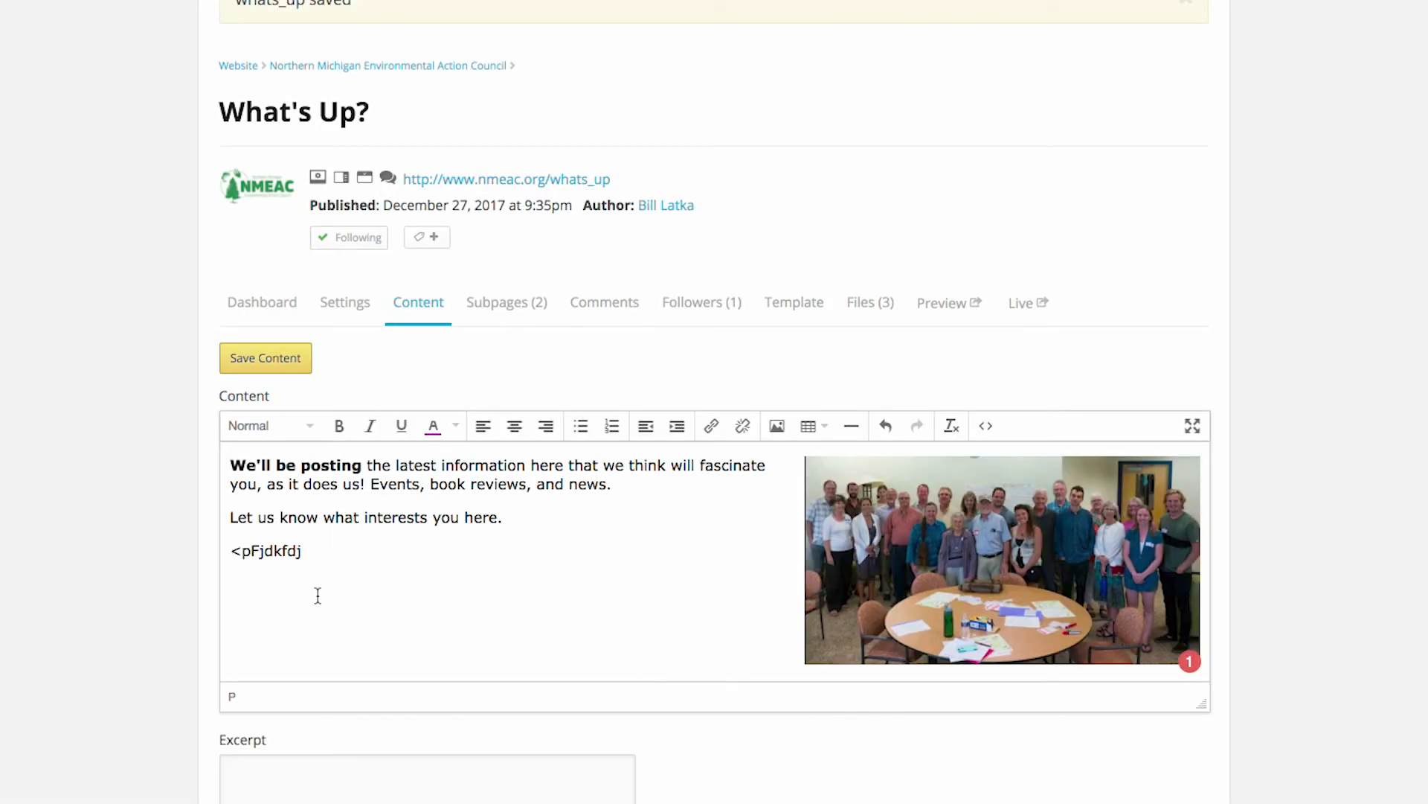